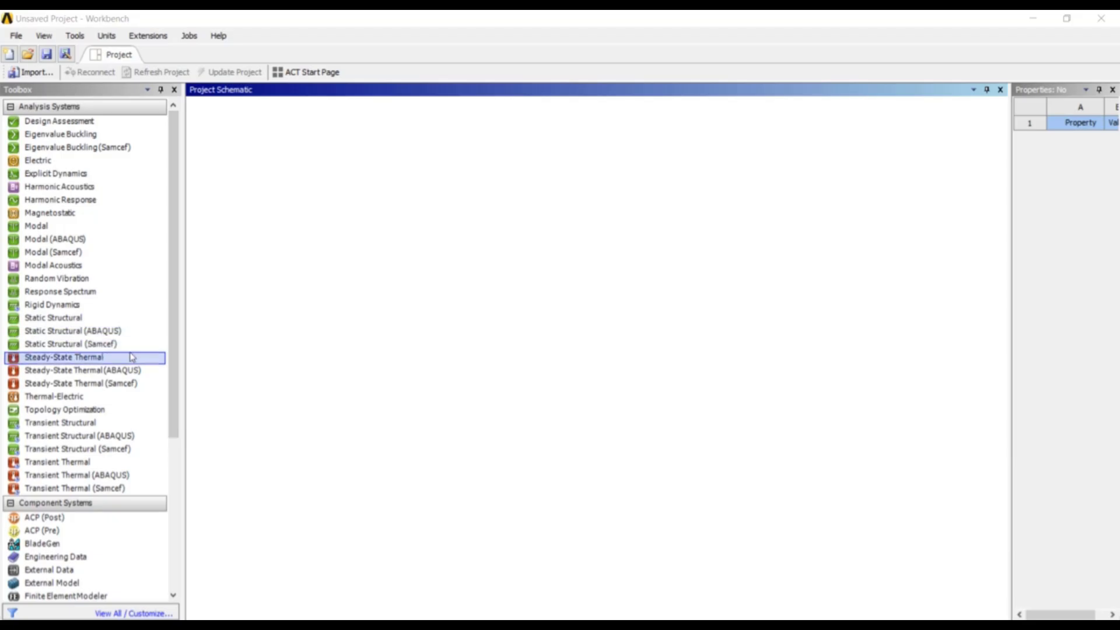
Step: Add a Steady-State Thermal system to the project schematic and open its engineering data
left_click_drag(88, 357, 288, 167)
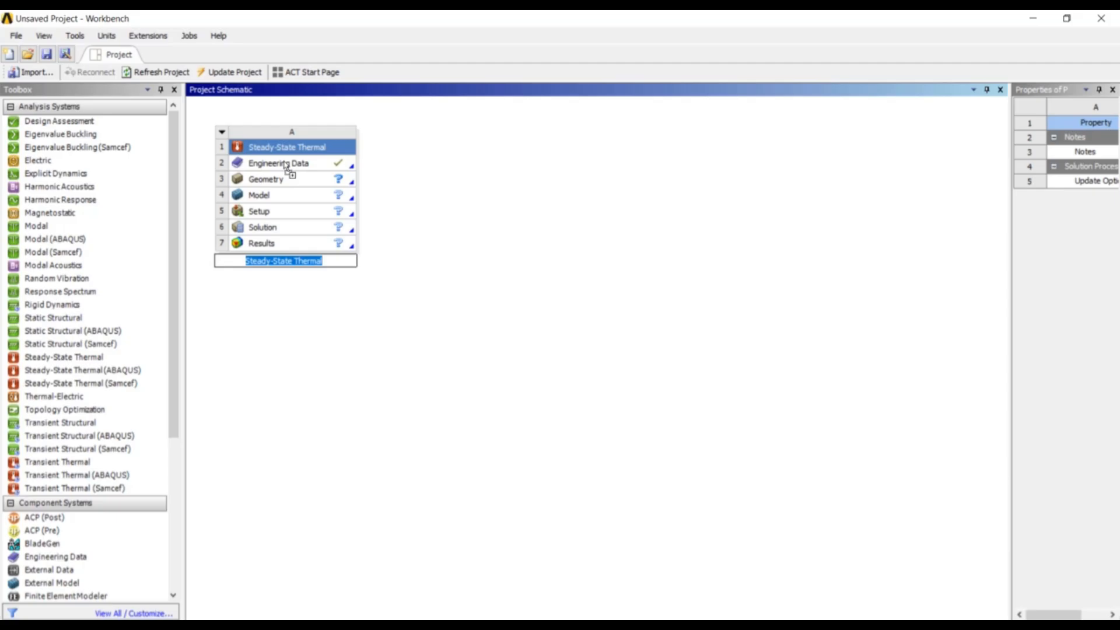
double_click(286, 163)
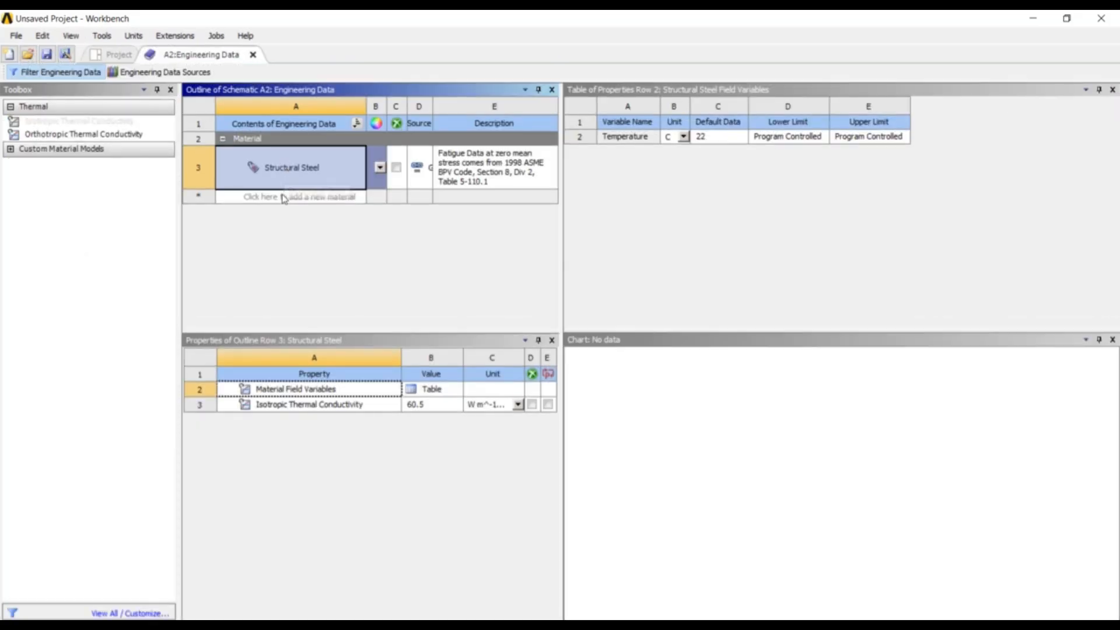
Step: Add four new materials named a, b, c and d to the engineering data
left_click(284, 197)
type("a")
key("Return")
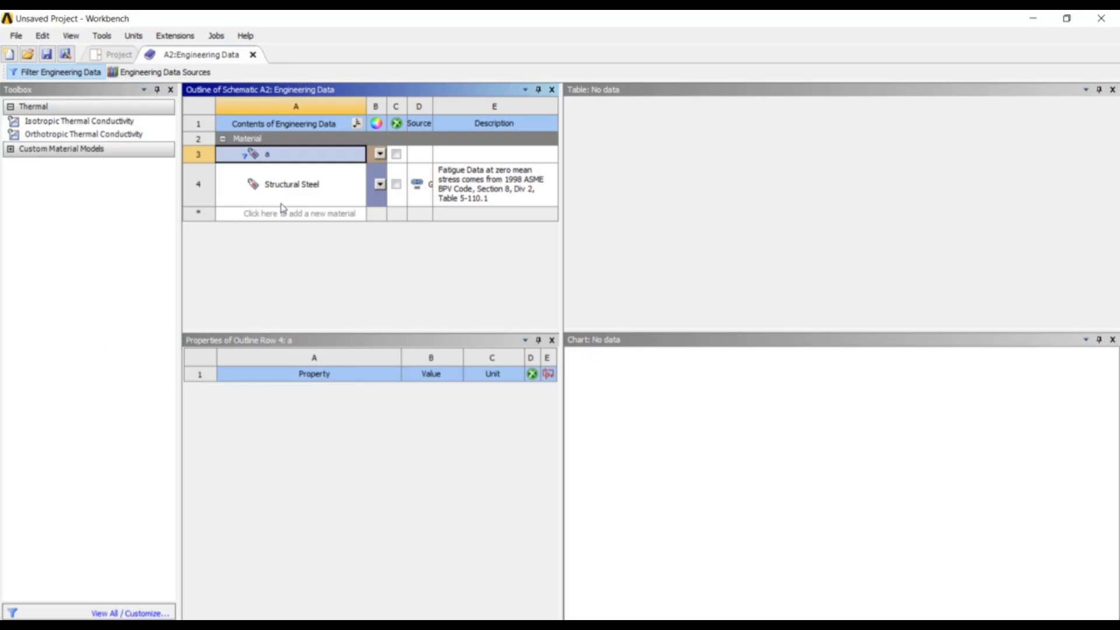
left_click(280, 216)
type("b")
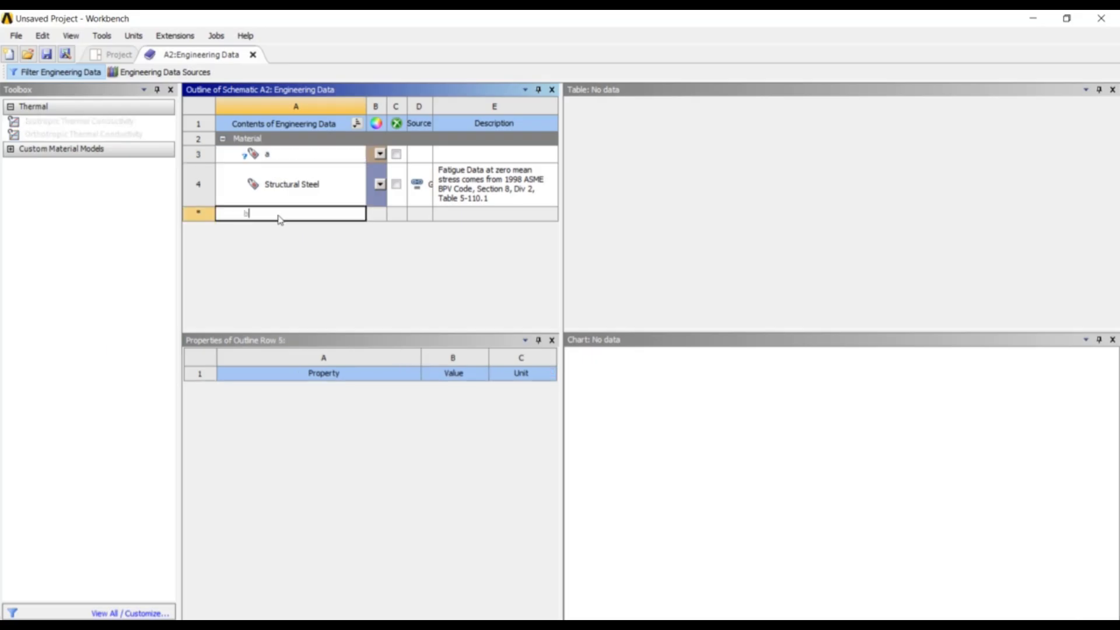
key("Return")
left_click(280, 229)
type("c")
key("Return")
left_click(277, 247)
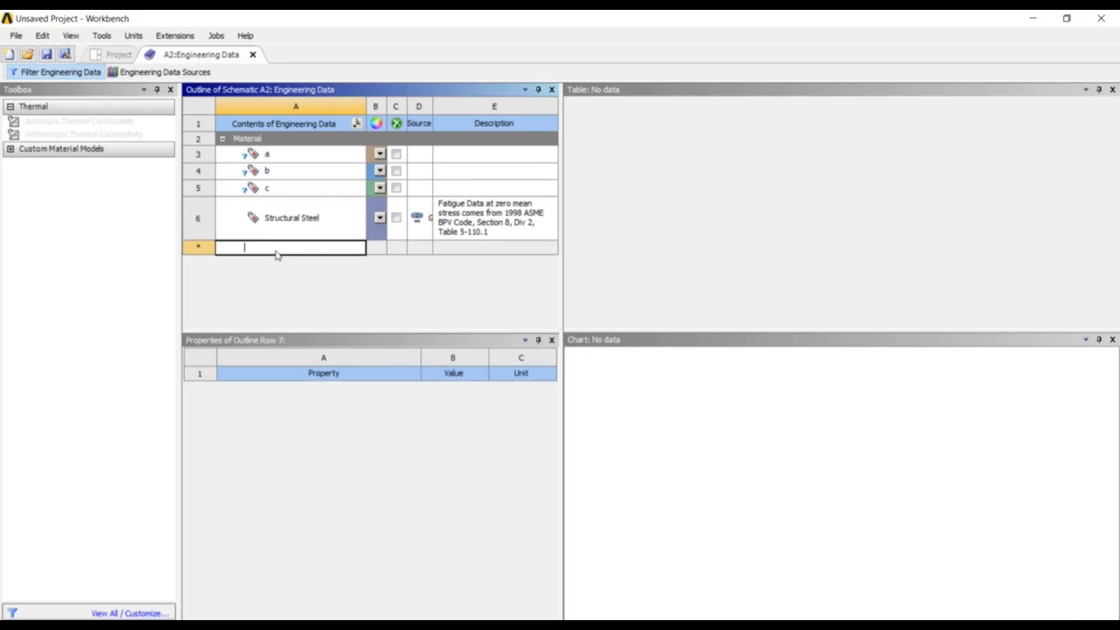
key("Return")
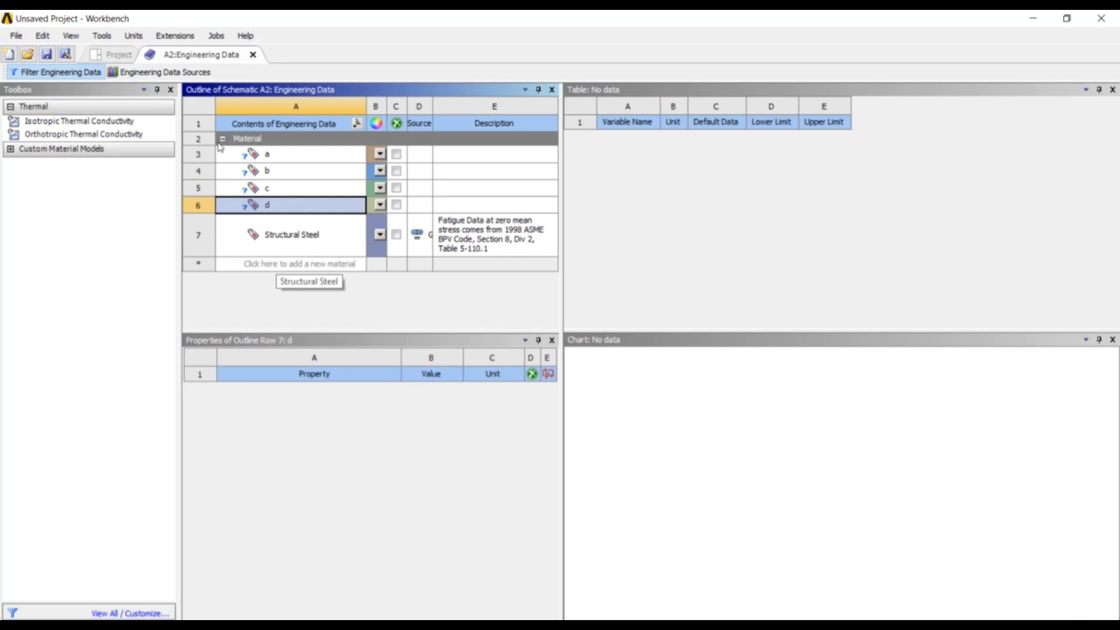
Step: Give each of the materials a, b, c and d the Isotropic Thermal Conductivity property
left_click_drag(143, 123, 235, 156)
left_click_drag(127, 124, 243, 170)
left_click_drag(139, 127, 297, 190)
left_click_drag(134, 122, 267, 205)
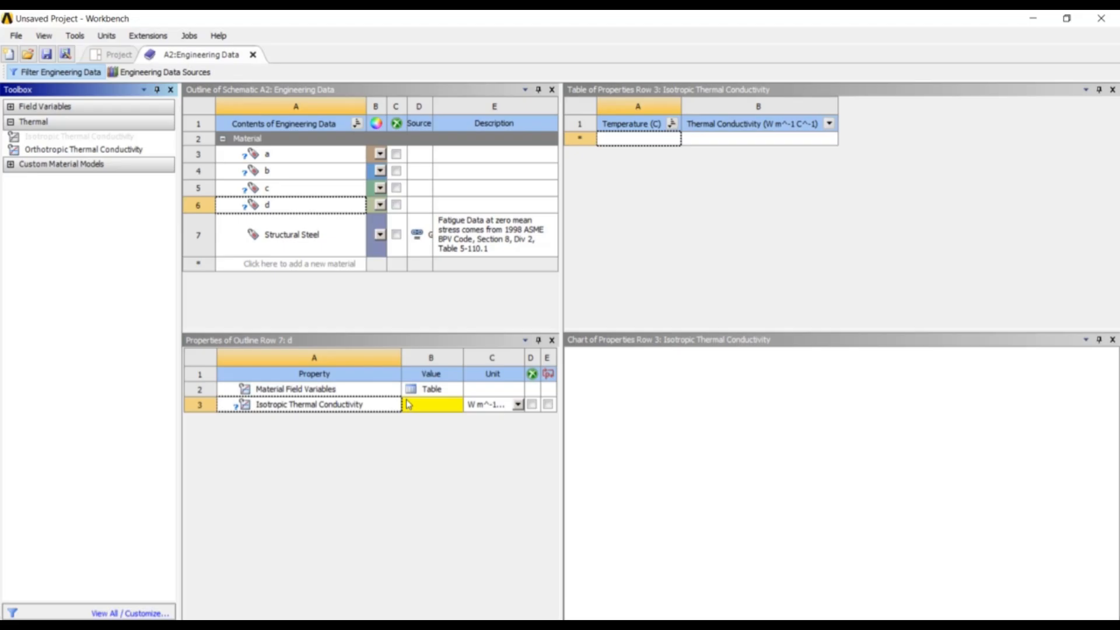
Step: Set the isotropic thermal conductivity of material d to 0.04 W m^-1 K^-1
left_click(518, 404)
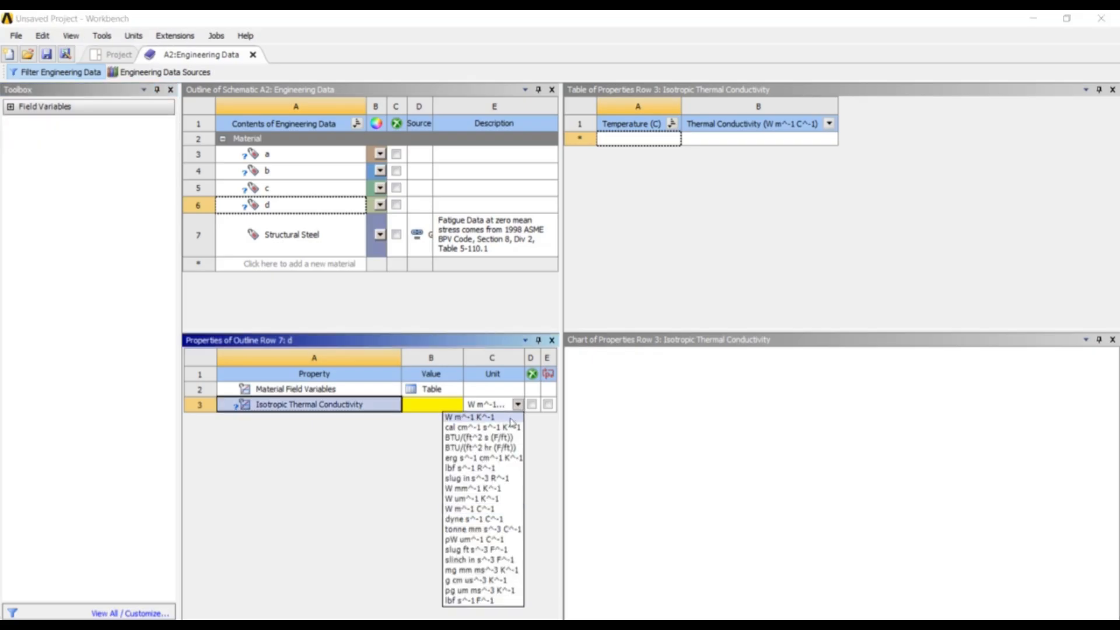
left_click(511, 418)
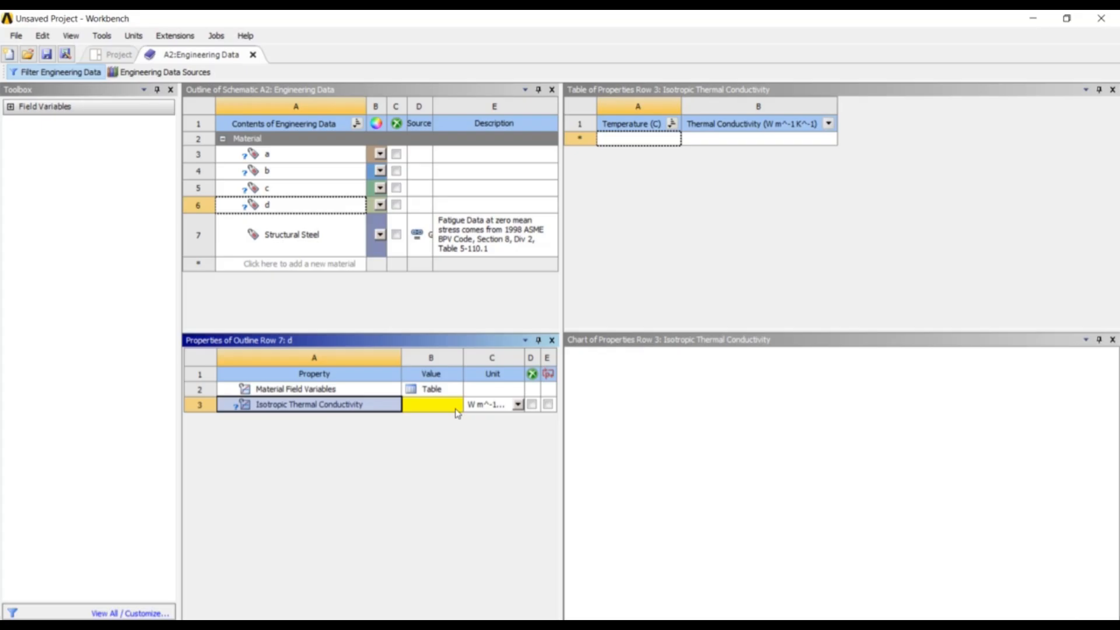
left_click(455, 409)
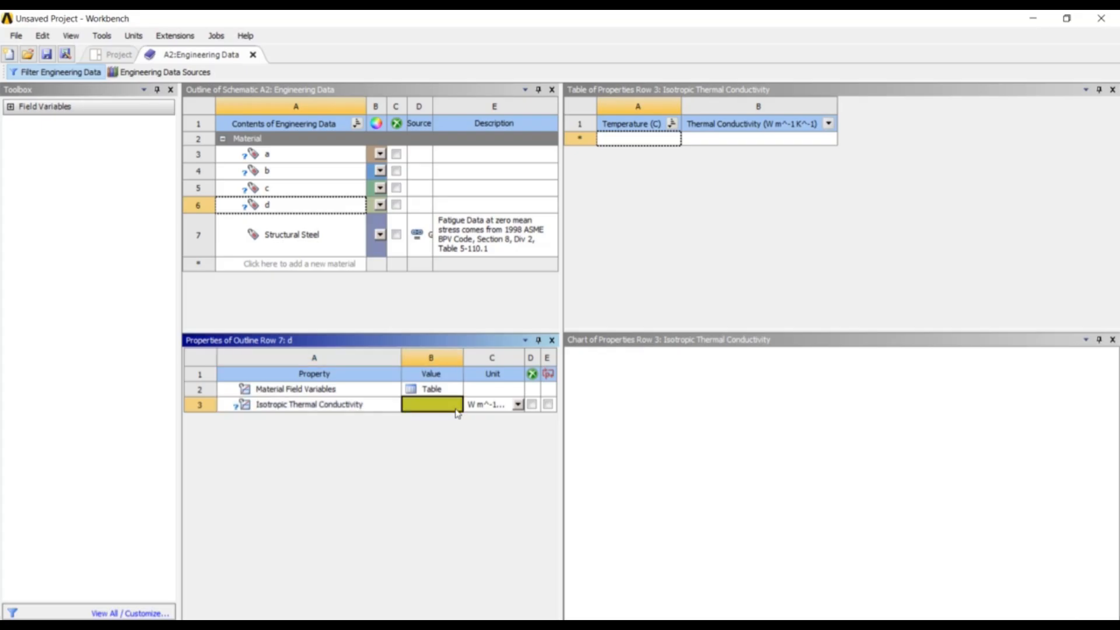
type("0.04")
key("Return")
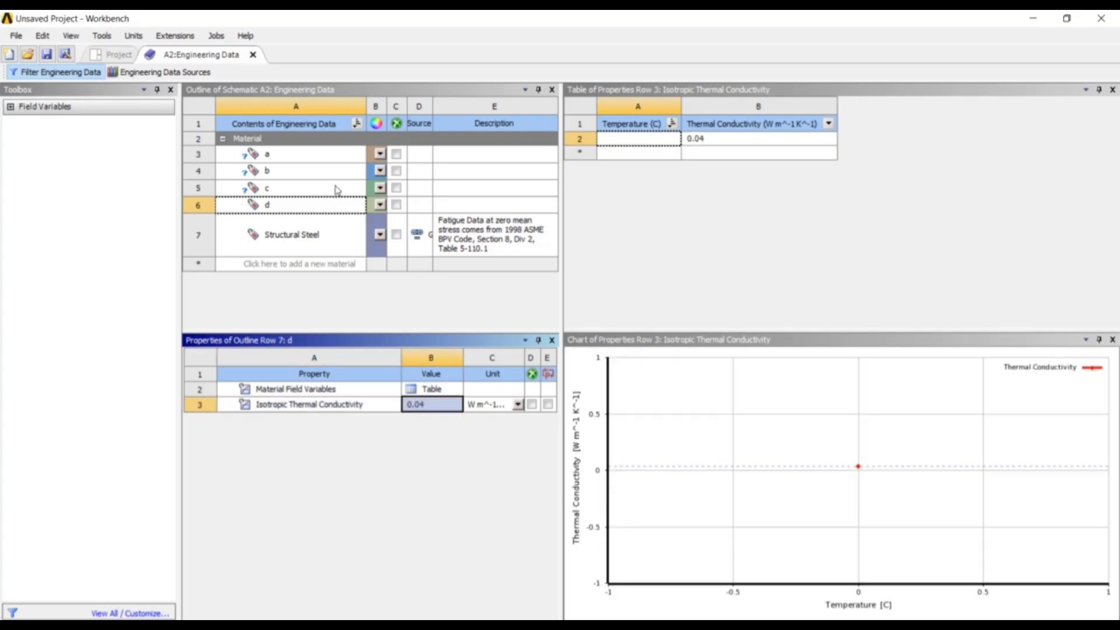
Step: Set the isotropic thermal conductivity of material c to 1.7 W m^-1 K^-1
left_click(337, 190)
left_click(516, 405)
left_click(507, 416)
left_click(445, 410)
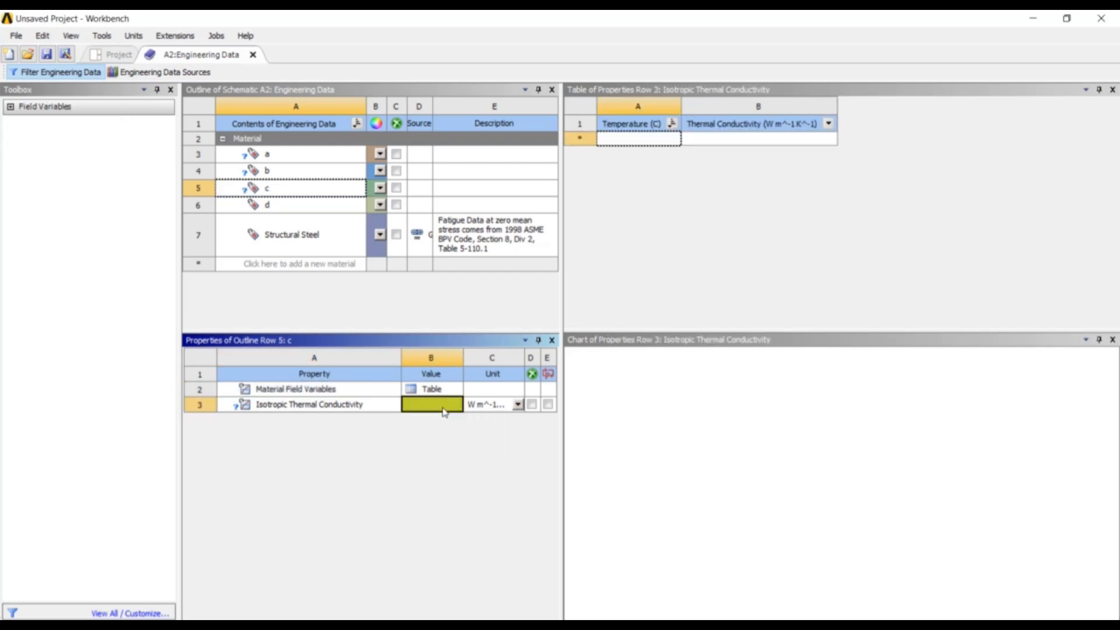
type("1.7")
key("Return")
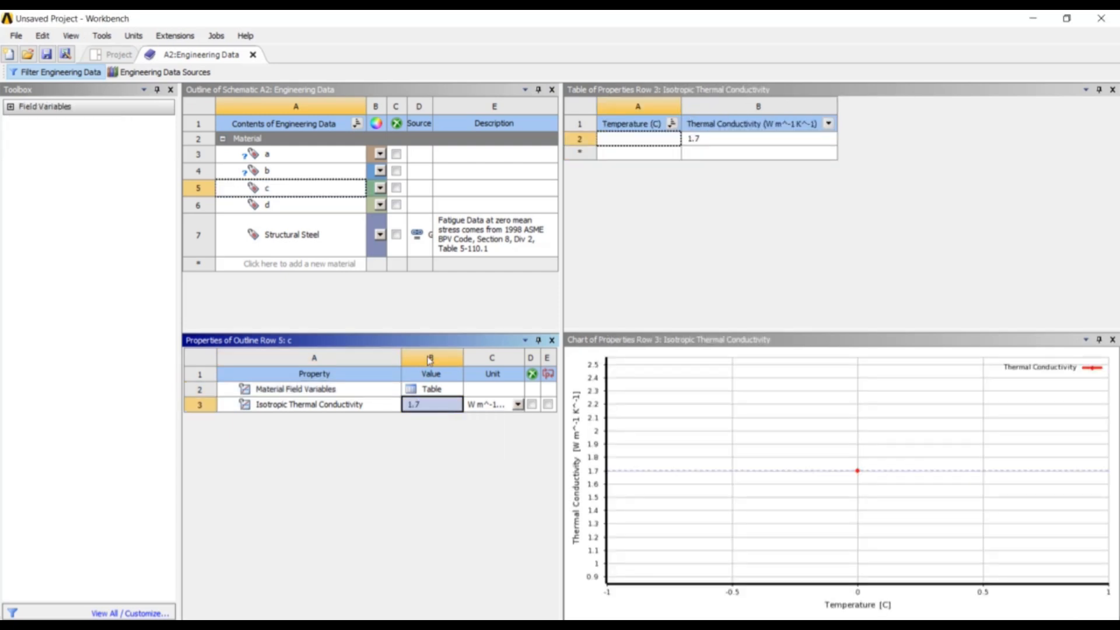
Step: Set the isotropic thermal conductivity of material b to 0.12 W m^-1 K^-1
left_click(289, 170)
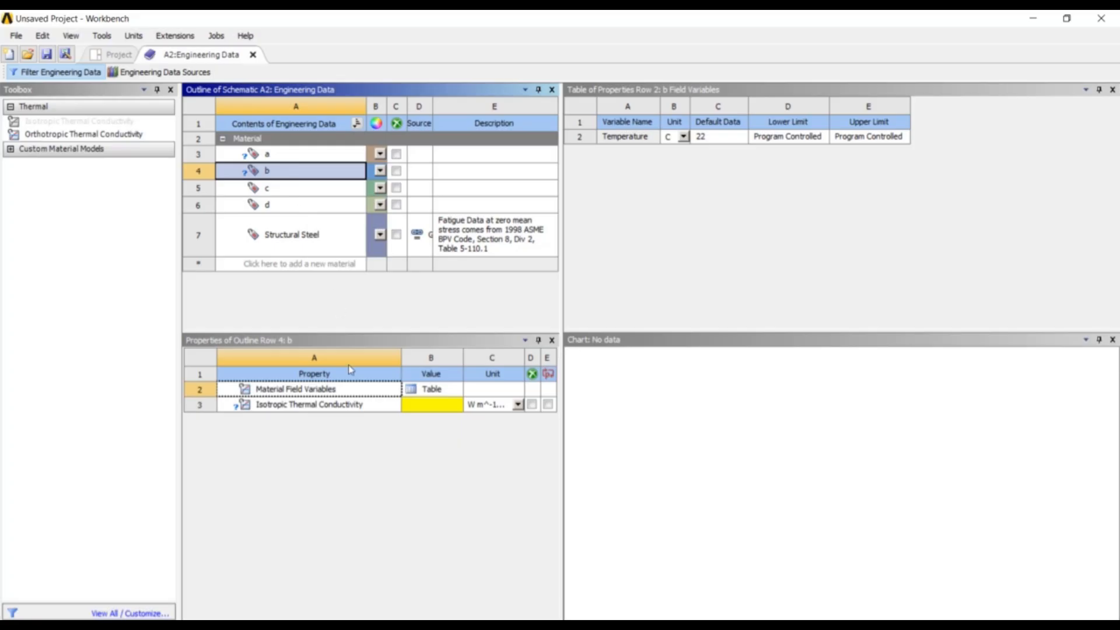
left_click(518, 404)
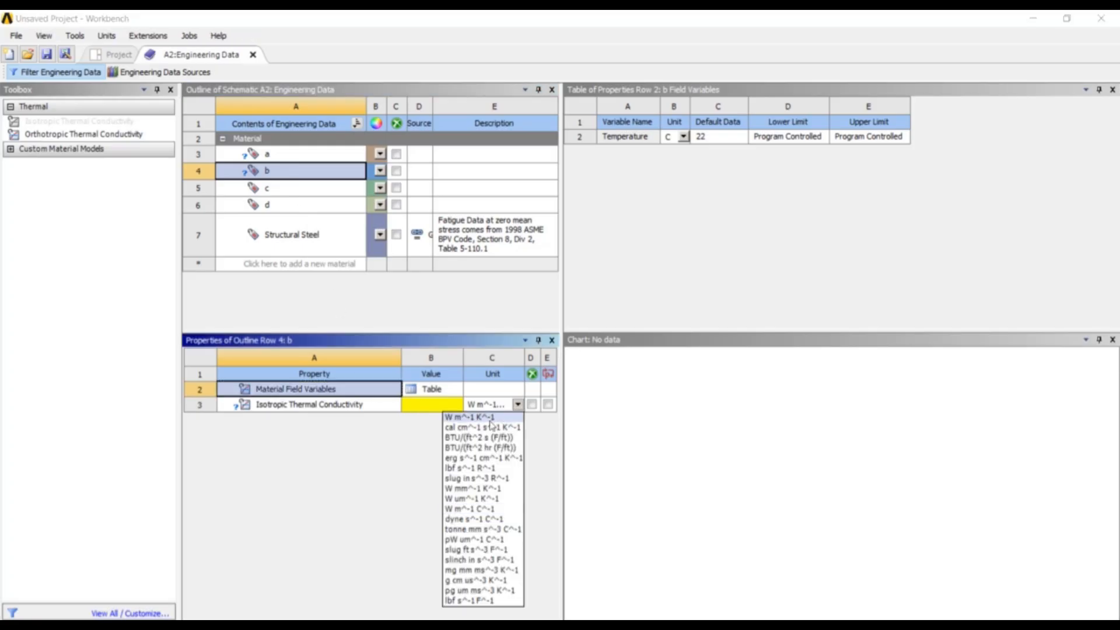
left_click(489, 417)
left_click(458, 404)
type("0.12")
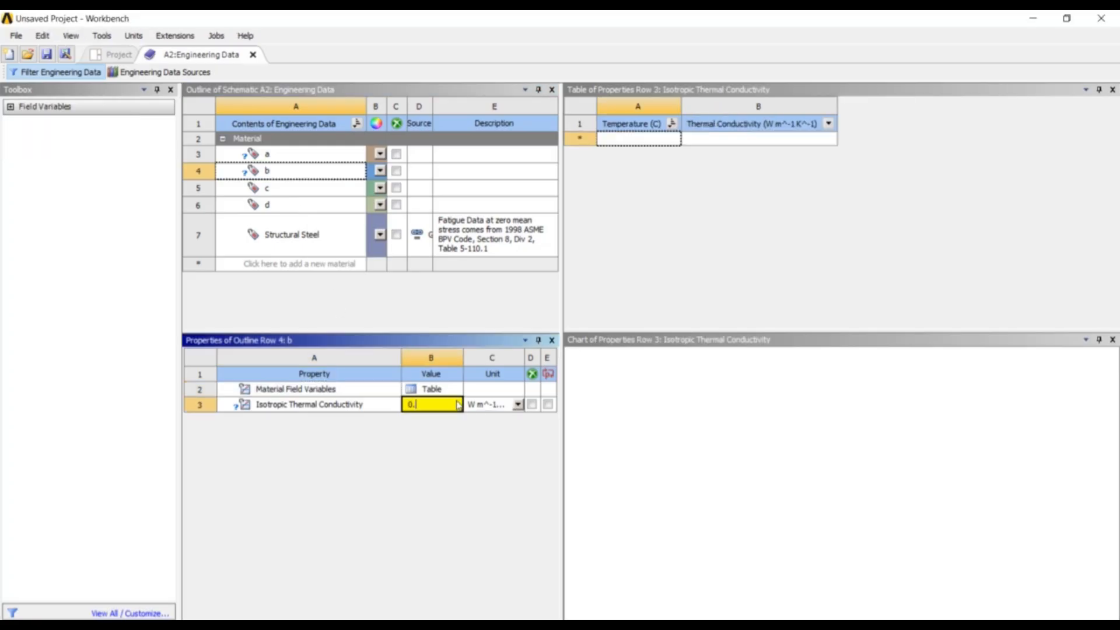
key("Return")
Step: Set the isotropic thermal conductivity of material a to 0.038 W m^-1 K^-1 and close the engineering data
left_click(320, 156)
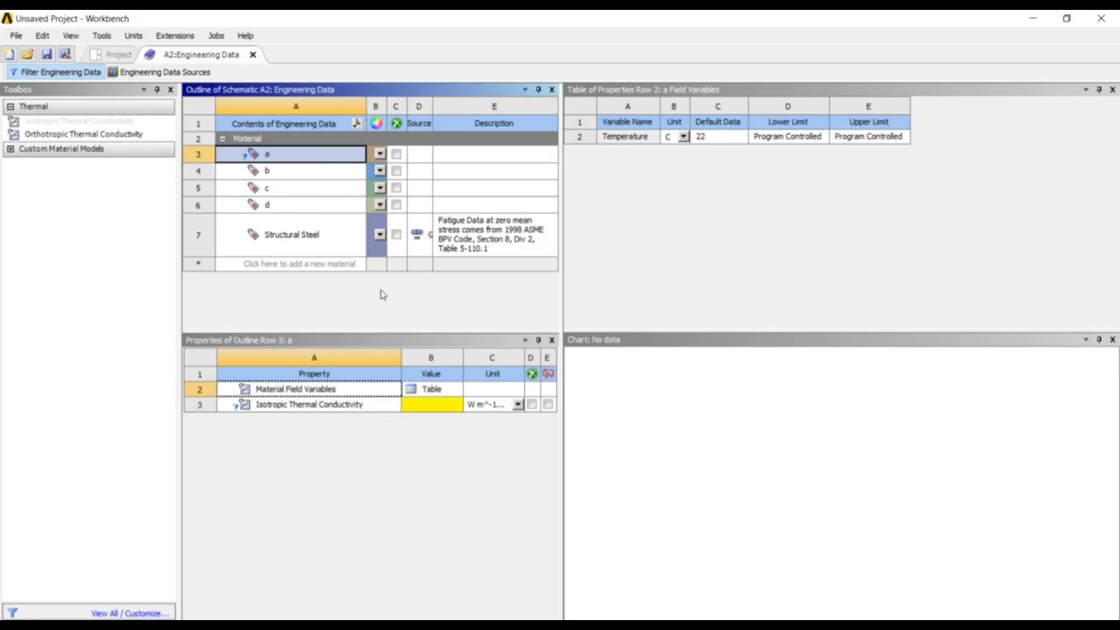
left_click(509, 408)
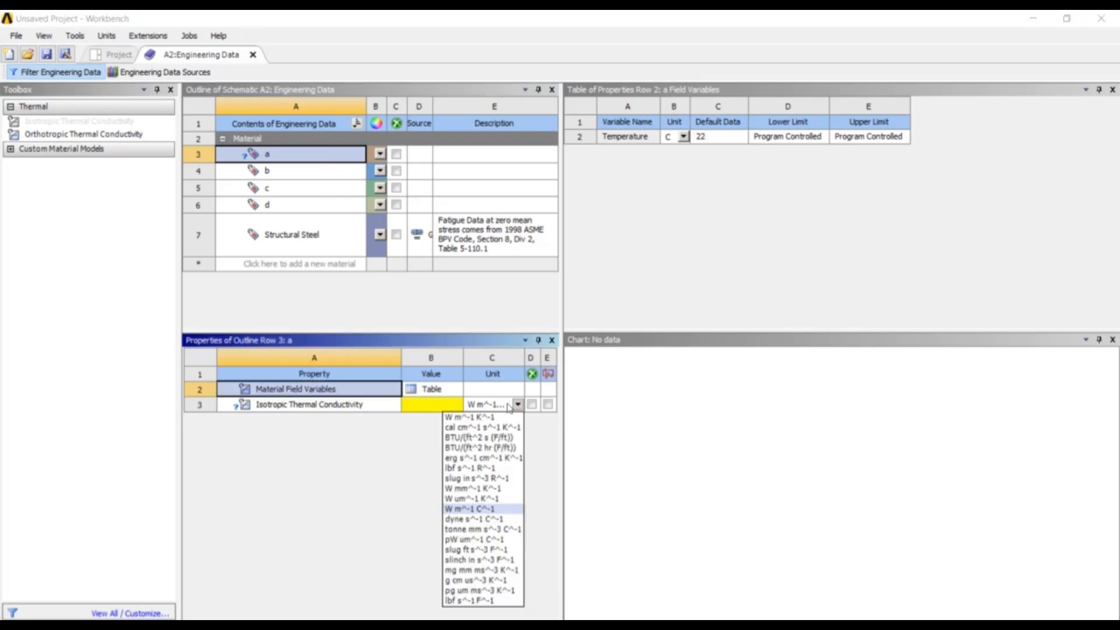
left_click(483, 418)
left_click(455, 408)
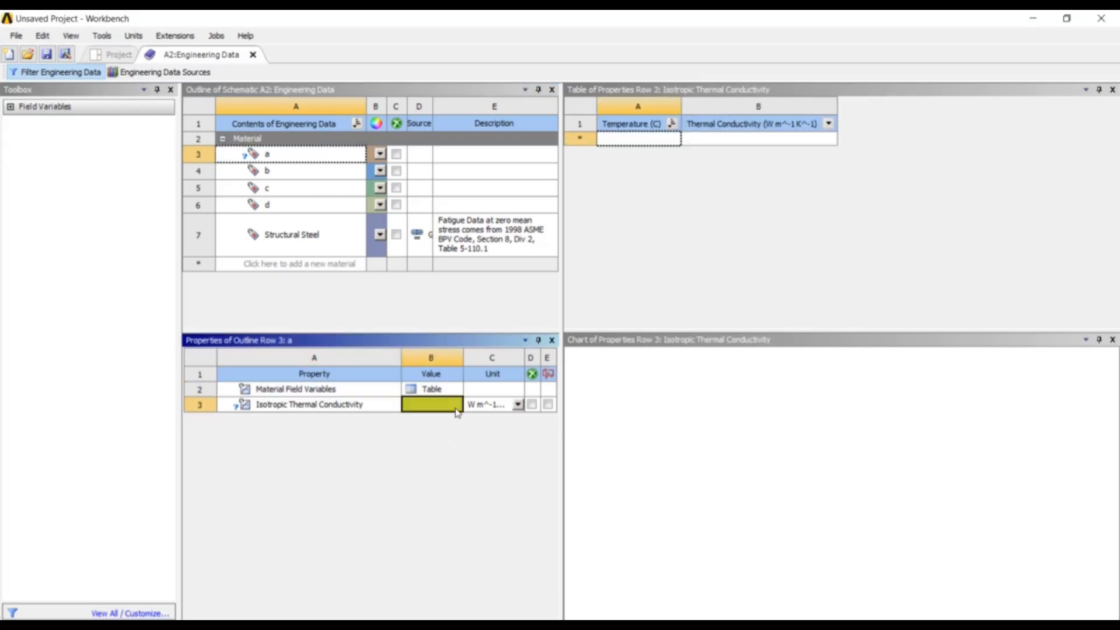
type("0.038")
key("Return")
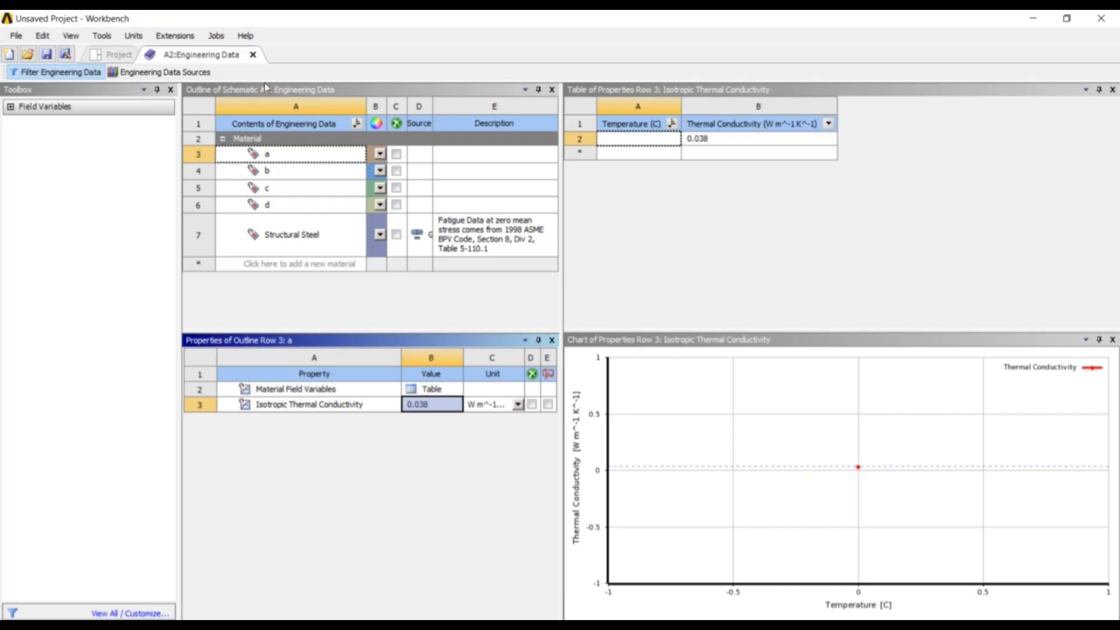
left_click(253, 55)
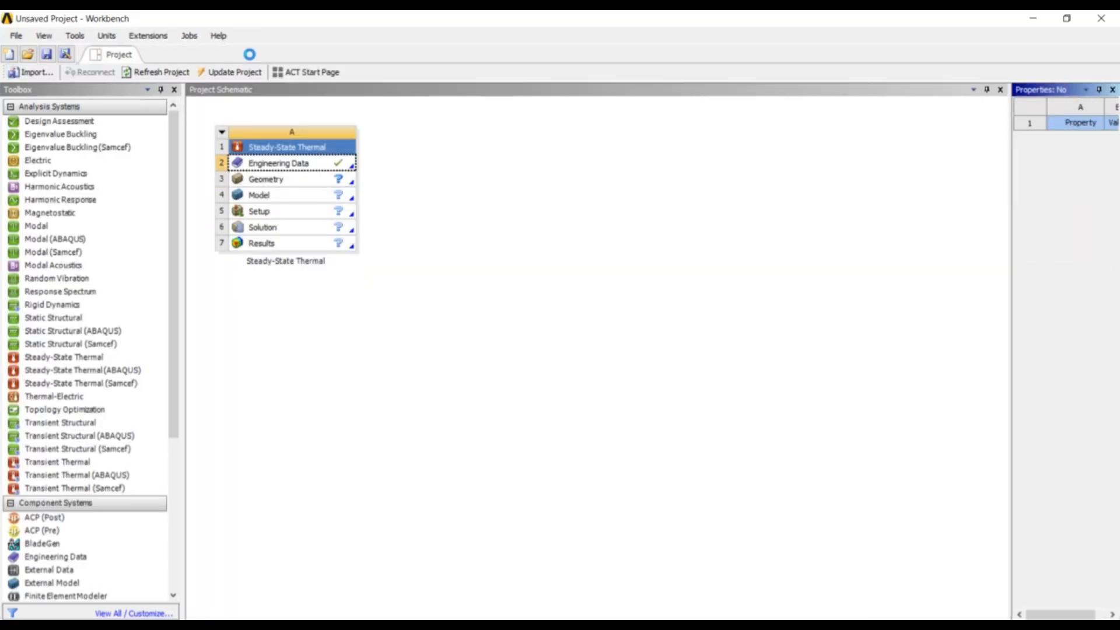
Step: Import the file Composite slab.STEP as the geometry of the Steady-State Thermal system
left_click(284, 181)
right_click(284, 181)
mouse_move(347, 225)
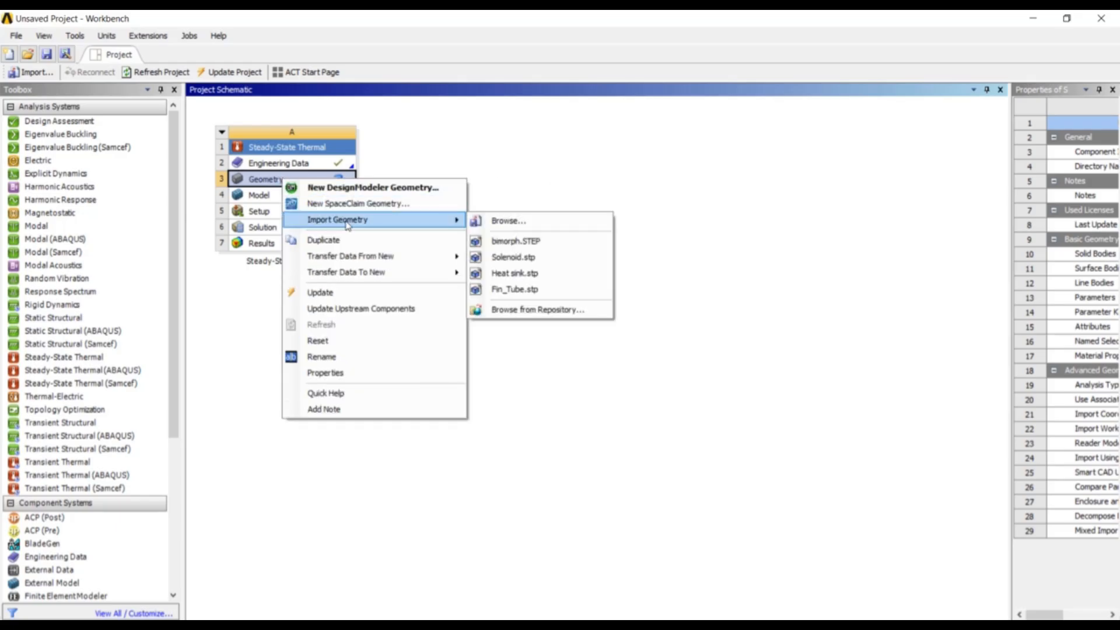
left_click(513, 227)
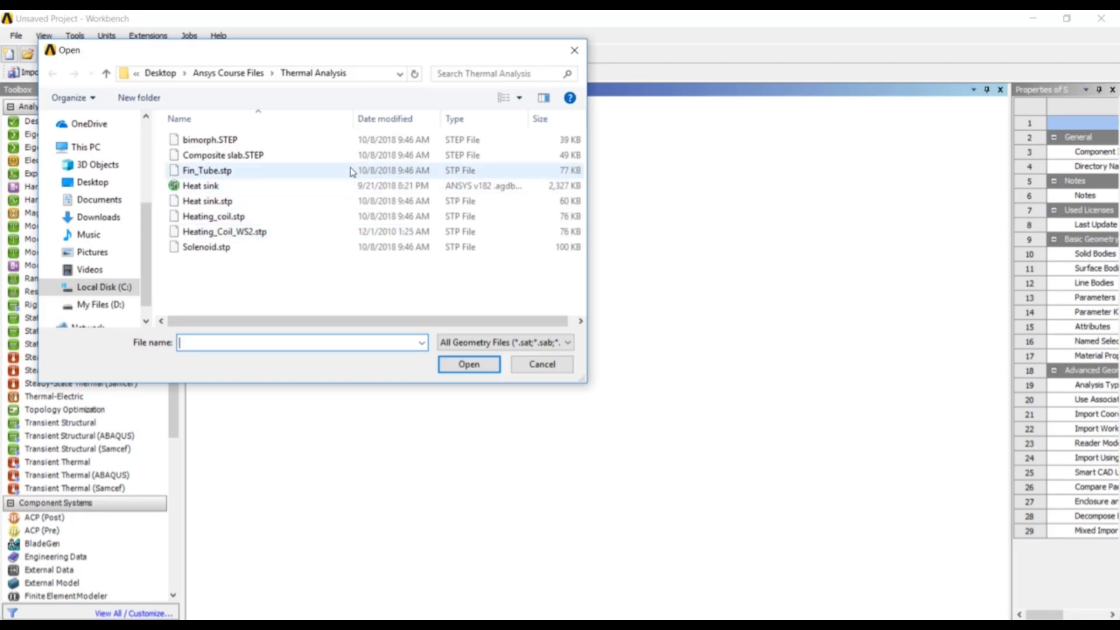
left_click(350, 155)
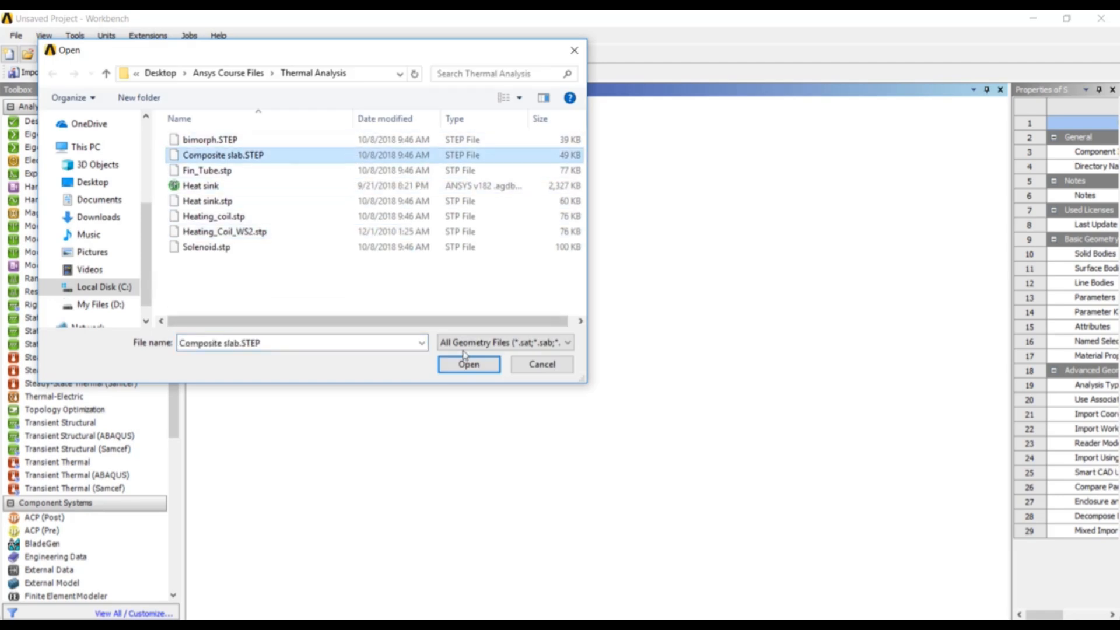
left_click(468, 365)
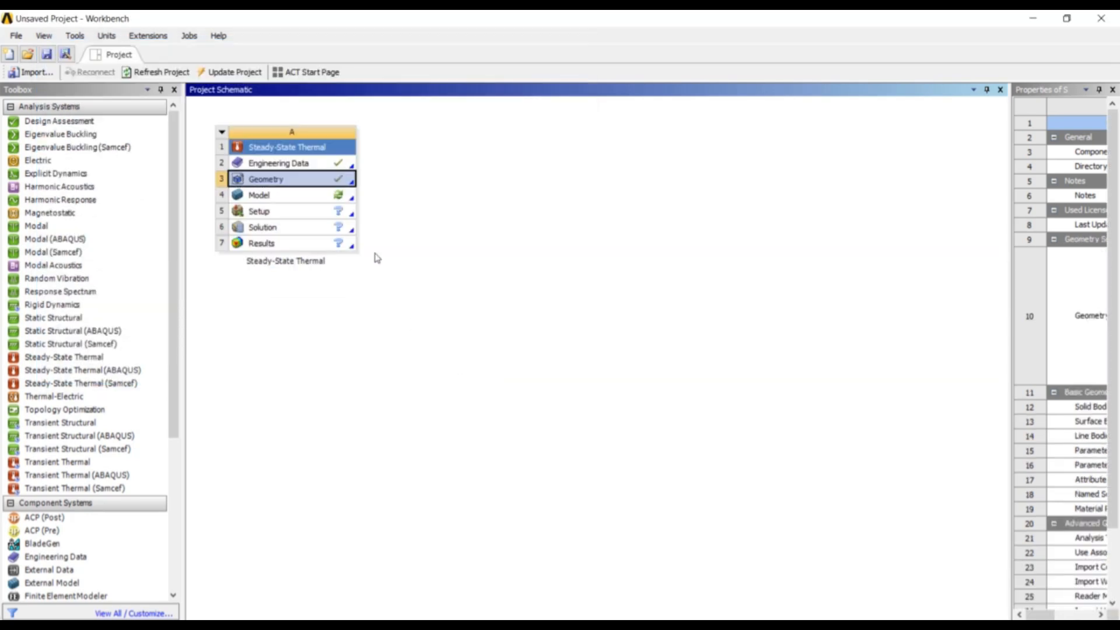
Step: Open the system's model and assign material a to the first Composite slab body, the front block
left_click(339, 199)
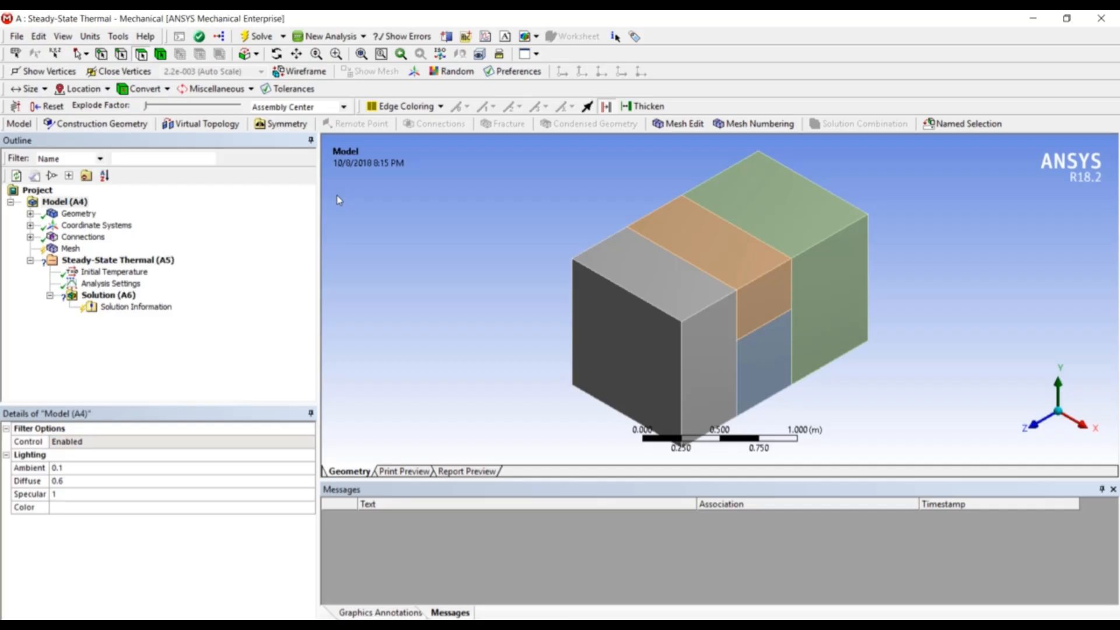
left_click(30, 214)
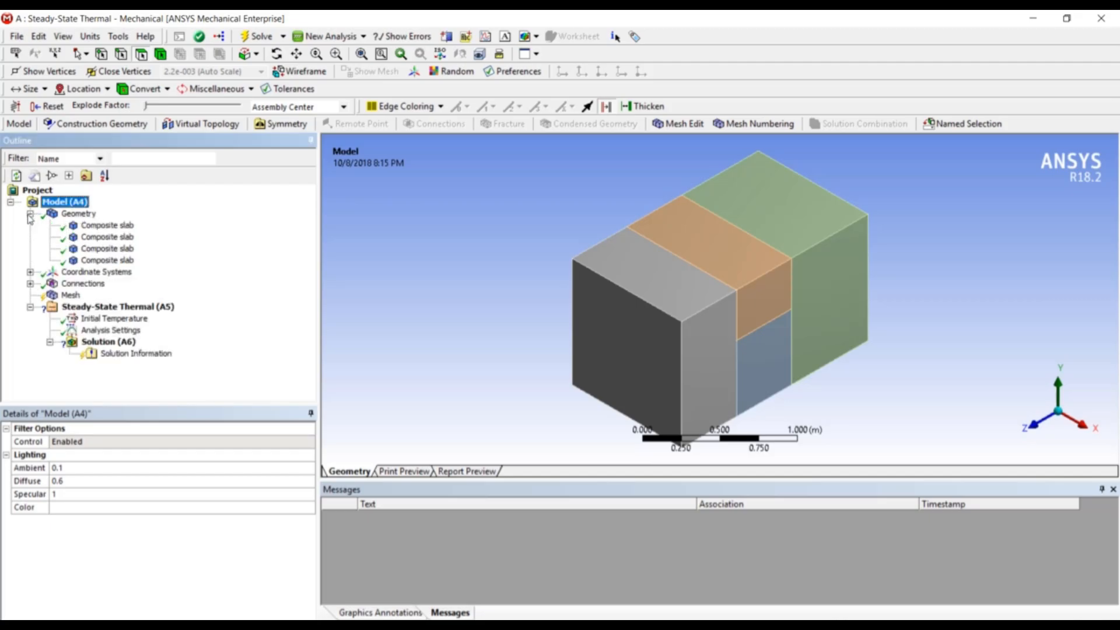
left_click(94, 227)
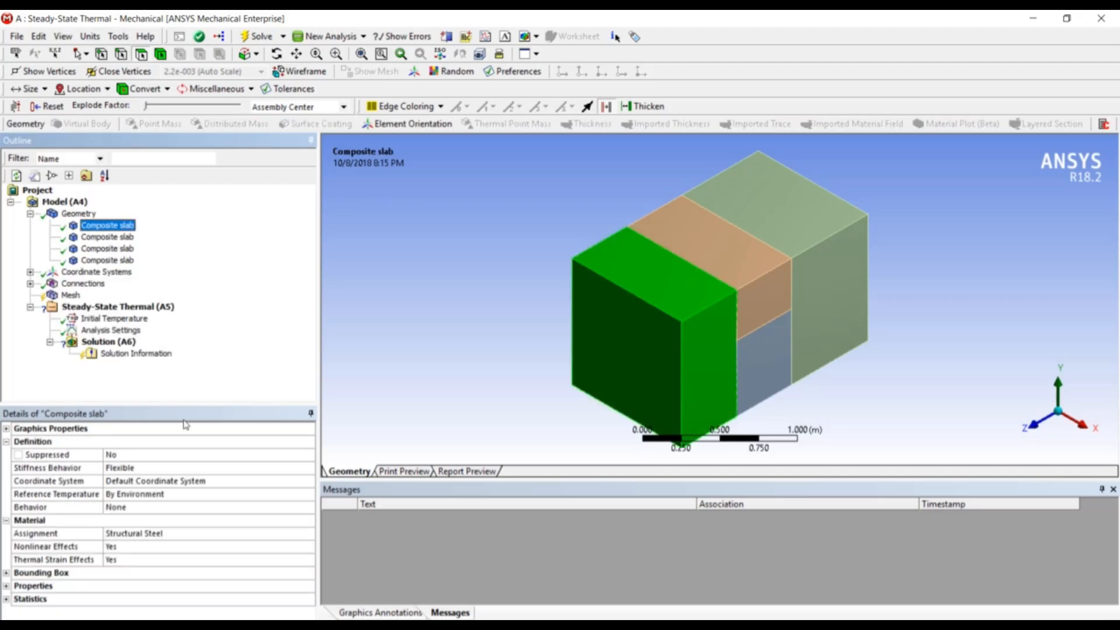
left_click(292, 533)
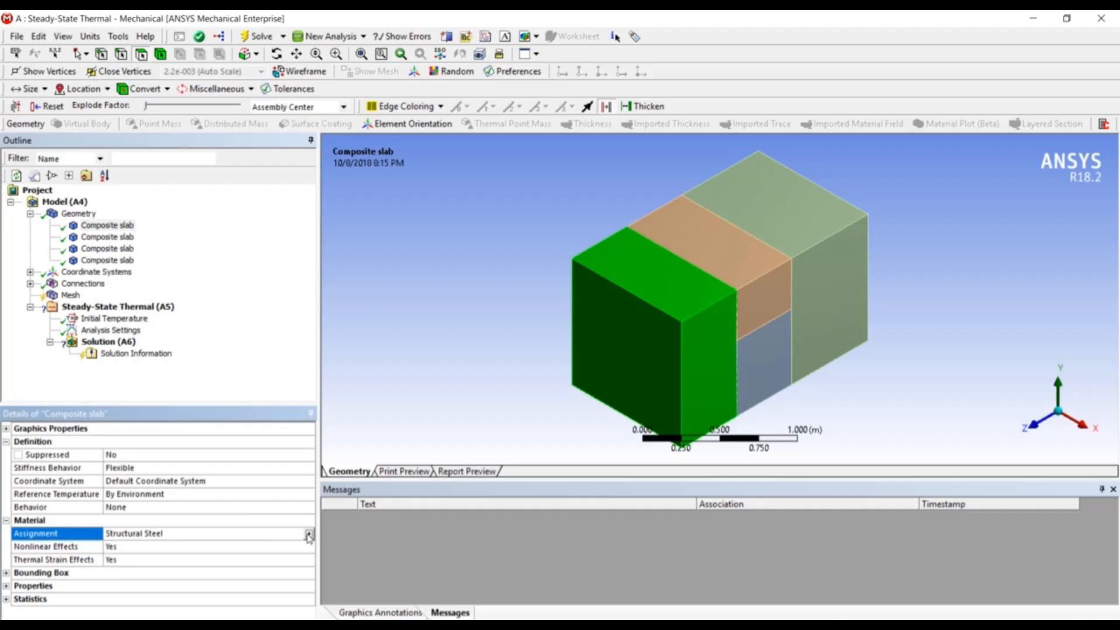
left_click(308, 533)
left_click(348, 475)
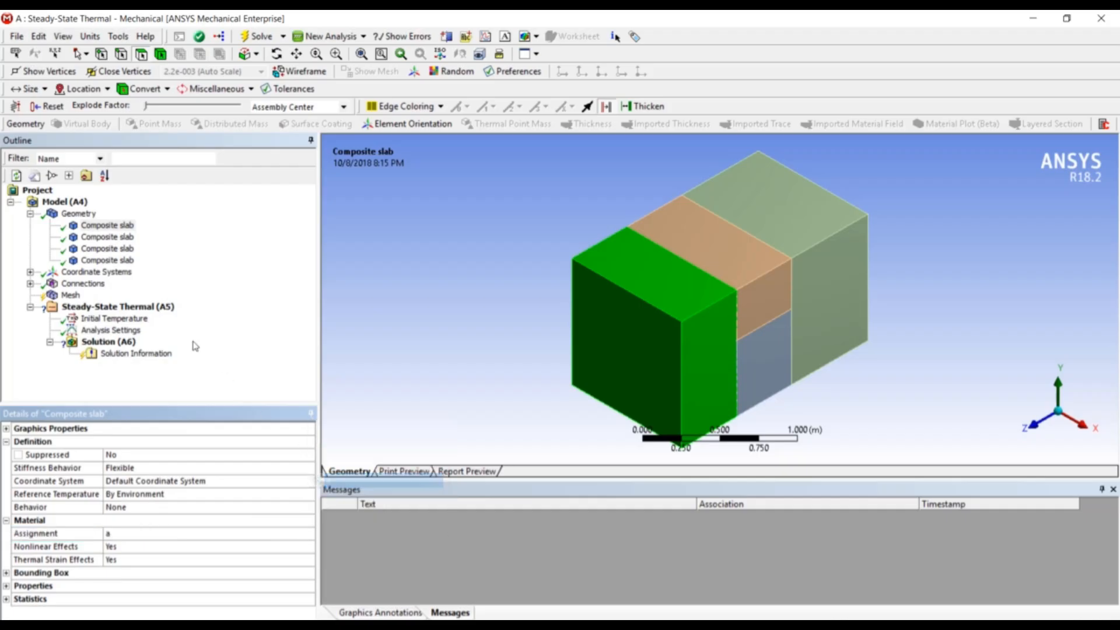
Step: Assign material c to the second Composite slab body, the lower middle block
left_click(123, 238)
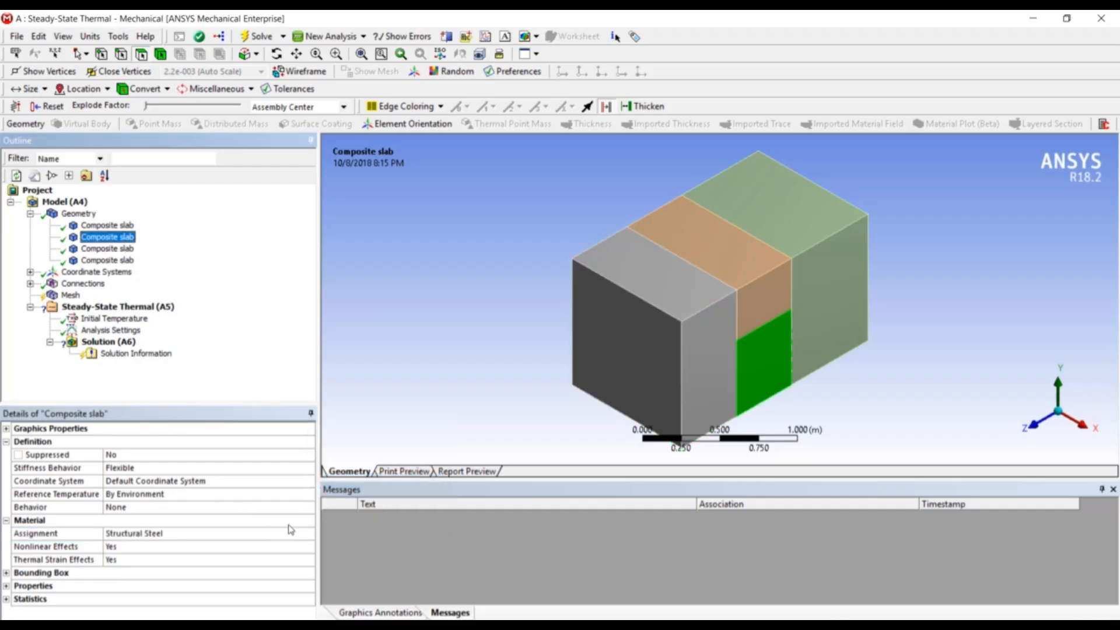
left_click(304, 534)
left_click(309, 535)
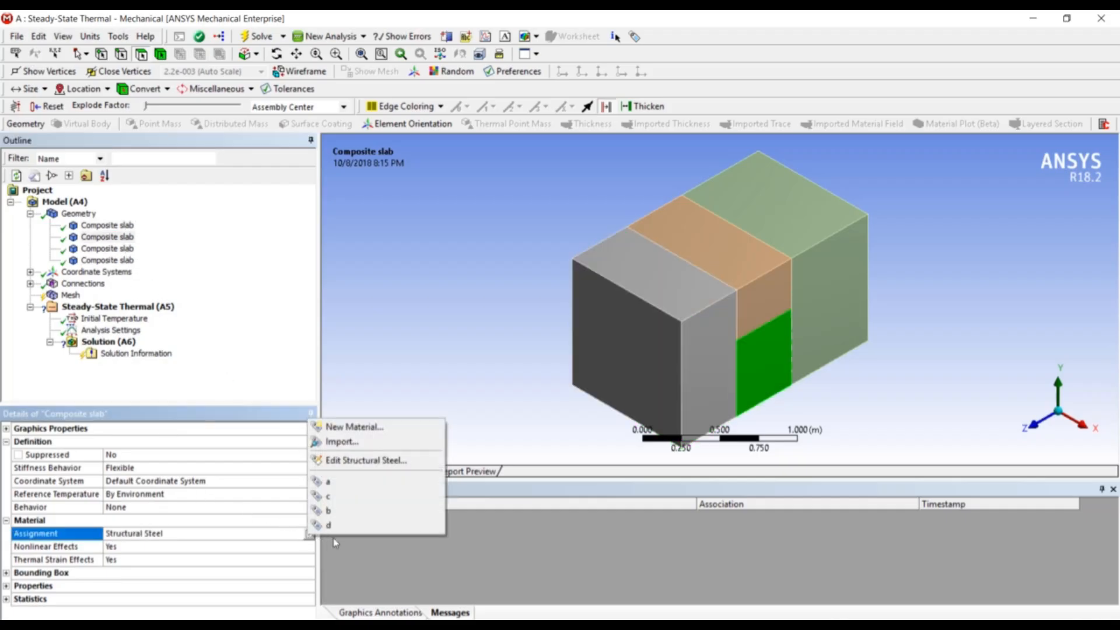
left_click(344, 496)
Step: Assign material d to the third Composite slab body, the large rear block
left_click(133, 251)
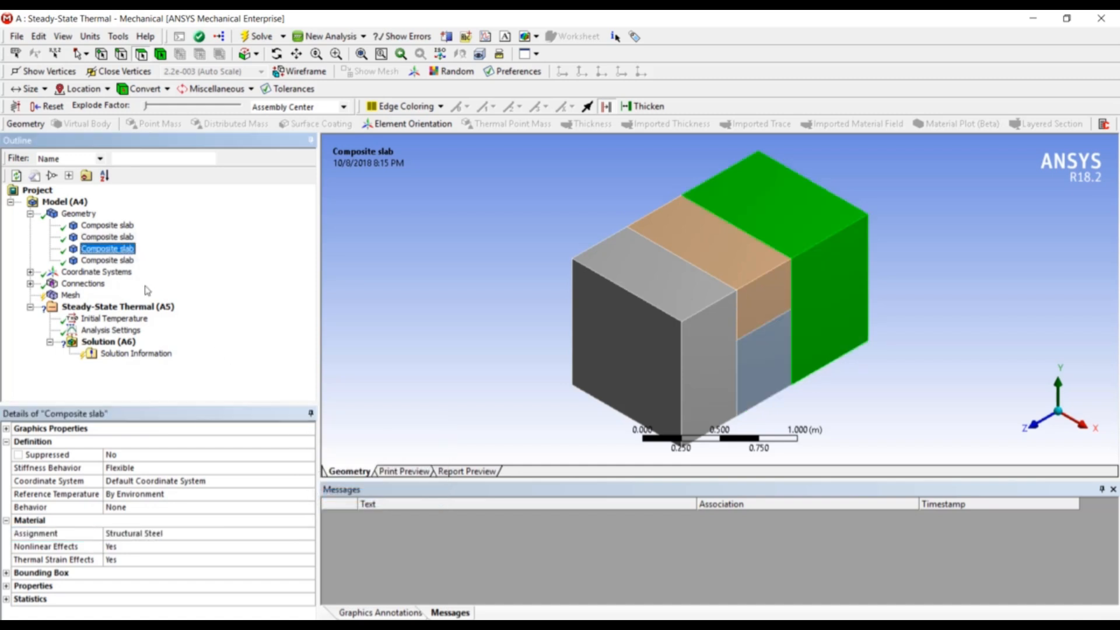
left_click(308, 536)
left_click(310, 533)
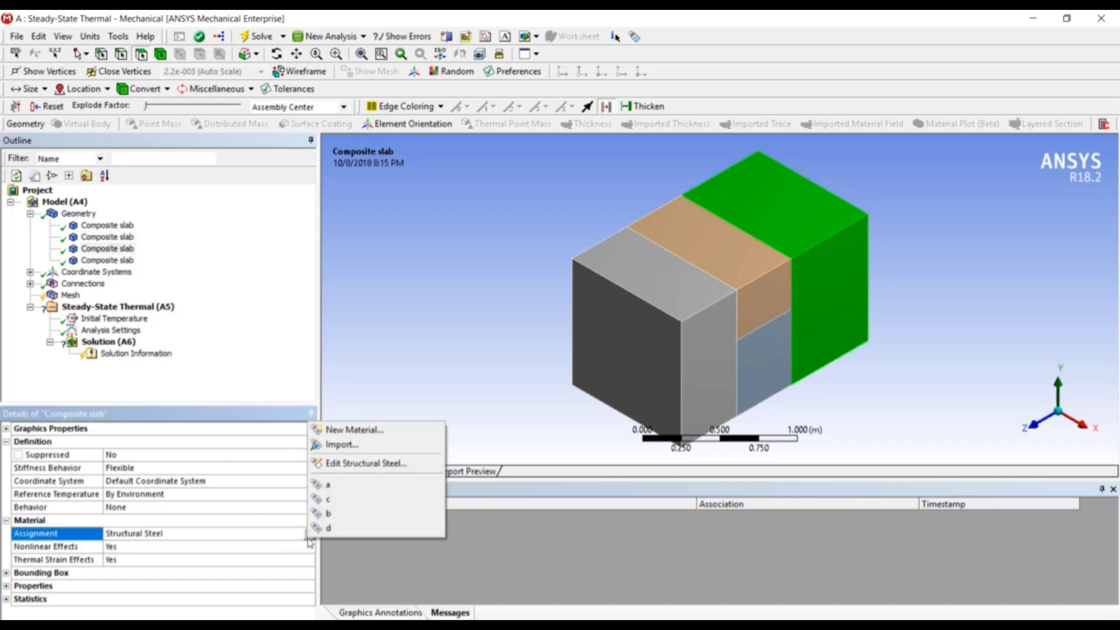
left_click(340, 529)
Step: Assign material b to the fourth Composite slab body, the upper middle block
left_click(124, 261)
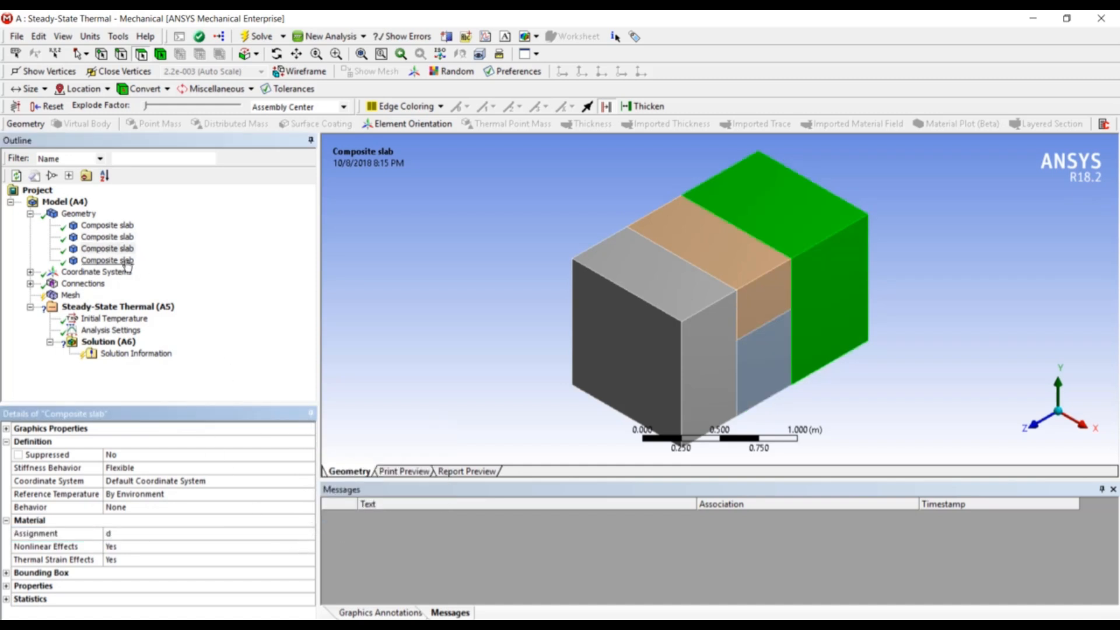
left_click(312, 533)
left_click(309, 534)
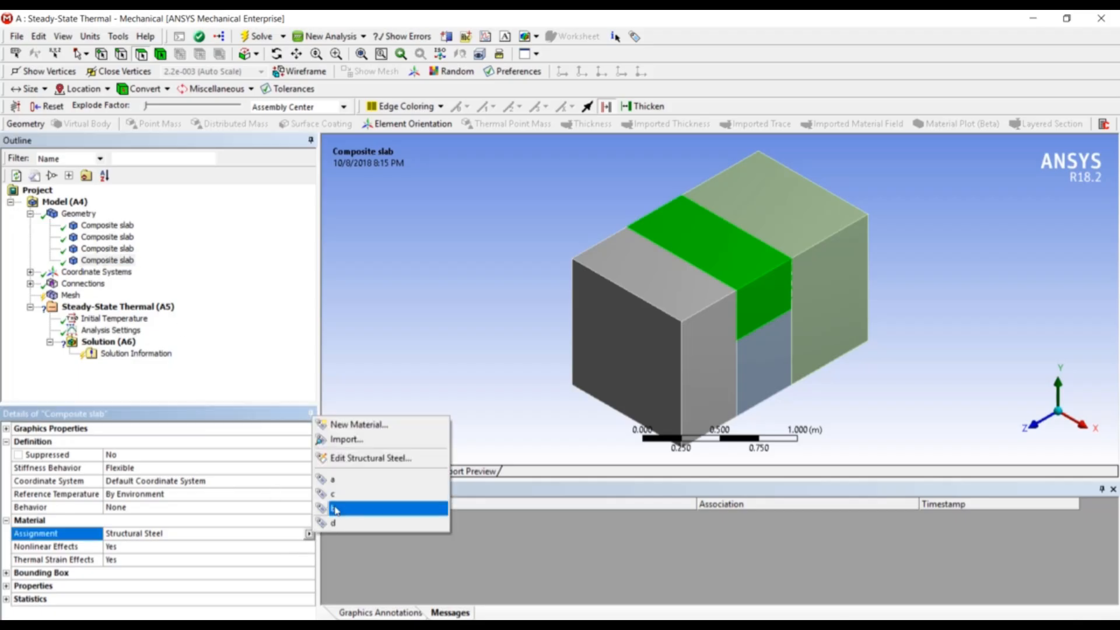
left_click(334, 508)
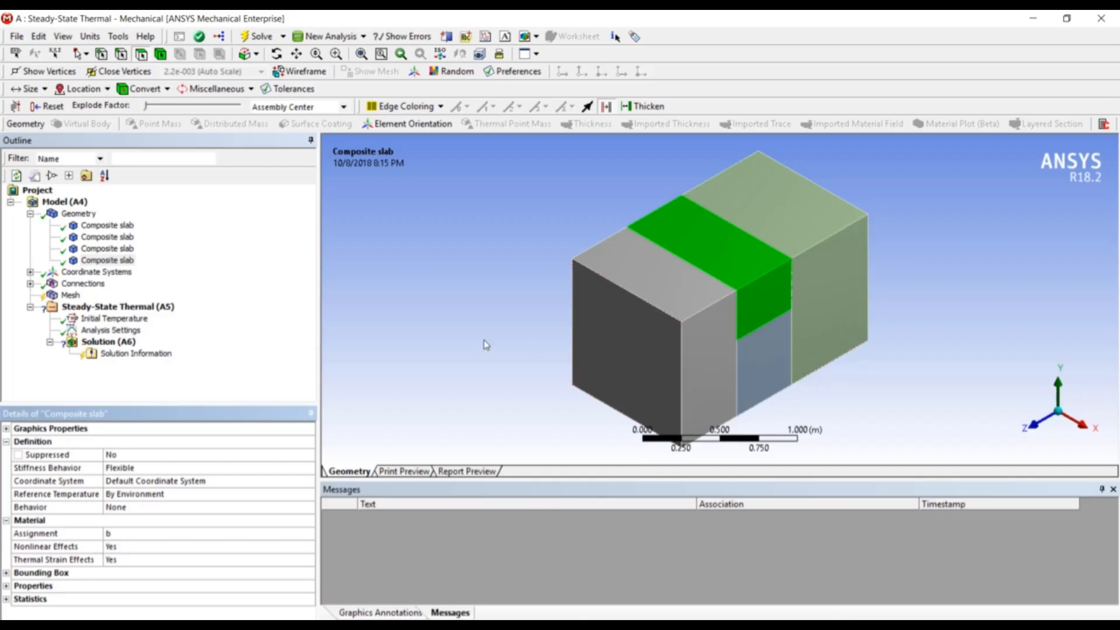
Step: Add a temperature load of 80 °C to the outer end face of the front block
left_click(166, 315)
right_click(167, 315)
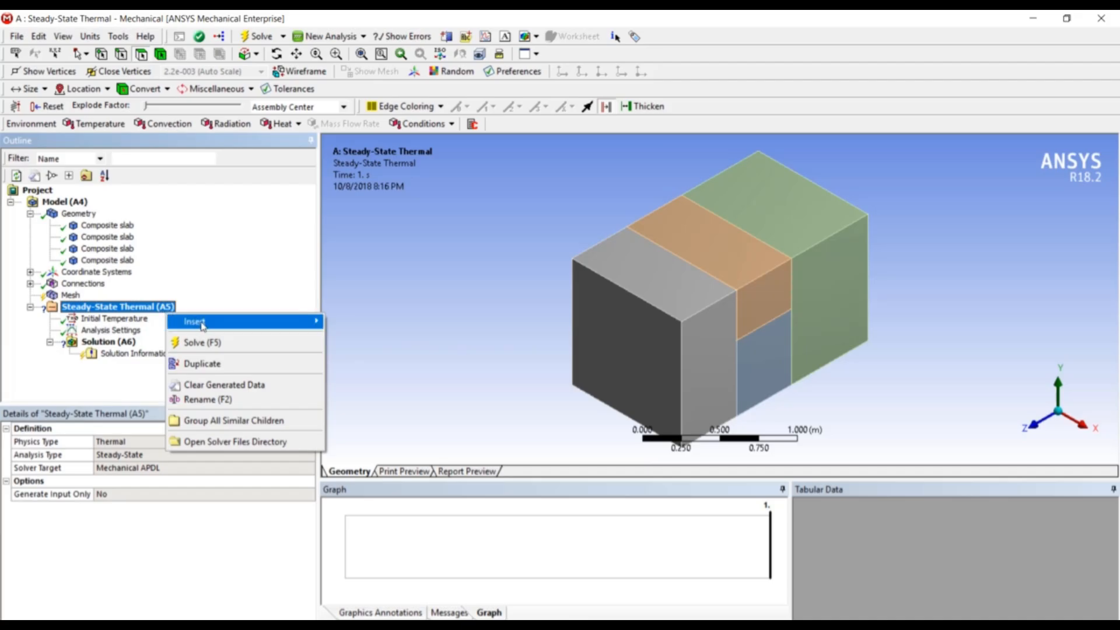
mouse_move(202, 325)
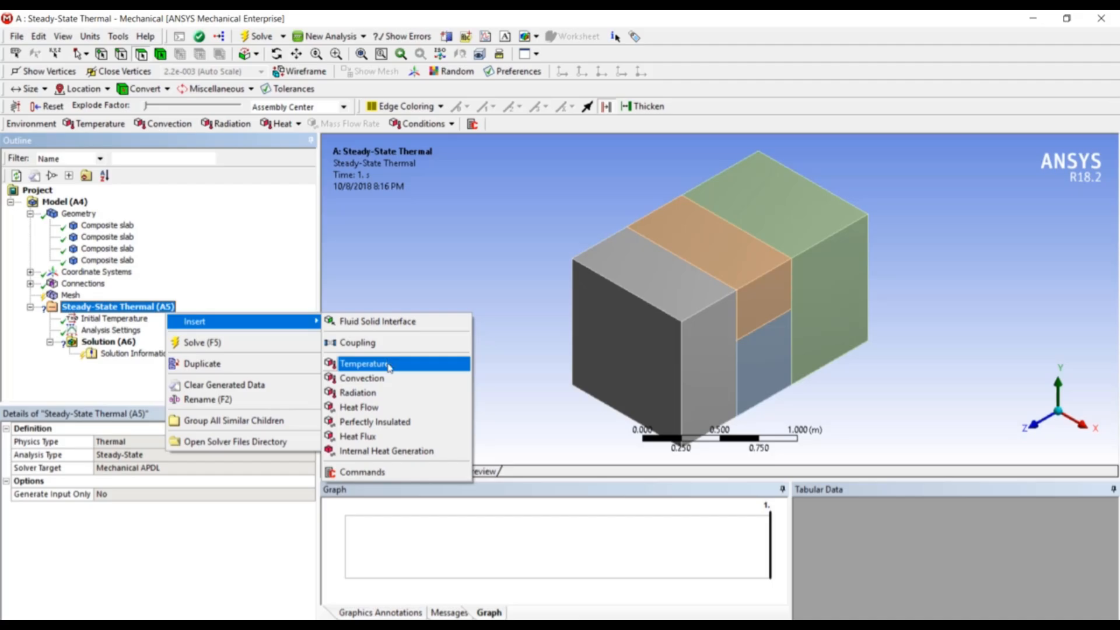
left_click(388, 366)
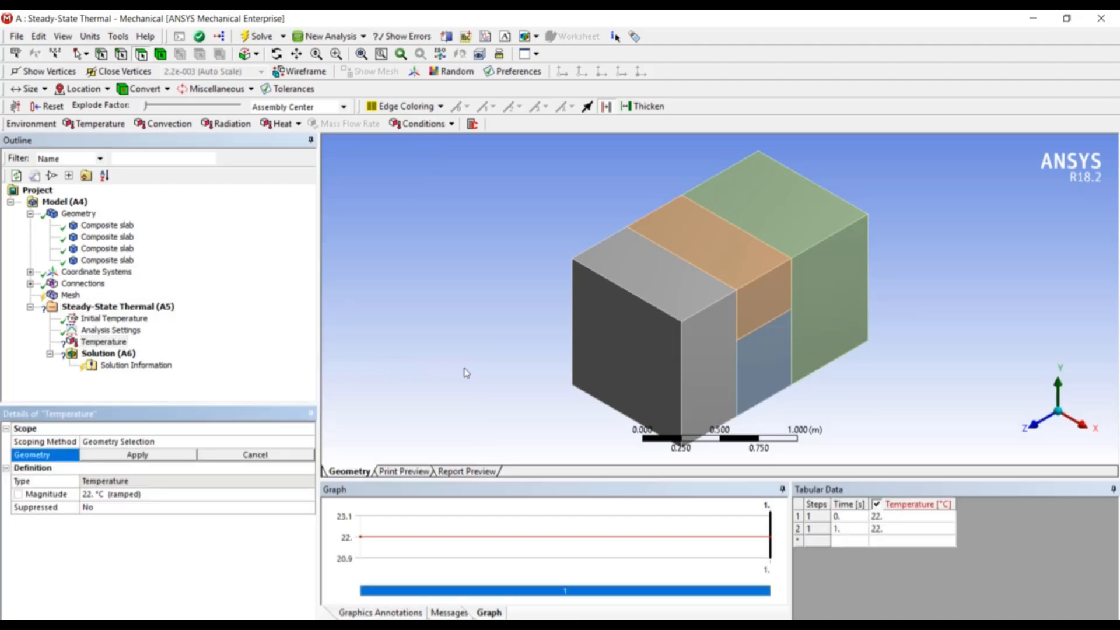
left_click(615, 368)
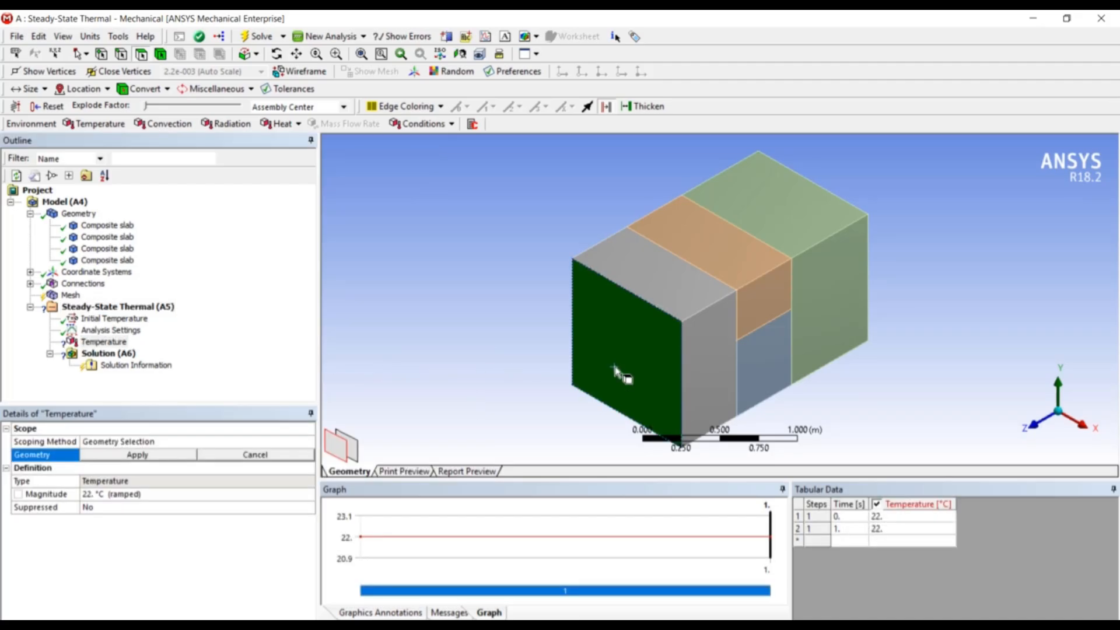
left_click(171, 457)
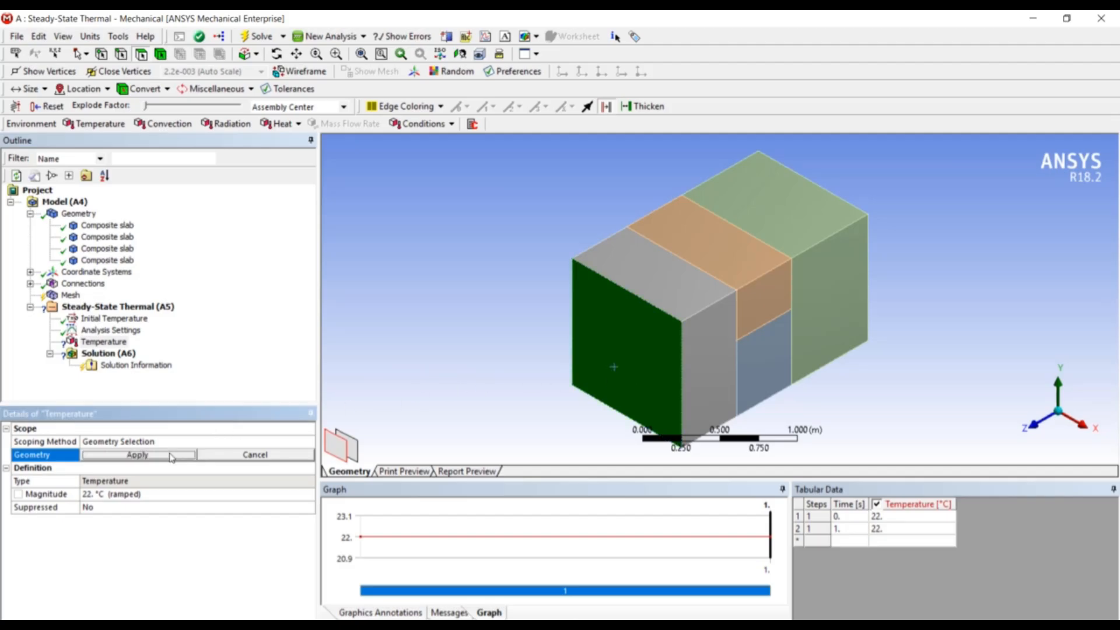
left_click(169, 493)
type("80")
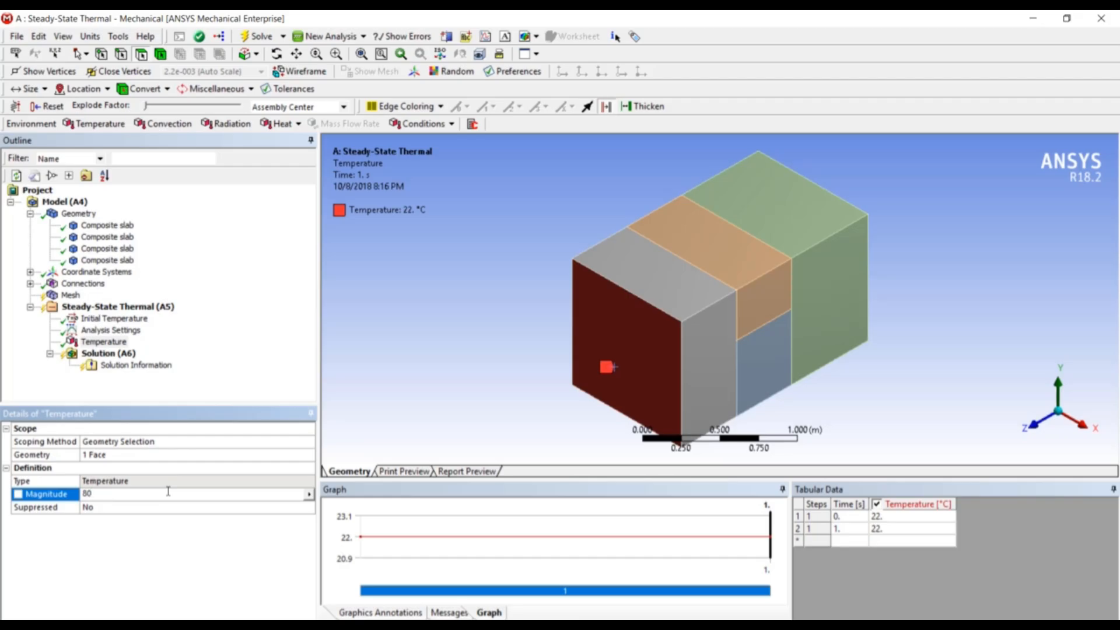
key("Return")
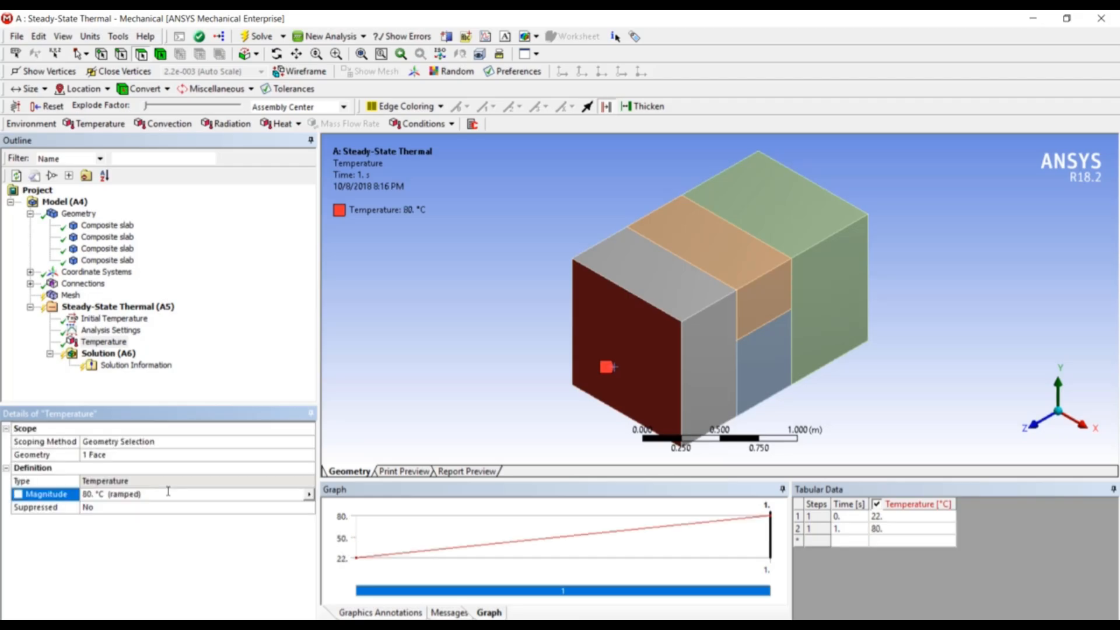
Step: Add a second temperature load of 25 °C to the outer end face of the large rear block
middle_click_drag(497, 295, 405, 288)
left_click(832, 293)
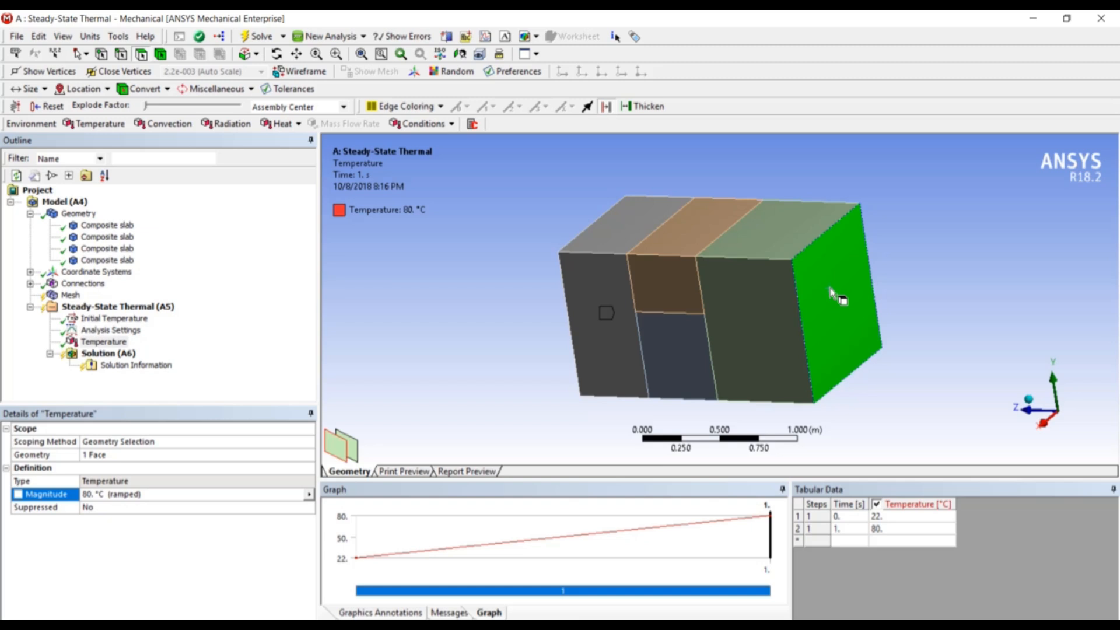
right_click(832, 294)
mouse_move(836, 297)
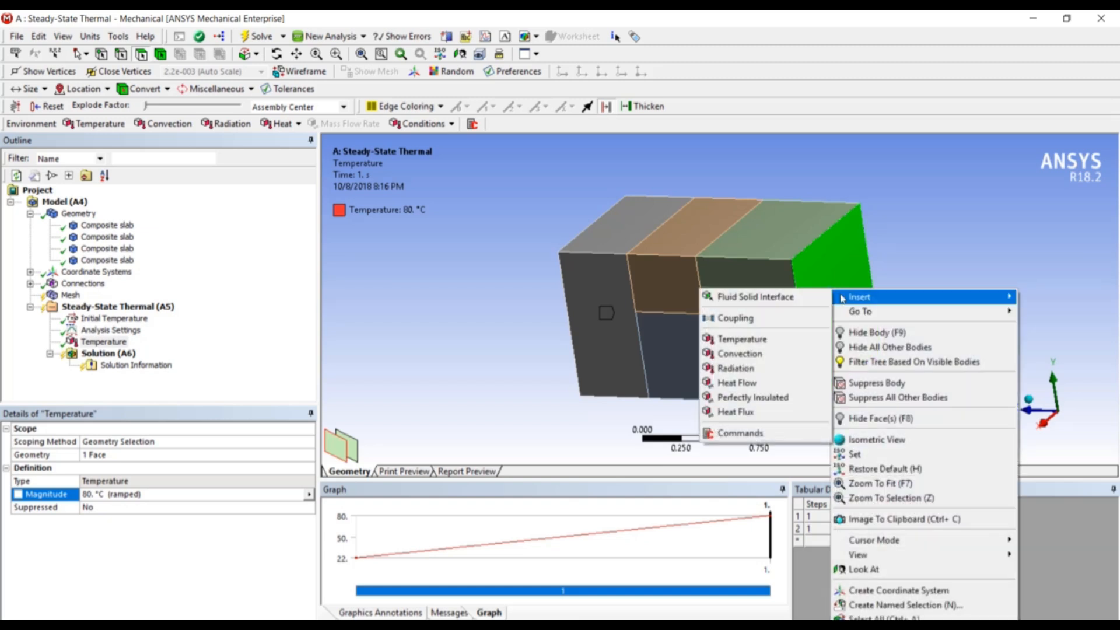
left_click(792, 340)
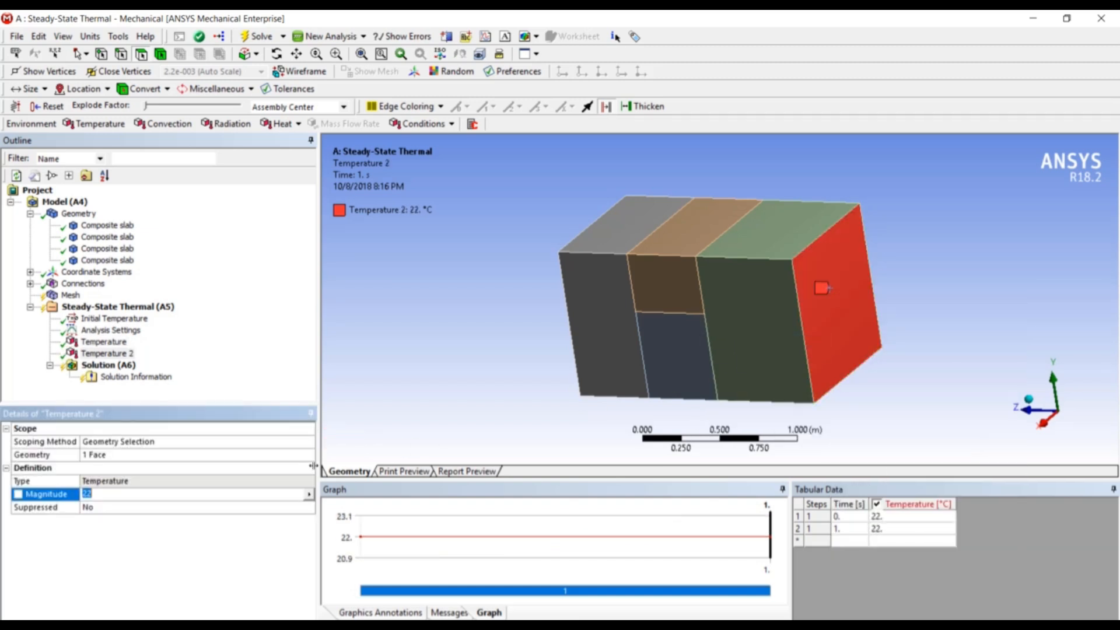
type("25")
key("Return")
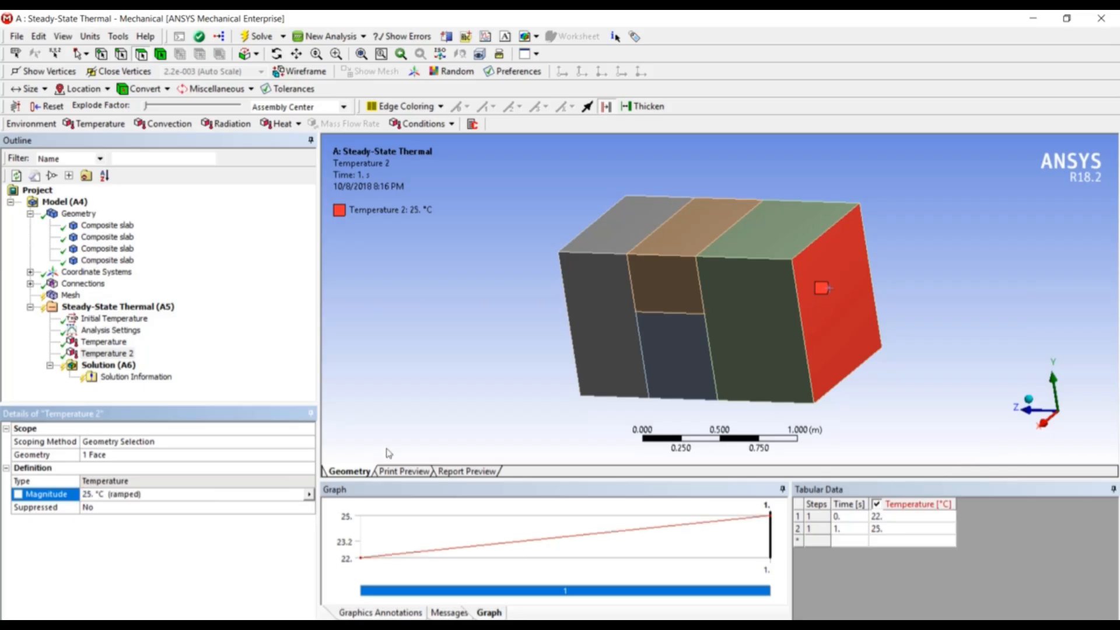
Step: Solve the Steady-State Thermal analysis
middle_click_drag(467, 338, 629, 335)
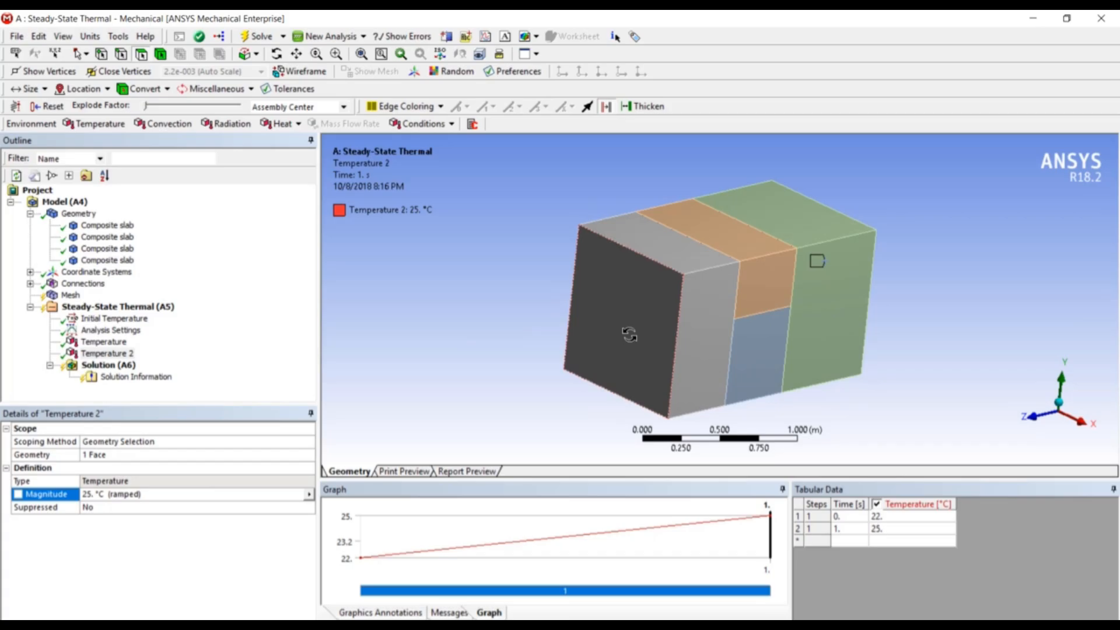
left_click(150, 307)
right_click(151, 306)
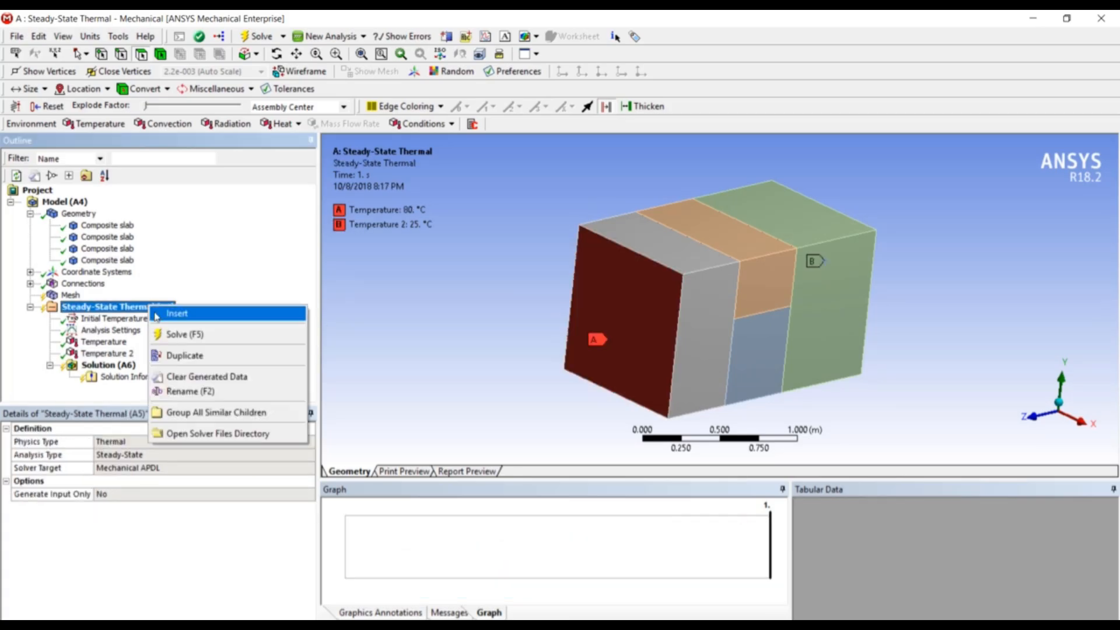
left_click(159, 336)
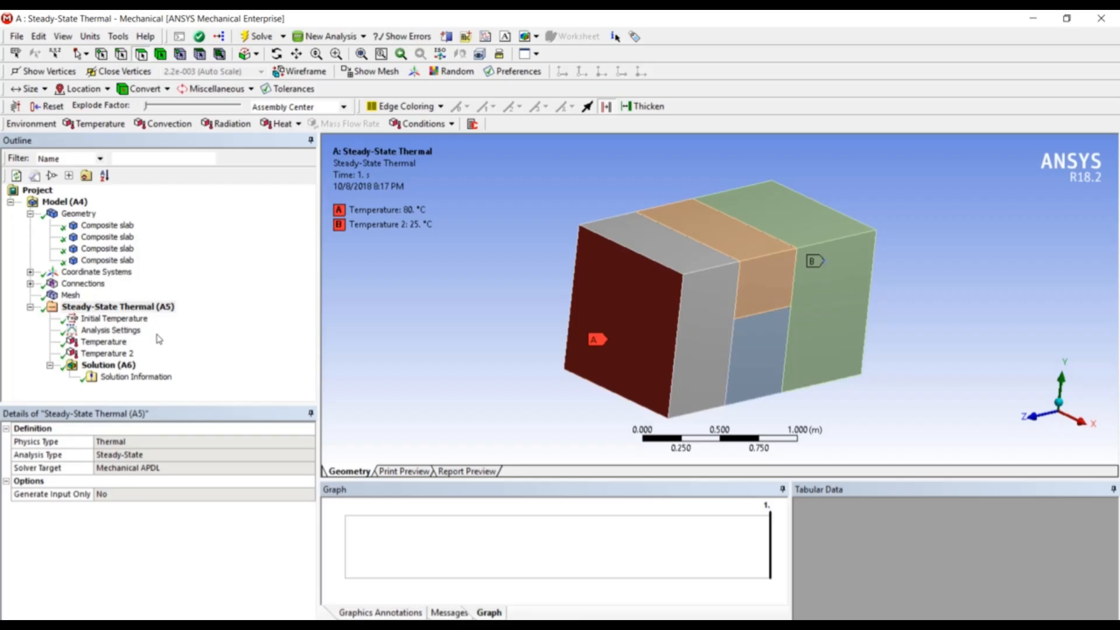
Step: Add a Temperature result for all bodies to the solution and evaluate it
right_click(126, 368)
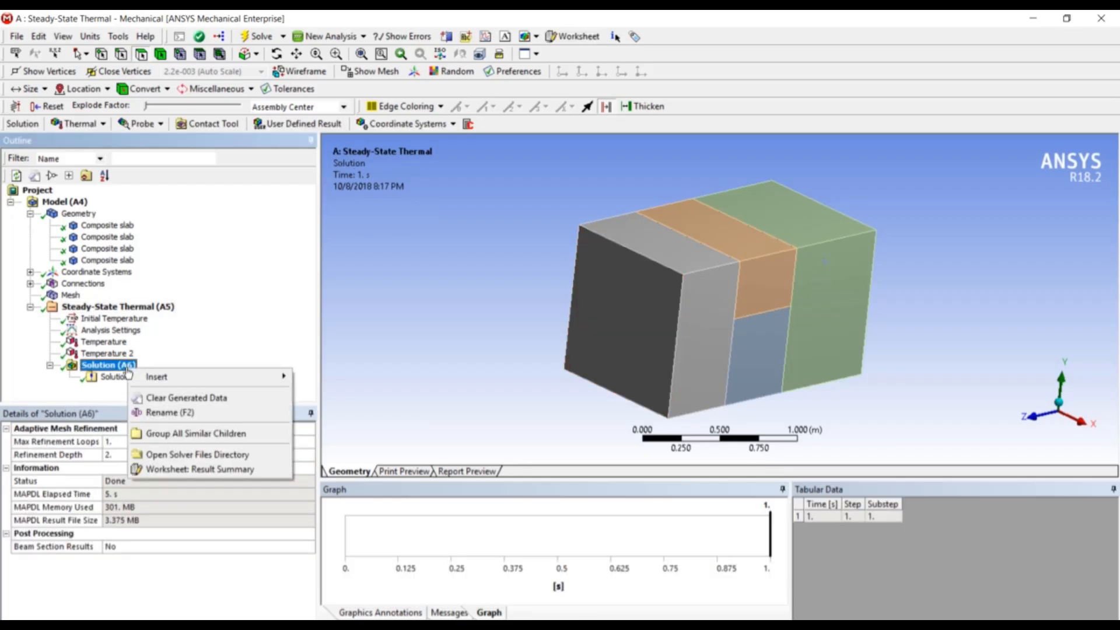
mouse_move(151, 378)
mouse_move(338, 380)
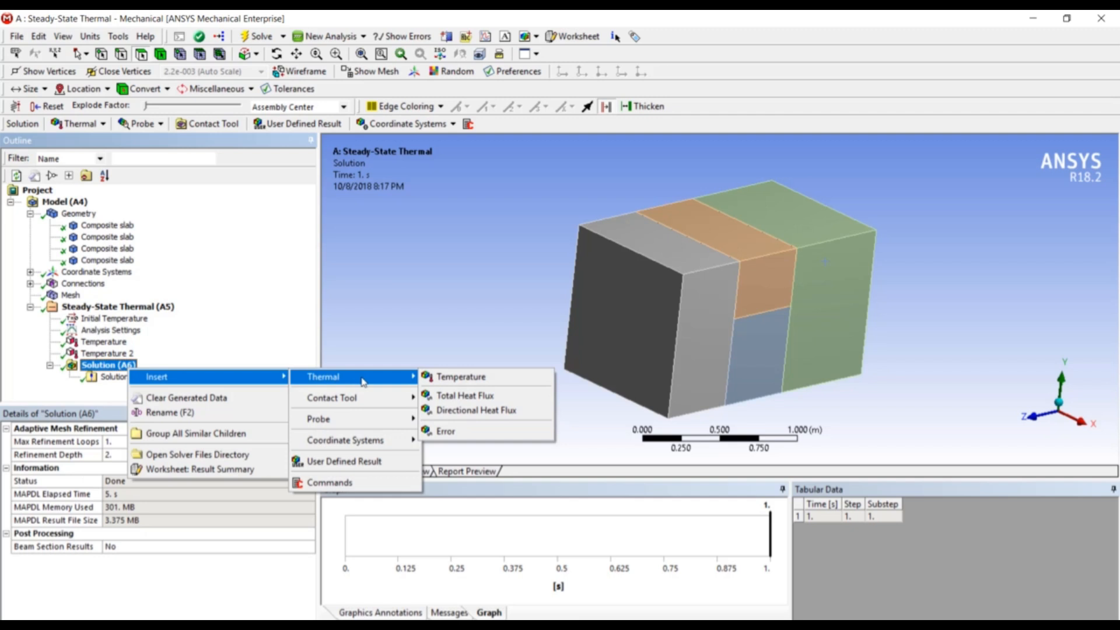
left_click(448, 379)
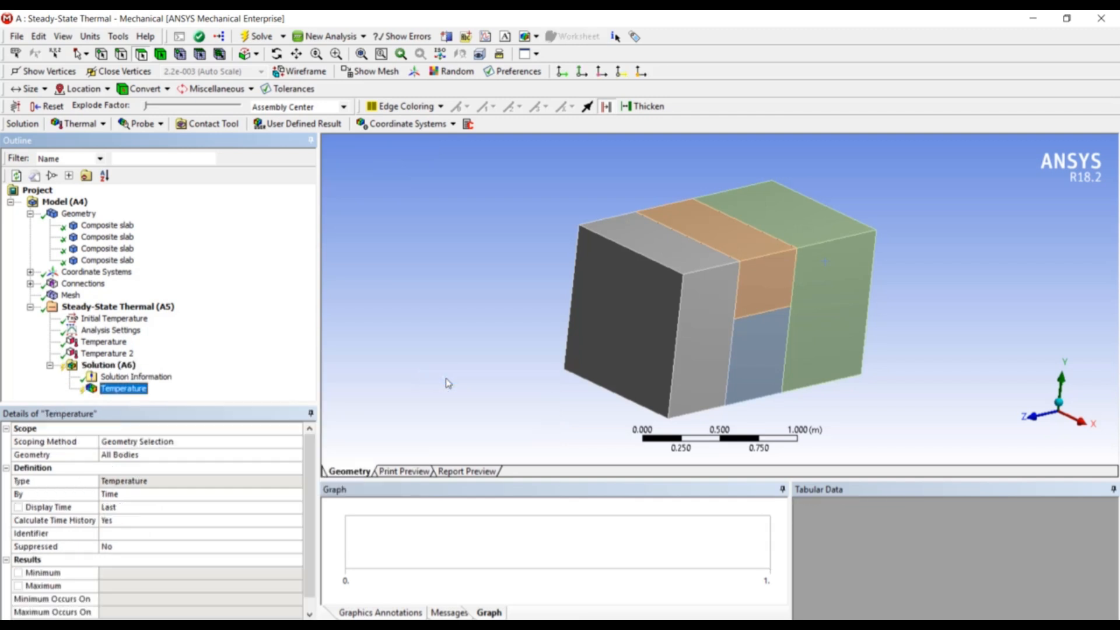
left_click(123, 389)
right_click(124, 391)
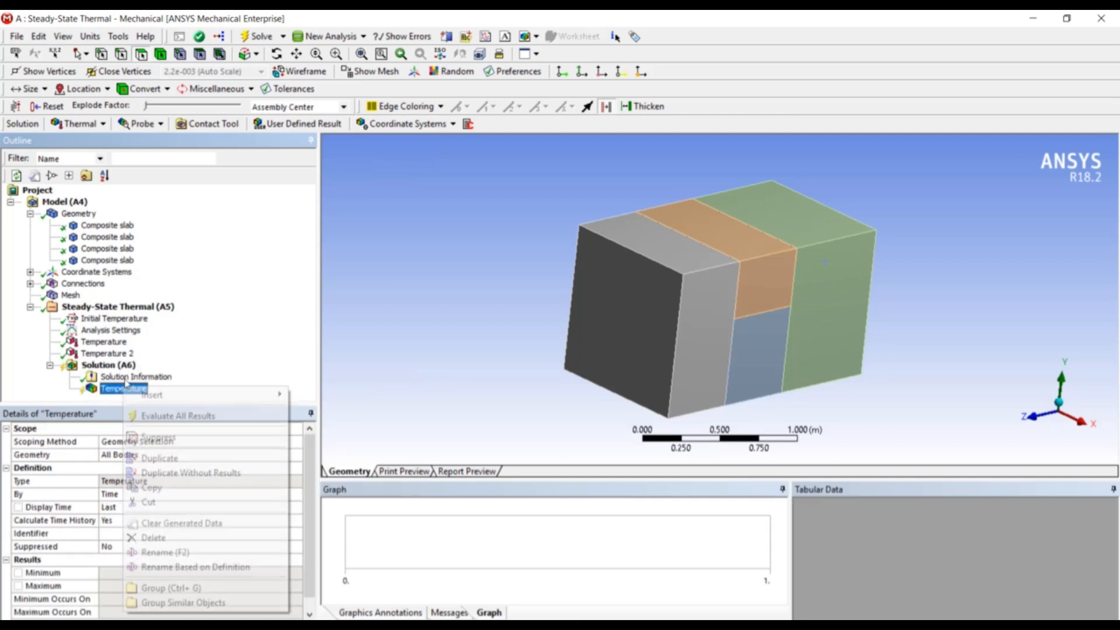
left_click(164, 416)
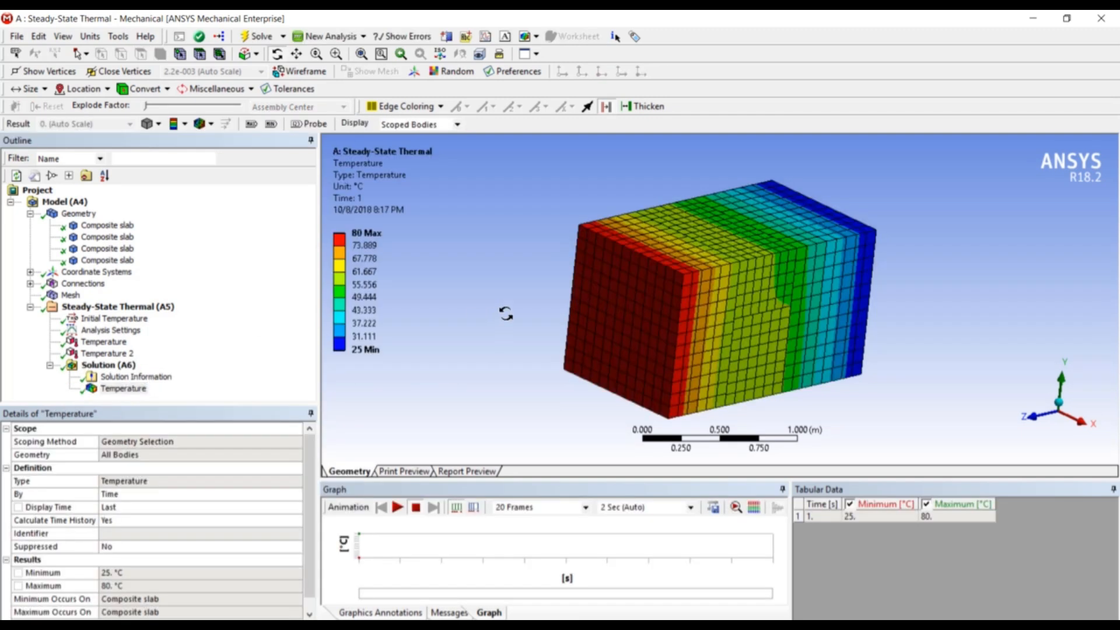
Step: Play and pause the temperature result animation and examine the distribution through the slab
middle_click_drag(594, 295, 640, 316)
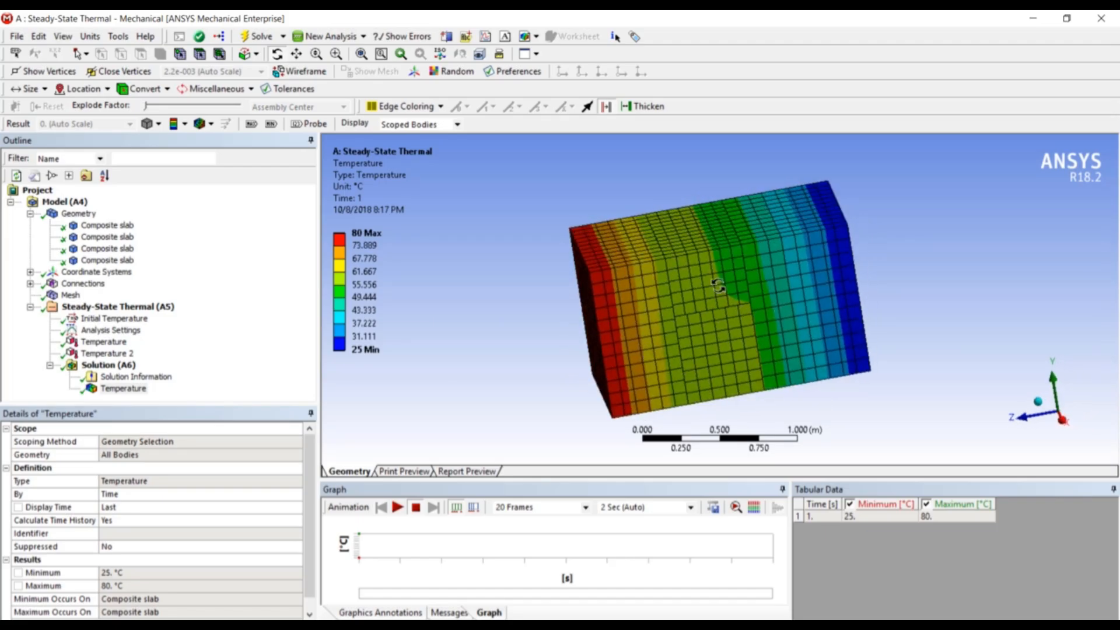
left_click(399, 510)
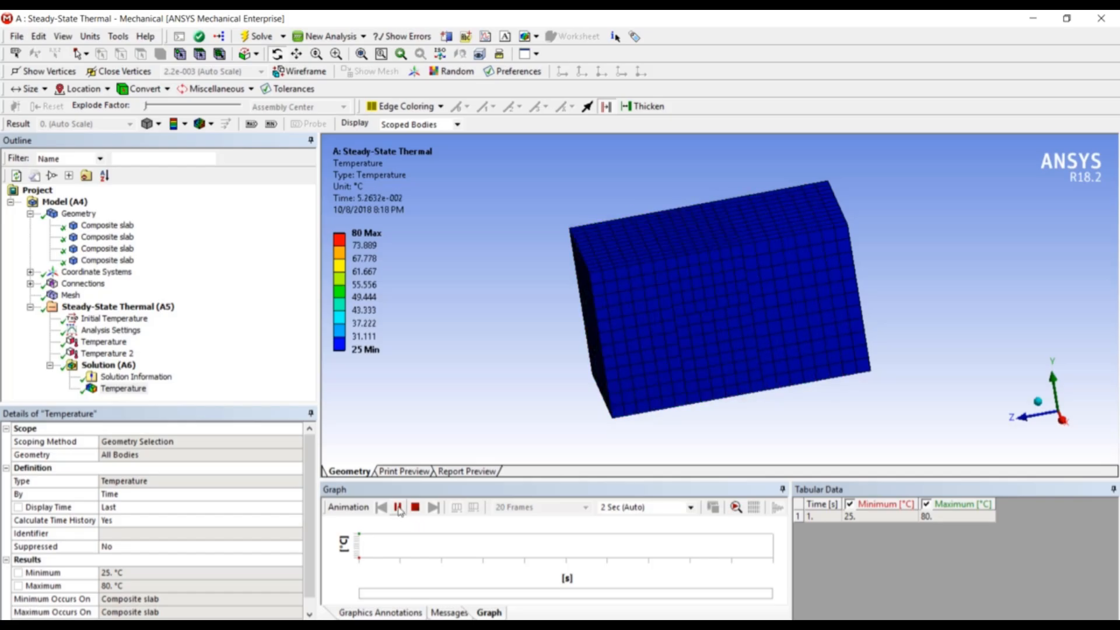
left_click(398, 508)
left_click_drag(795, 347, 809, 316)
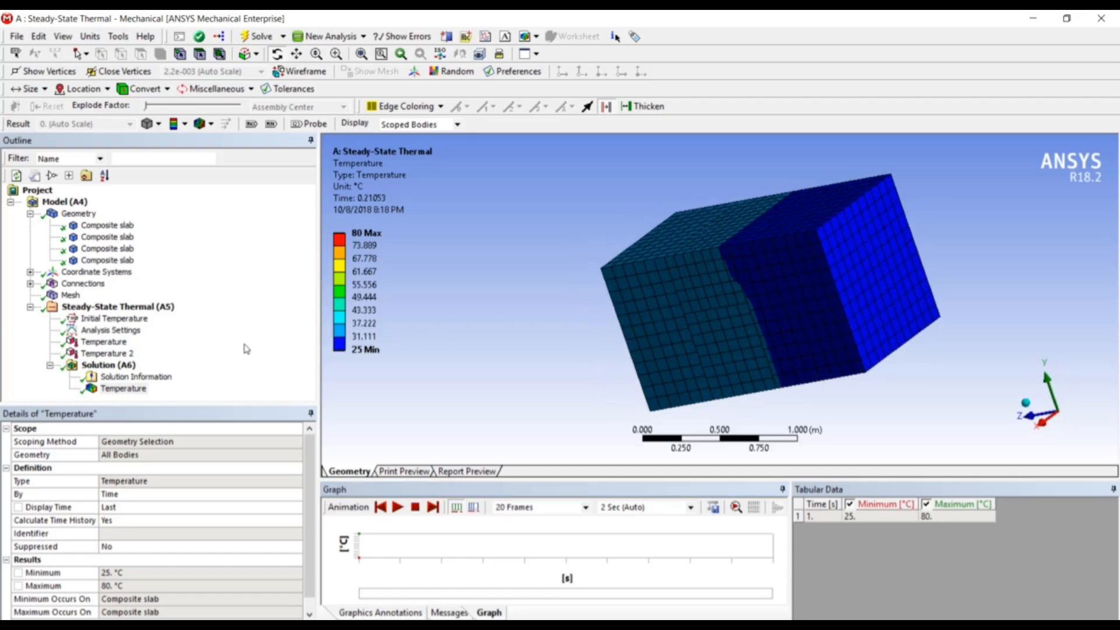
Step: Add a Total Heat Flux result to the solution, scoped to the outer end face of the large rear block
right_click(135, 368)
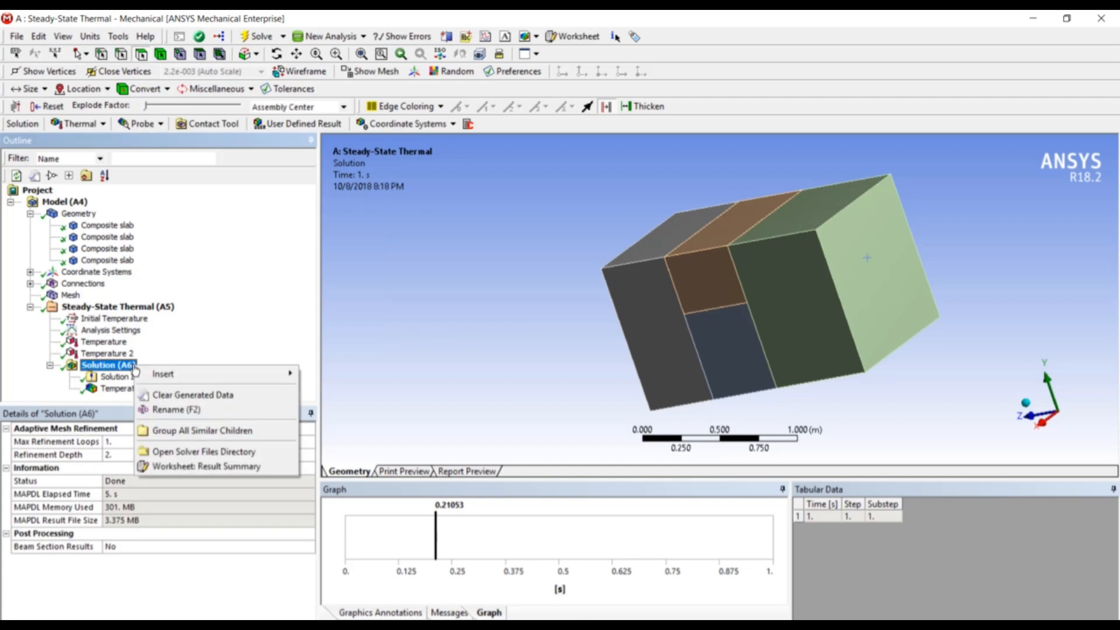
mouse_move(187, 375)
mouse_move(323, 378)
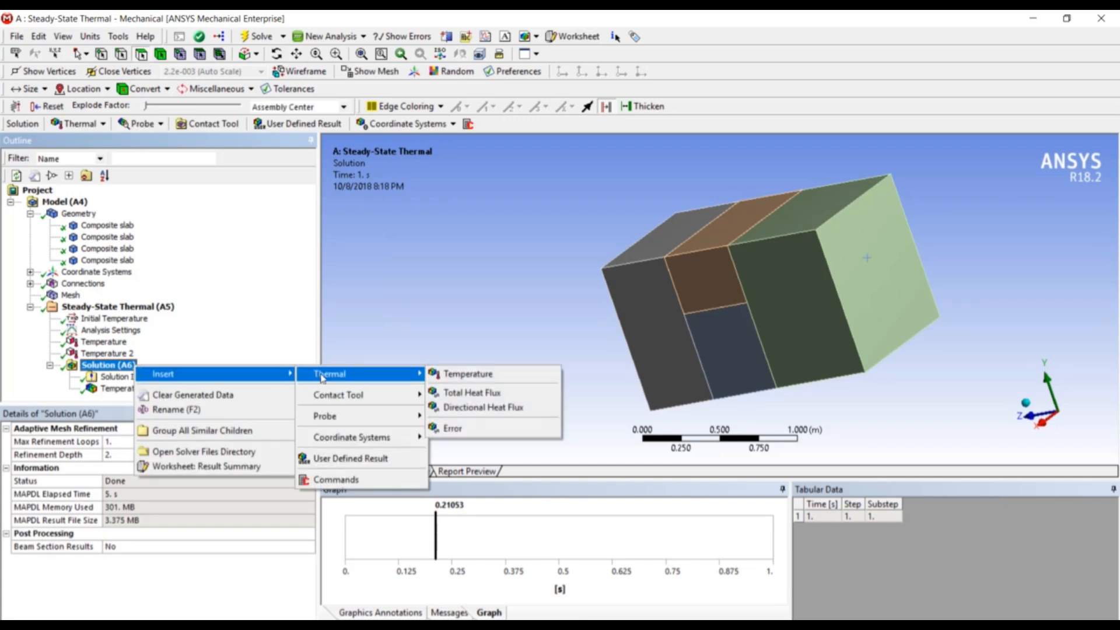
left_click(497, 396)
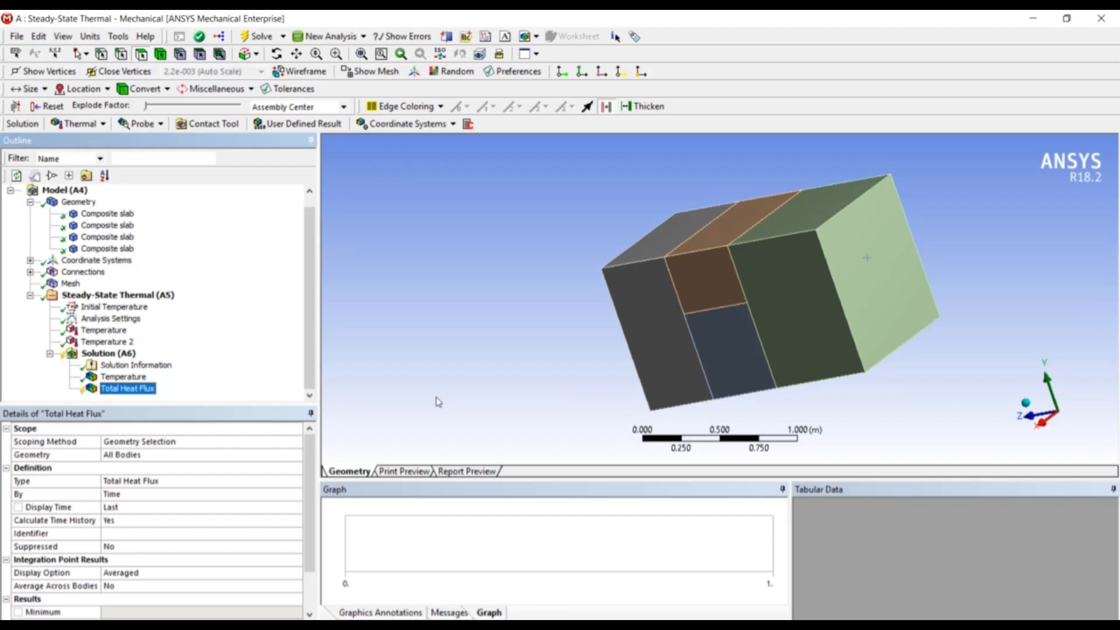
left_click(123, 457)
left_click(856, 293)
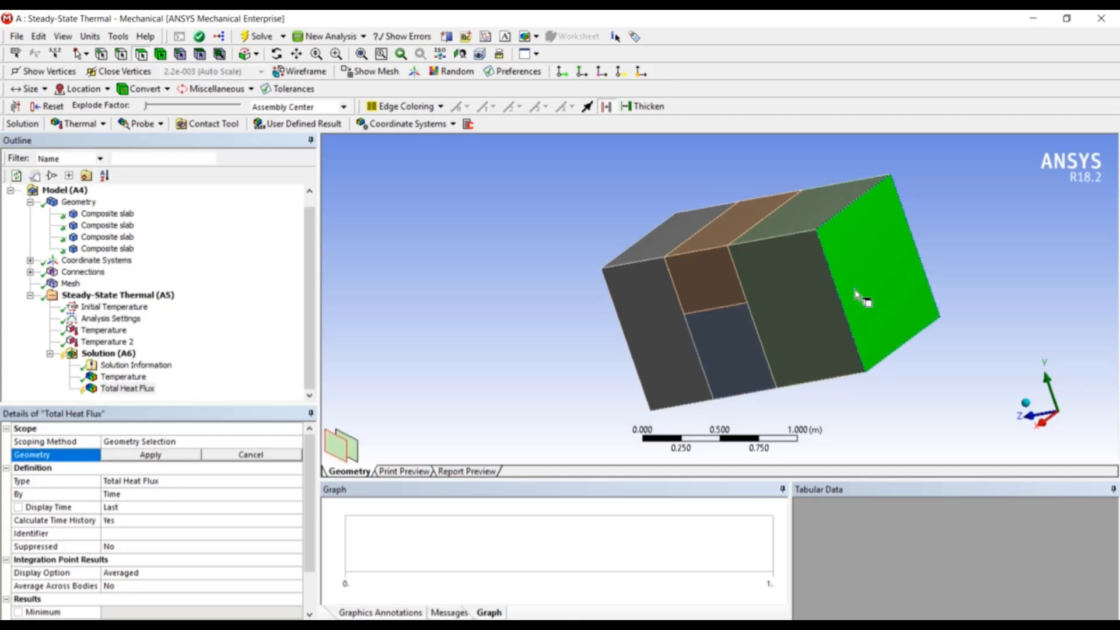
left_click(186, 455)
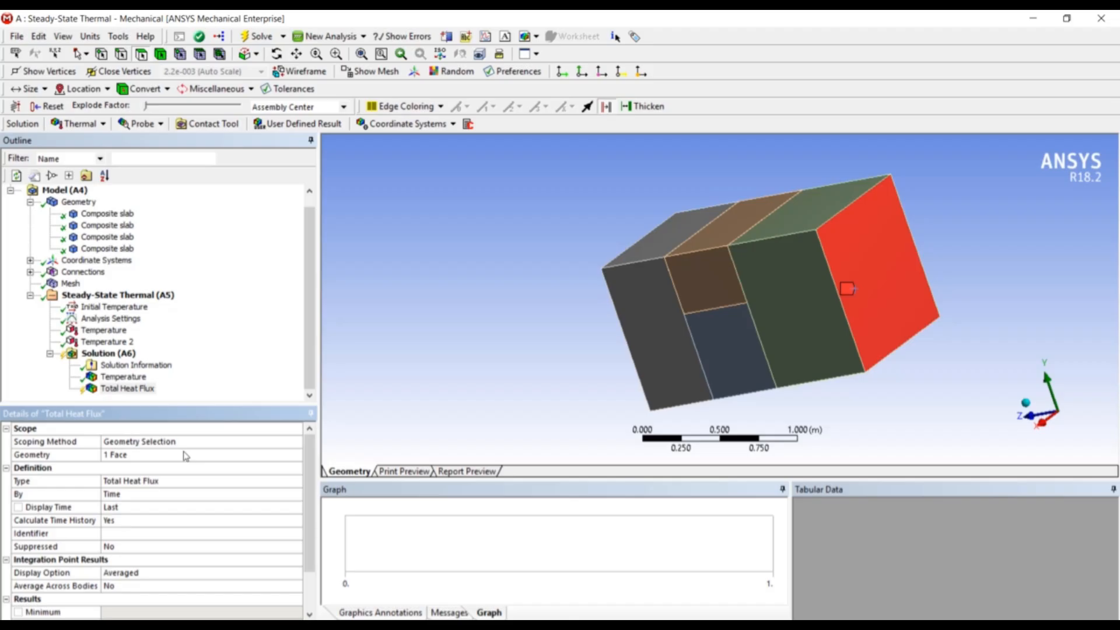
Step: Evaluate the Total Heat Flux result and examine its distribution on the scoped face
right_click(138, 389)
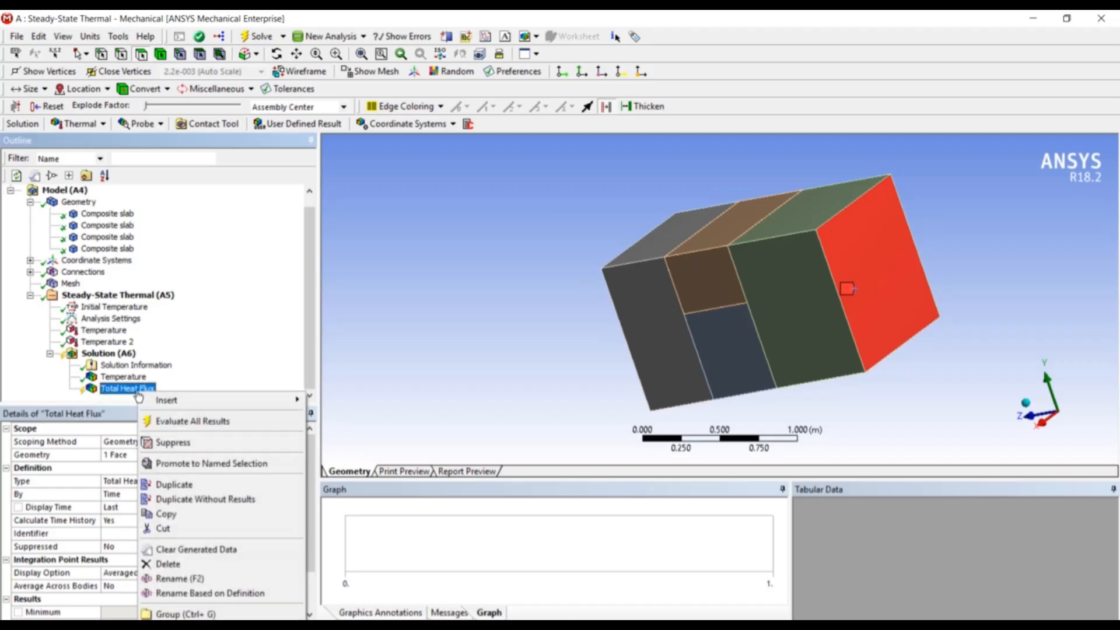
left_click(174, 420)
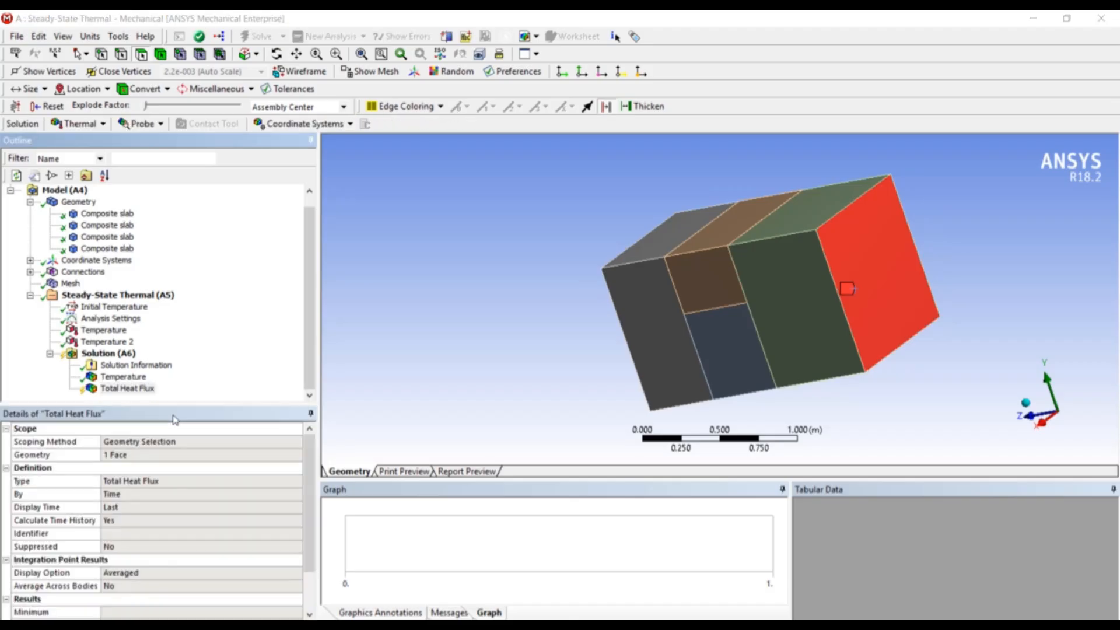
left_click_drag(728, 351, 655, 352)
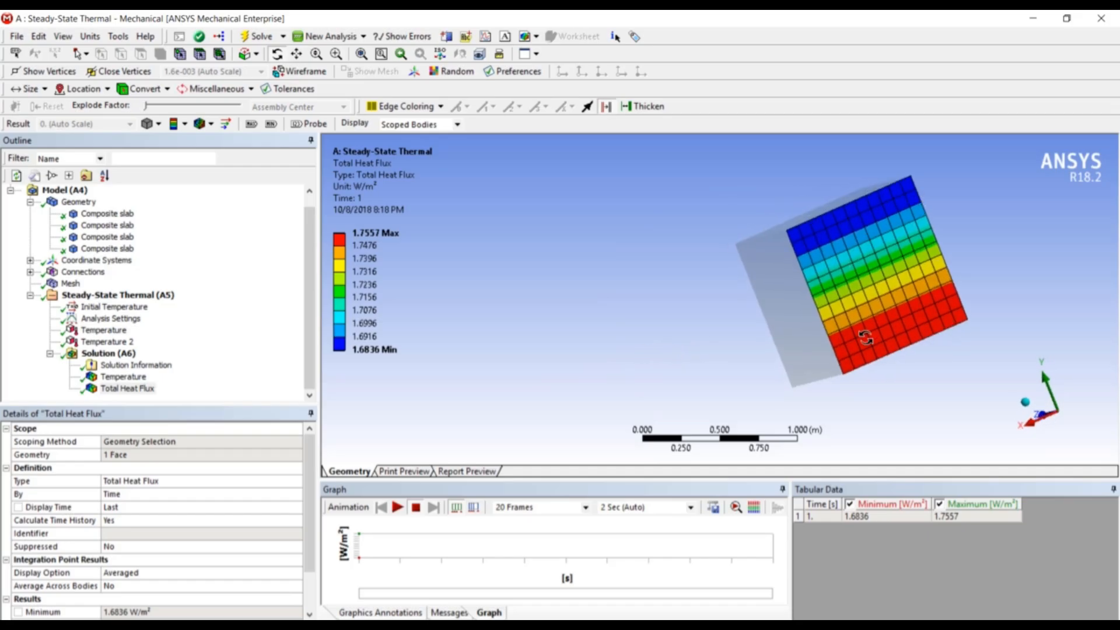
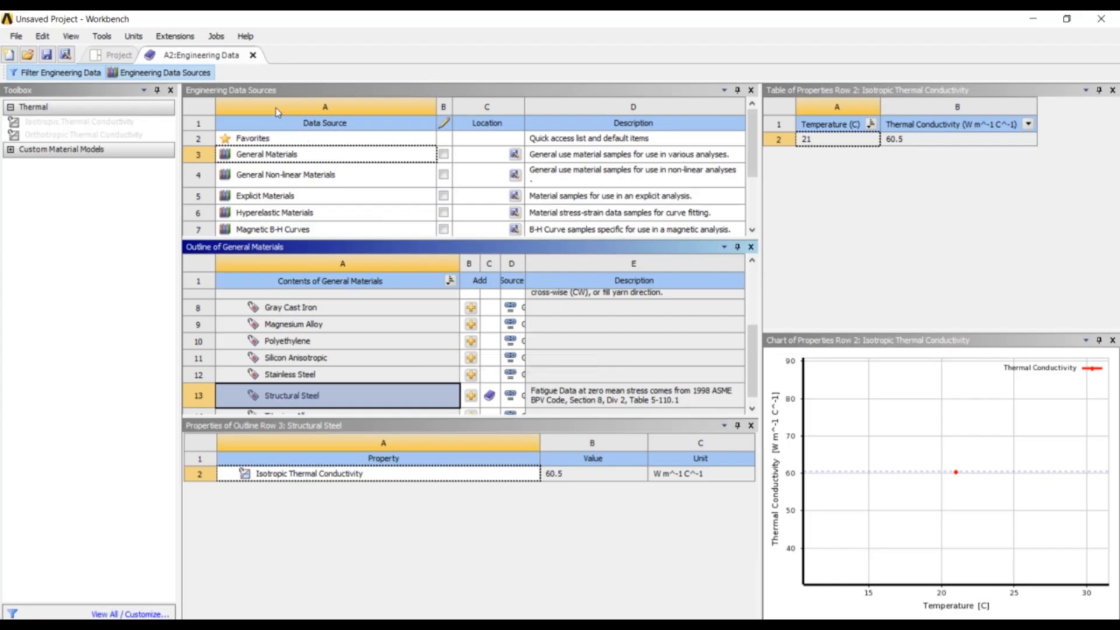
Step: Close the Steady-State Thermal system's engineering data in Workbench and return to the project schematic
left_click(253, 56)
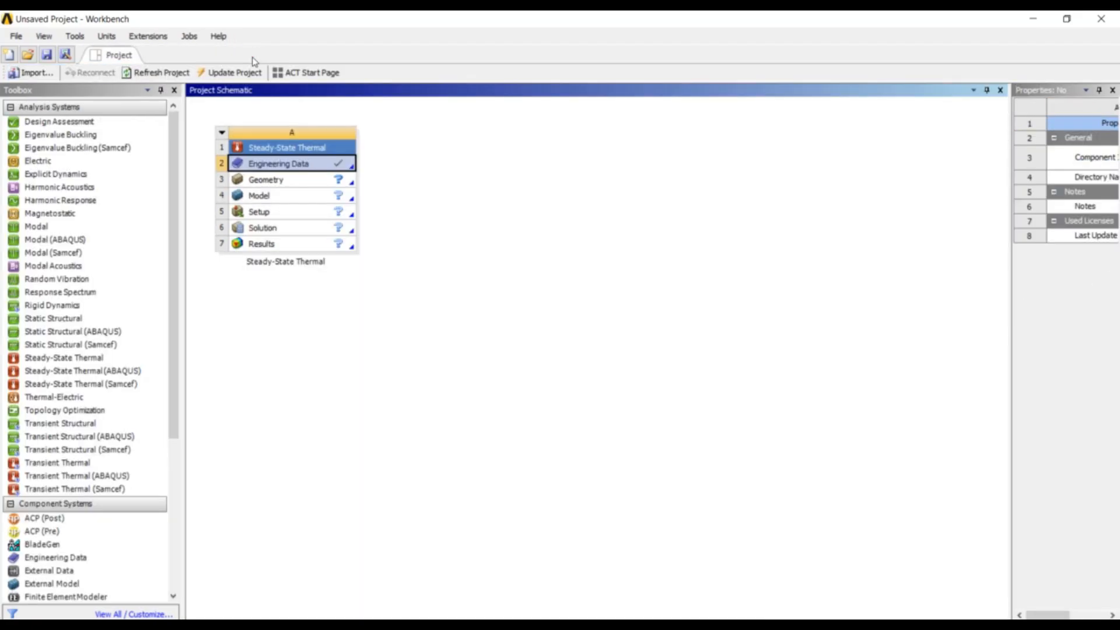
Step: Import Fin_Tube.stp from the Thermal Analysis folder as the geometry of the Steady-State Thermal system
left_click(285, 184)
right_click(286, 188)
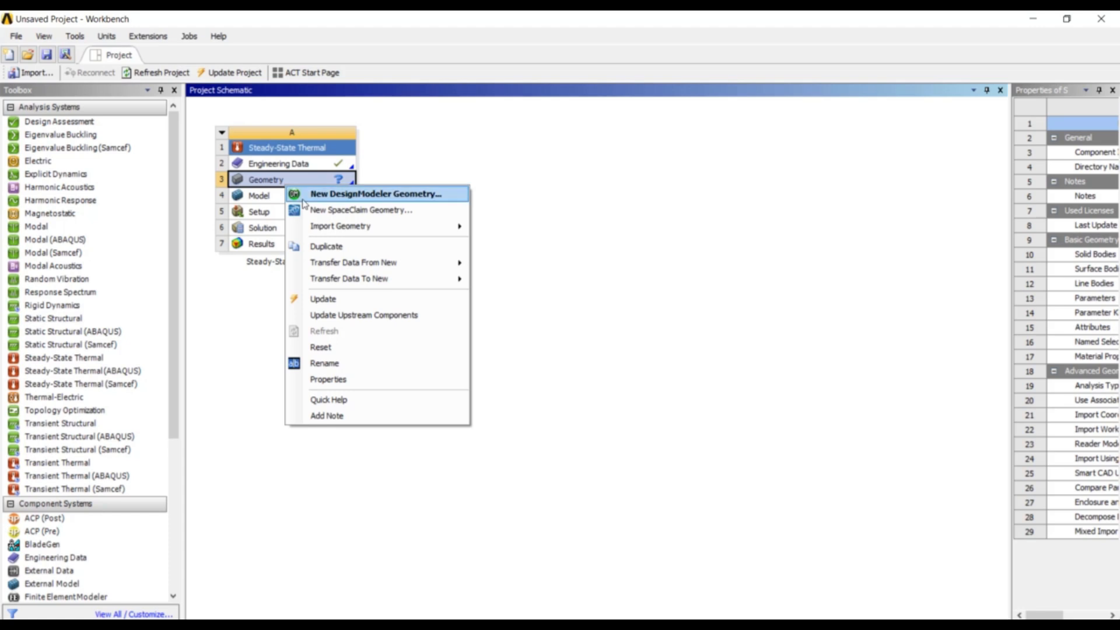
mouse_move(340, 233)
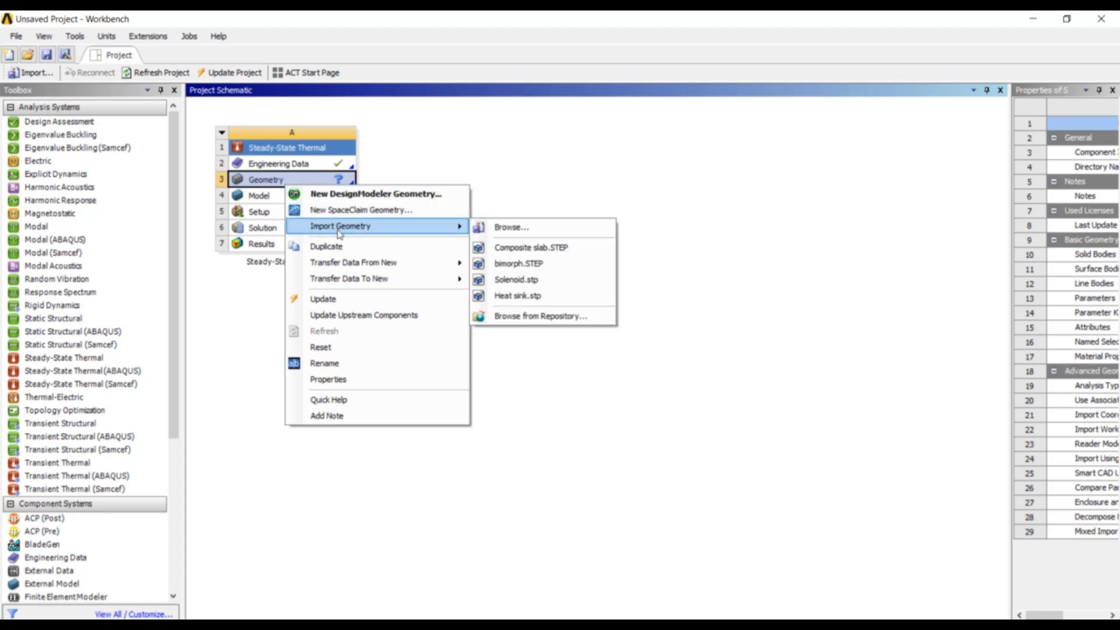
left_click(515, 228)
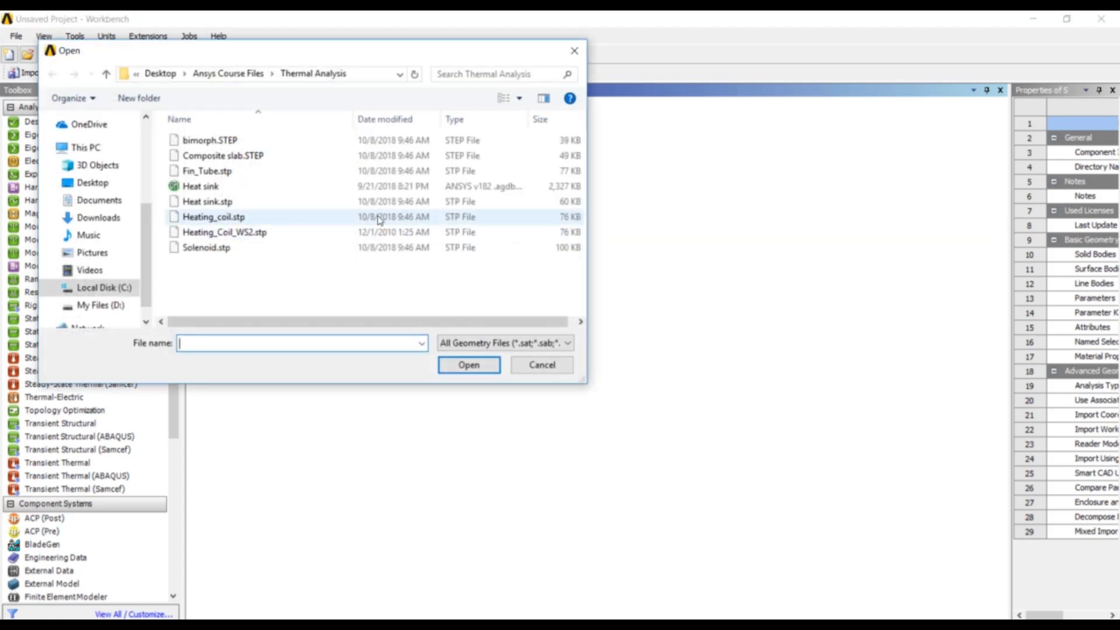
left_click(322, 172)
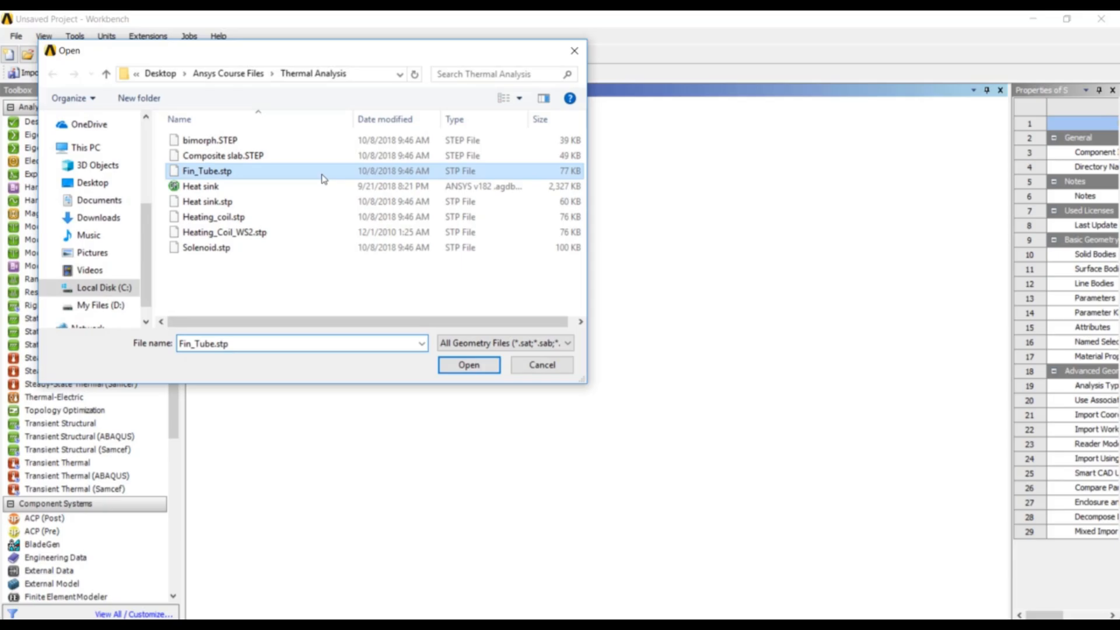
left_click(455, 364)
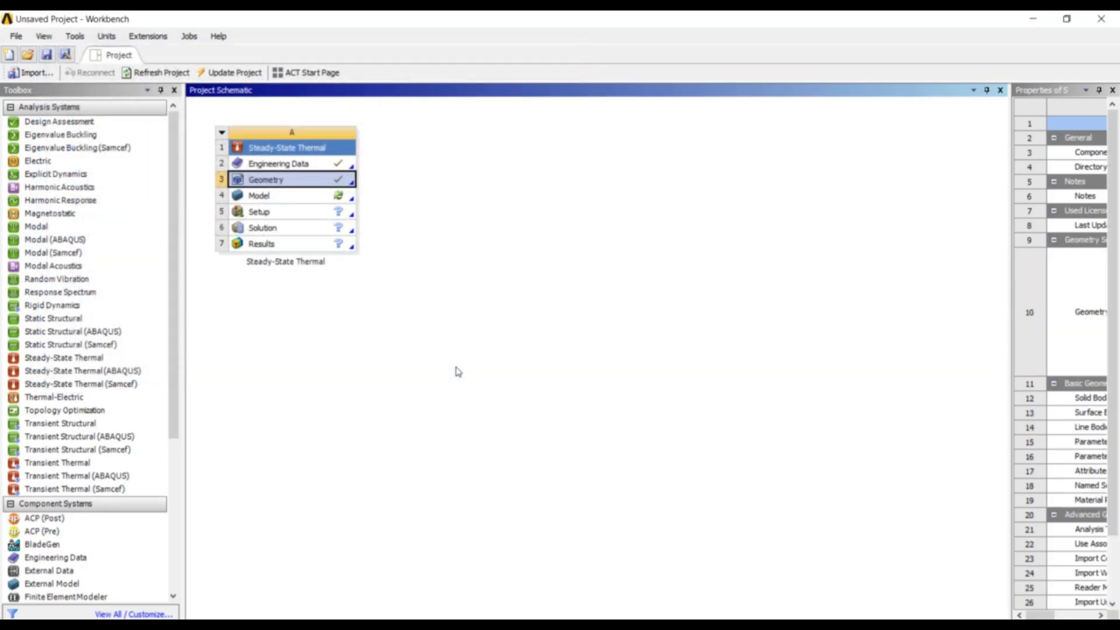
Step: Open the system's model in Mechanical and assign Aluminum Alloy as the material of the FinTube body
double_click(313, 202)
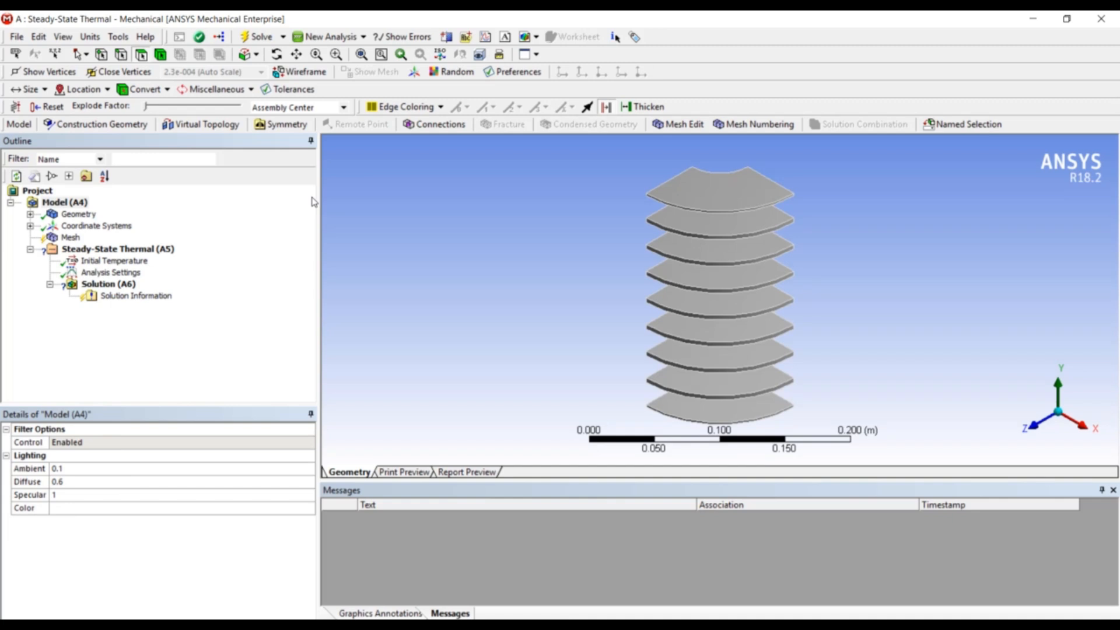
middle_click_drag(553, 239, 523, 250)
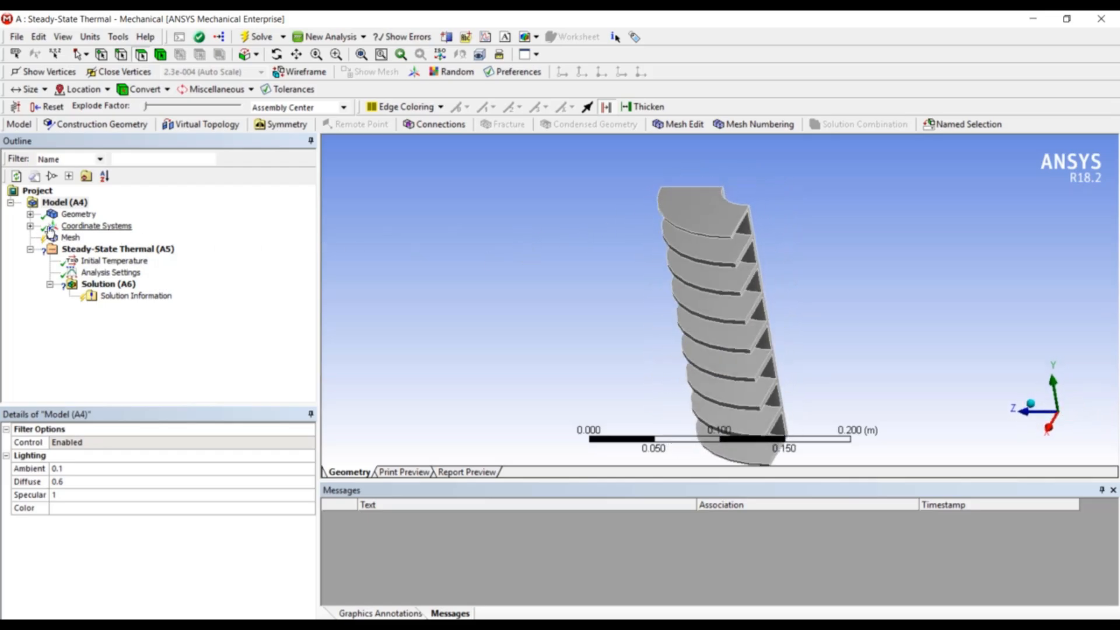
left_click(29, 214)
left_click(89, 226)
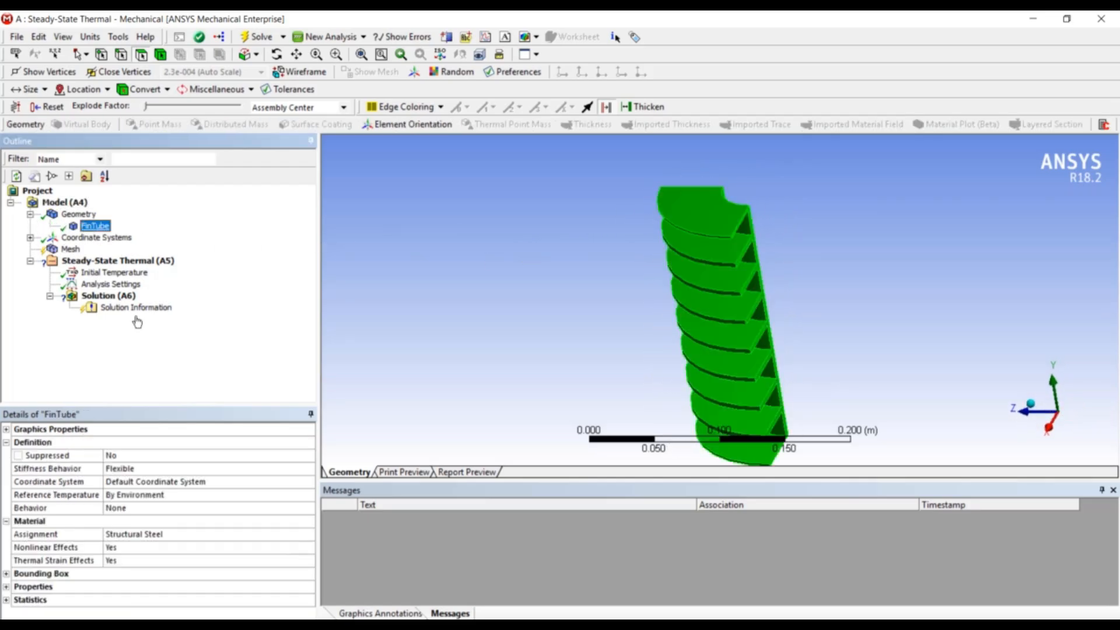
left_click(307, 538)
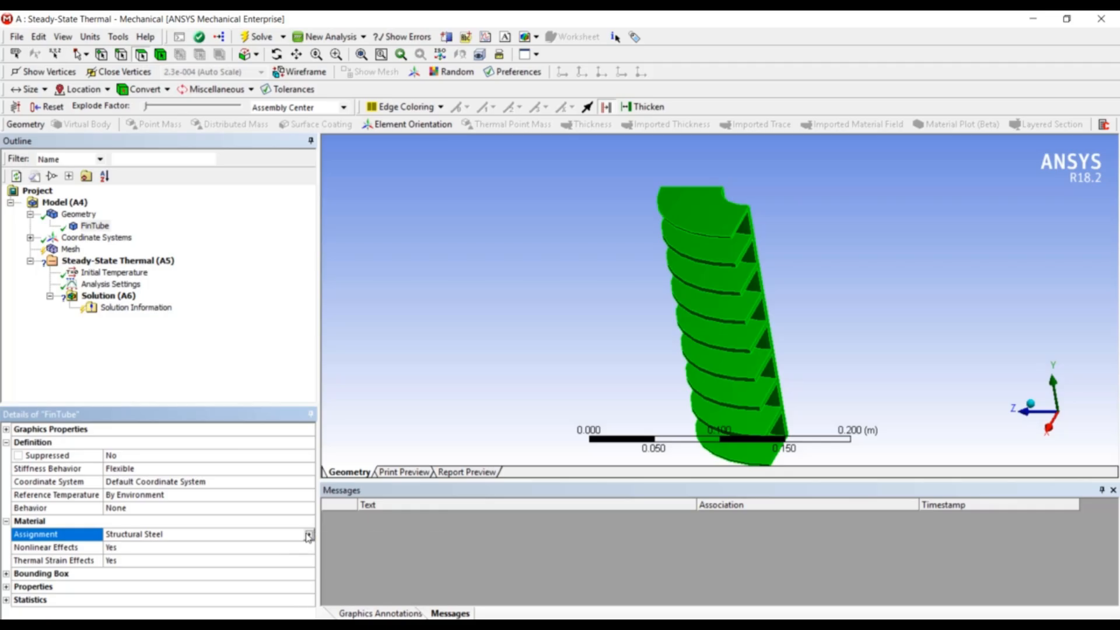
left_click(310, 535)
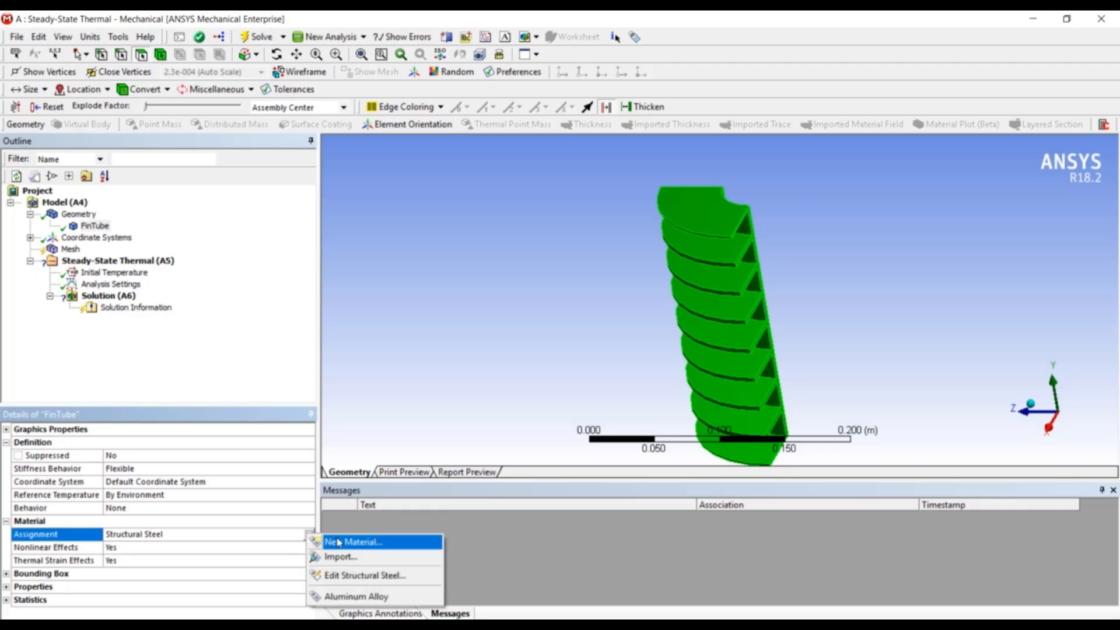
left_click(345, 595)
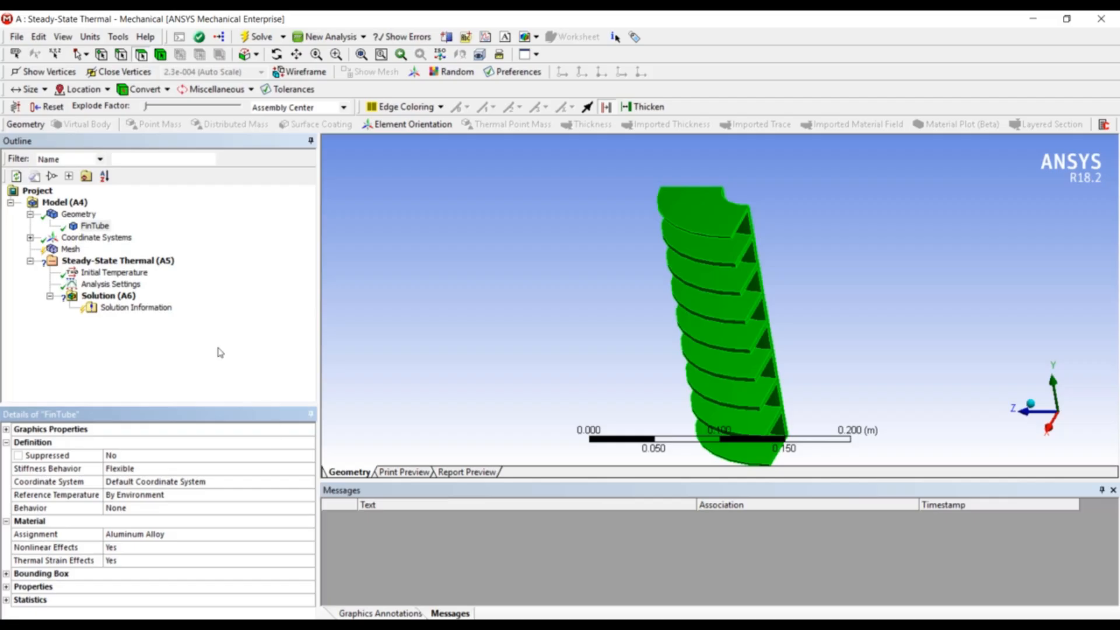
Step: Generate the mesh of the finned tube with the default mesh settings
right_click(71, 250)
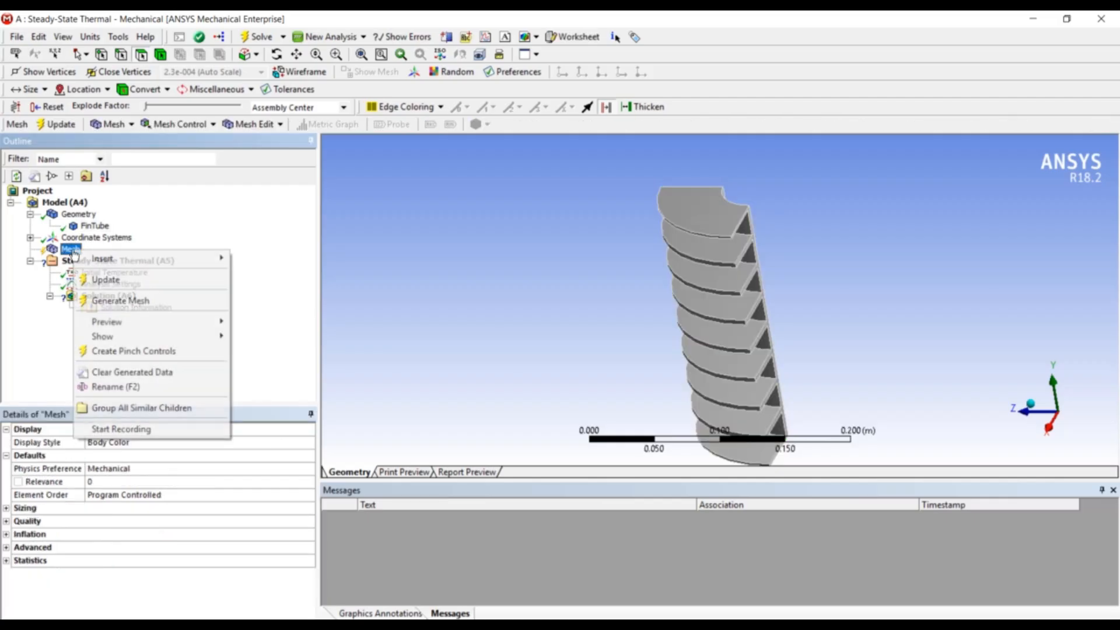
left_click(93, 300)
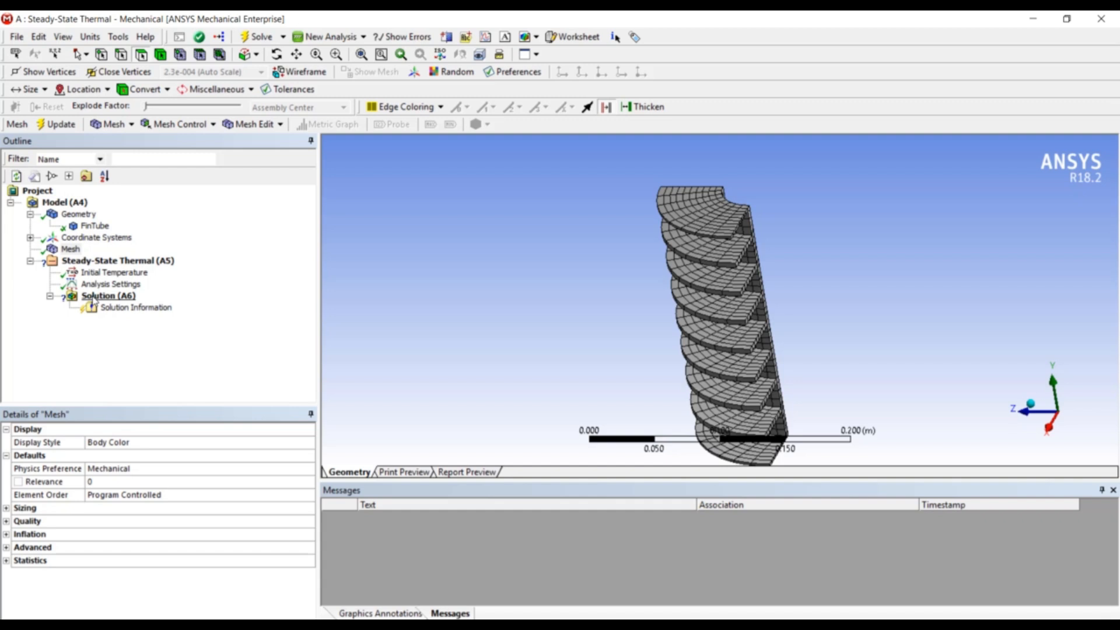
middle_click_drag(852, 332, 788, 434)
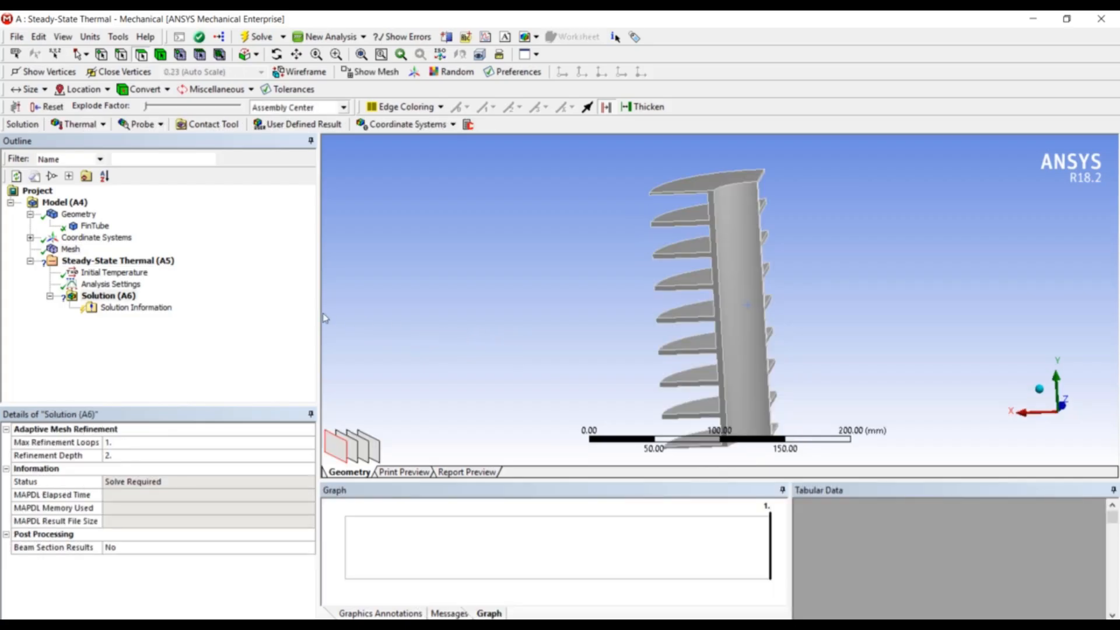
Step: Add a Temperature load to the steady-state thermal analysis, scoped to the tube's curved inner face
left_click(164, 265)
right_click(165, 270)
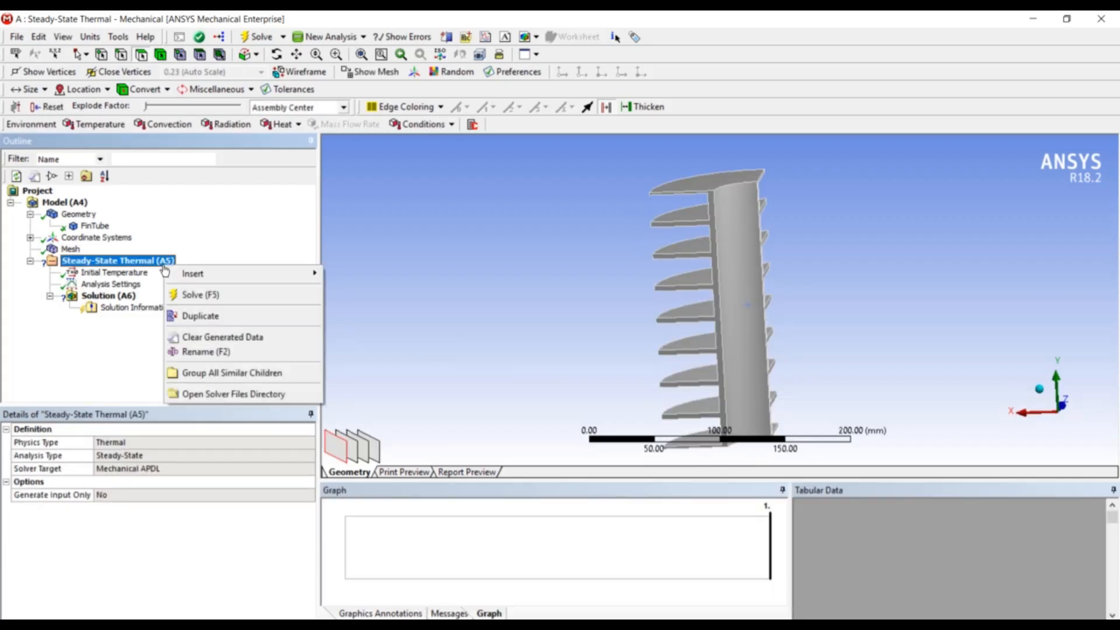
mouse_move(201, 273)
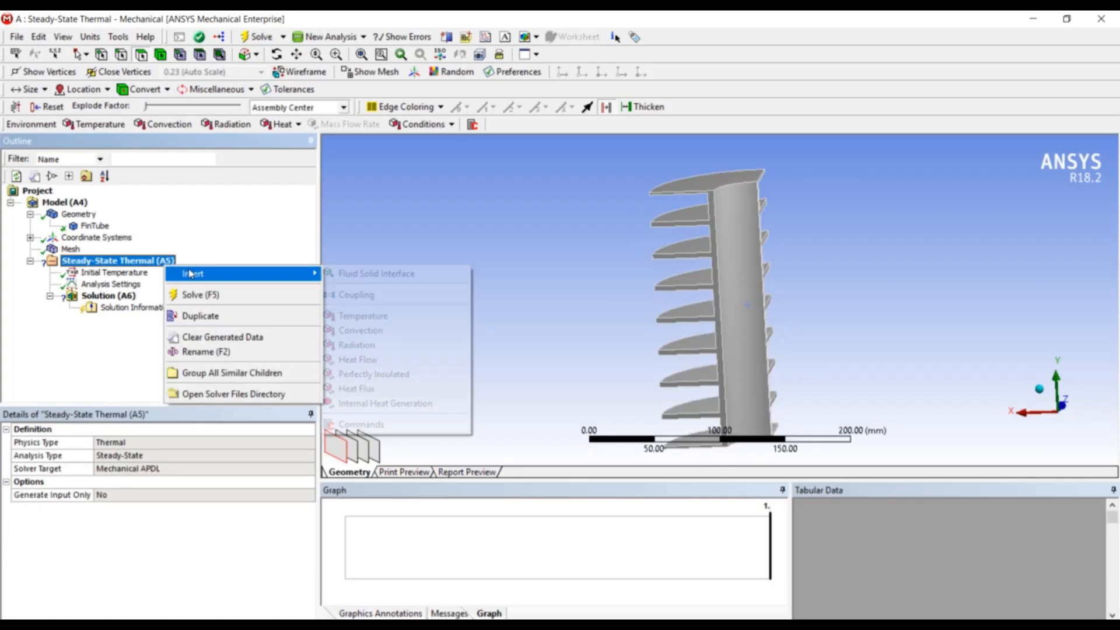
left_click(396, 317)
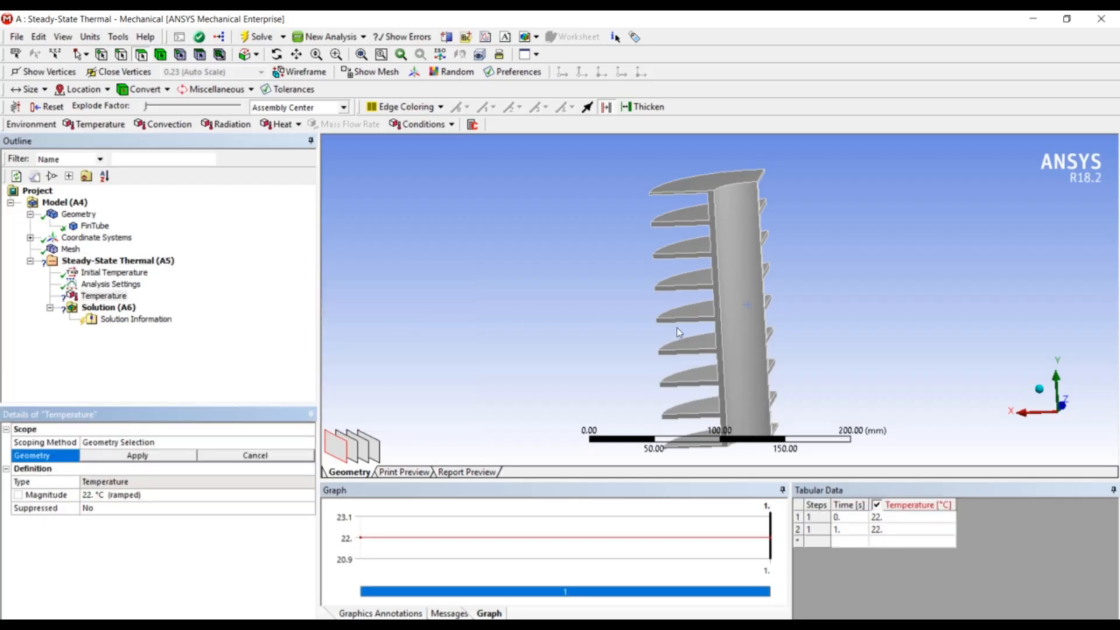
left_click(740, 332)
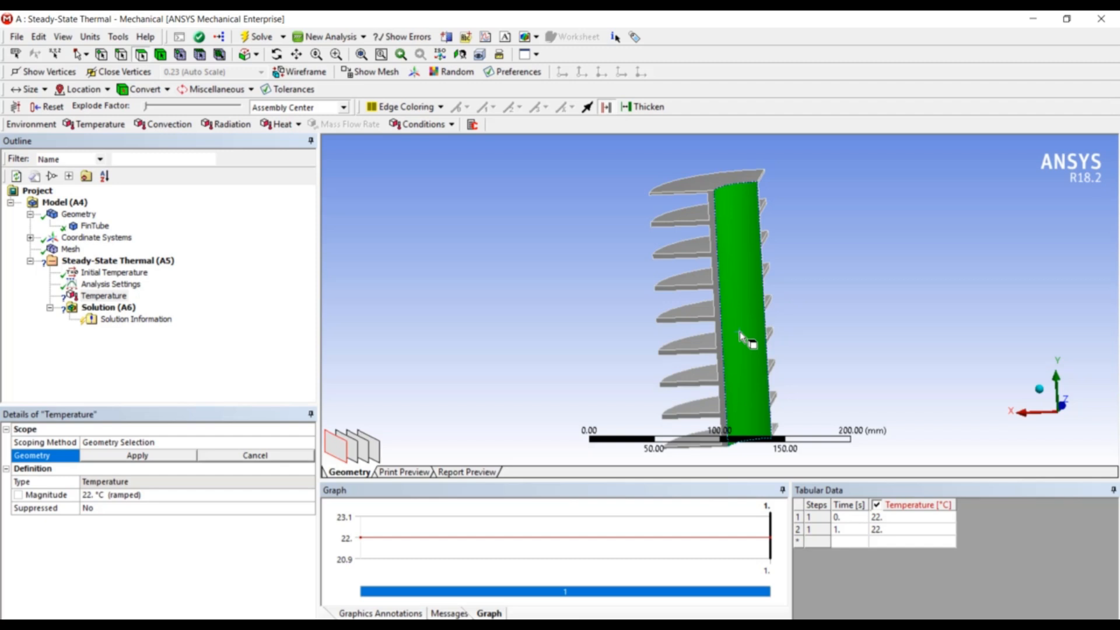
left_click(136, 456)
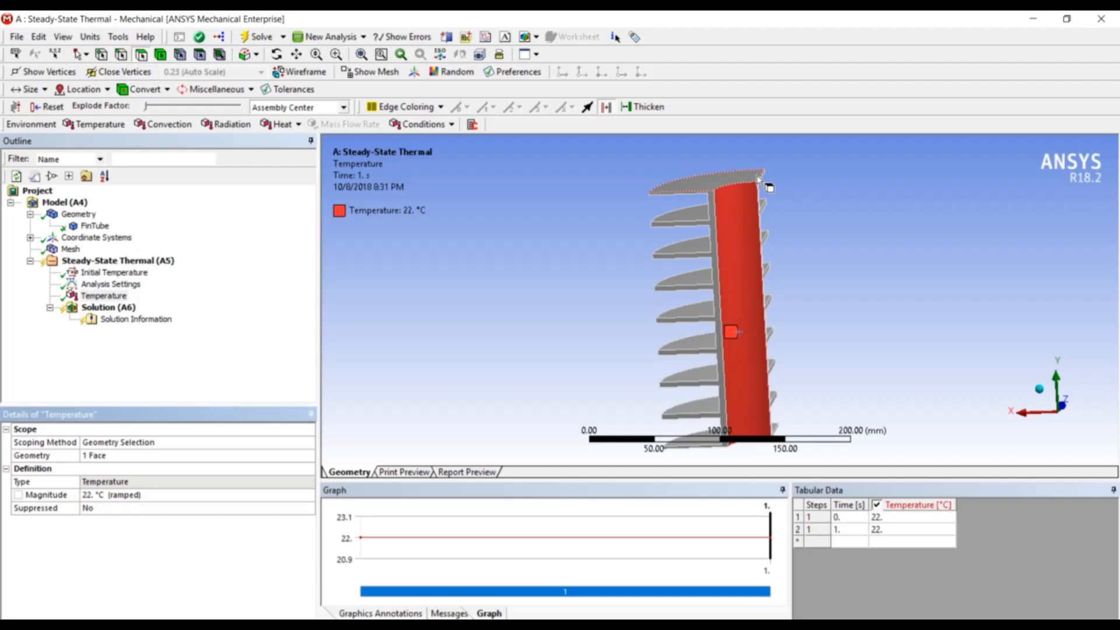
Step: Define the temperature load's magnitude as the function 200-0.25*y
left_click(310, 496)
left_click(309, 495)
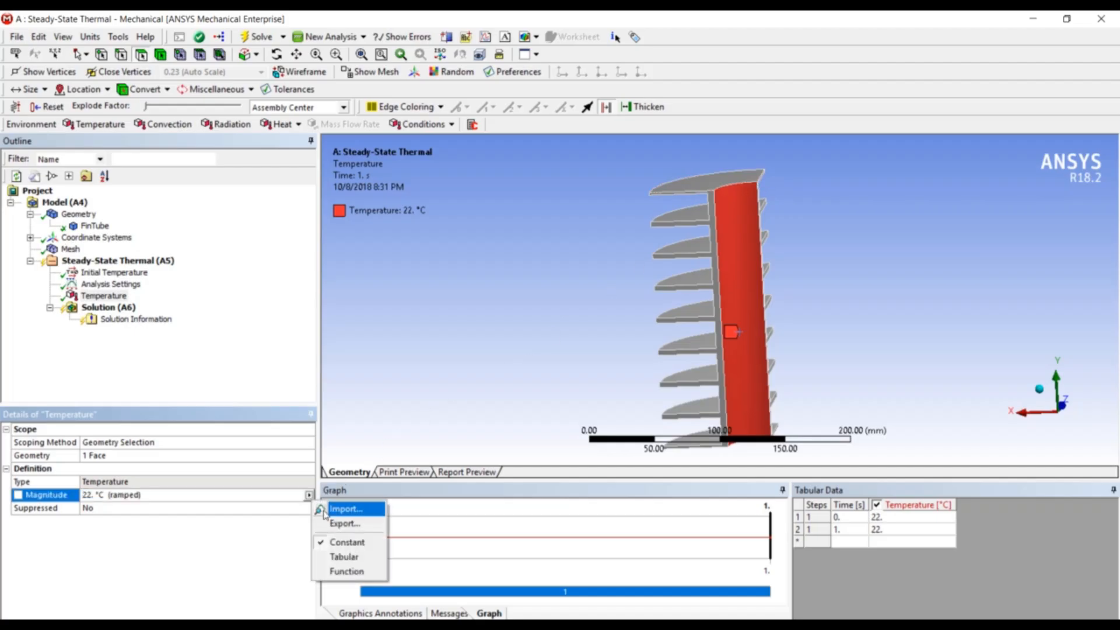
left_click(349, 572)
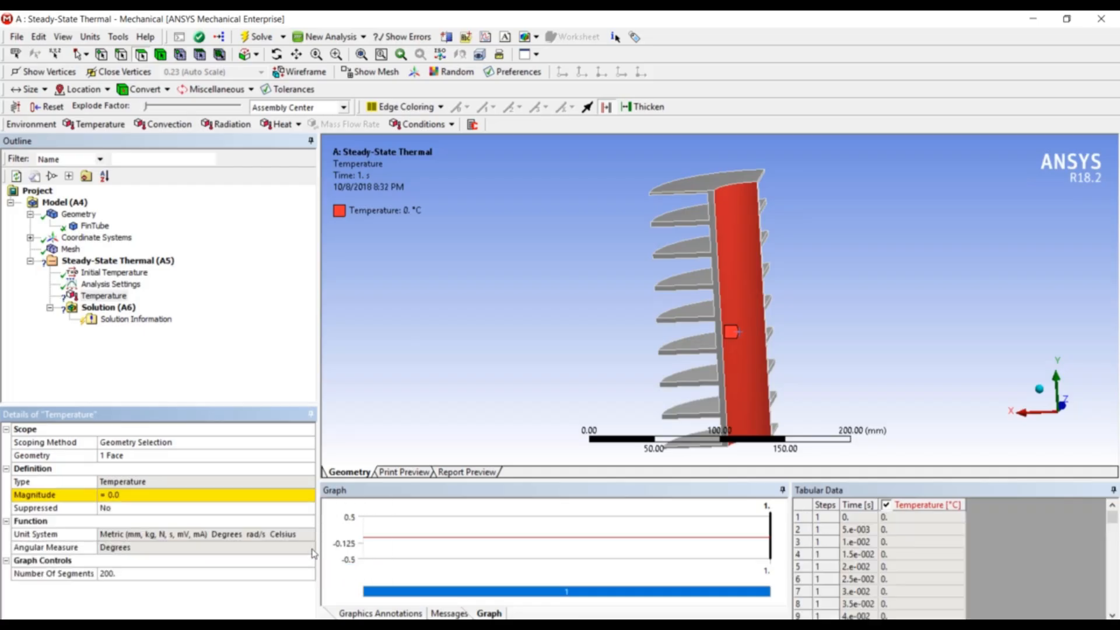
left_click(249, 499)
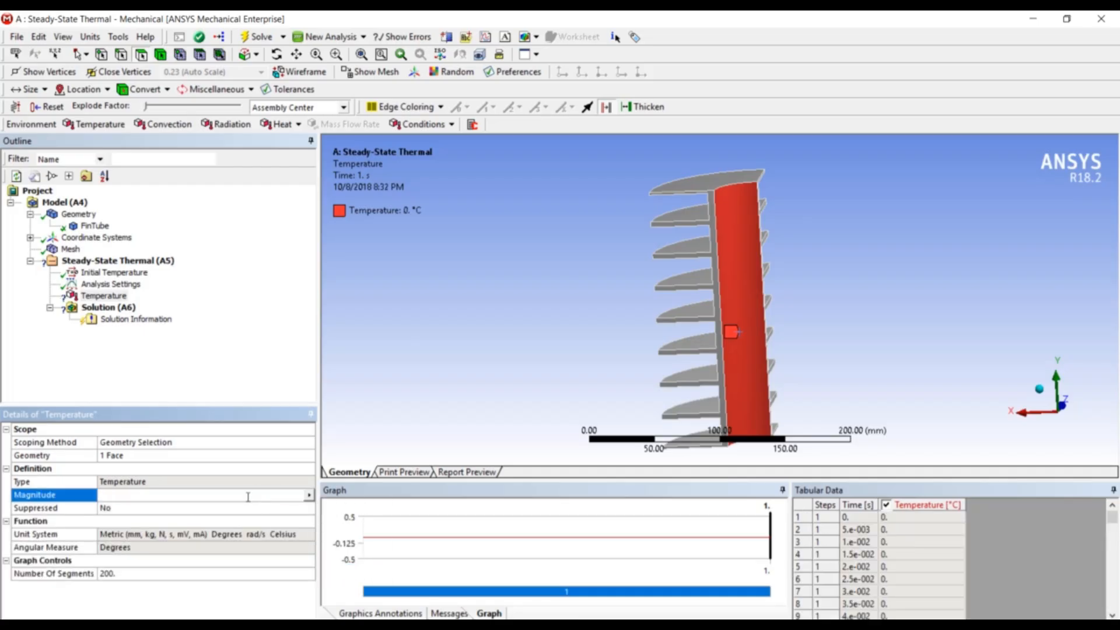
type("200-0.25*y")
key("Return")
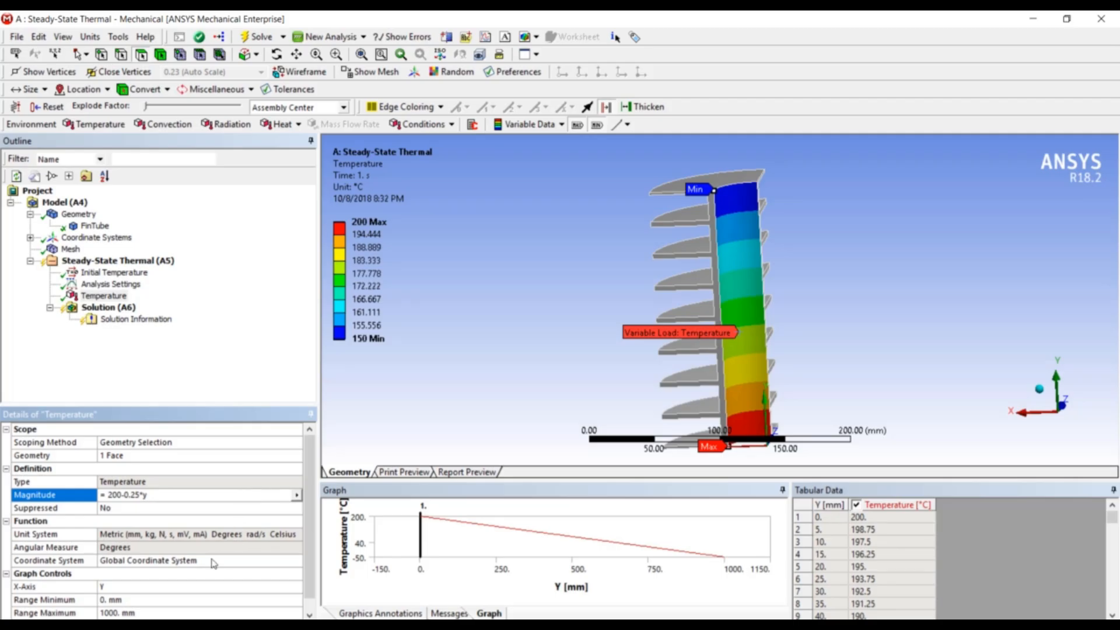
Step: Set the maximum of the temperature function's graph range to 200 mm
left_click(164, 613)
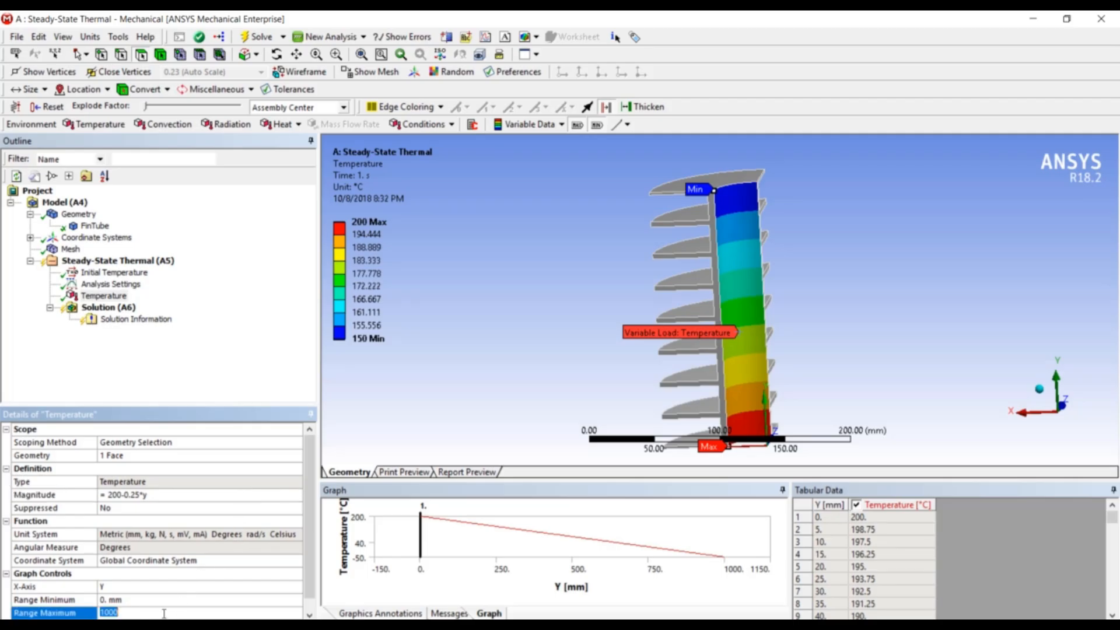
type("200")
key("Return")
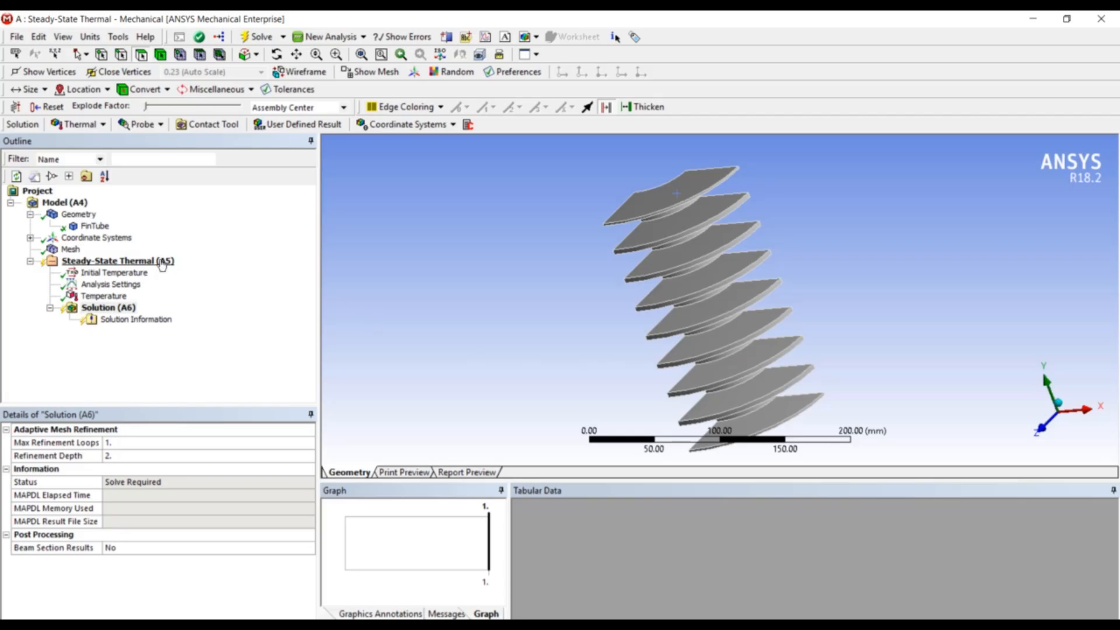
Step: Add a Convection load to the analysis, scoped to all the fin faces and outer tube faces
right_click(162, 265)
mouse_move(193, 269)
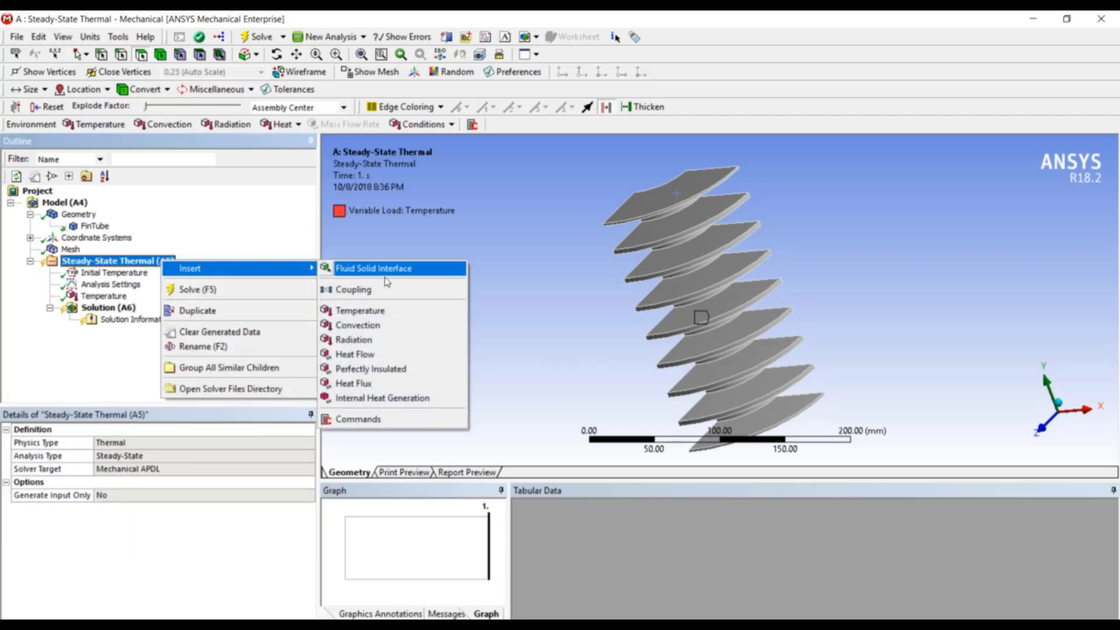
left_click(409, 324)
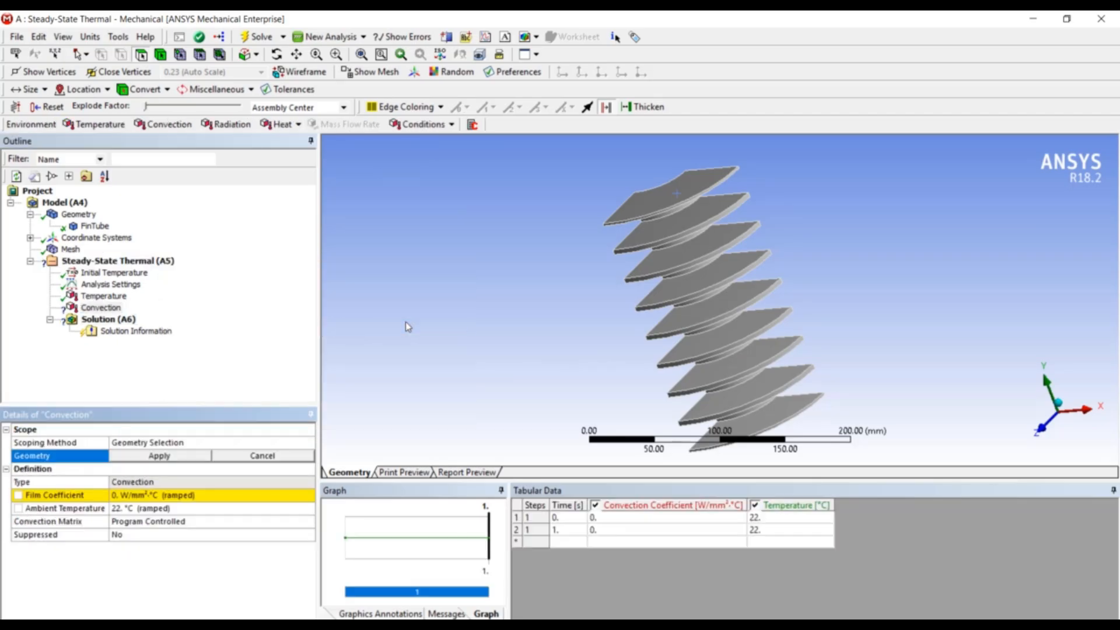
middle_click_drag(469, 319, 492, 282)
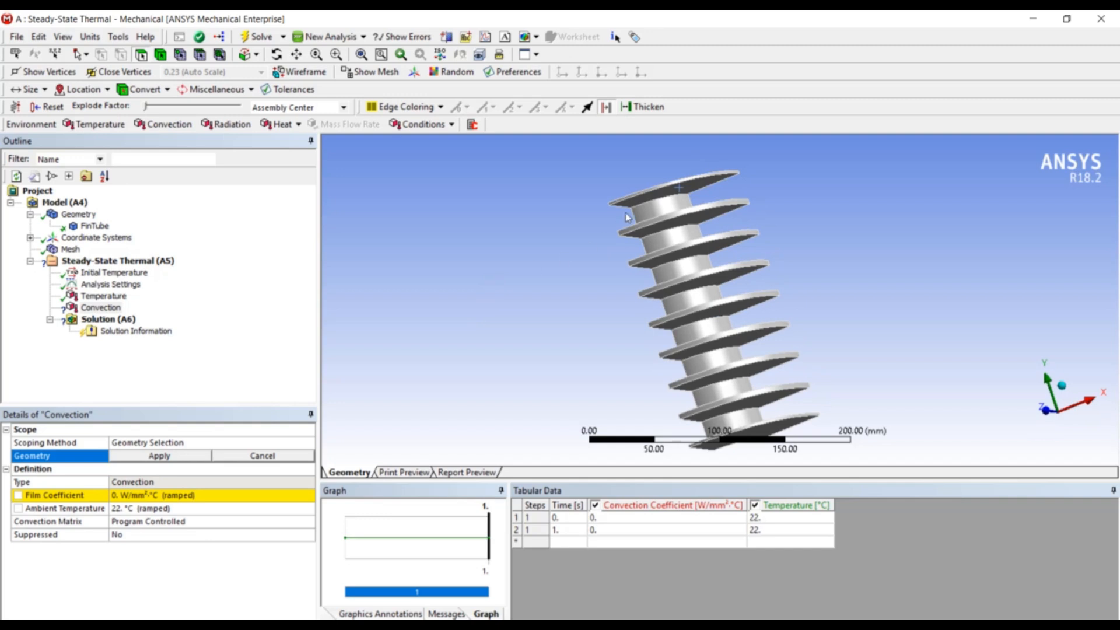
mouse_move(661, 192)
left_mouse_down()
mouse_move(716, 346)
mouse_move(764, 426)
left_mouse_up()
middle_click_drag(847, 330, 827, 378)
left_click_drag(723, 316, 693, 215, "ctrl")
middle_click_drag(840, 292, 827, 268)
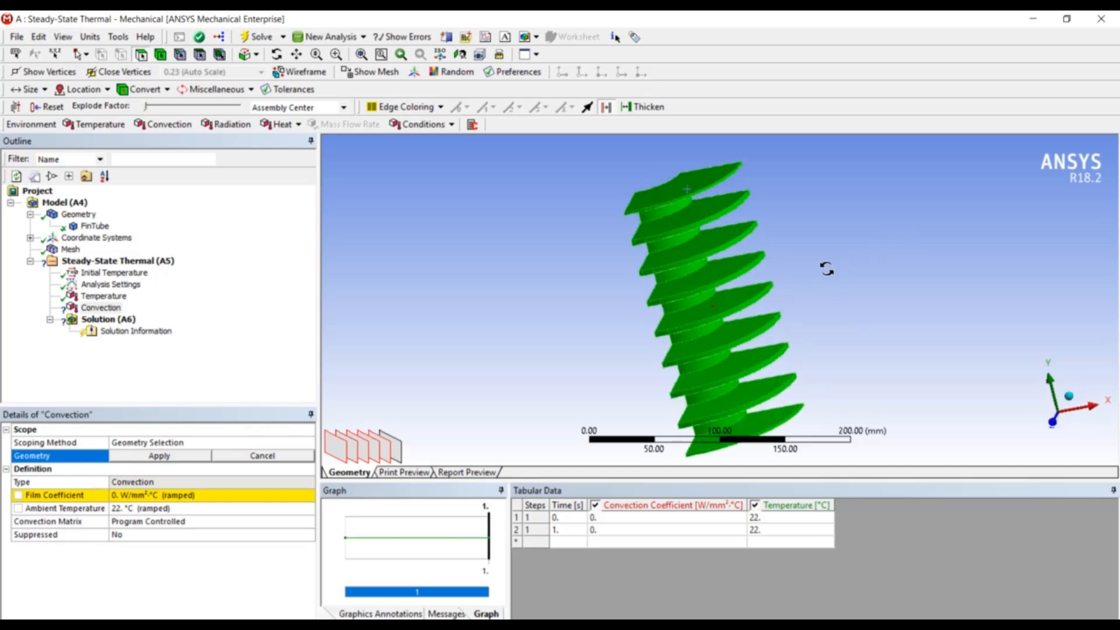
left_click(179, 459)
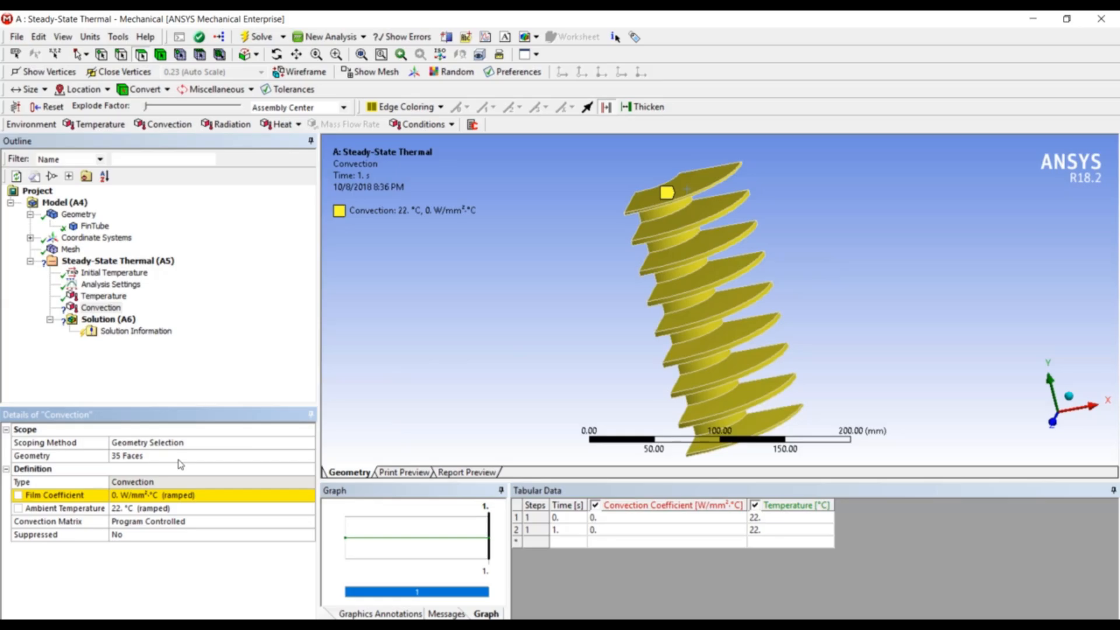
Step: Define the convection's film coefficient as tabular data with Temperature as the independent variable
left_click(309, 499)
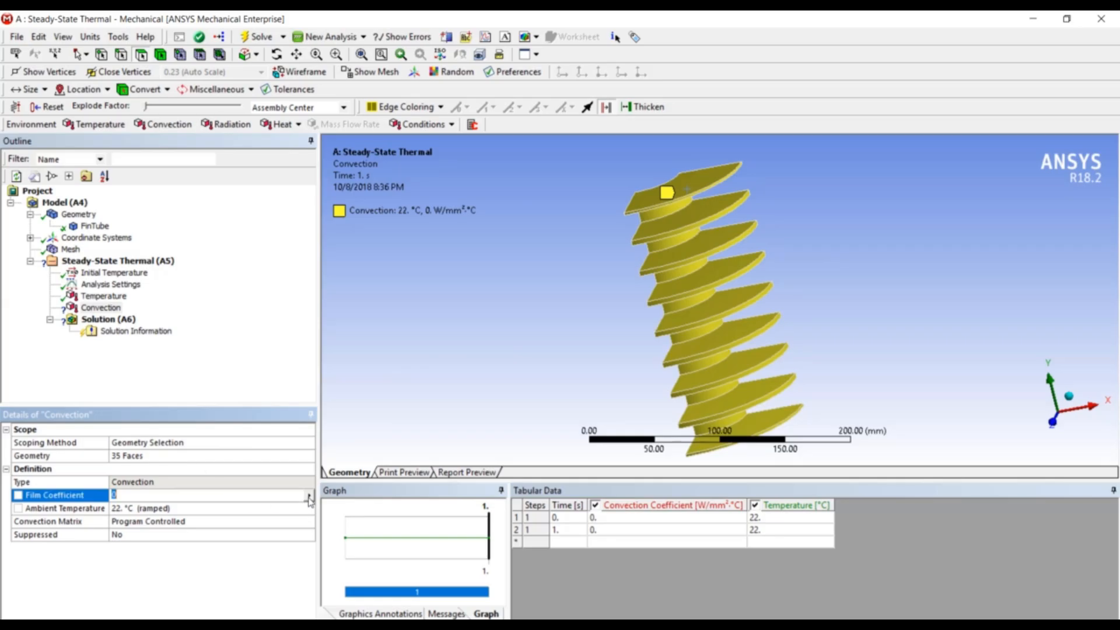
left_click(309, 497)
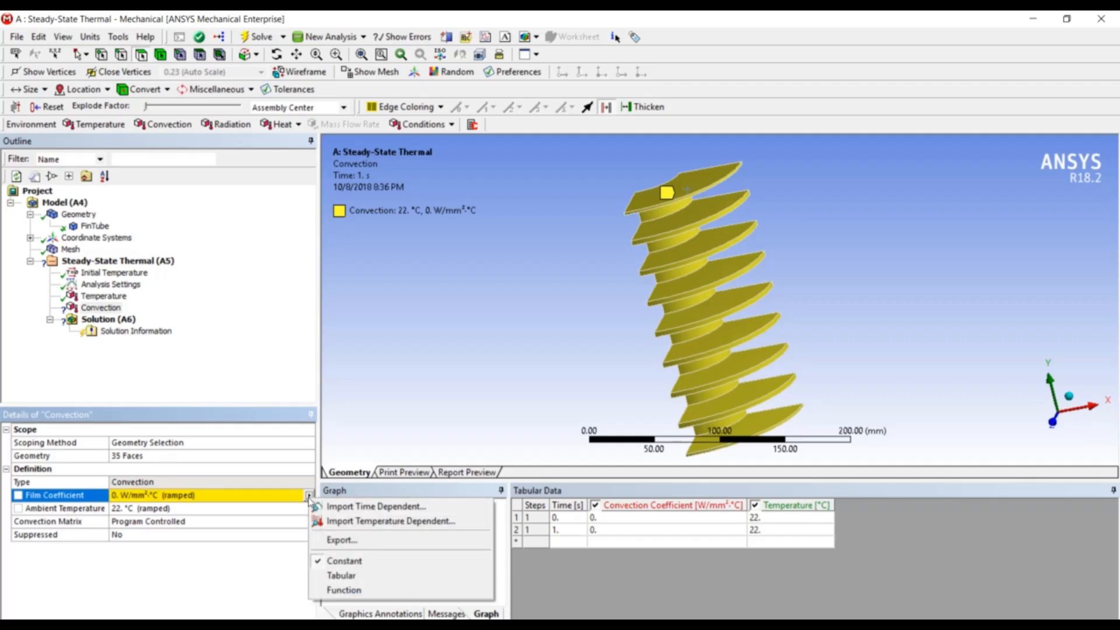
left_click(344, 572)
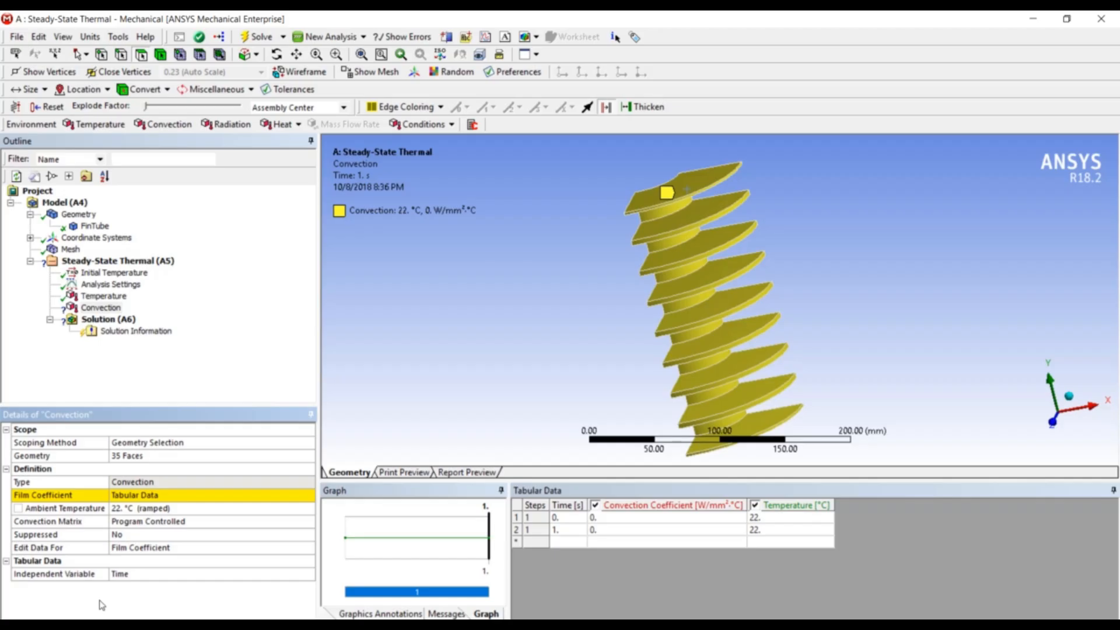
left_click(175, 574)
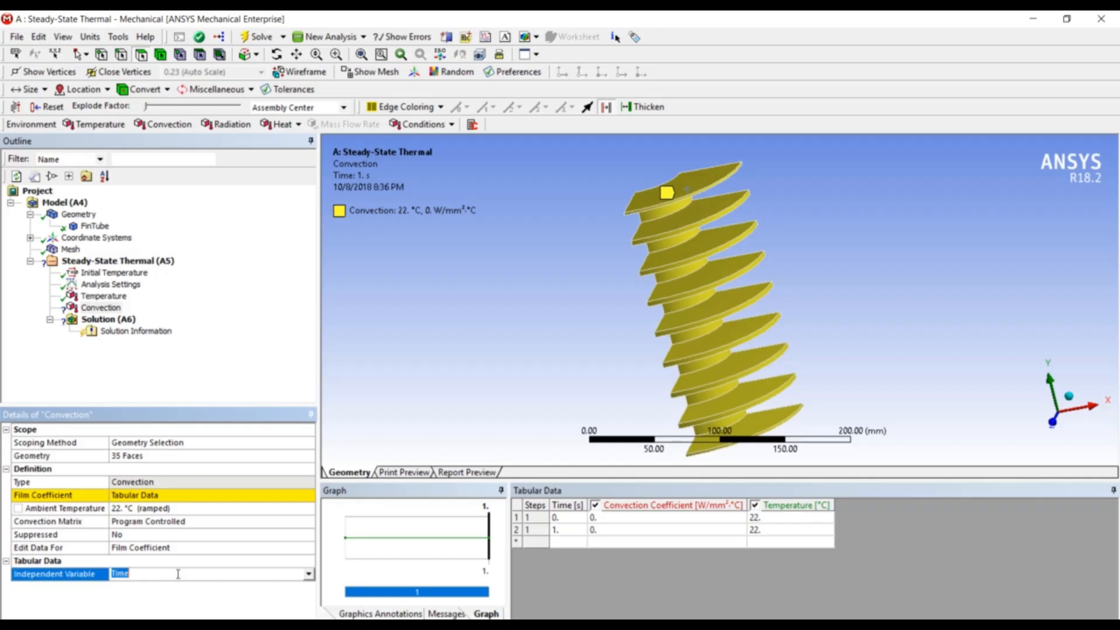
left_click(309, 574)
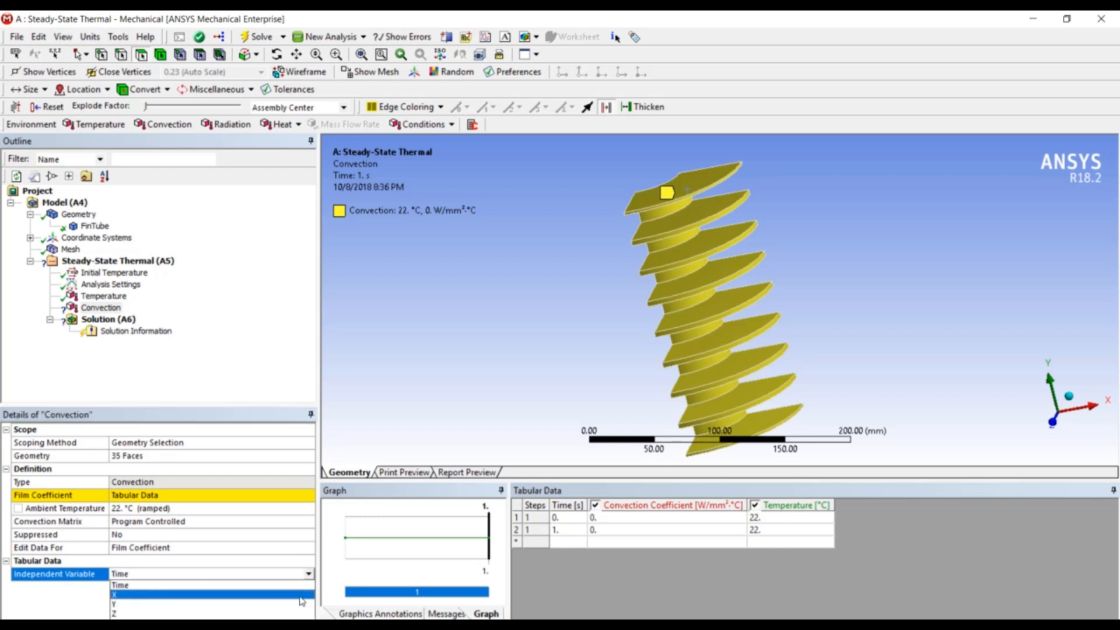
left_click(134, 622)
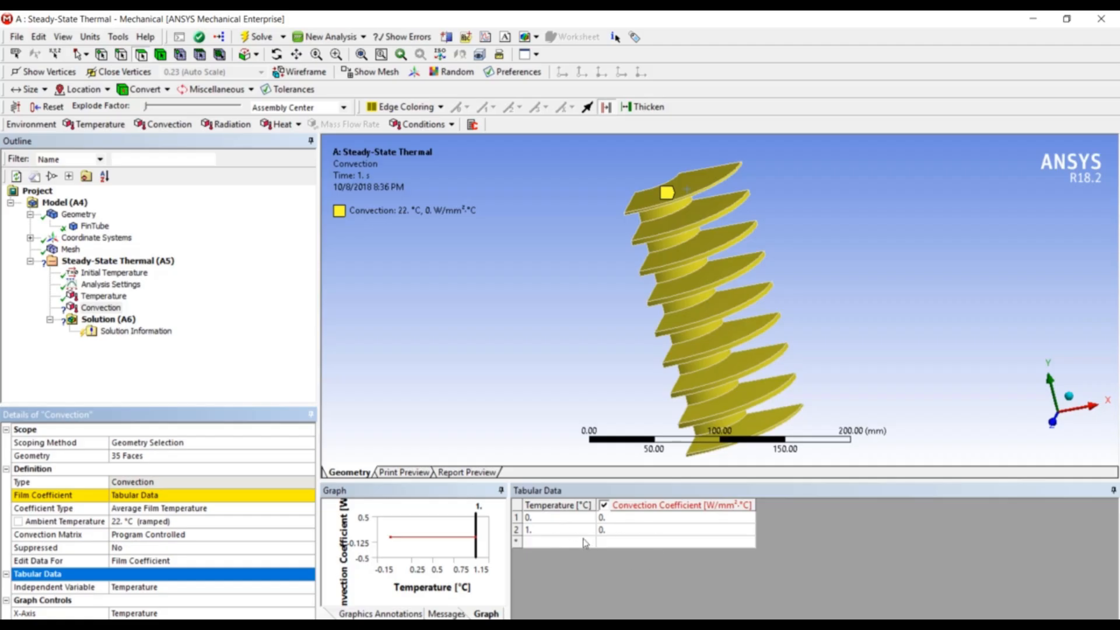
Step: Enter convection coefficients of 0.04 W/mm²·°C at 0 °C and 0.054 W/mm²·°C at 10 °C in the film coefficient table
left_click(640, 523)
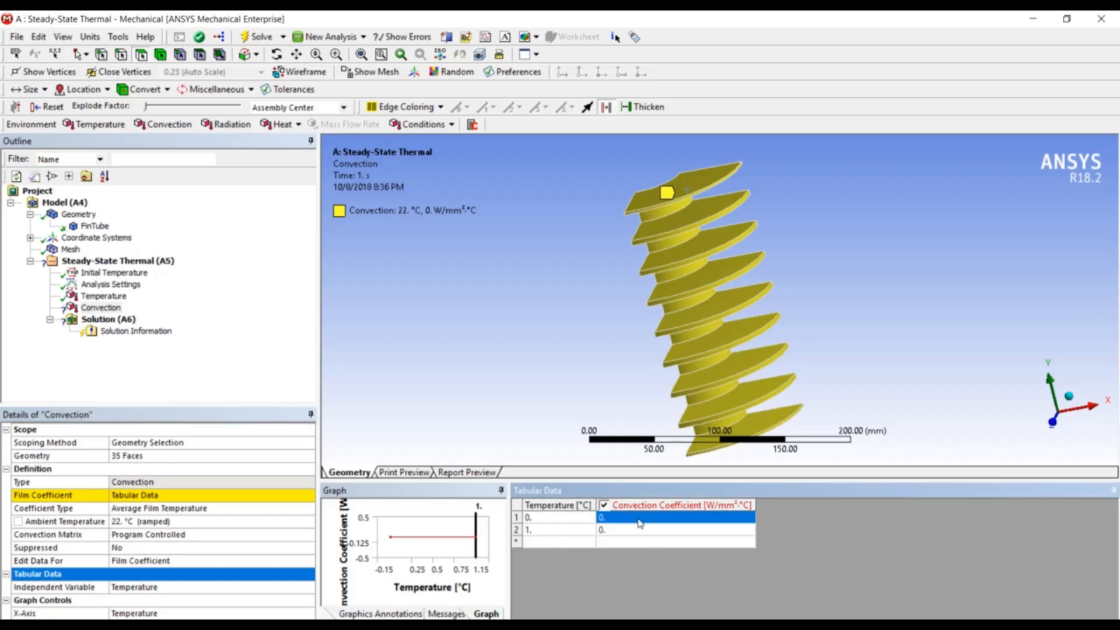
type("0.04")
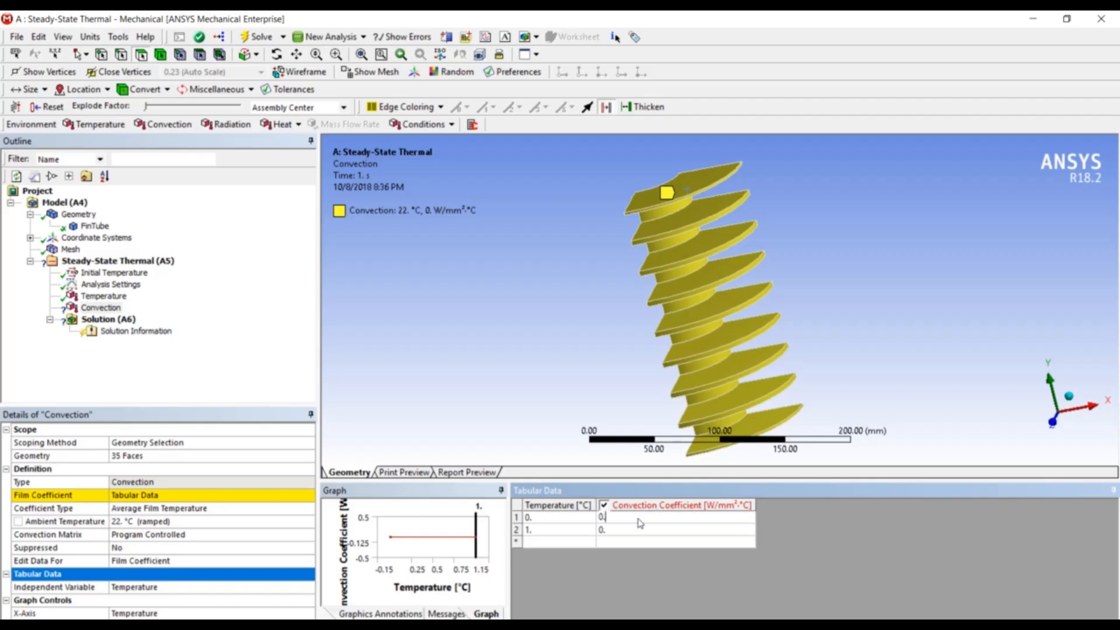
key("Tab")
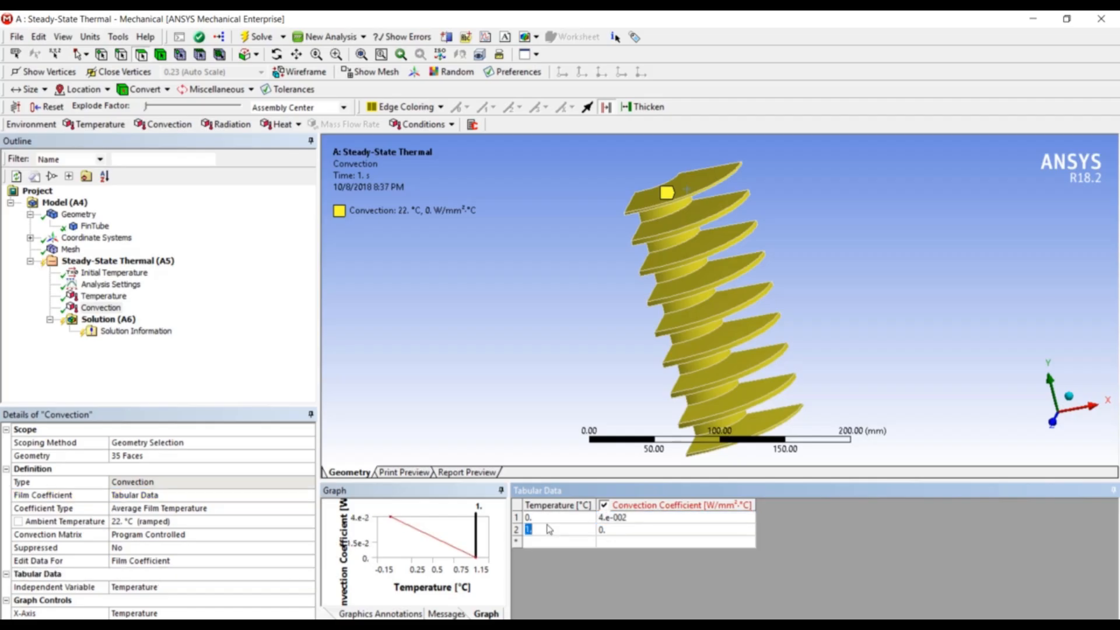
type("10")
left_click(607, 532)
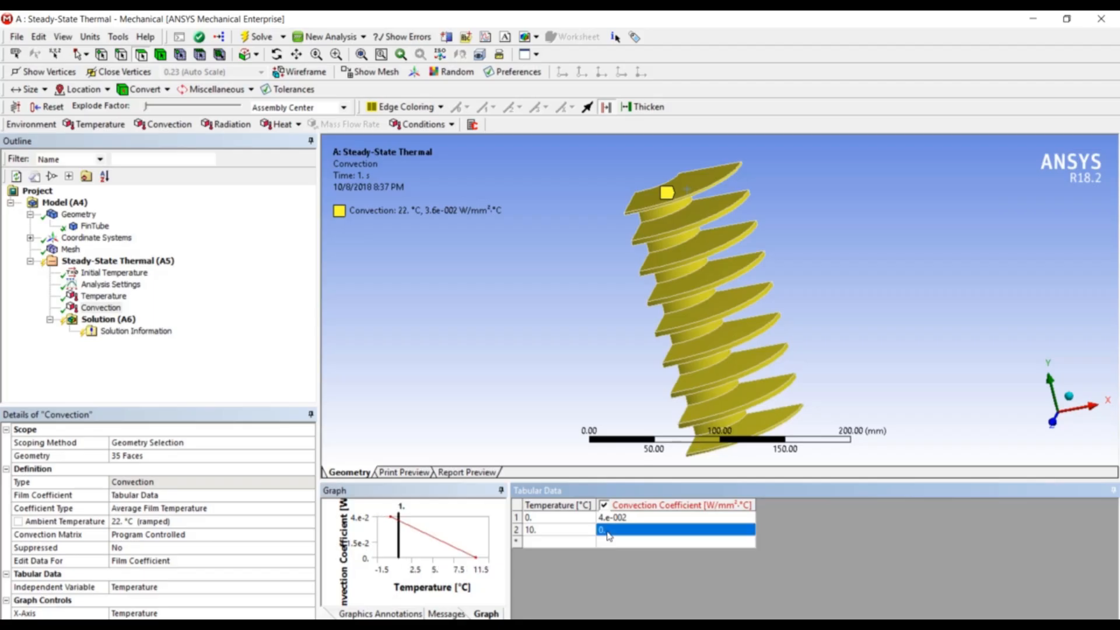
key("Return")
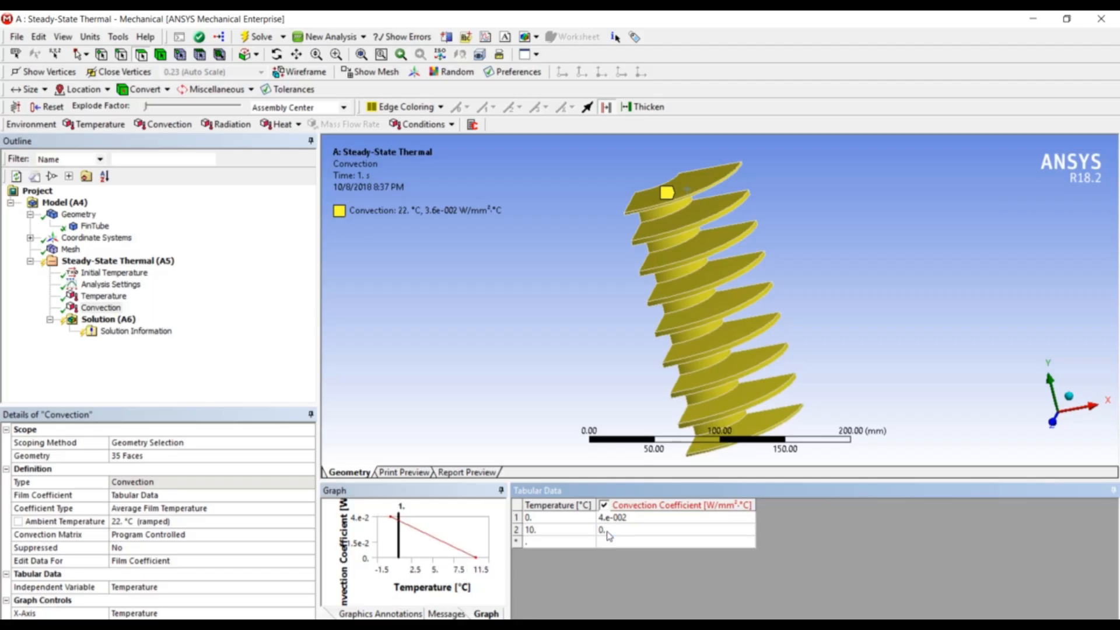
type("0")
left_click(650, 529)
type("0.054")
Step: Add a 20 °C row with a convection coefficient of 0.06 W/mm²·°C to the film coefficient table
left_click(579, 542)
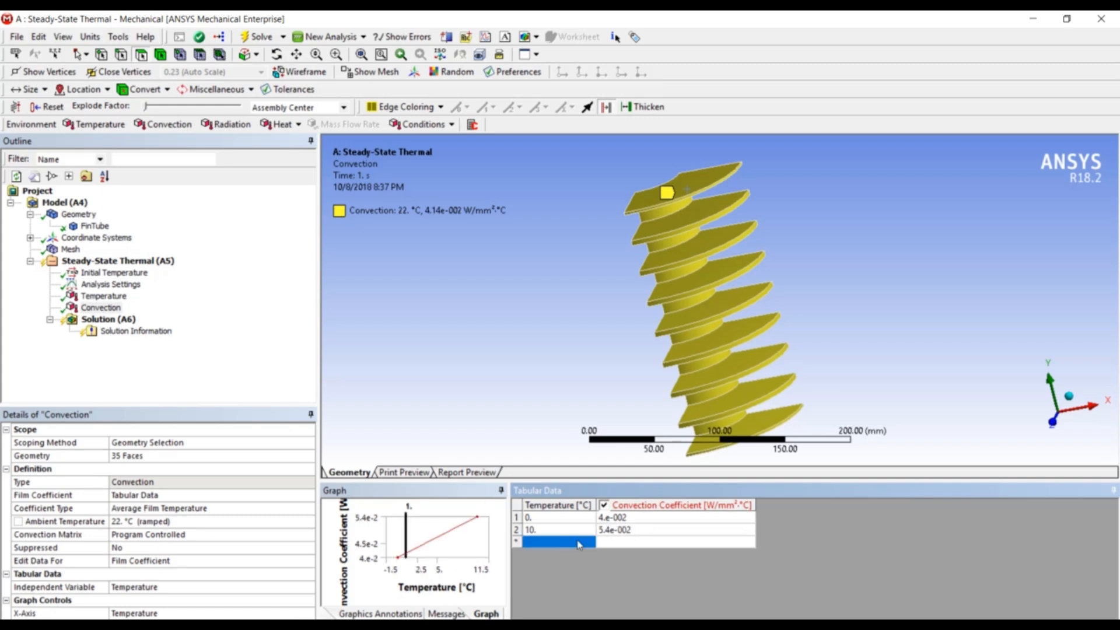
type("20.")
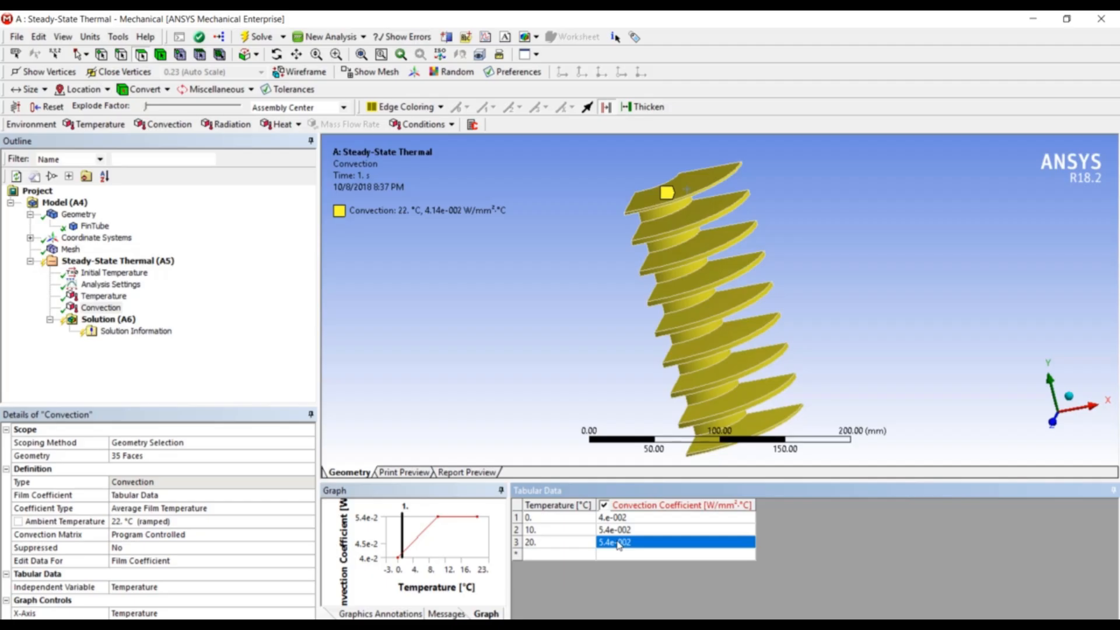
left_click(619, 543)
type("0.06")
key("Return")
Step: Add a 40 °C row with a convection coefficient of 0.0066 W/mm²·°C to the film coefficient table
left_click(575, 555)
type("40")
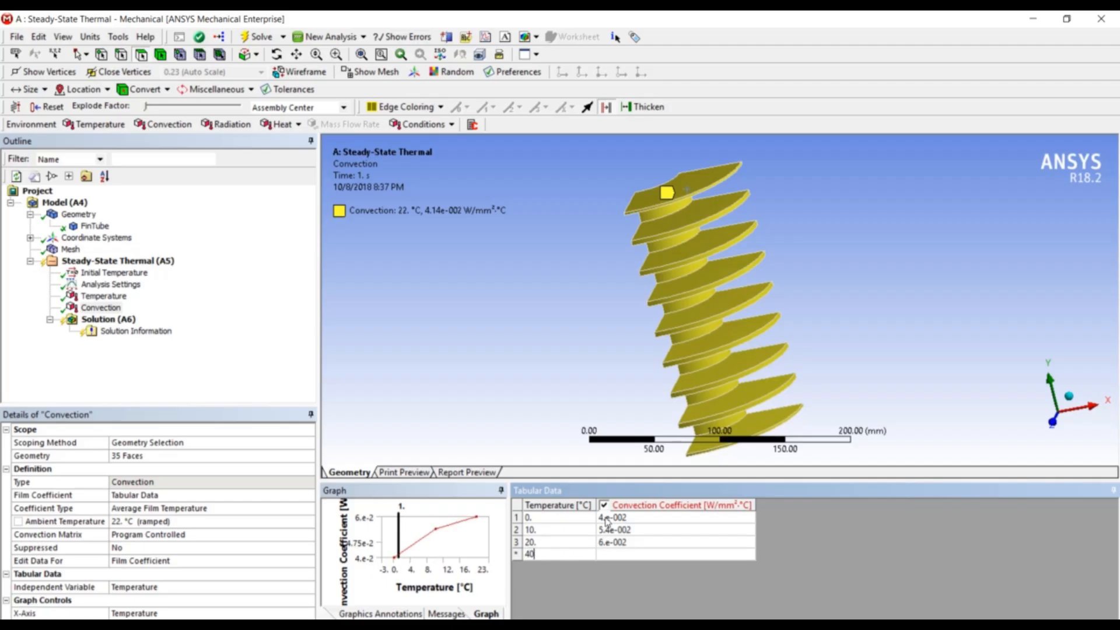
left_click(603, 553)
type("0.06")
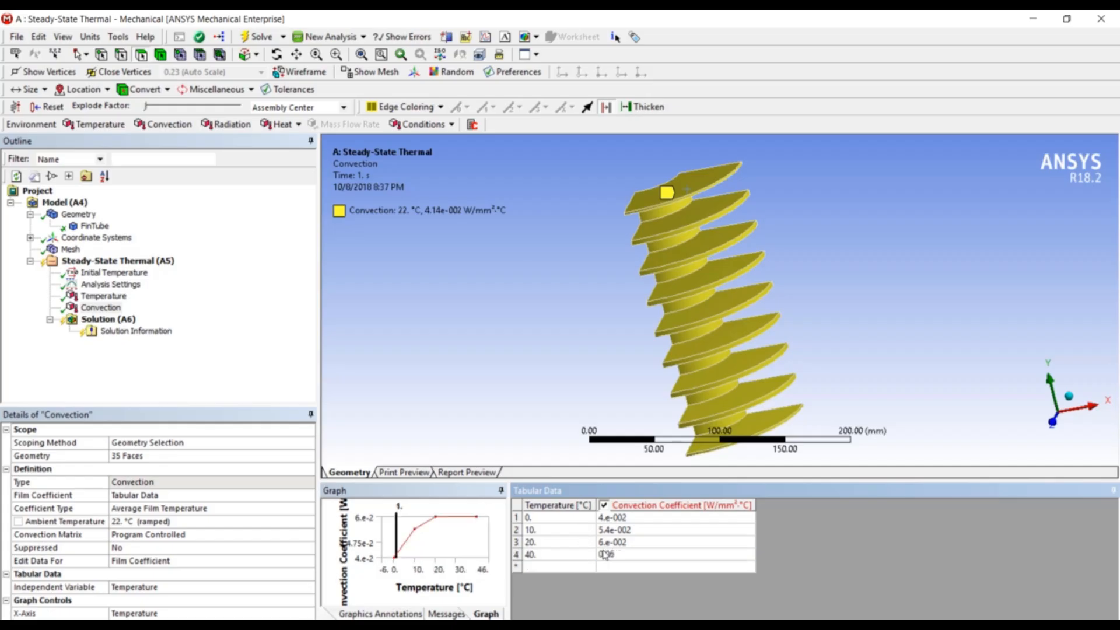
key("BackSpace")
type("066")
Step: Add a 60 °C row with a convection coefficient of 0.0007 W/mm²·°C to the film coefficient table
left_click(587, 569)
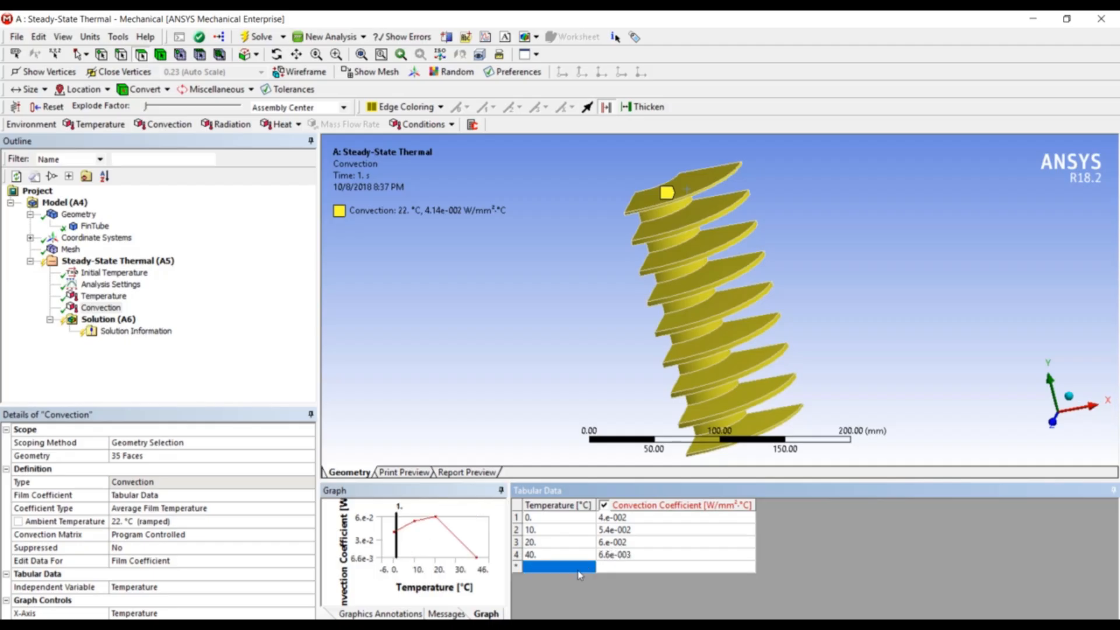
type("60")
left_click(605, 570)
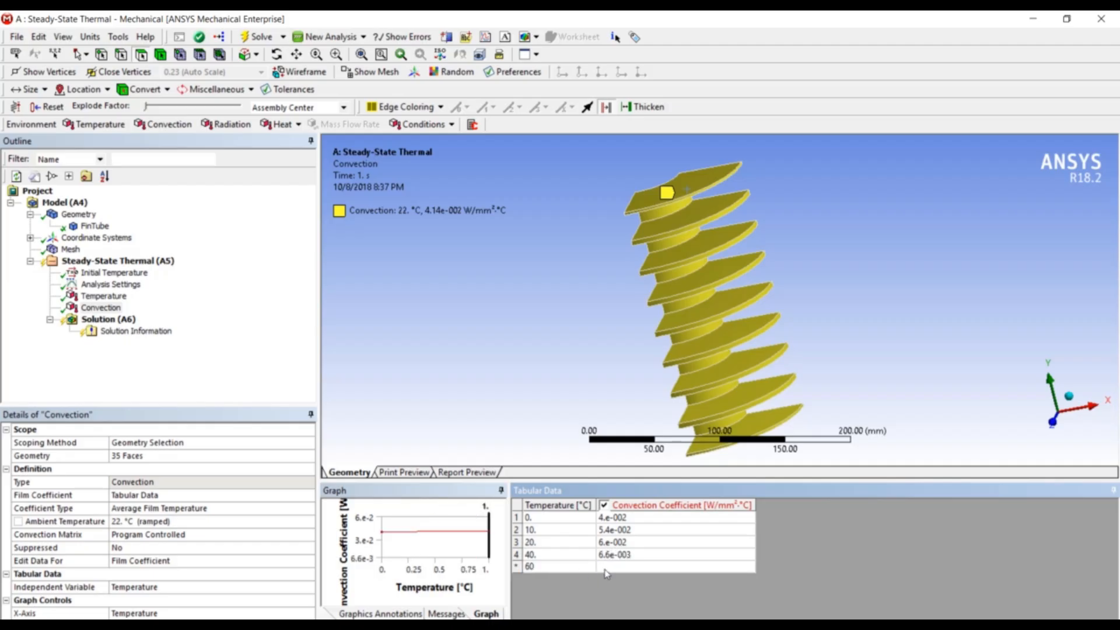
type("0.")
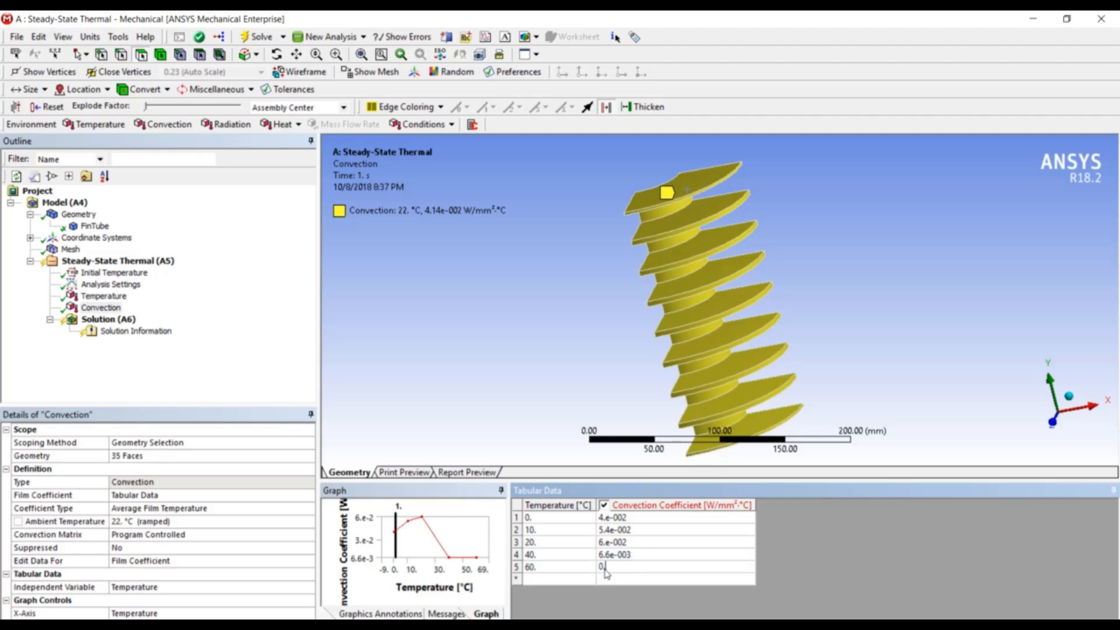
type("0007")
Step: Add a 100 °C row with a convection coefficient of 0.0077 W/mm²·°C to the table and widen the coefficient graph
left_click(580, 580)
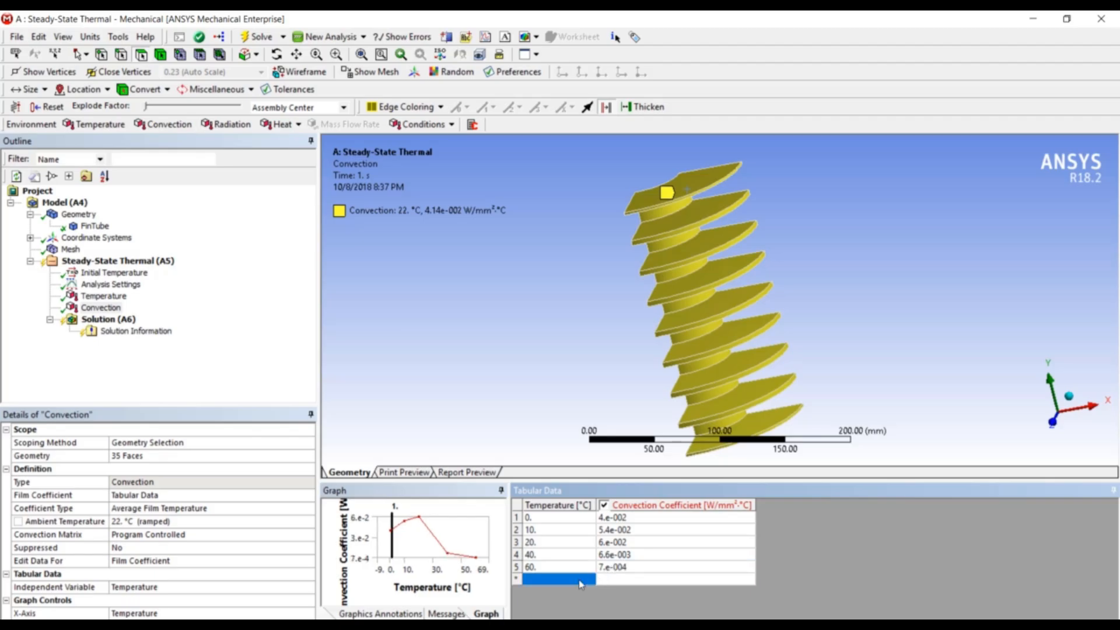
type("100")
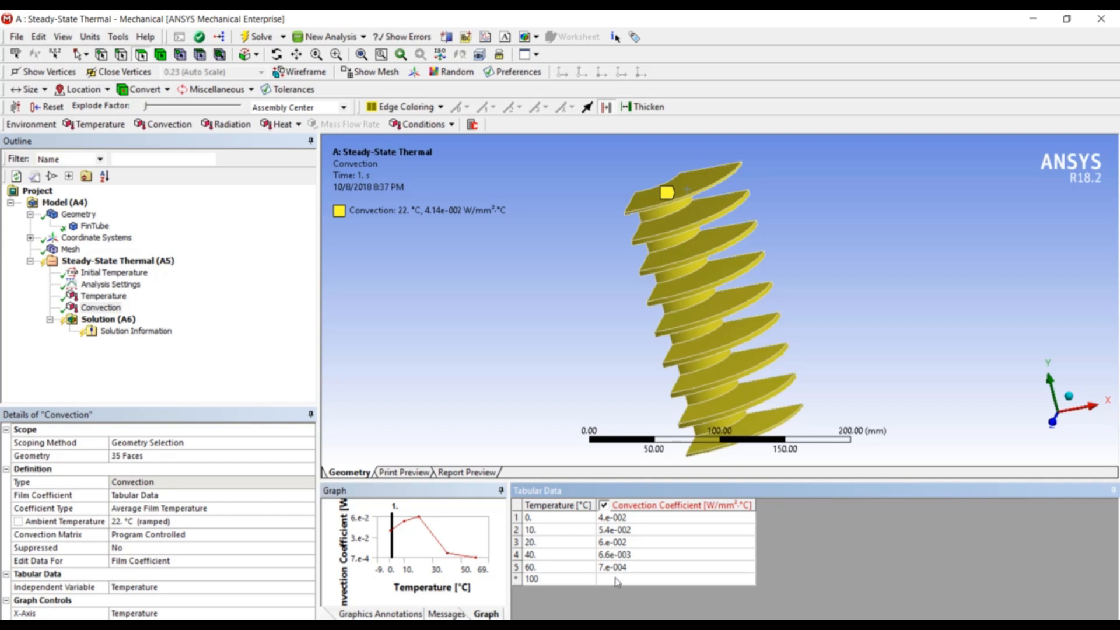
left_click(617, 581)
type("0.")
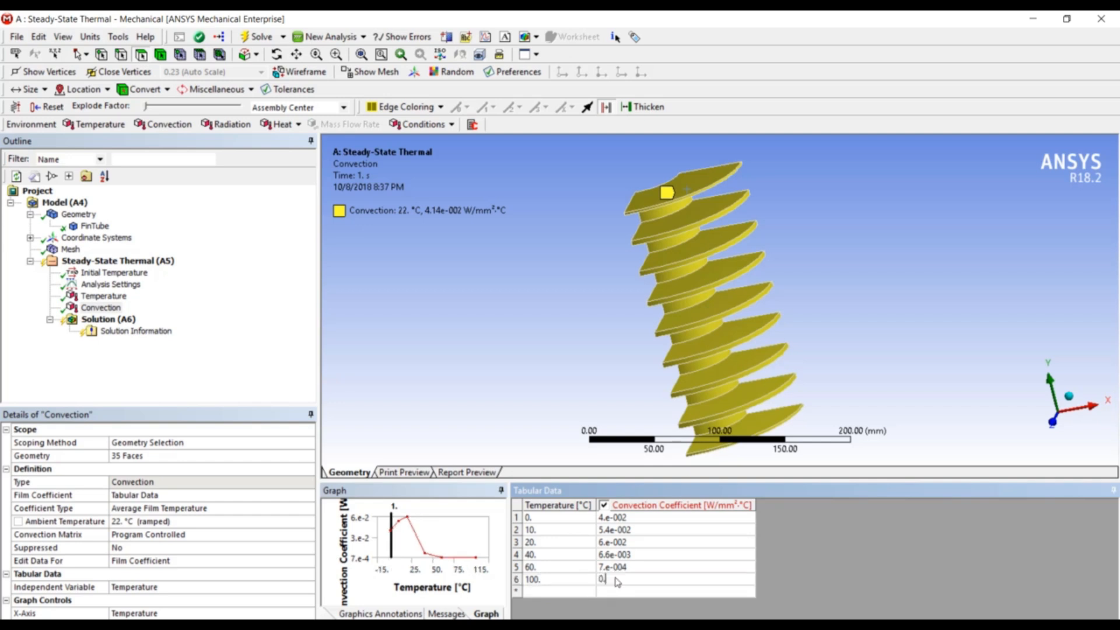
type("0077")
key("Return")
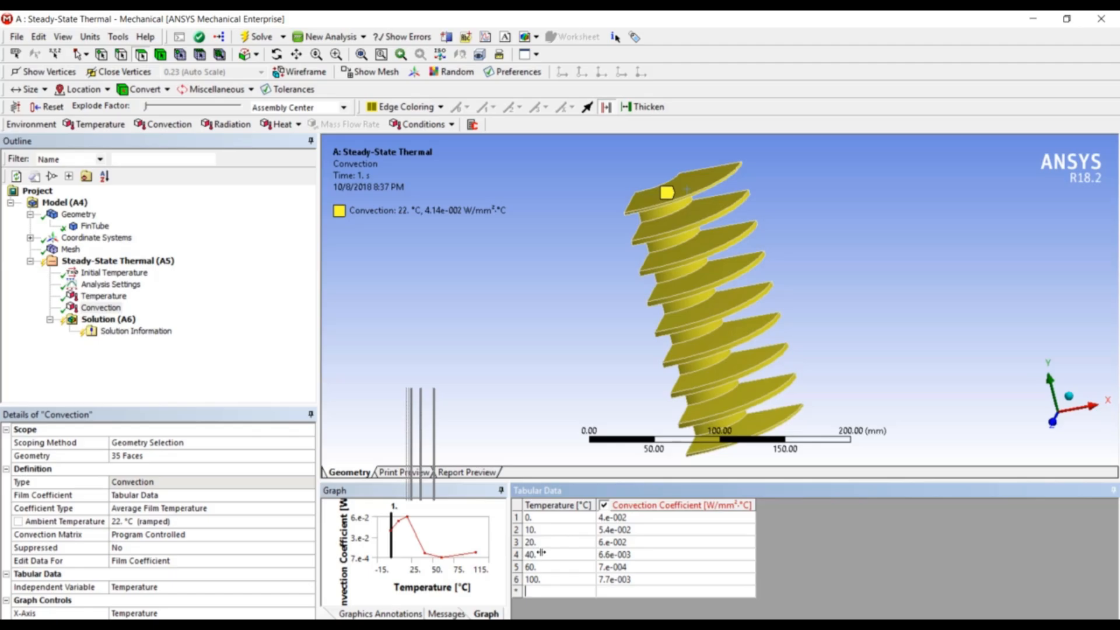
left_click_drag(542, 553, 803, 548)
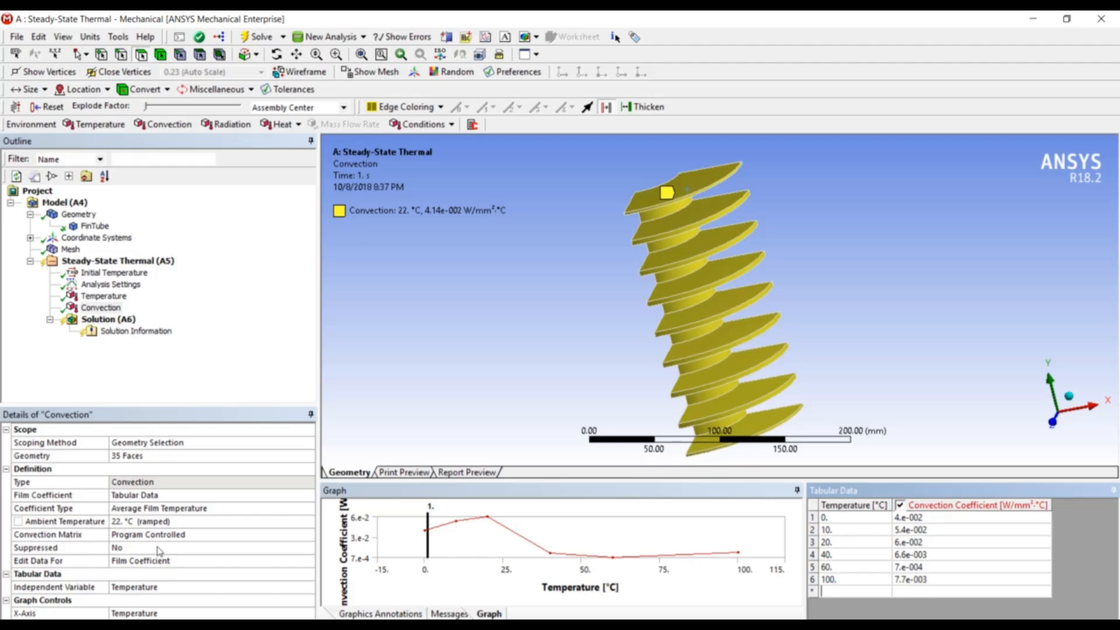
Step: Set the convection's ambient temperature to 20 °C and solve the steady-state thermal analysis
left_click(160, 521)
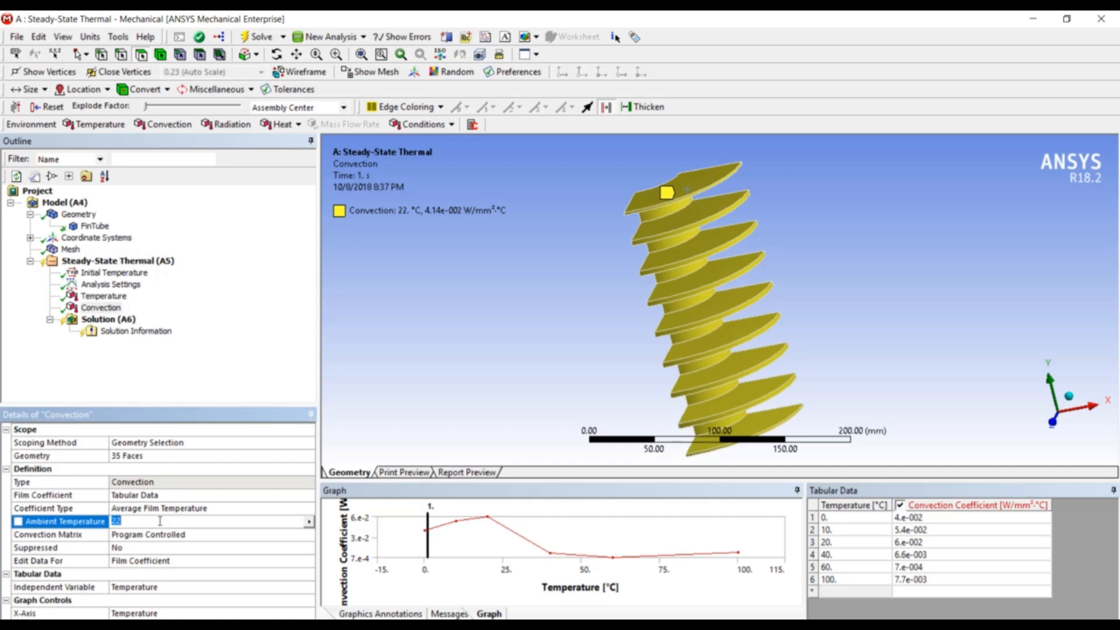
type("20")
key("Return")
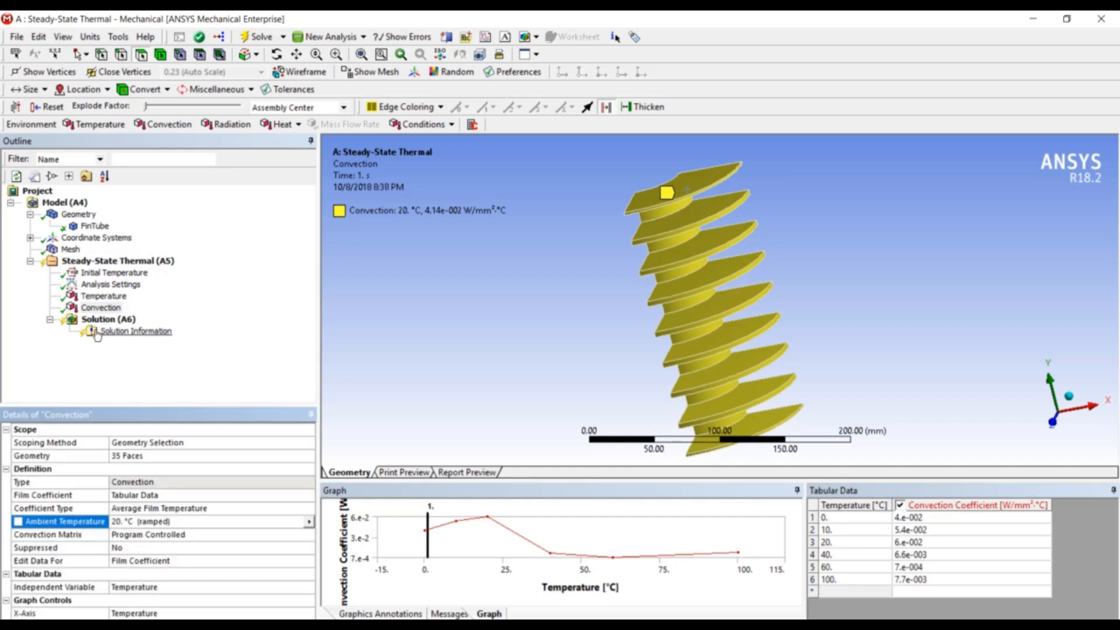
right_click(106, 320)
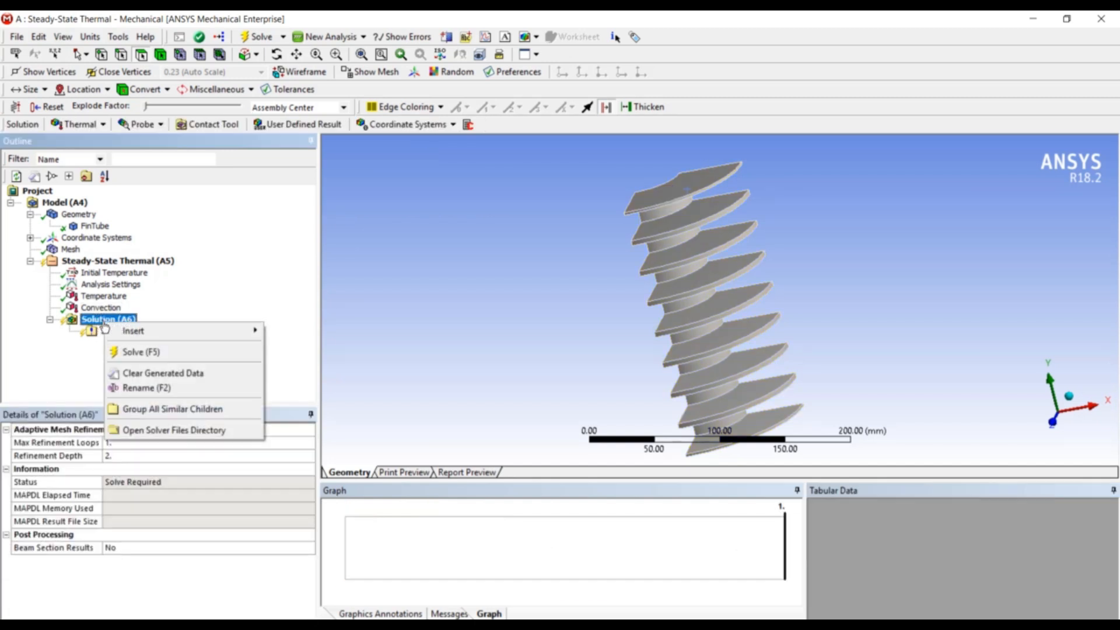
left_click(133, 353)
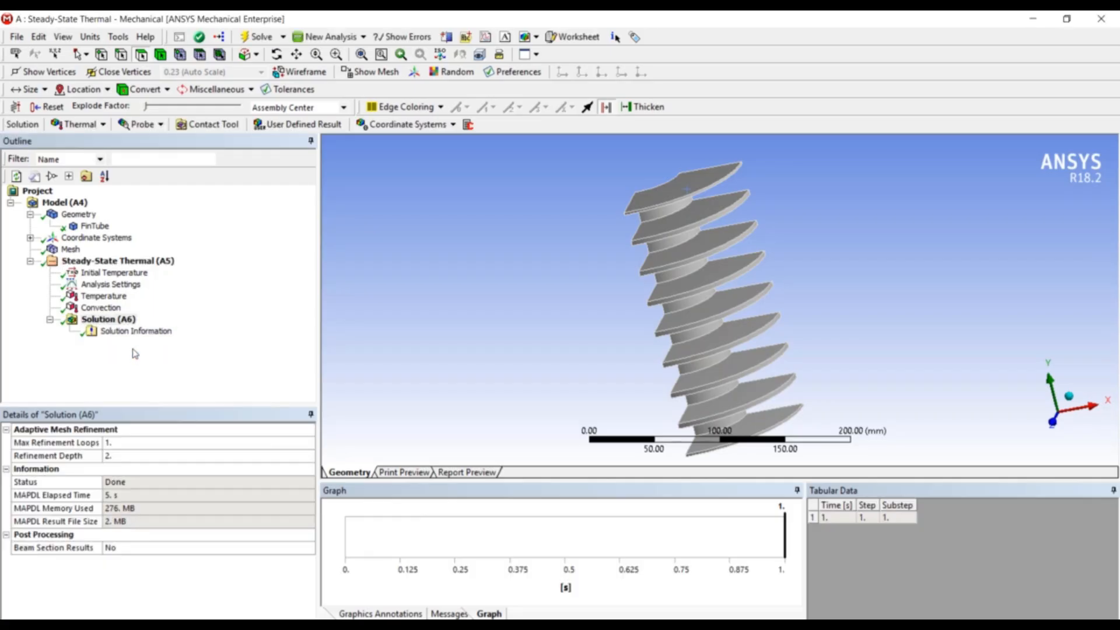
Step: Insert a Temperature result for all bodies into the solution and evaluate it
right_click(117, 320)
mouse_move(146, 332)
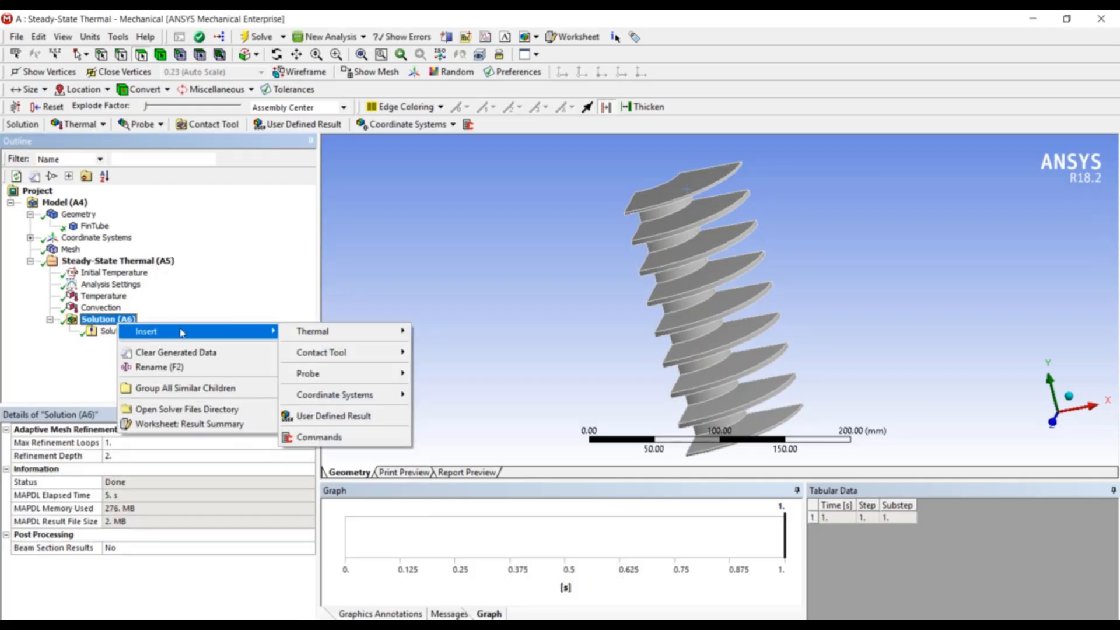
mouse_move(342, 338)
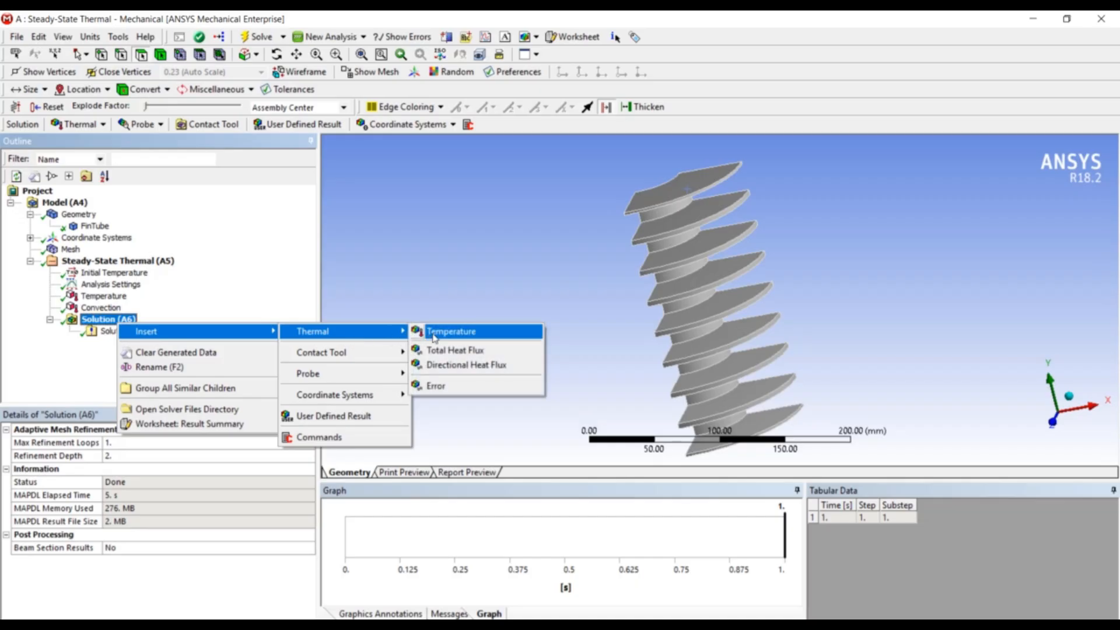
left_click(424, 338)
right_click(134, 347)
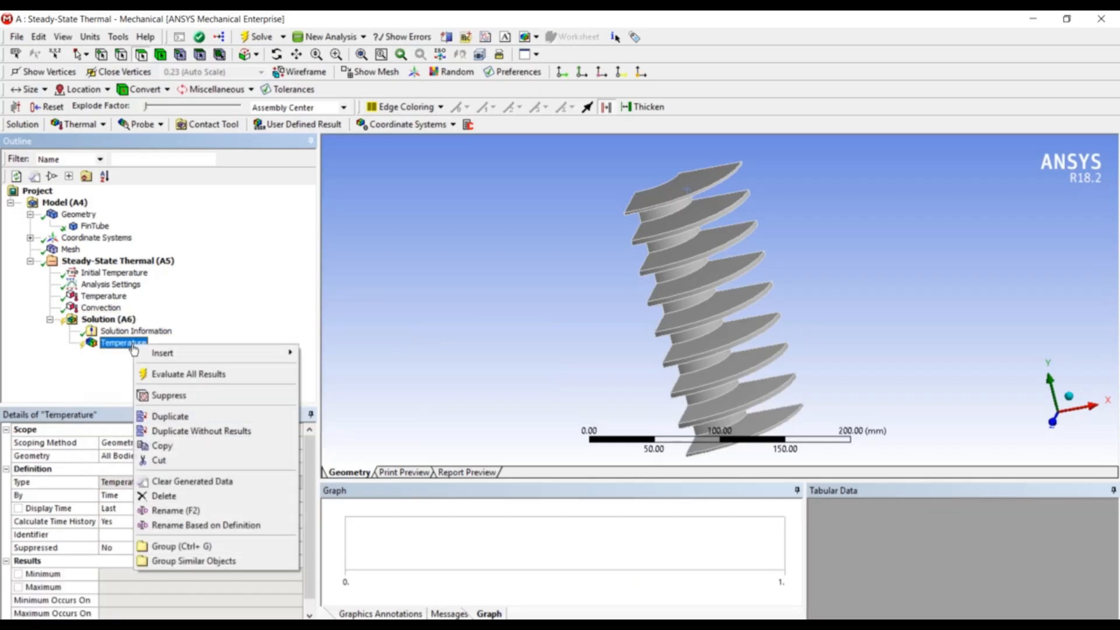
left_click(169, 374)
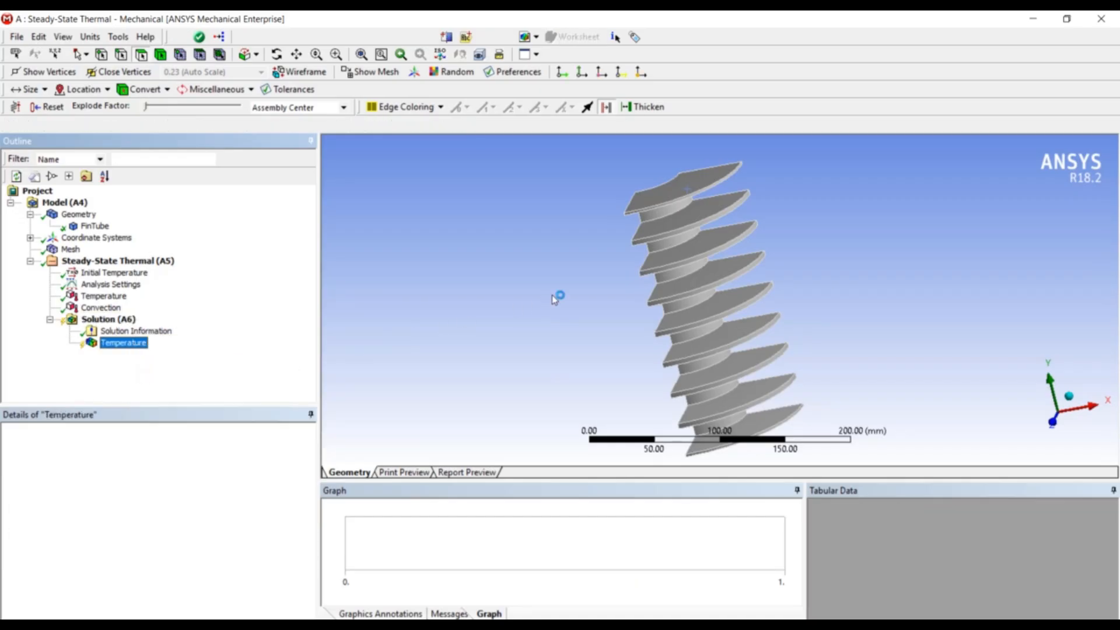
middle_click_drag(623, 284, 740, 287)
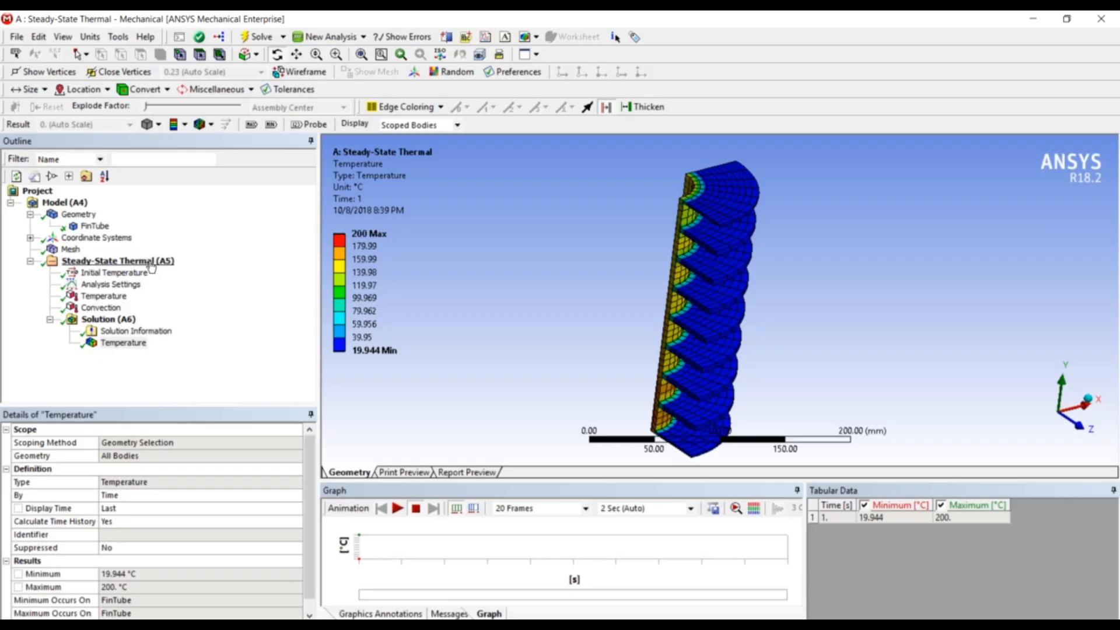
Step: Insert a Directional Heat Flux result for all bodies into the solution
left_click(127, 318)
right_click(125, 322)
mouse_move(268, 332)
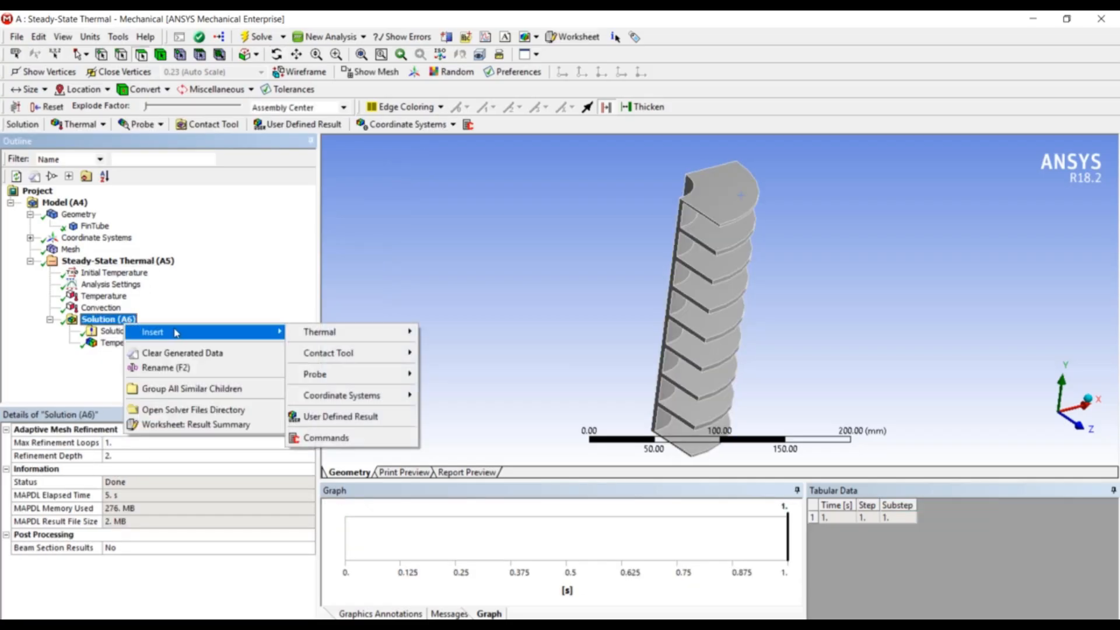
mouse_move(373, 332)
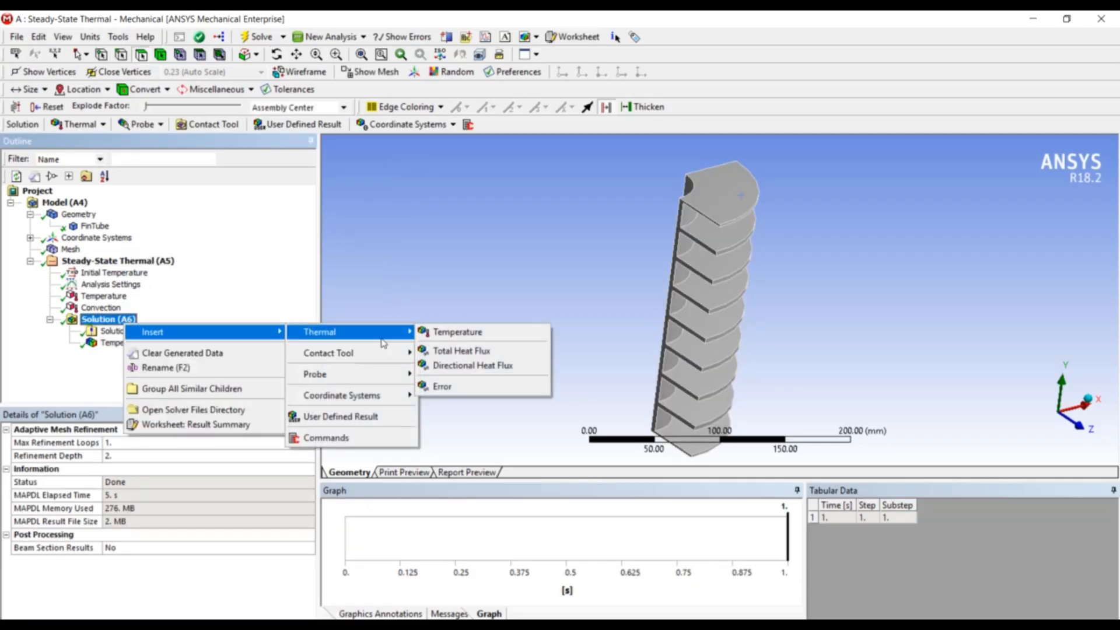
left_click(485, 369)
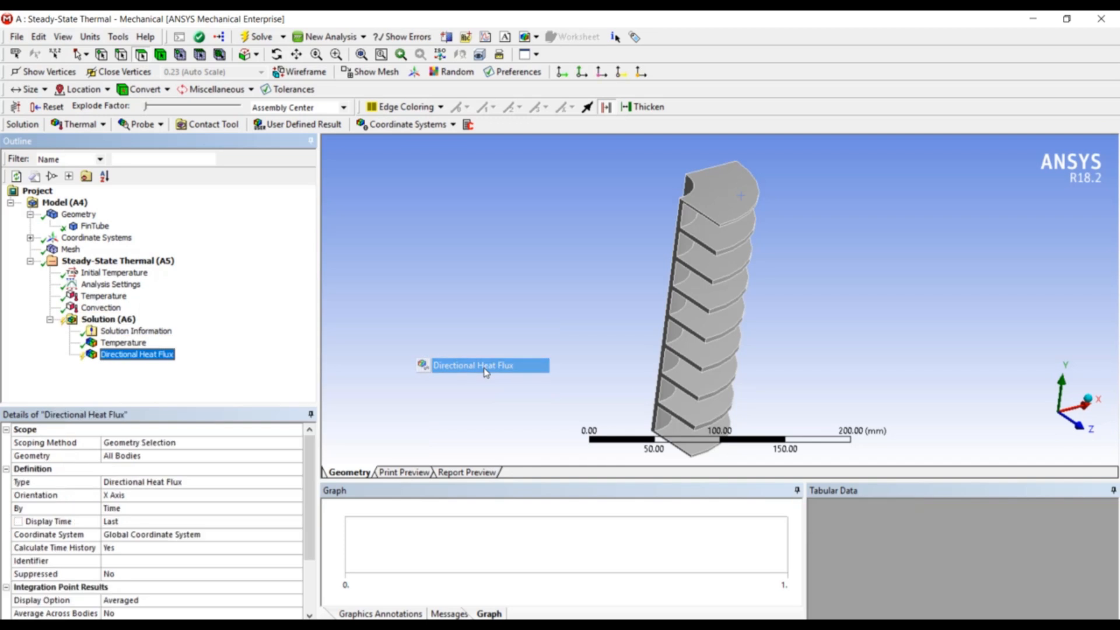
Step: Evaluate the X-axis Directional Heat Flux result on the finned tube and inspect its contour plot
left_click(745, 190)
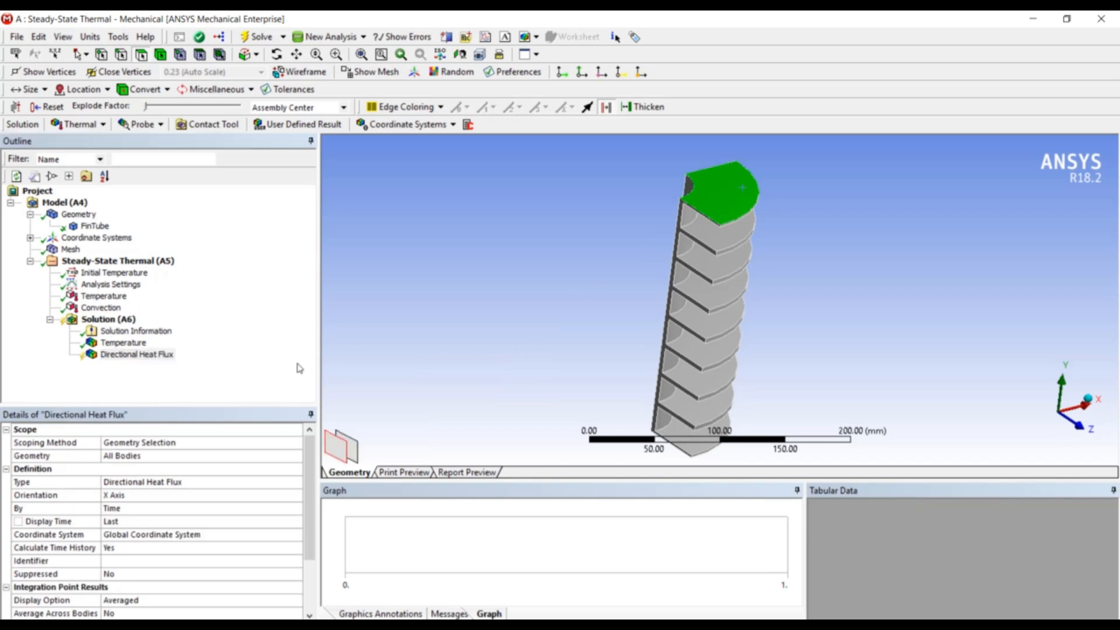
left_click(555, 274)
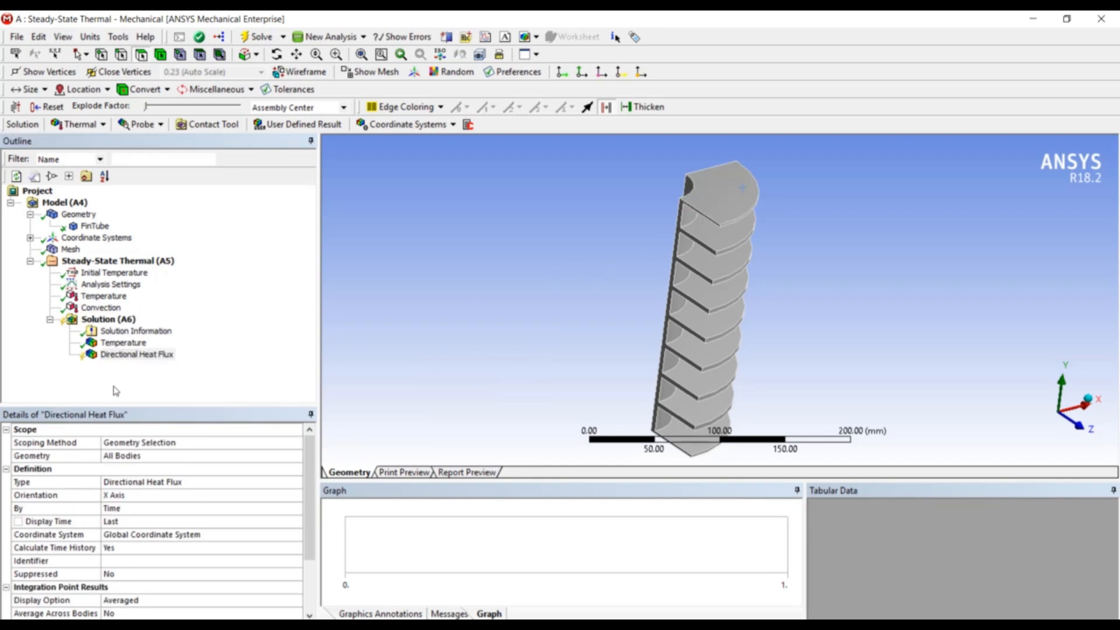
right_click(122, 361)
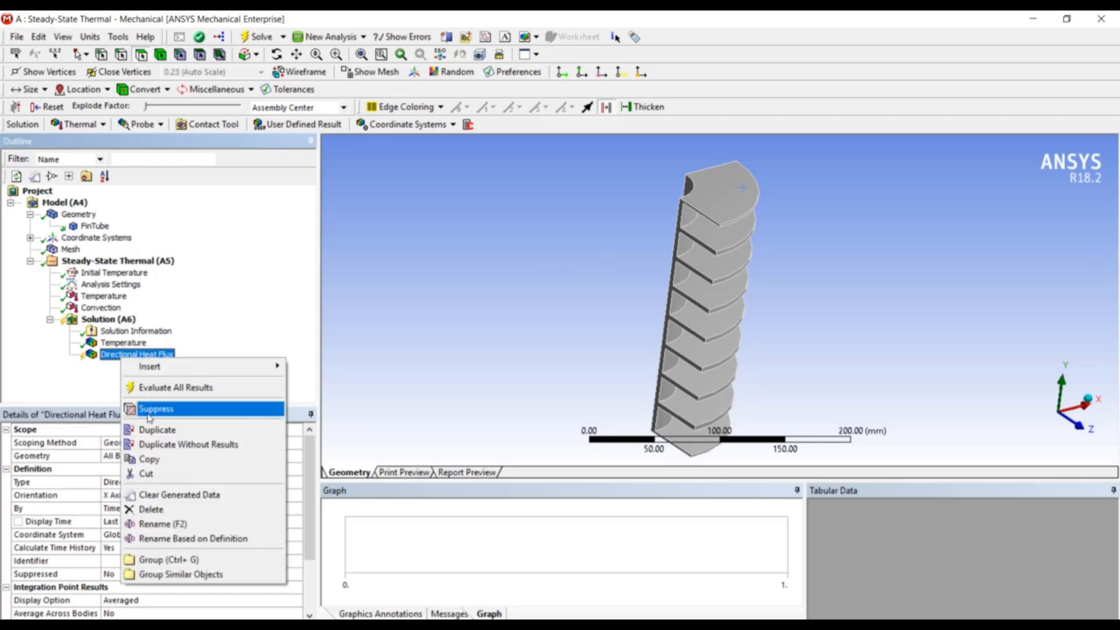
left_click(169, 396)
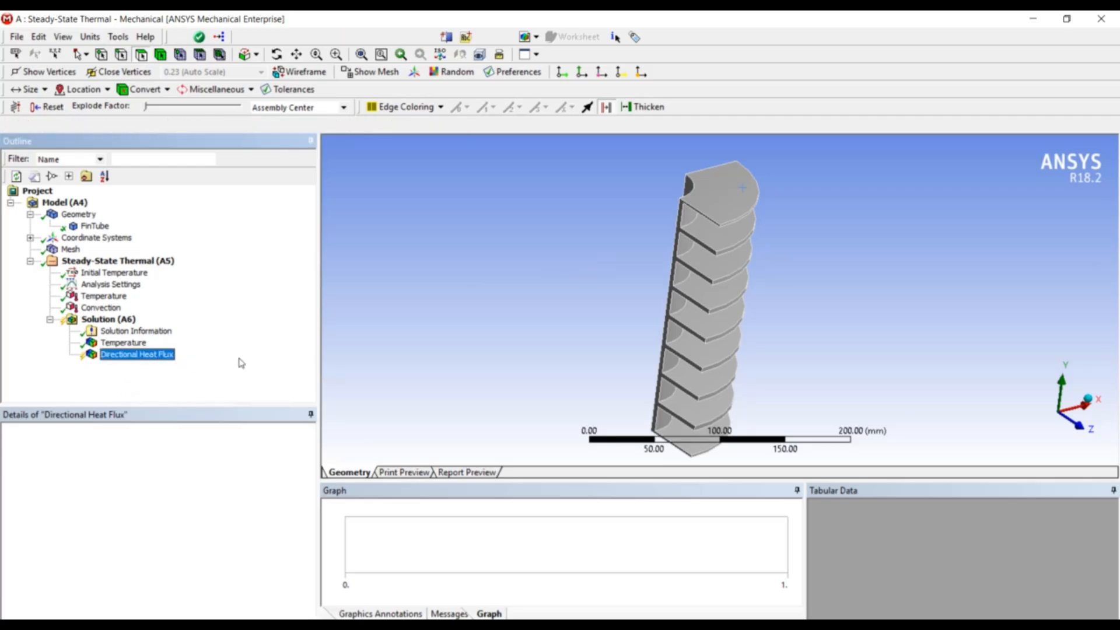
middle_click_drag(530, 295, 587, 316)
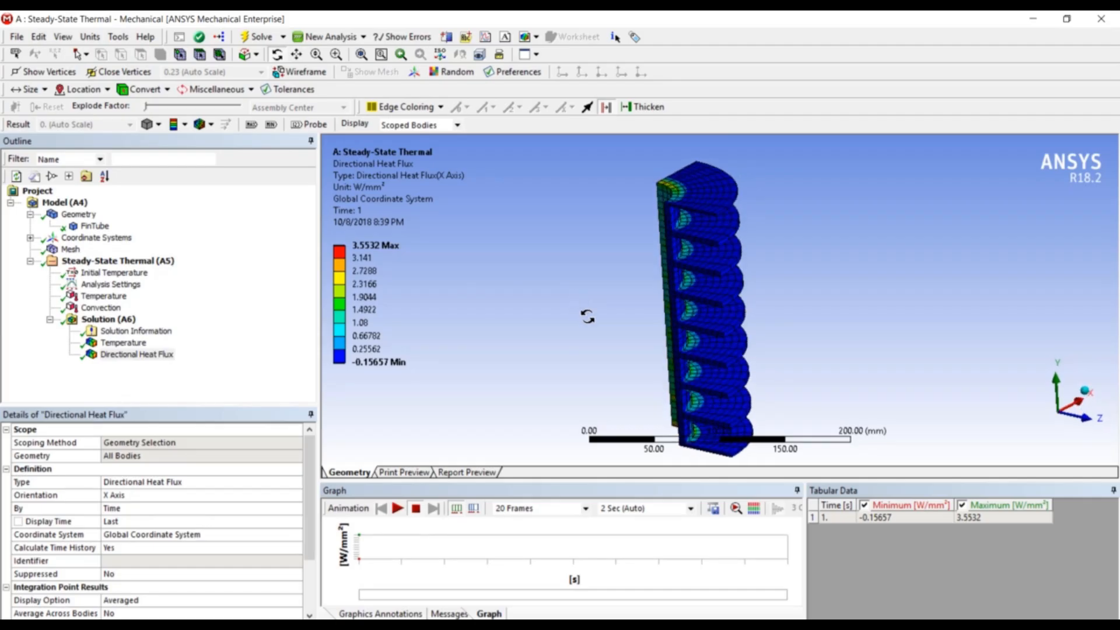
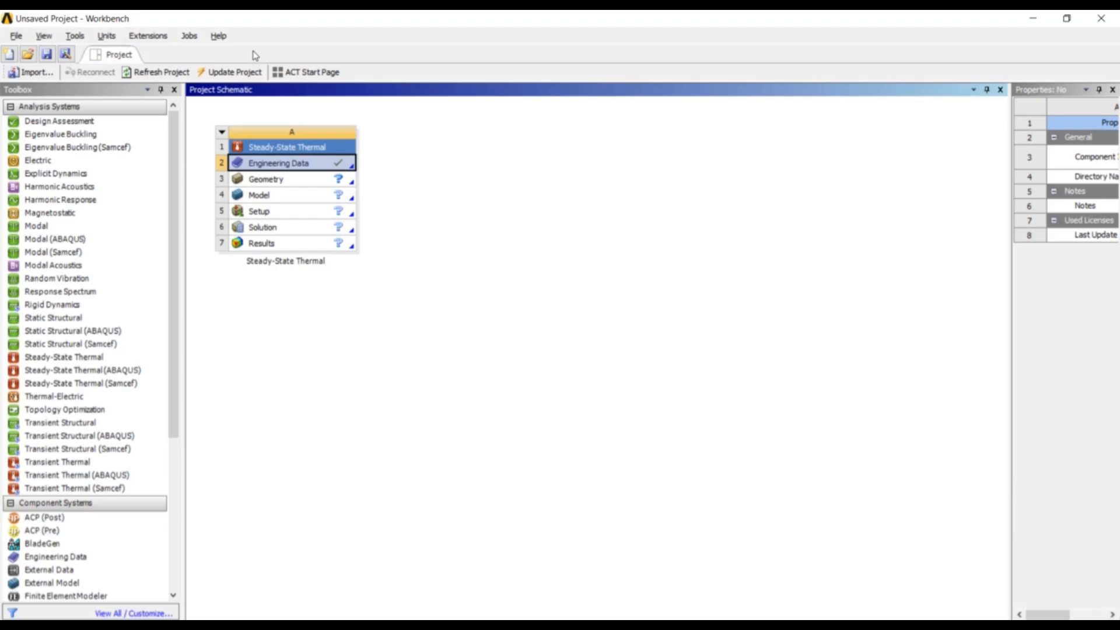
Step: Import Heating_coil.stp from the Thermal Analysis folder as the geometry of the Steady-State Thermal system
left_click(299, 181)
right_click(299, 181)
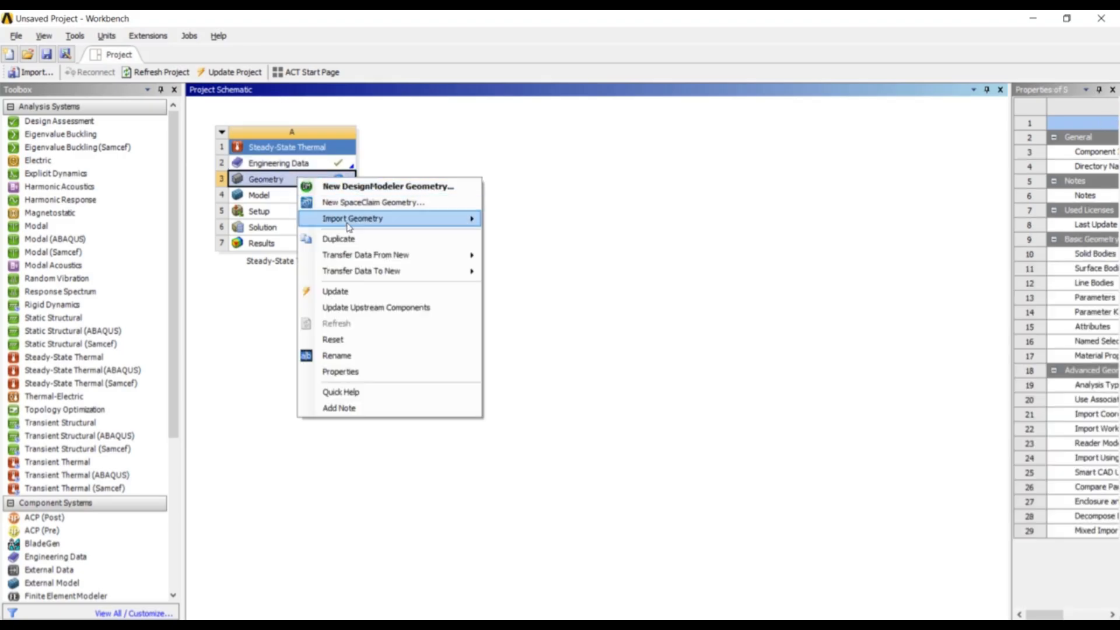
mouse_move(348, 226)
left_click(519, 220)
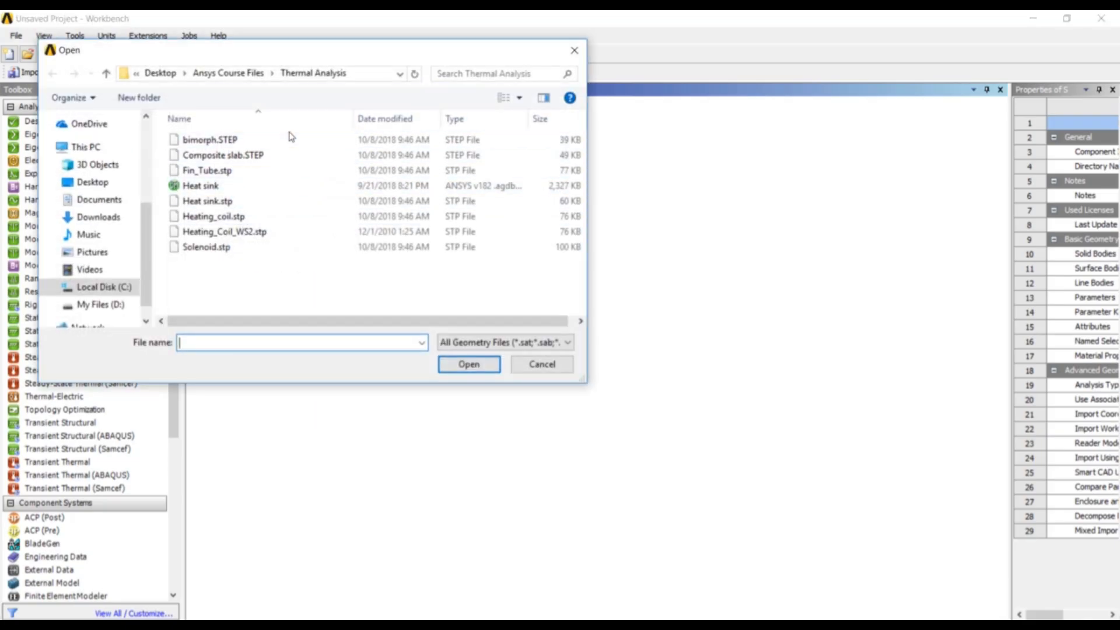
left_click(293, 217)
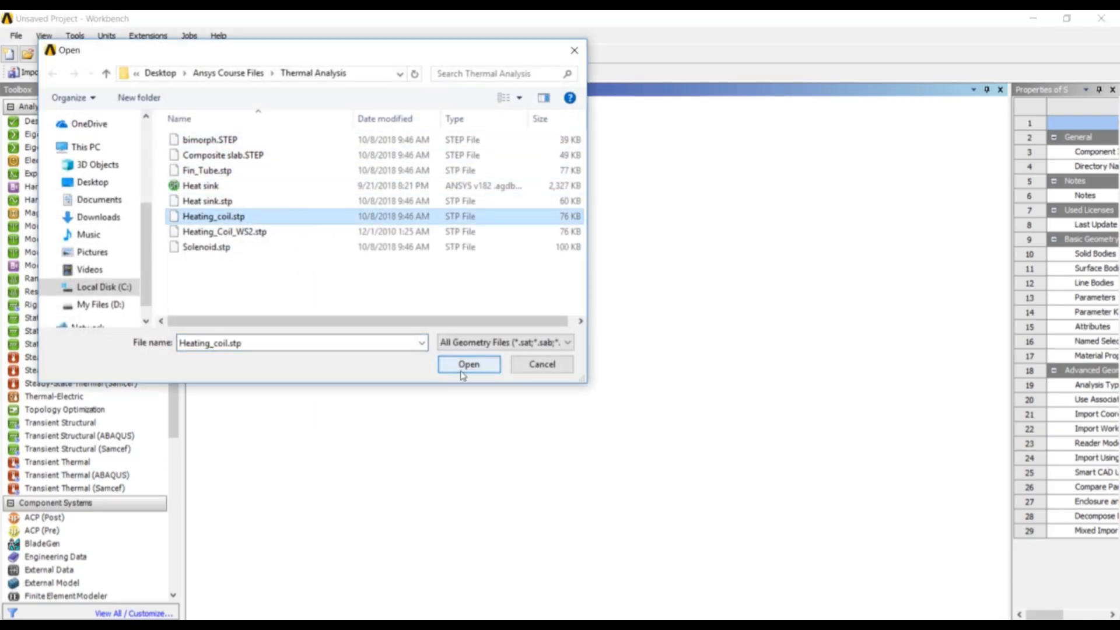
left_click(462, 368)
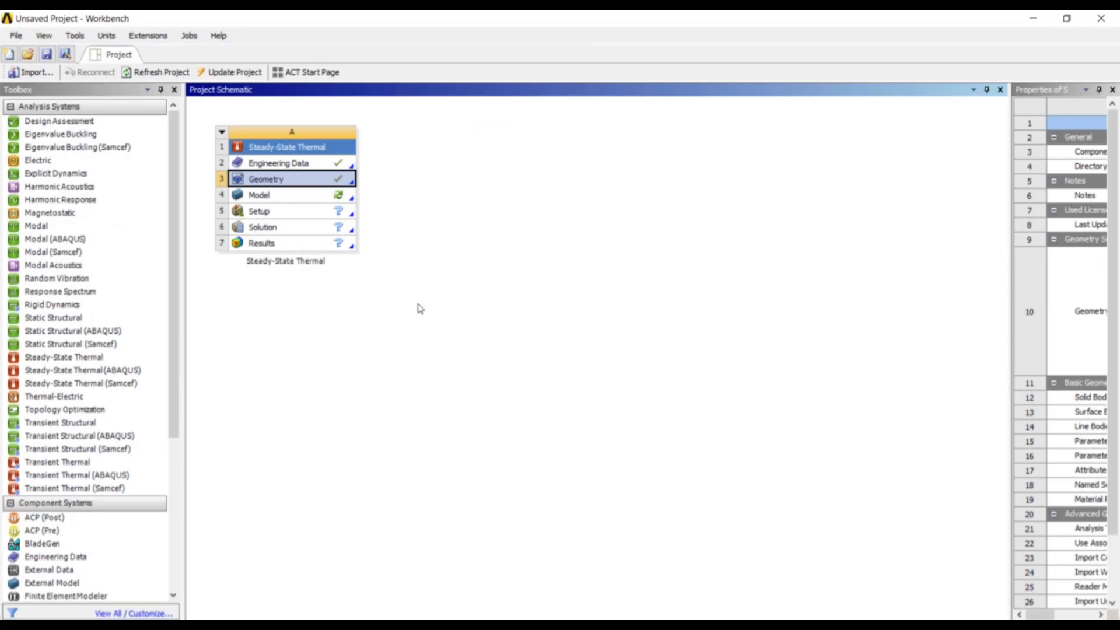
Step: Open the system's model in Mechanical and assign Tungsten as the material of the Heating Coil body
double_click(324, 198)
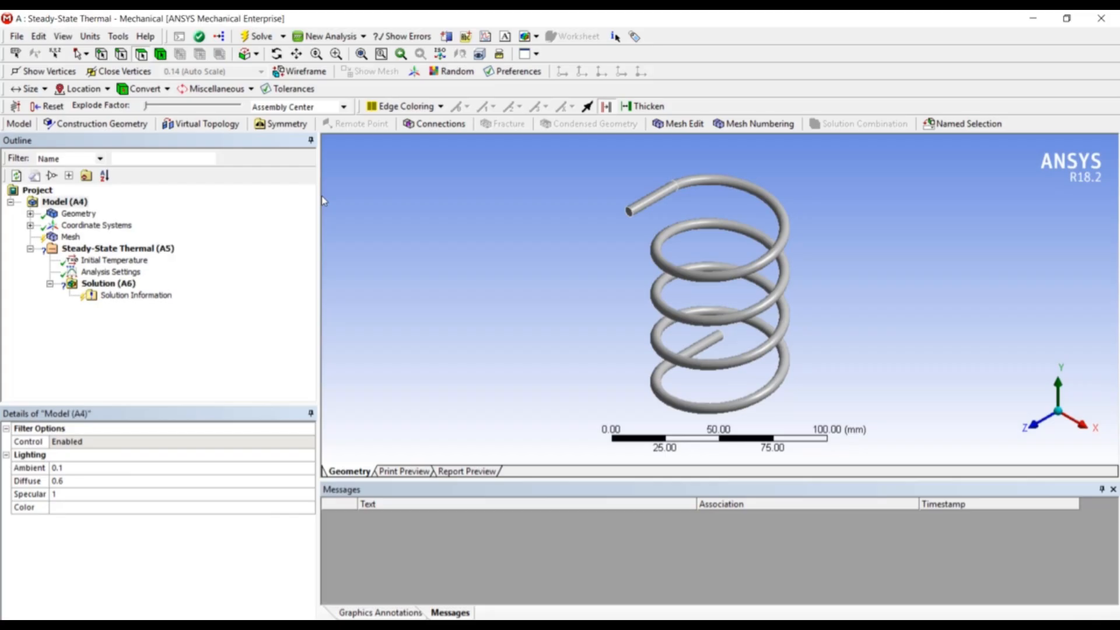
left_click(29, 214)
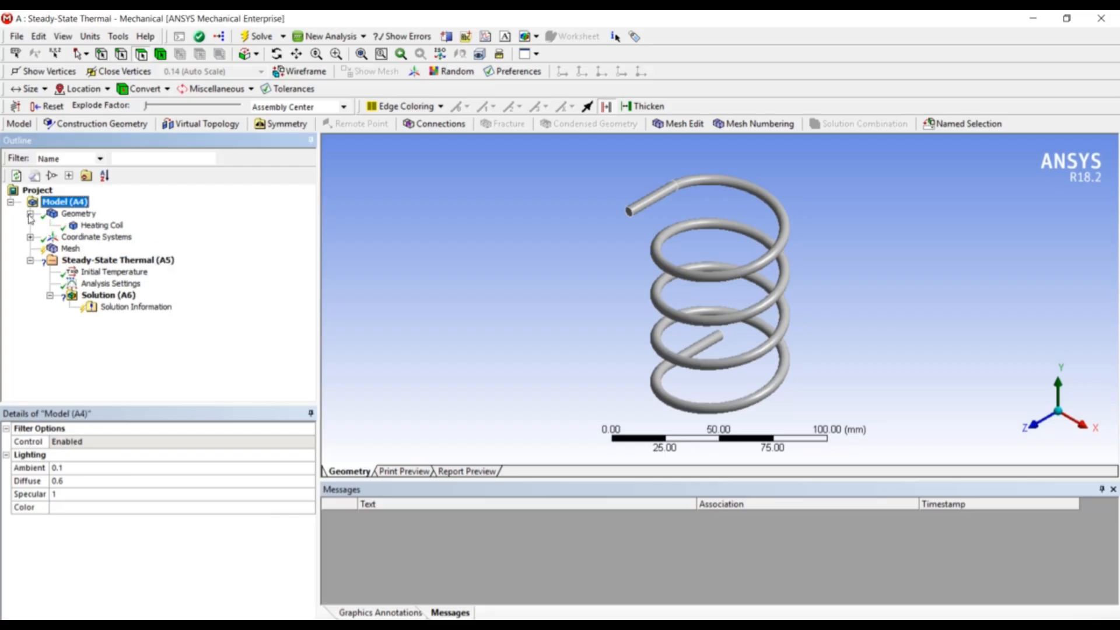
left_click(93, 226)
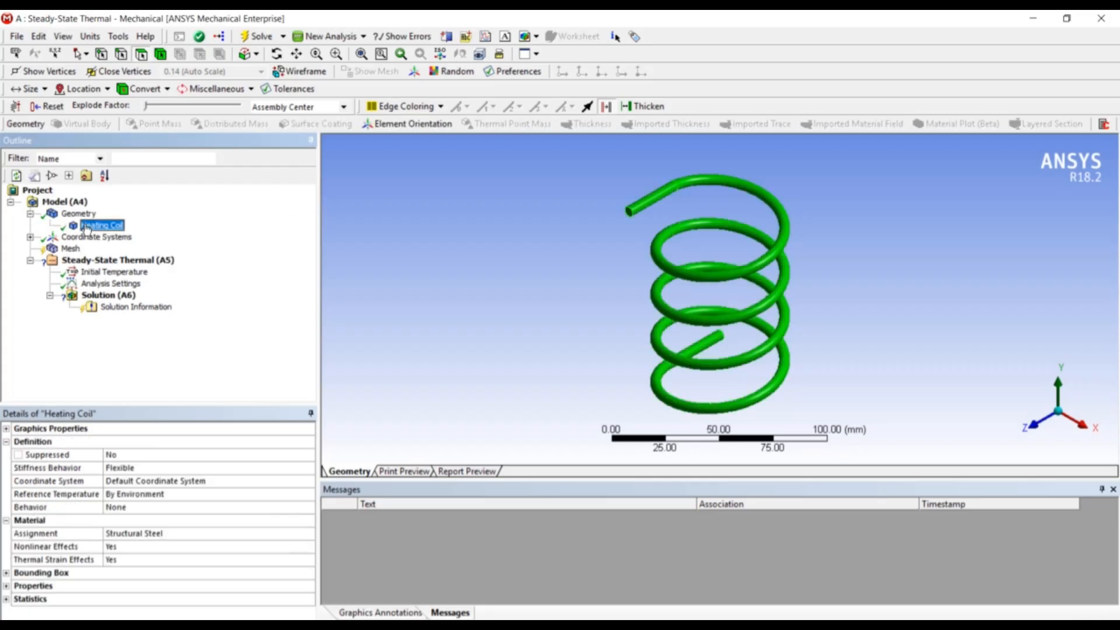
left_click(310, 536)
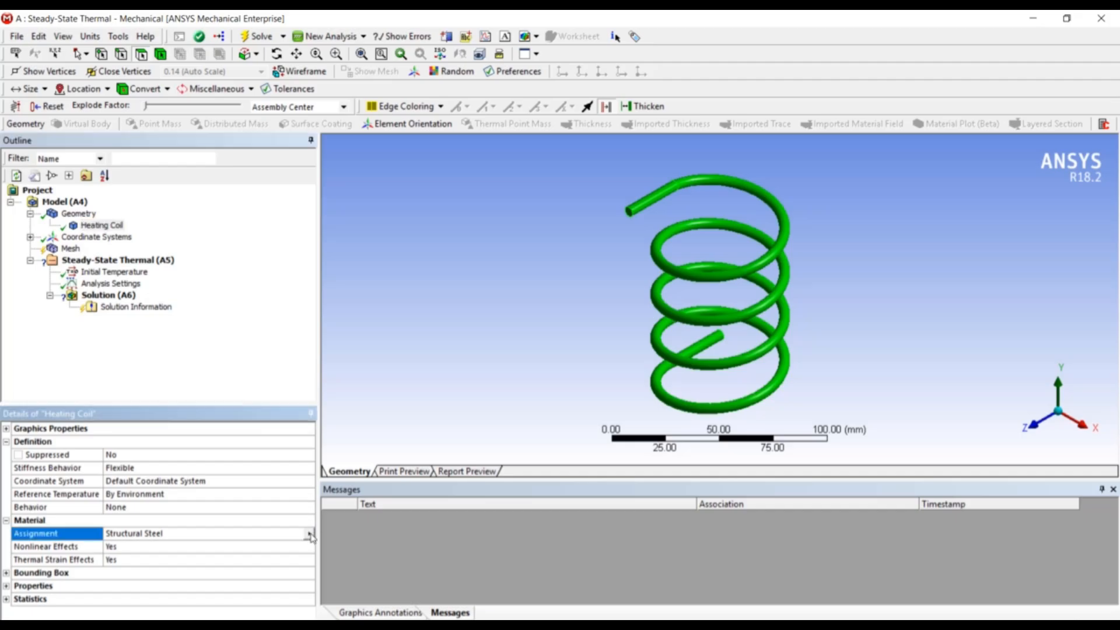
left_click(310, 536)
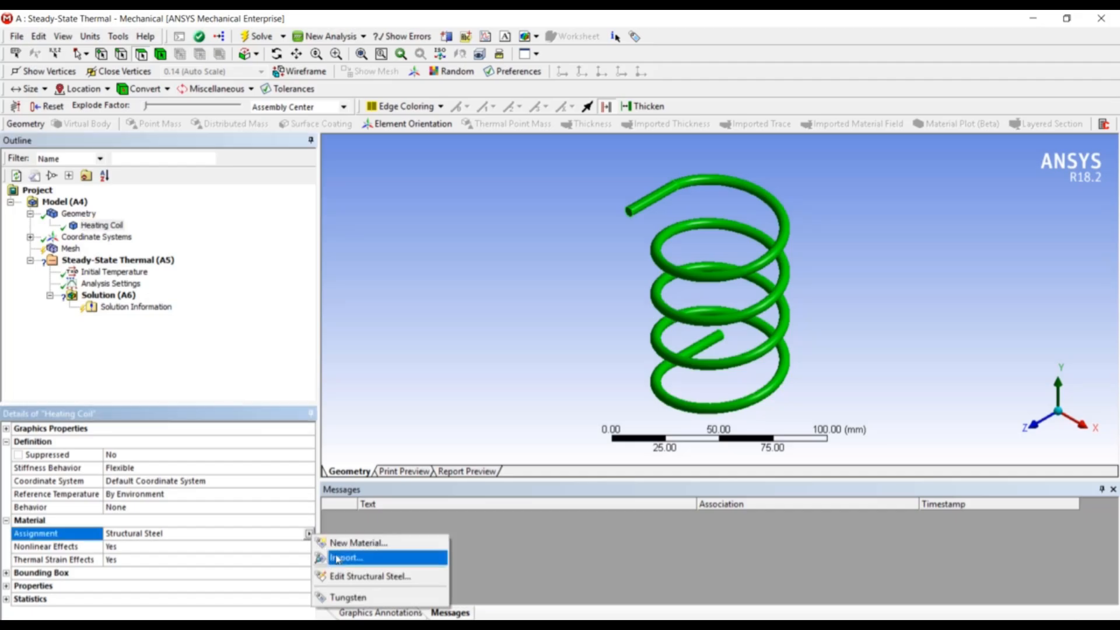
left_click(344, 596)
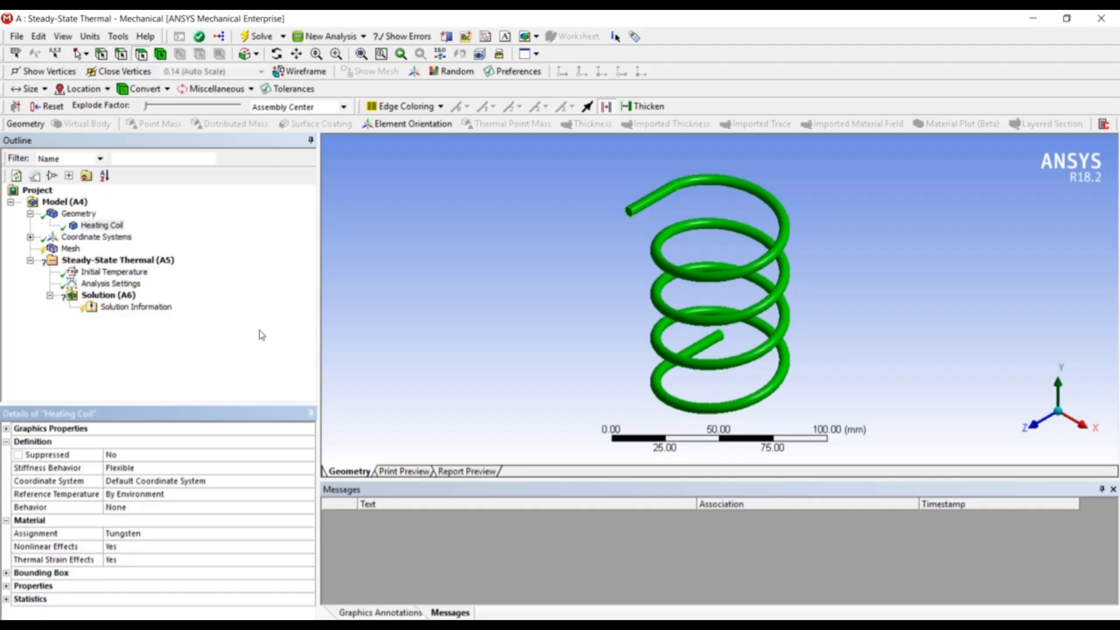
Step: Add an Internal Heat Generation load of 0.02 W/mm³ to the heating coil body in the steady-state thermal analysis
left_click(141, 261)
right_click(142, 266)
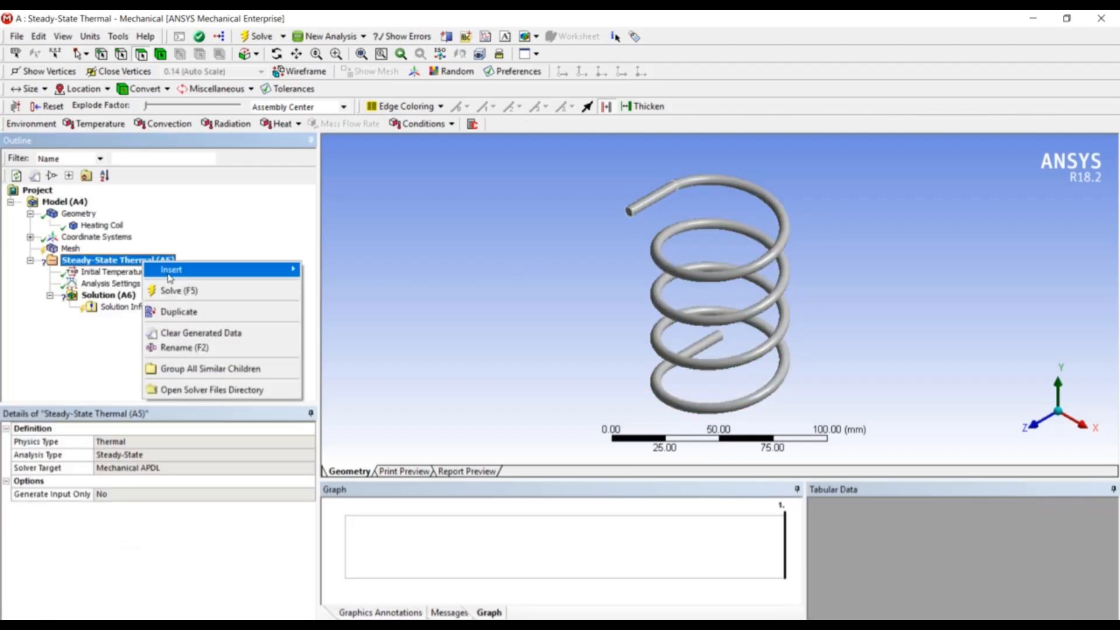
mouse_move(171, 274)
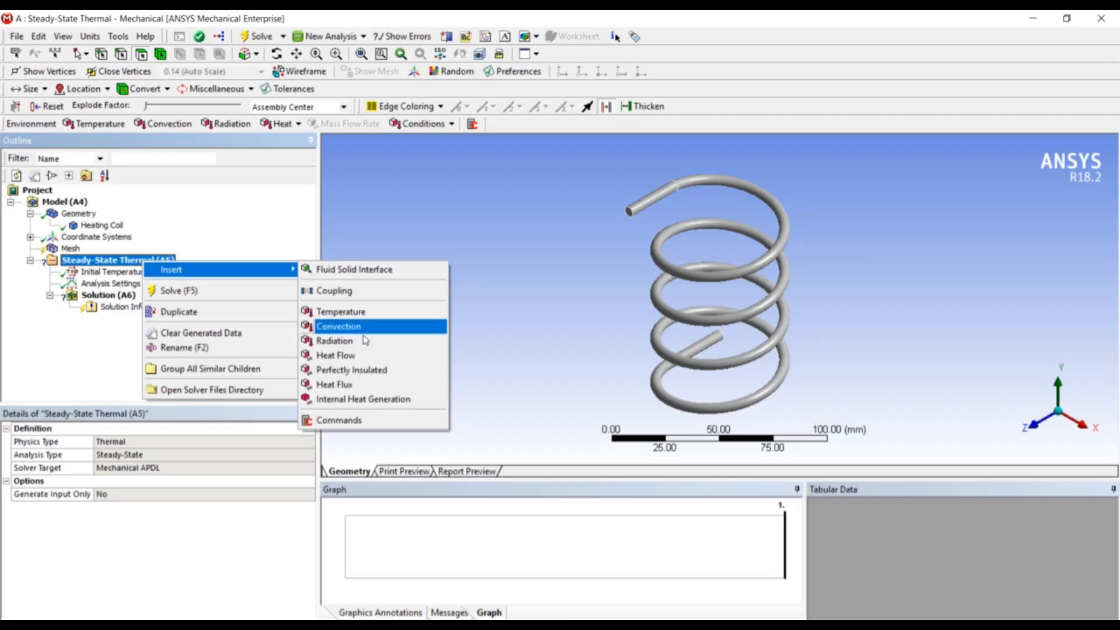
left_click(370, 400)
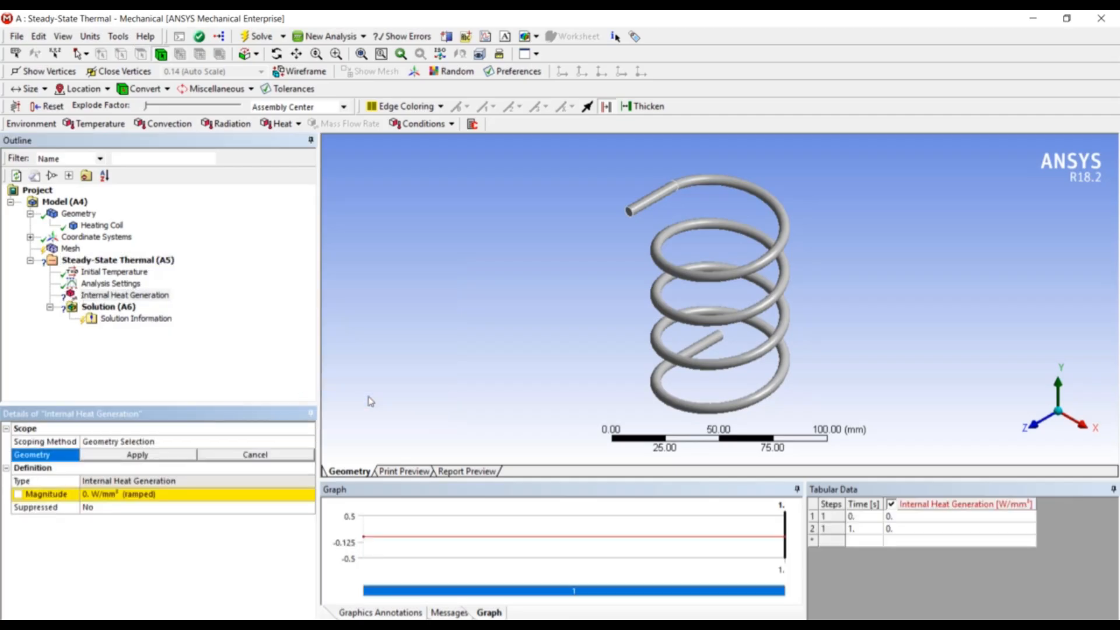
left_click(632, 205)
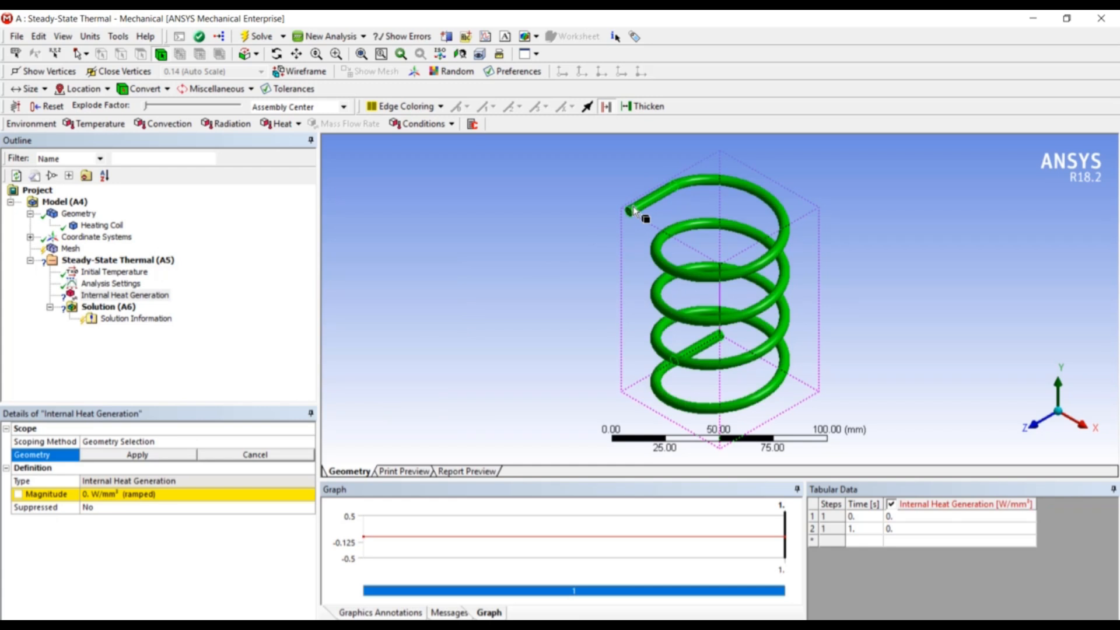
left_click(162, 456)
left_click(152, 493)
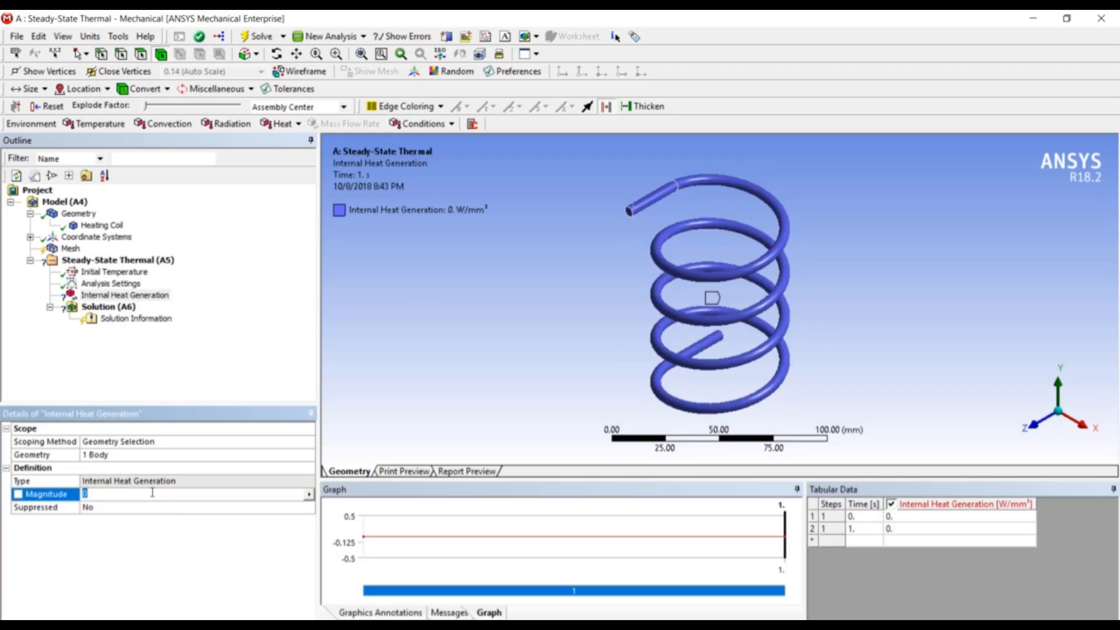
type("0.02")
key("Return")
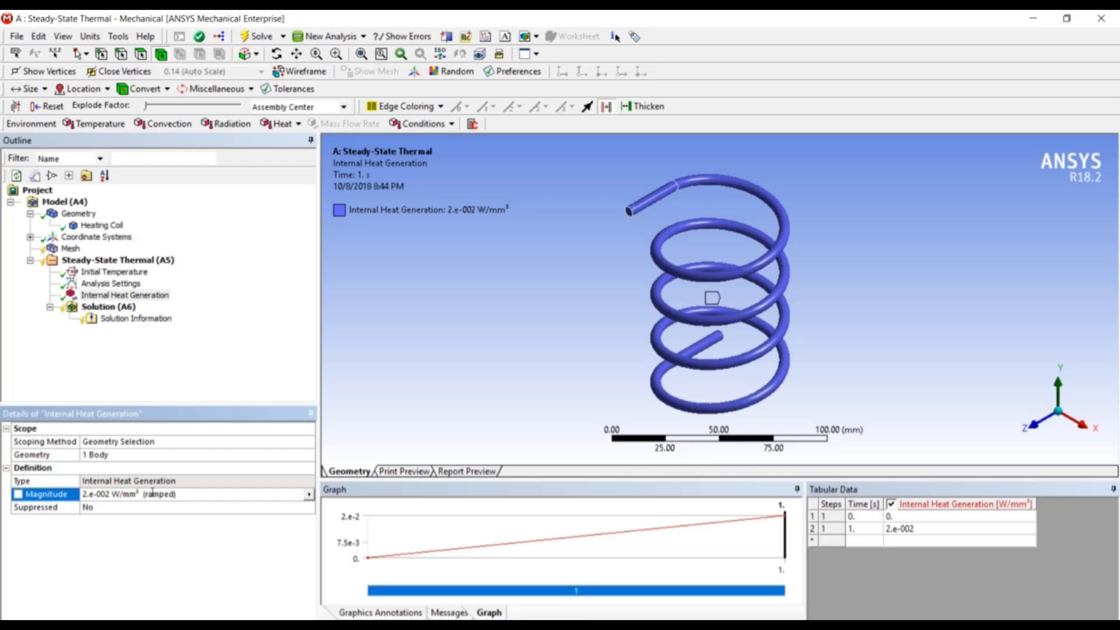
Step: Add a Radiation load scoped to the coil's three outer faces, extending the selection from the straight end face to its limits
right_click(98, 262)
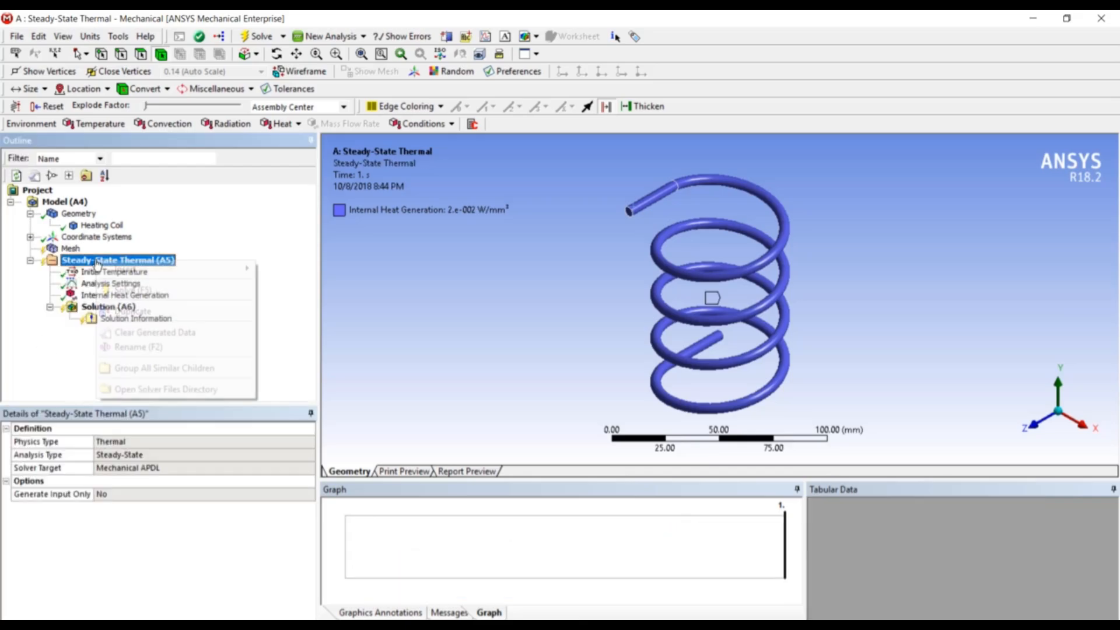
mouse_move(146, 270)
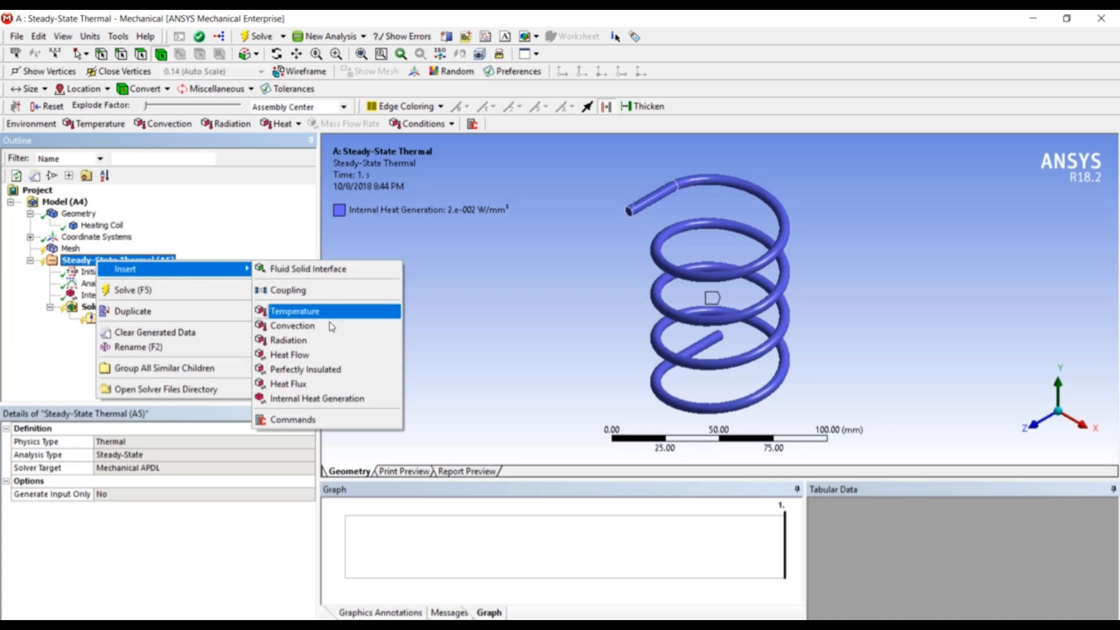
left_click(331, 344)
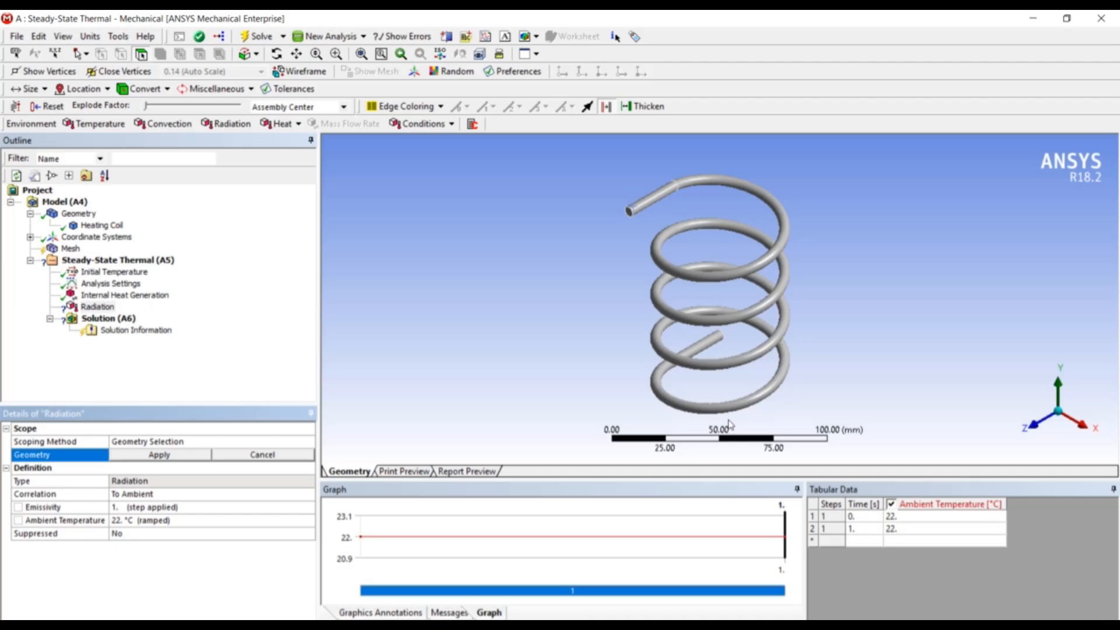
left_click(653, 200)
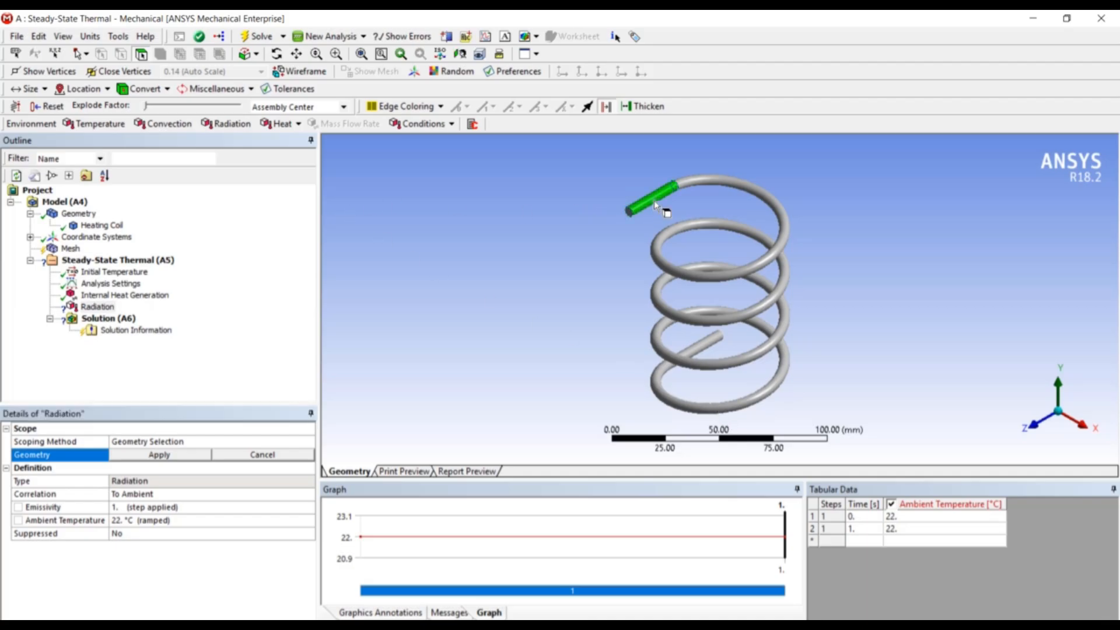
left_click(257, 56)
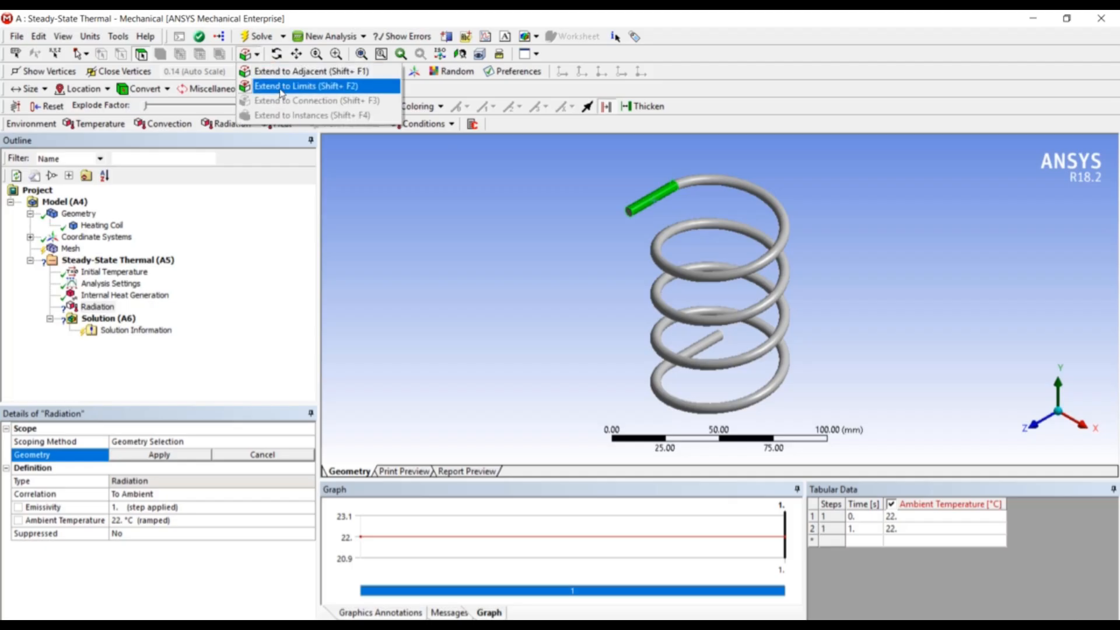
left_click(281, 87)
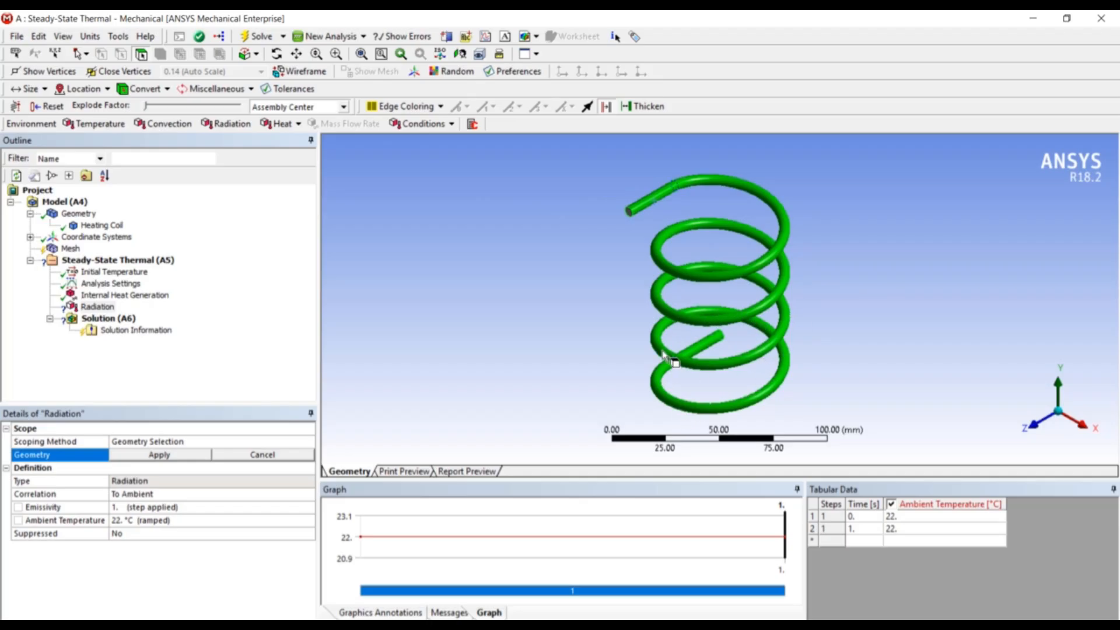
left_click(202, 460)
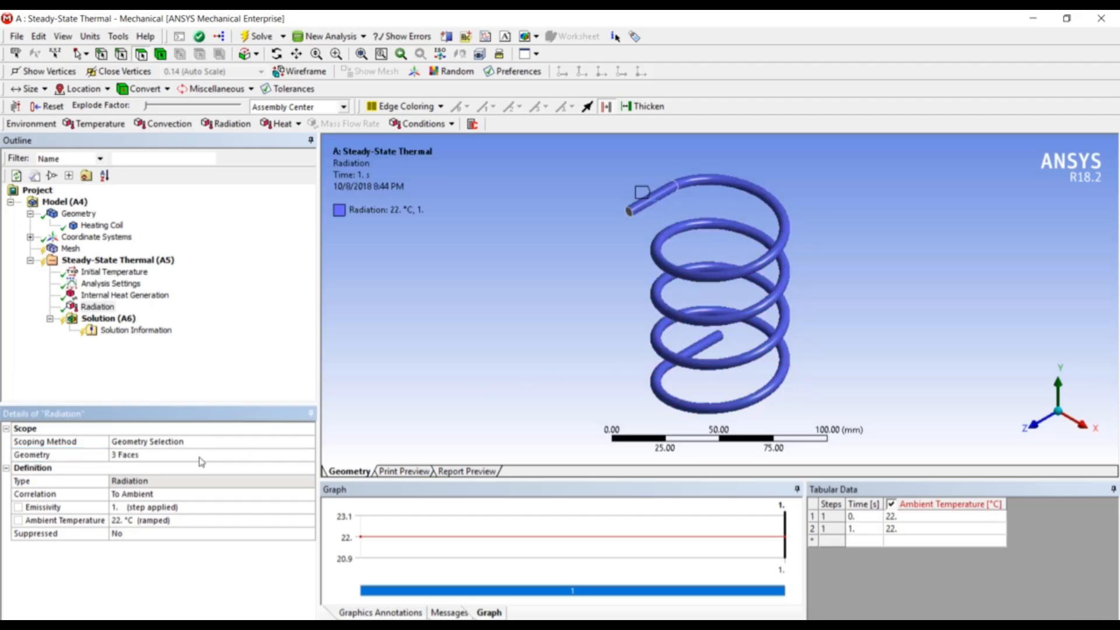
Step: Set the radiation's emissivity to 0.25 and its ambient temperature to 30 °C
left_click(181, 507)
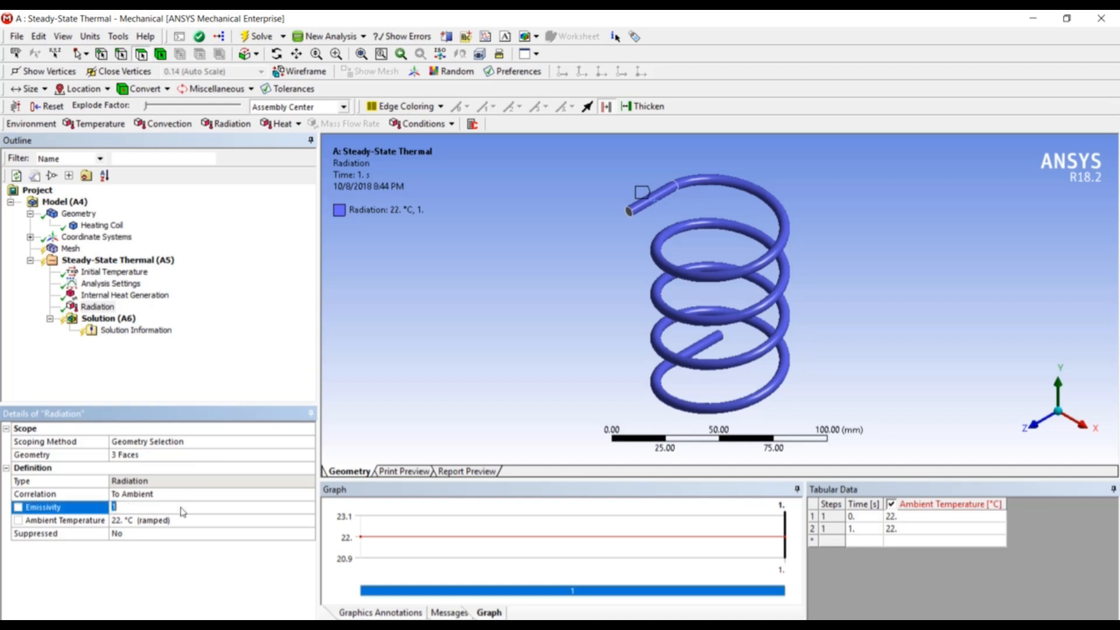
type("0.25")
left_click(197, 524)
type("30")
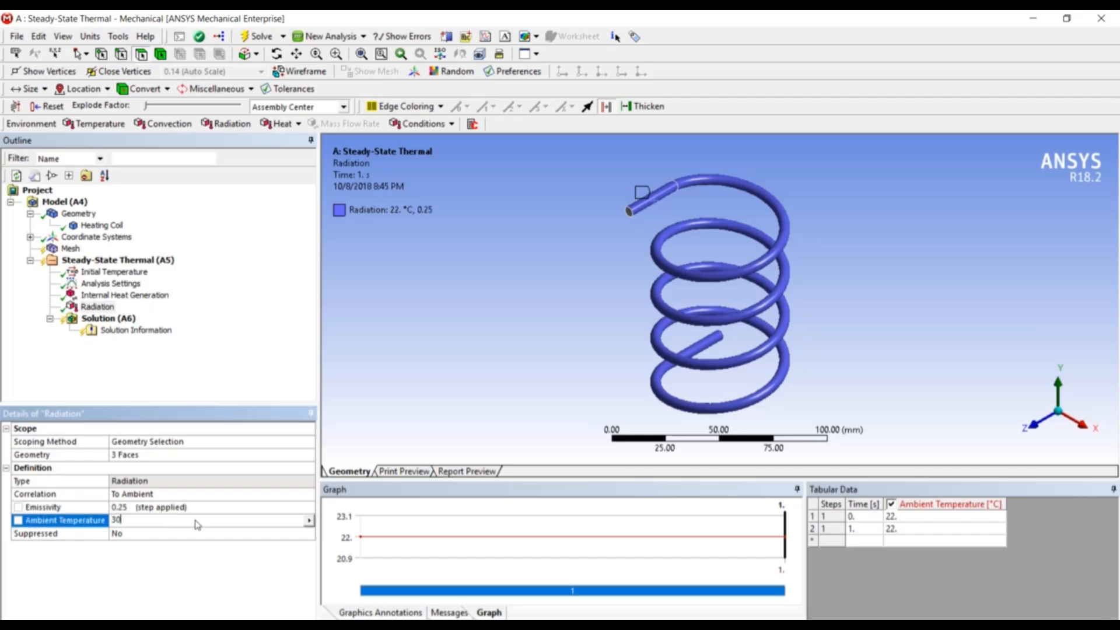
key("Return")
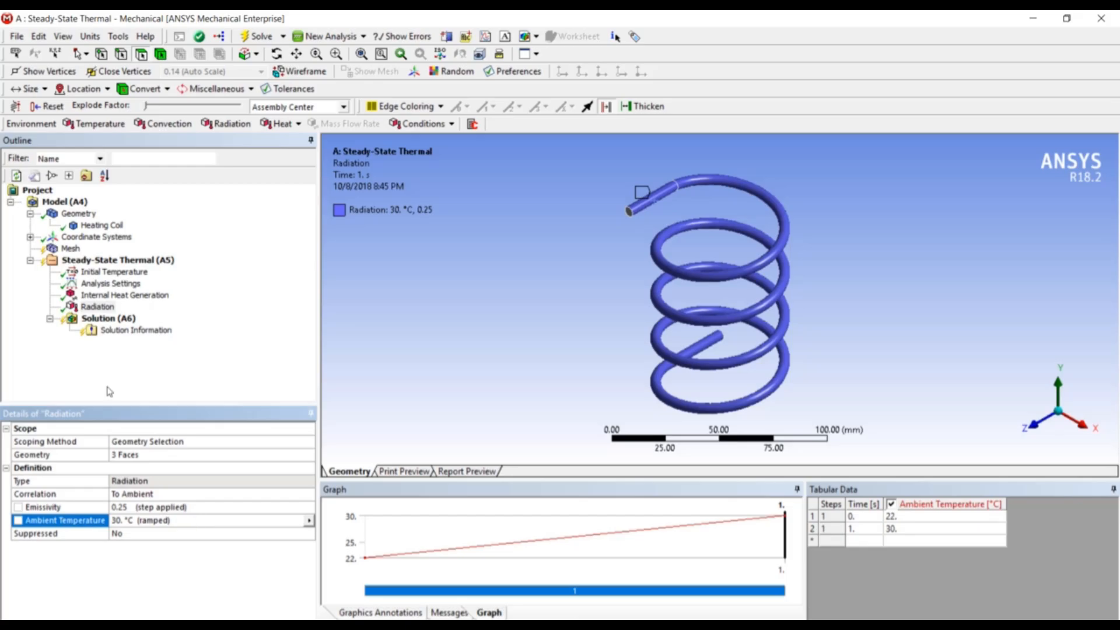
Step: Solve the steady-state thermal analysis of the heating coil
left_click(114, 320)
right_click(115, 322)
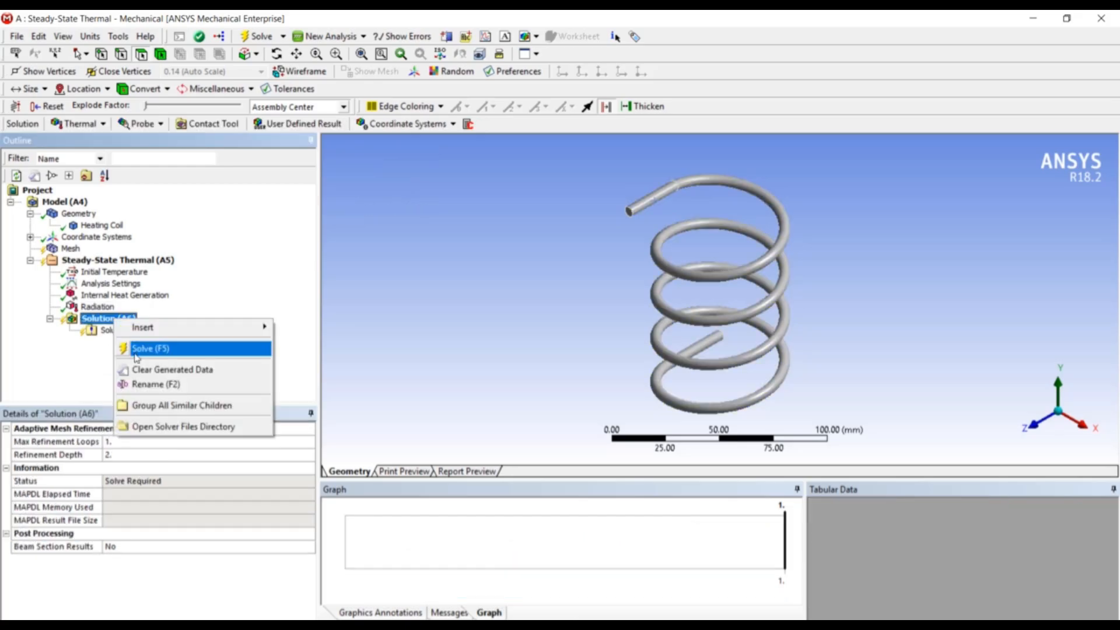
left_click(136, 350)
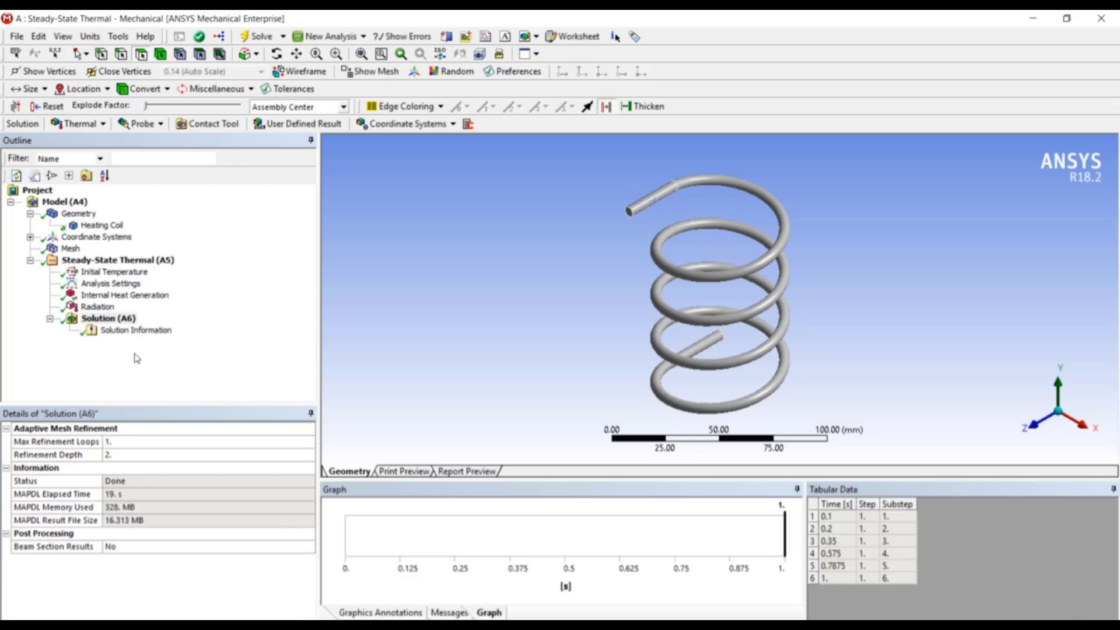
Step: Add Temperature and Total Heat Flux results for all bodies to the heating coil's solution and evaluate them
right_click(123, 320)
mouse_move(210, 332)
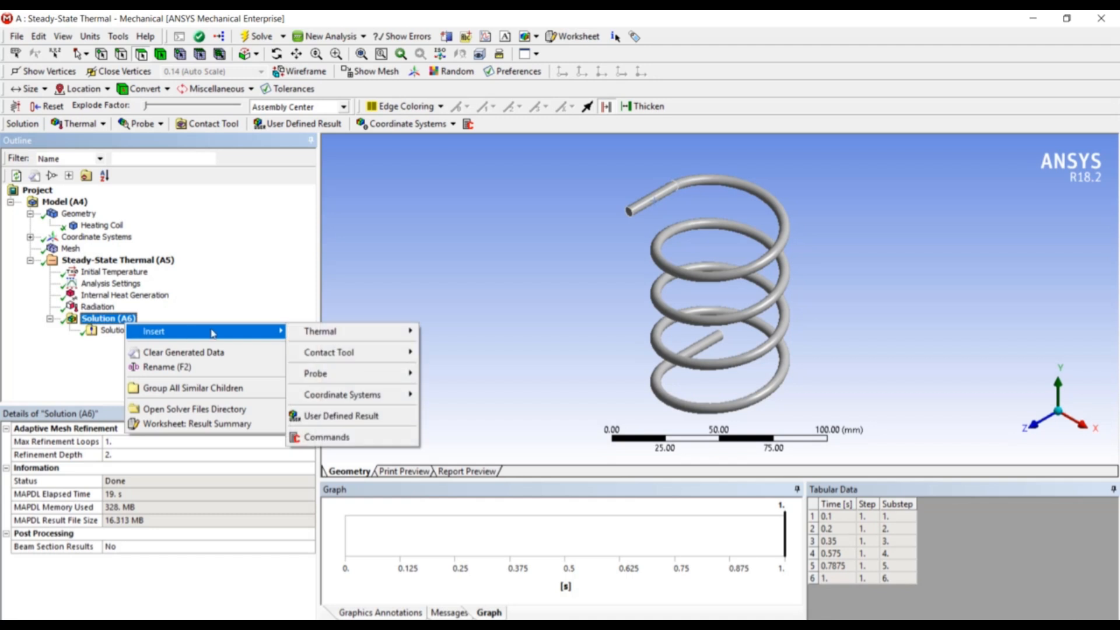
mouse_move(346, 338)
left_click(430, 337)
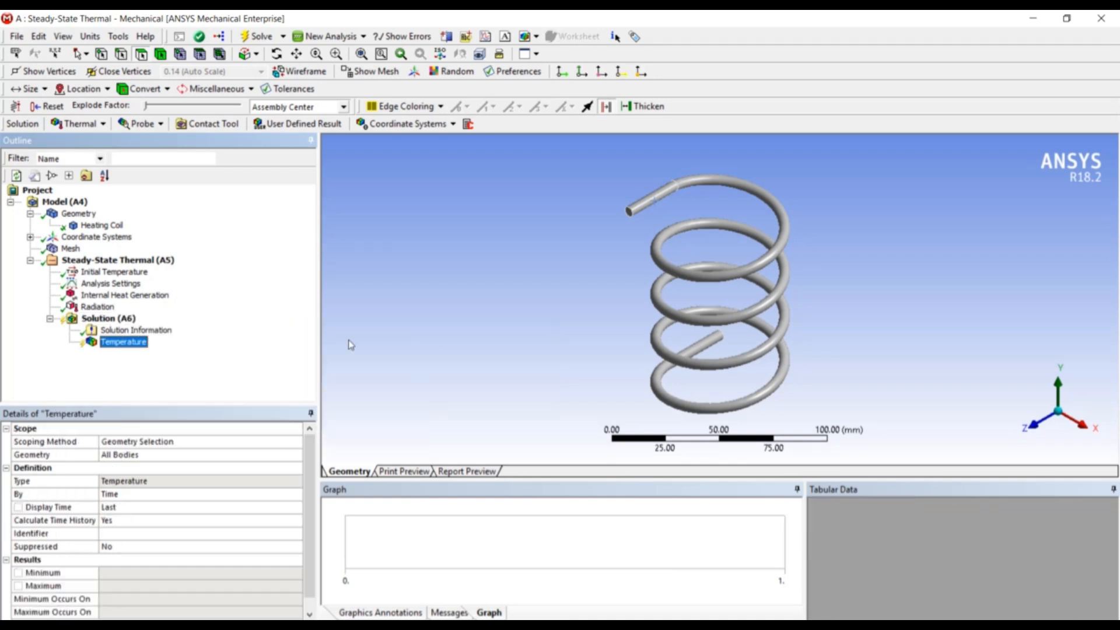
right_click(107, 319)
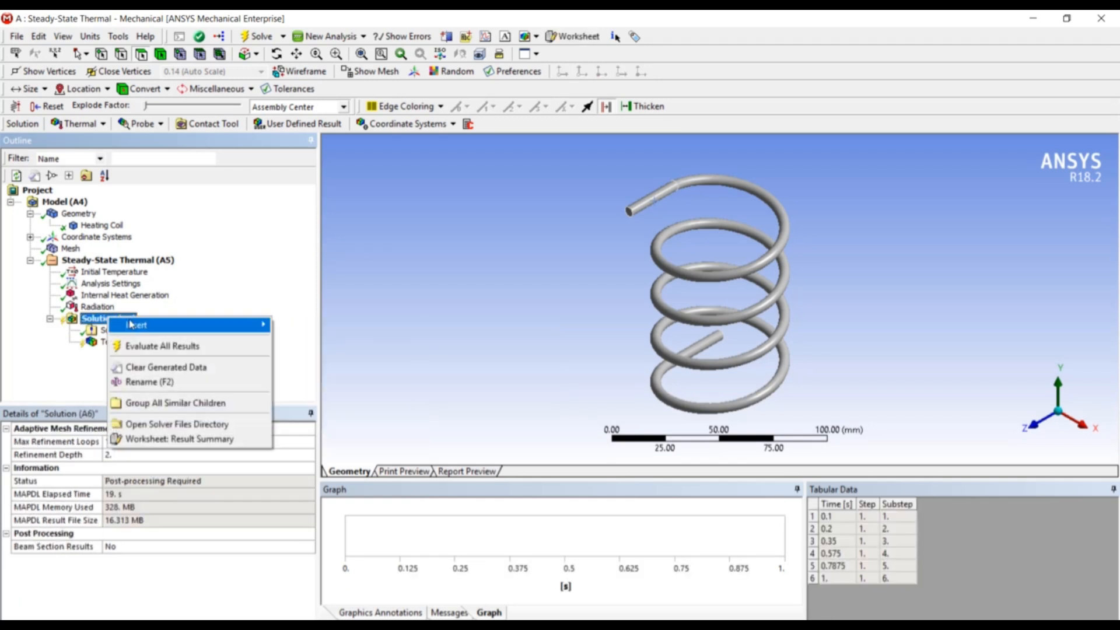
mouse_move(245, 325)
mouse_move(314, 336)
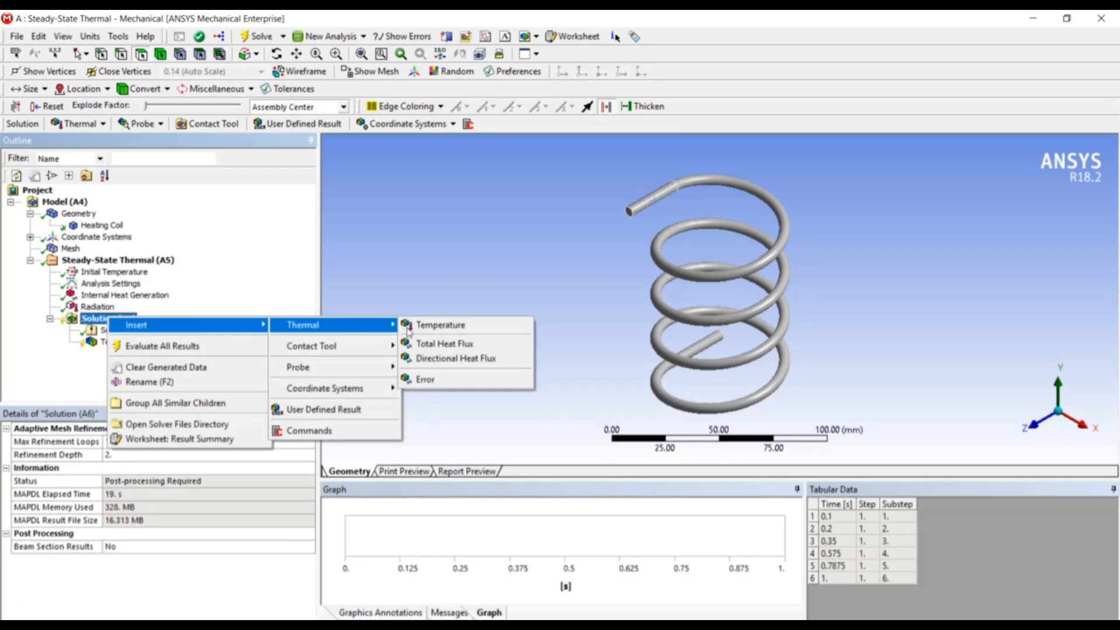
left_click(455, 347)
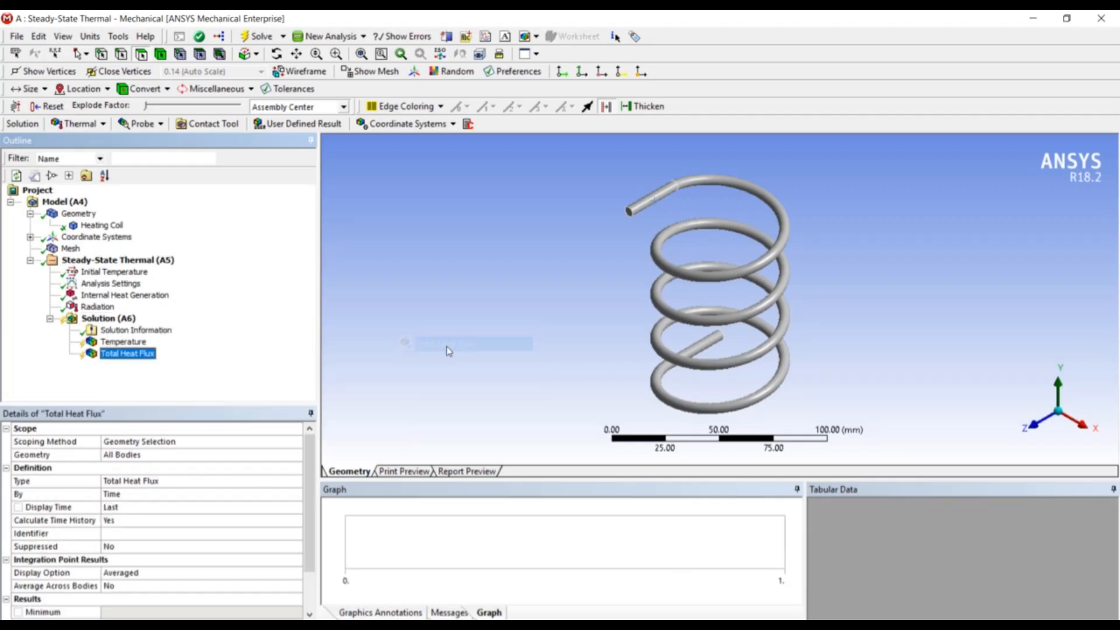
right_click(120, 321)
left_click(150, 352)
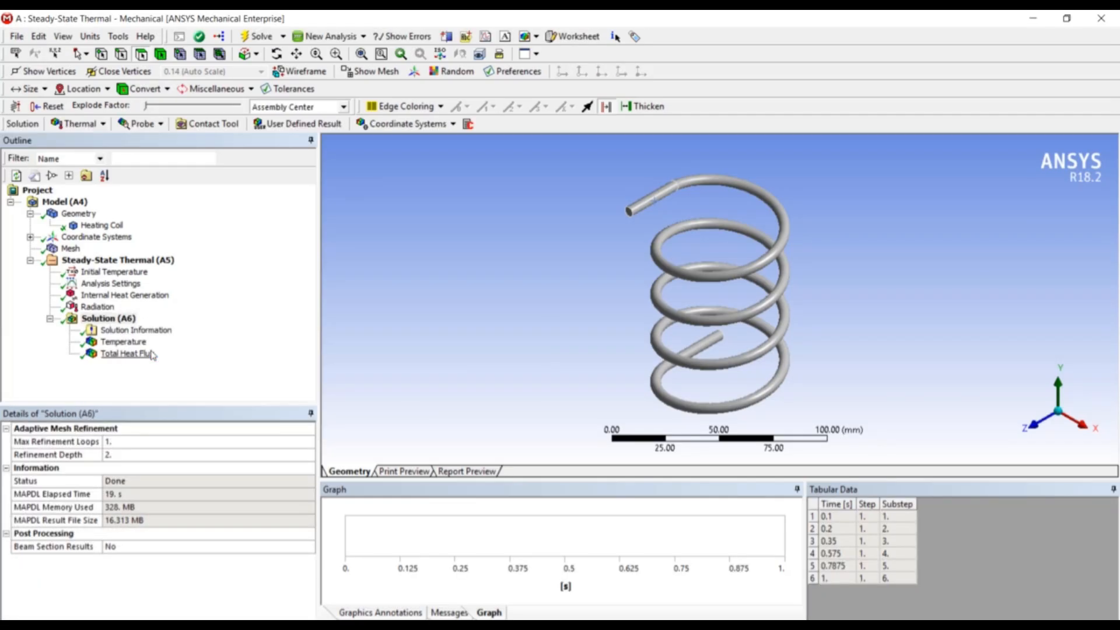
Step: Examine the Temperature and Total Heat Flux contours of the heating coil from several angles
left_click(128, 343)
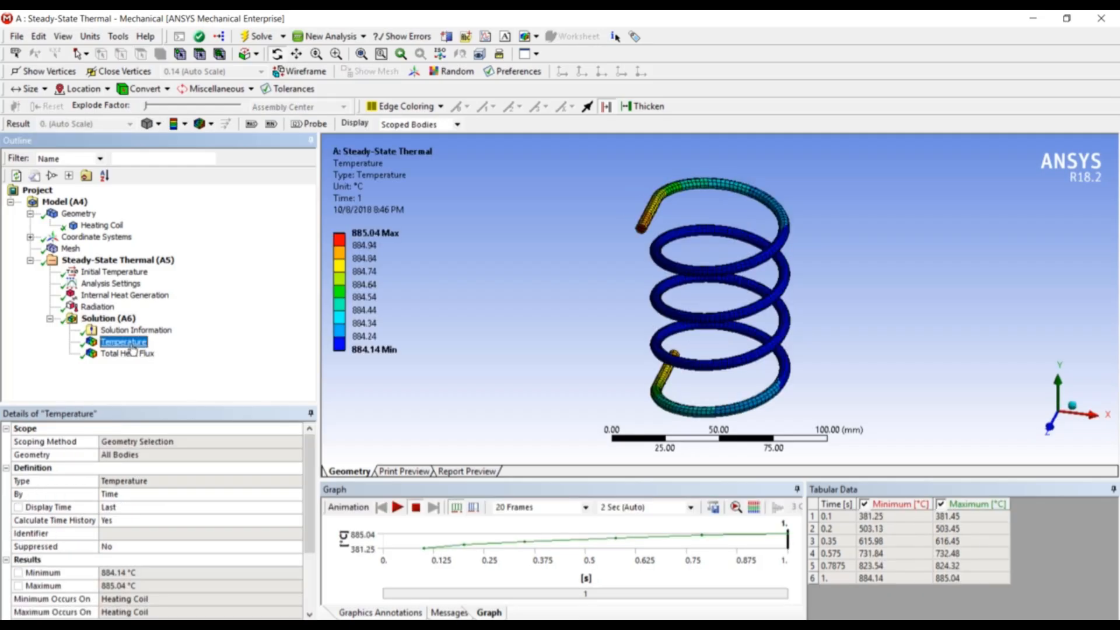
middle_click_drag(546, 245, 641, 300)
left_click(140, 354)
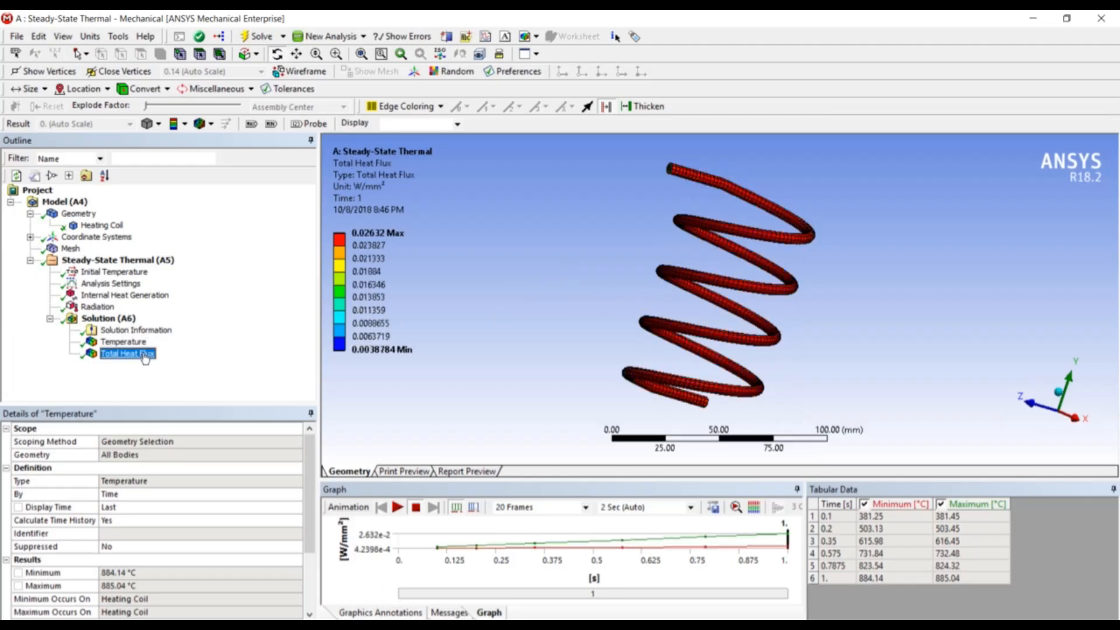
left_click_drag(607, 327, 848, 350)
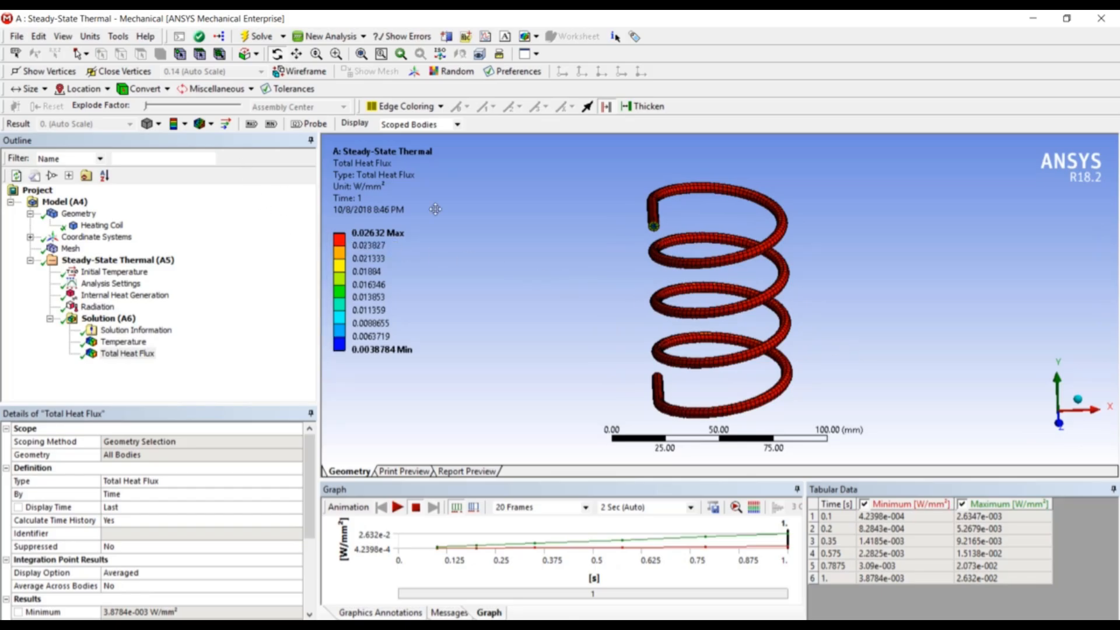
Step: Display the coil's total heat flux as vectors and inspect the arrows on the coil surface close up
left_click(226, 124)
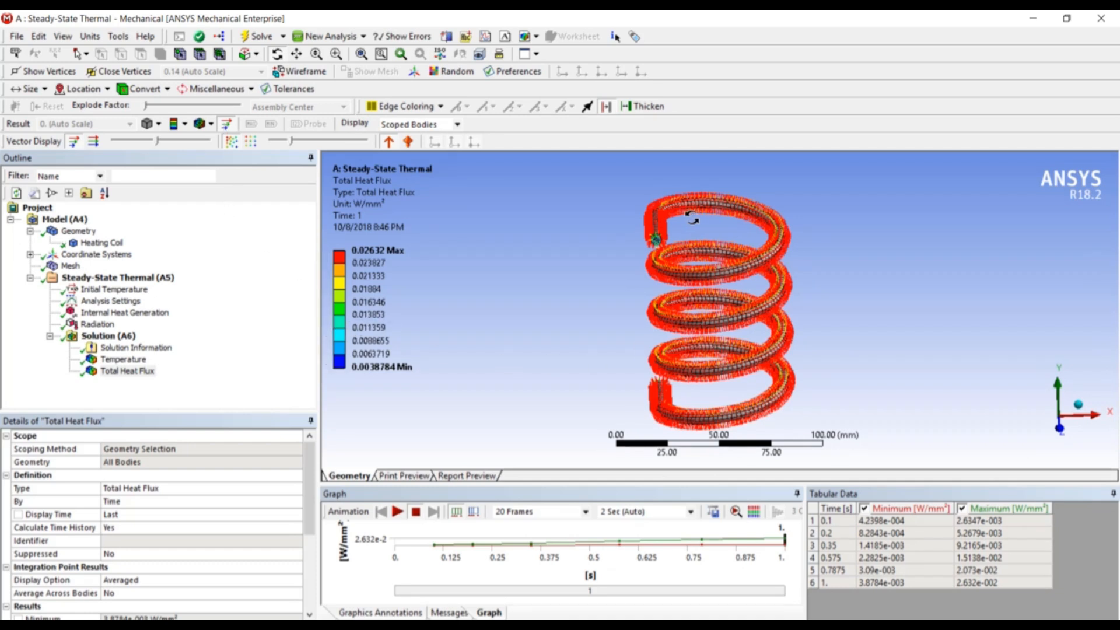
left_click_drag(776, 274, 899, 271)
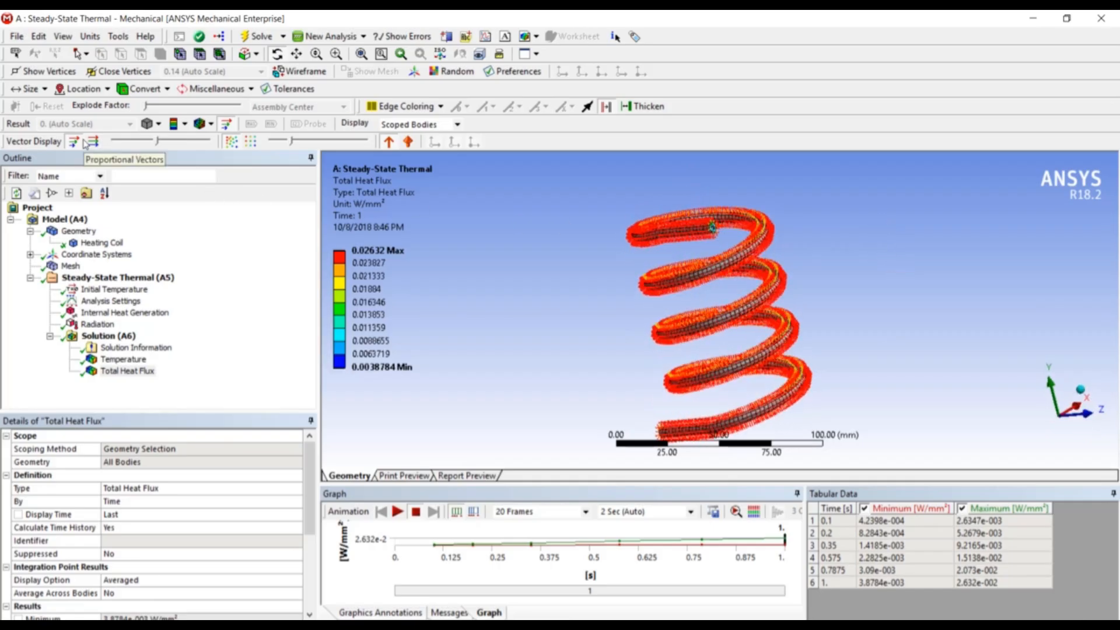
left_click_drag(692, 319, 782, 314)
scroll(738, 259, "up", 3)
scroll(738, 258, "up", 5)
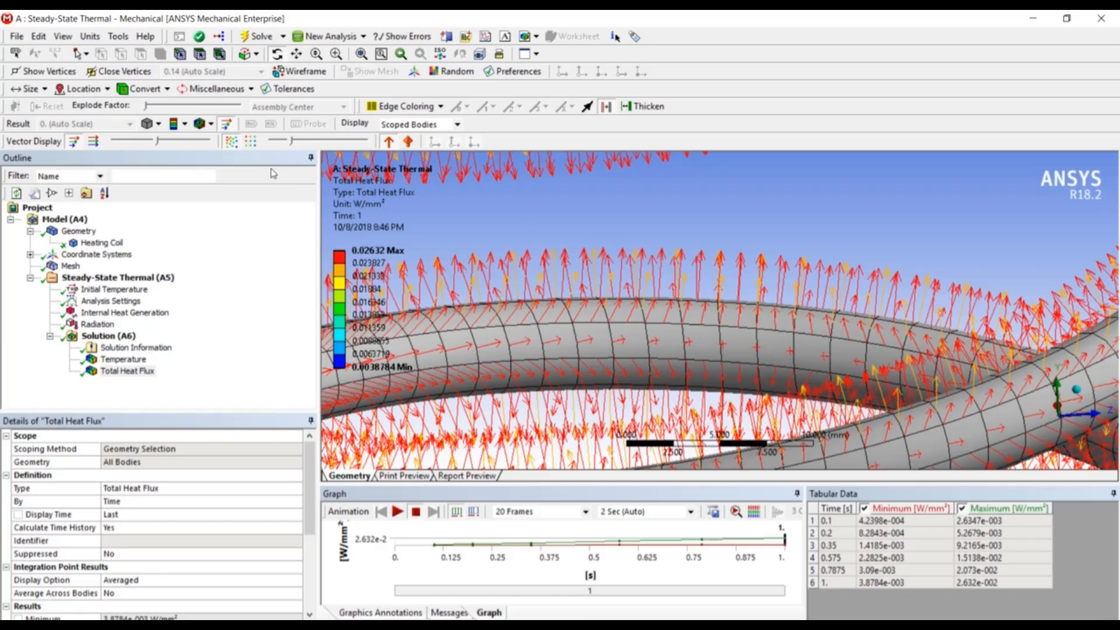
mouse_move(161, 141)
left_mouse_down()
mouse_move(182, 141)
mouse_move(156, 146)
left_mouse_up()
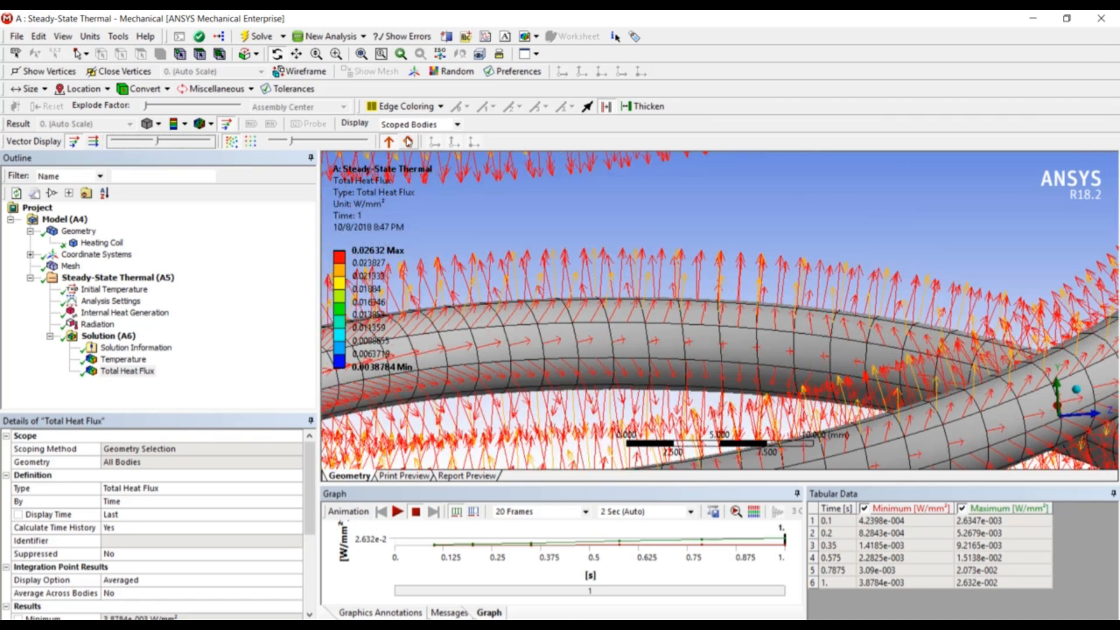
scroll(671, 281, "down", 7)
scroll(671, 281, "down", 6)
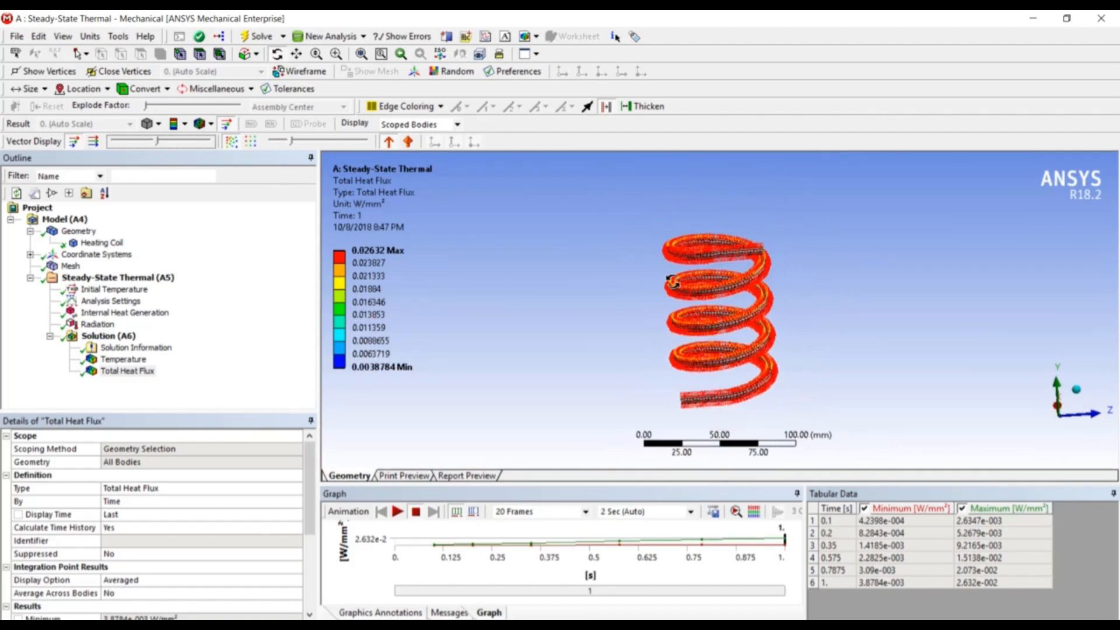
Step: Check the coil's volume and mass in the geometry's properties
left_click_drag(538, 325, 559, 311)
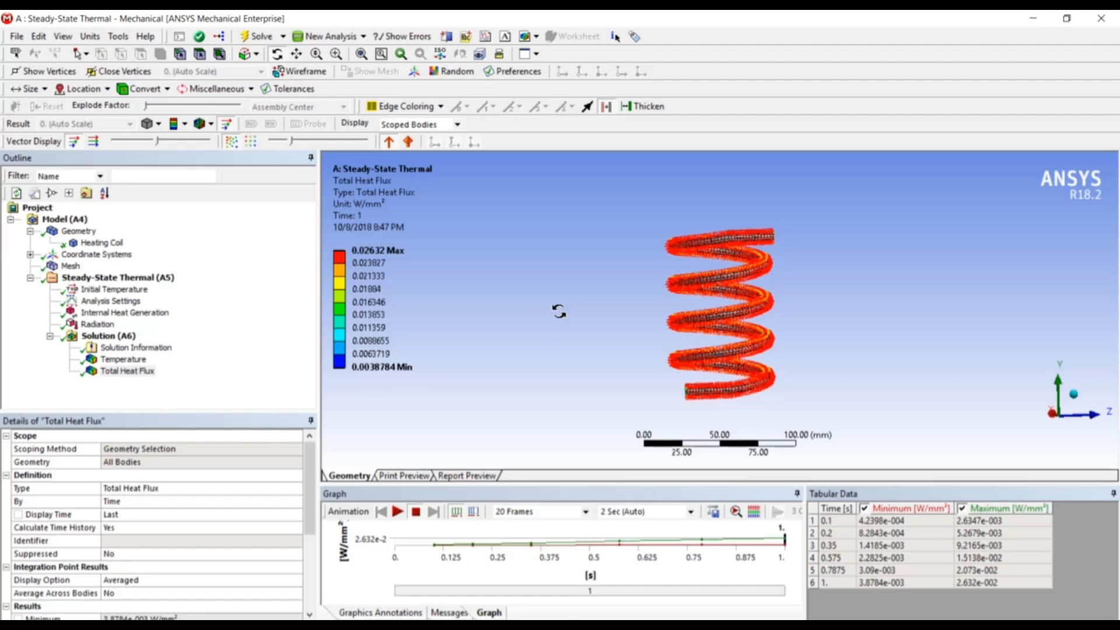
left_click(90, 241)
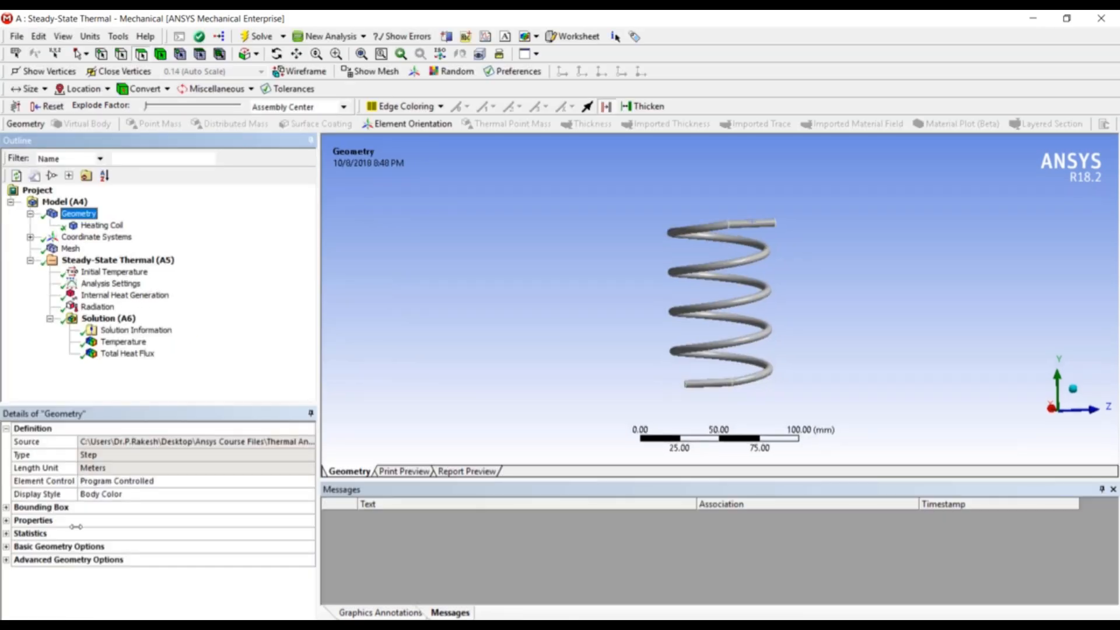
left_click(5, 520)
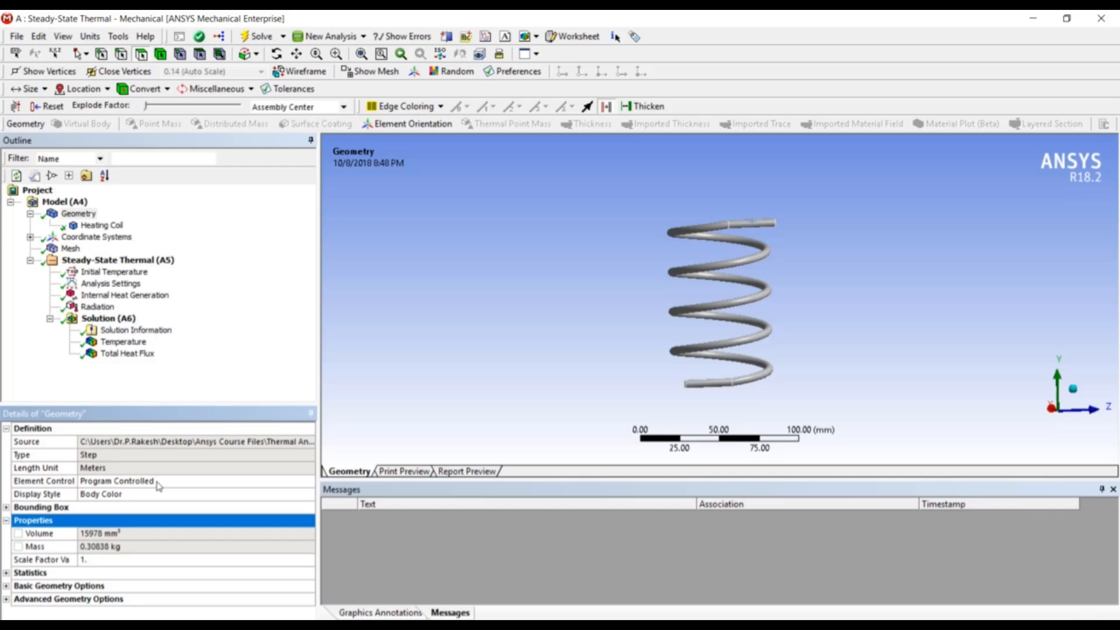
Step: Add a Reaction probe scoped to the Radiation boundary condition to the solution and evaluate it
left_click(114, 319)
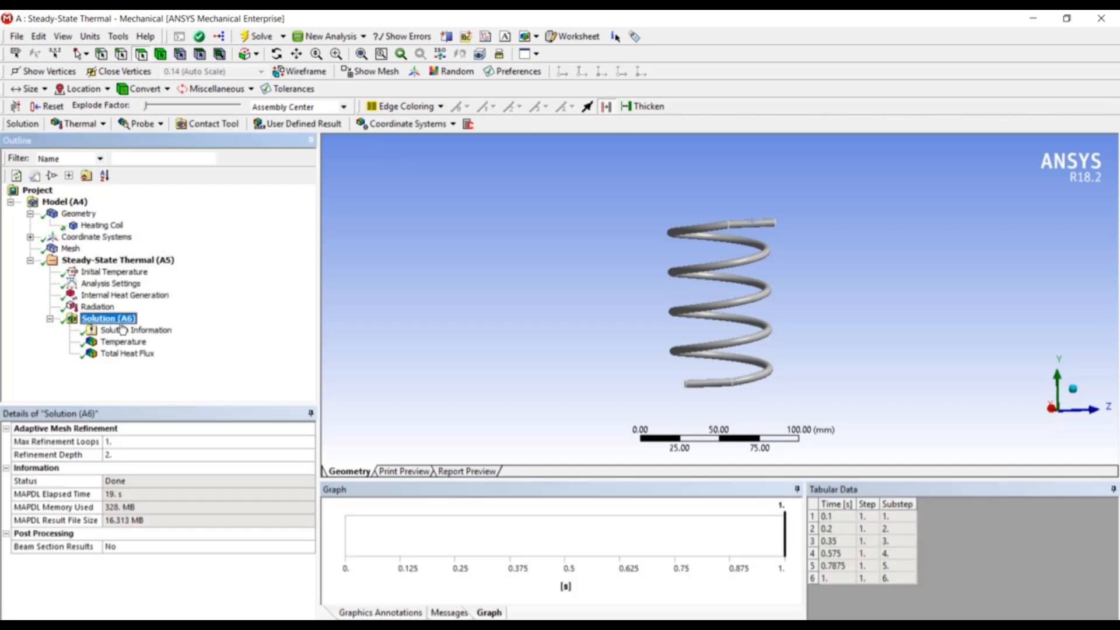
right_click(123, 321)
mouse_move(245, 332)
mouse_move(372, 377)
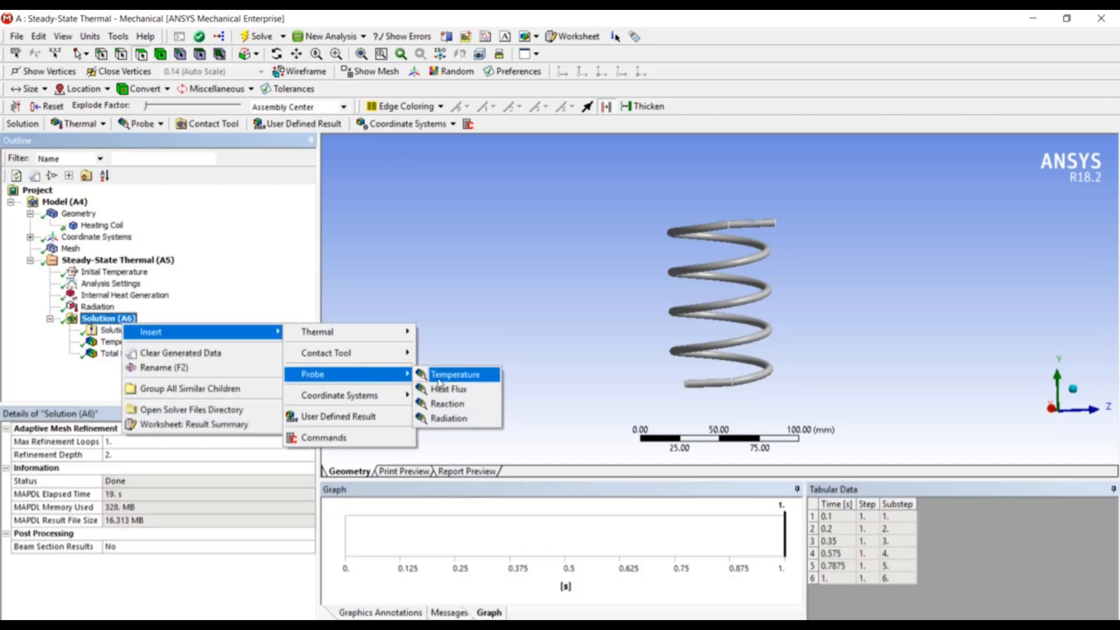
left_click(444, 403)
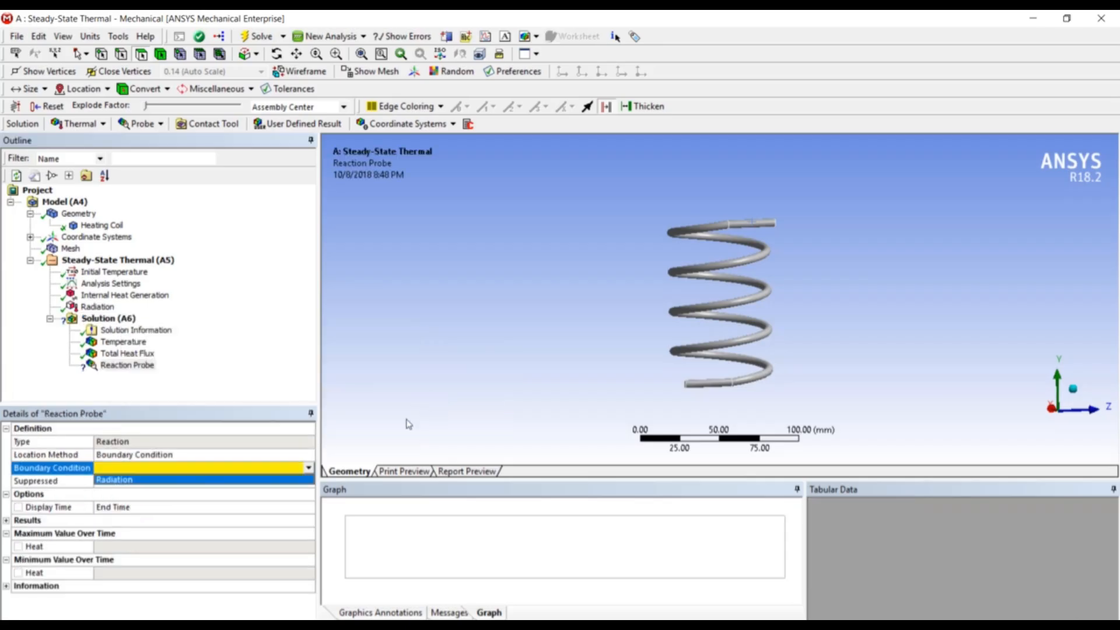
left_click(311, 479)
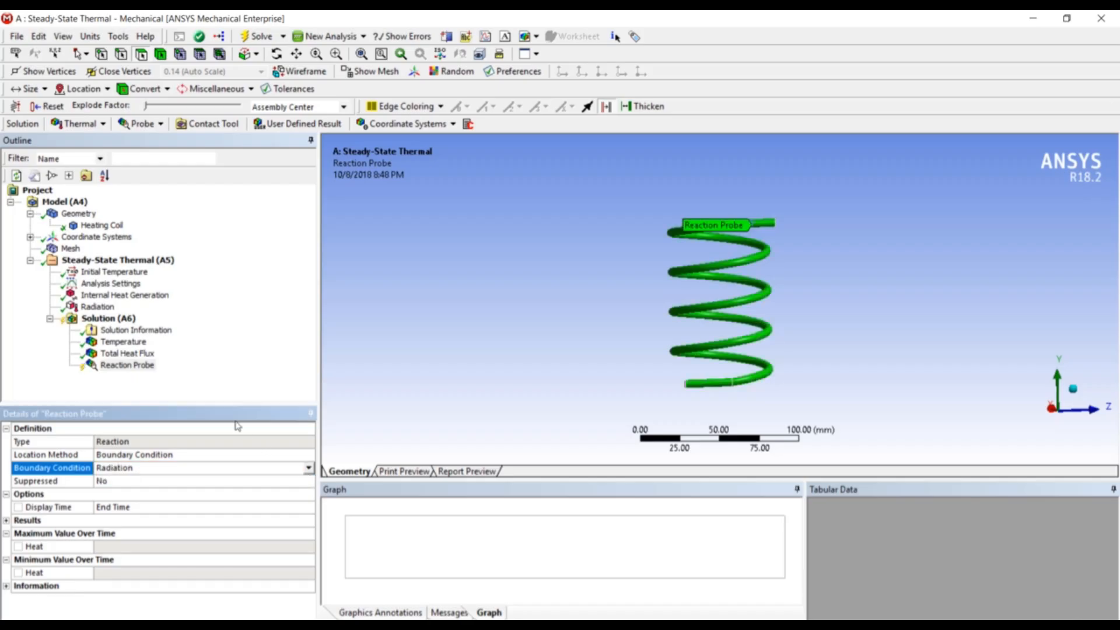
right_click(149, 370)
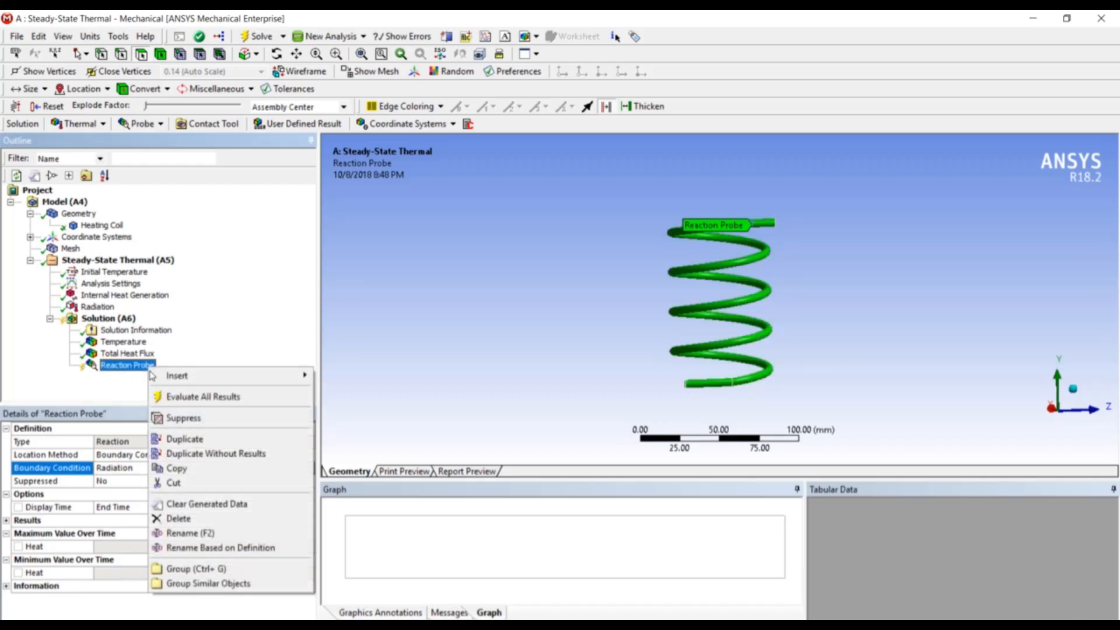
left_click(178, 398)
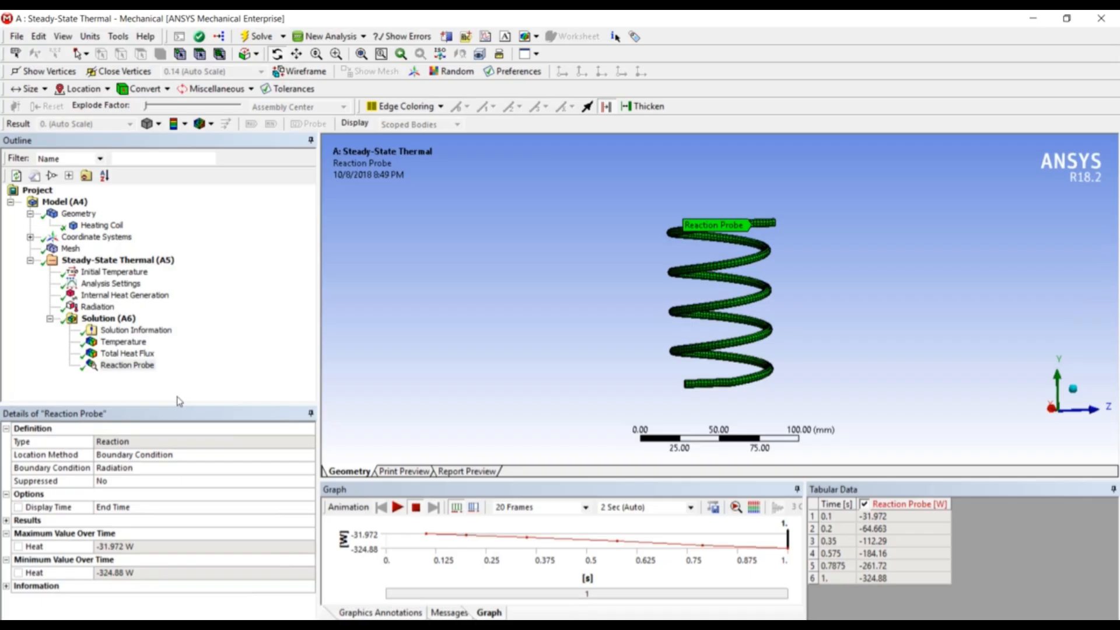
left_click(151, 369)
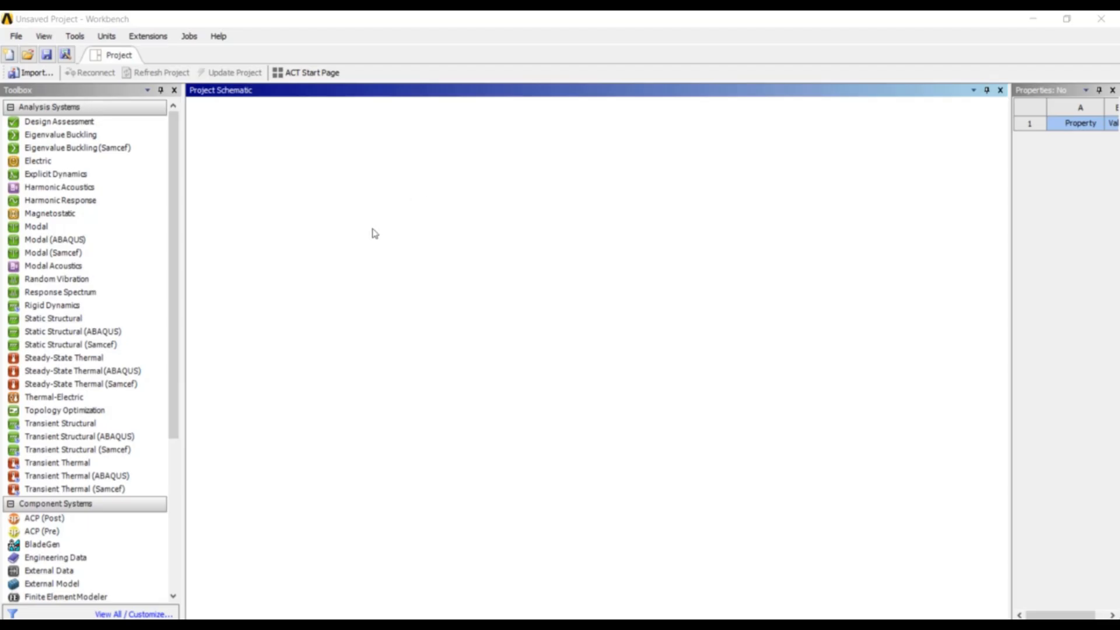
Step: Create a Steady-State Thermal analysis system in the empty Workbench project and open its Engineering Data
left_click_drag(102, 361, 263, 165)
double_click(263, 165)
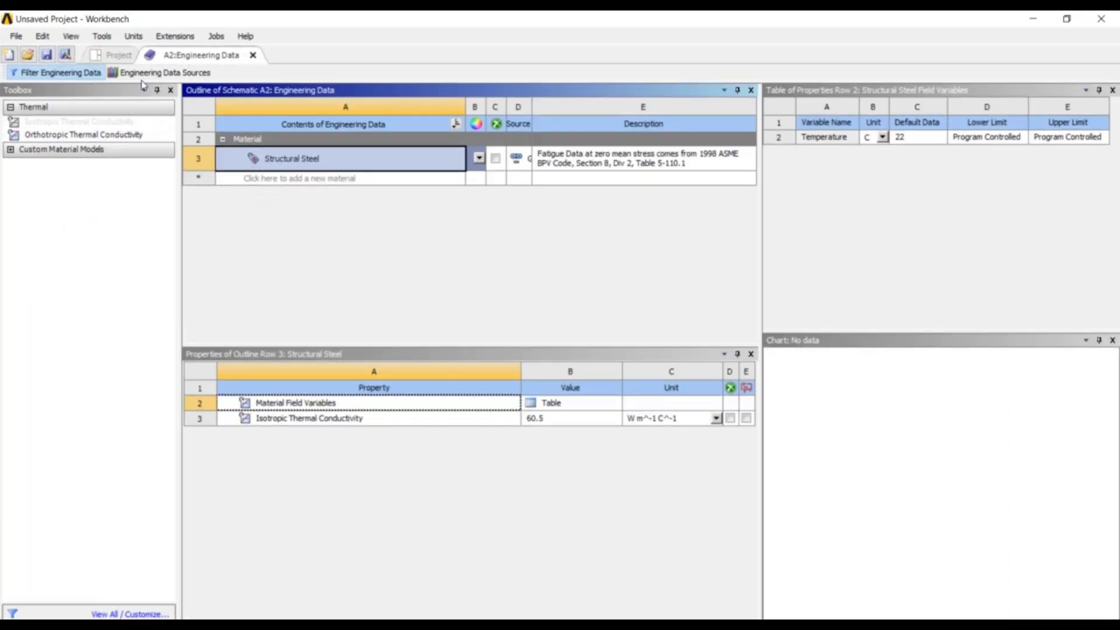
Step: Add Gray Cast Iron and Polyethylene from the General Materials library to the engineering data and return to the project schematic
left_click(160, 72)
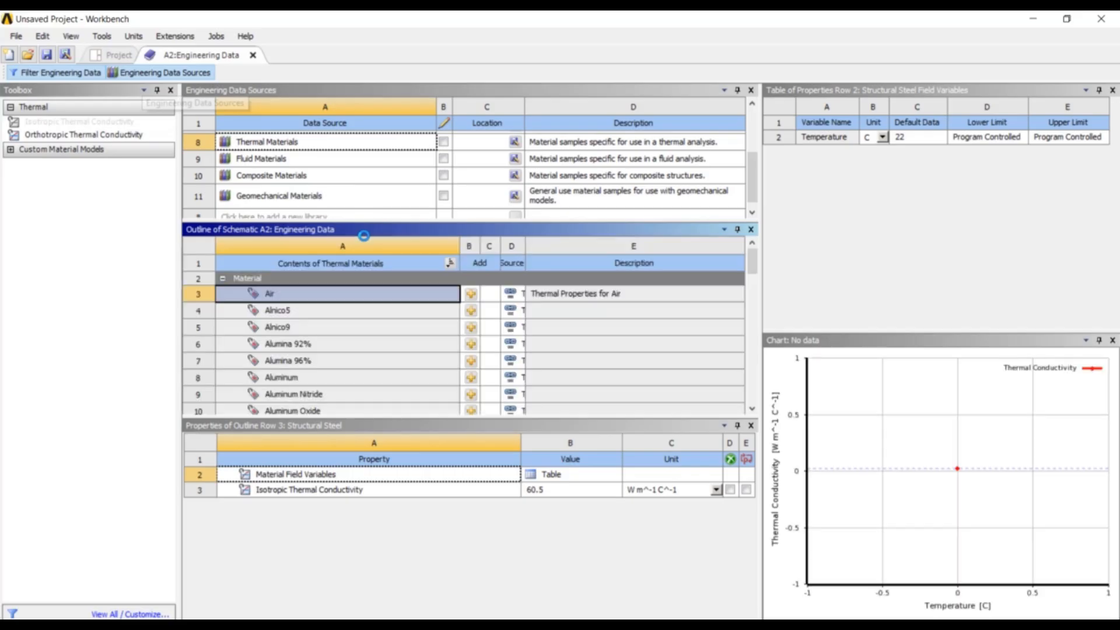
scroll(358, 198, "up", 3)
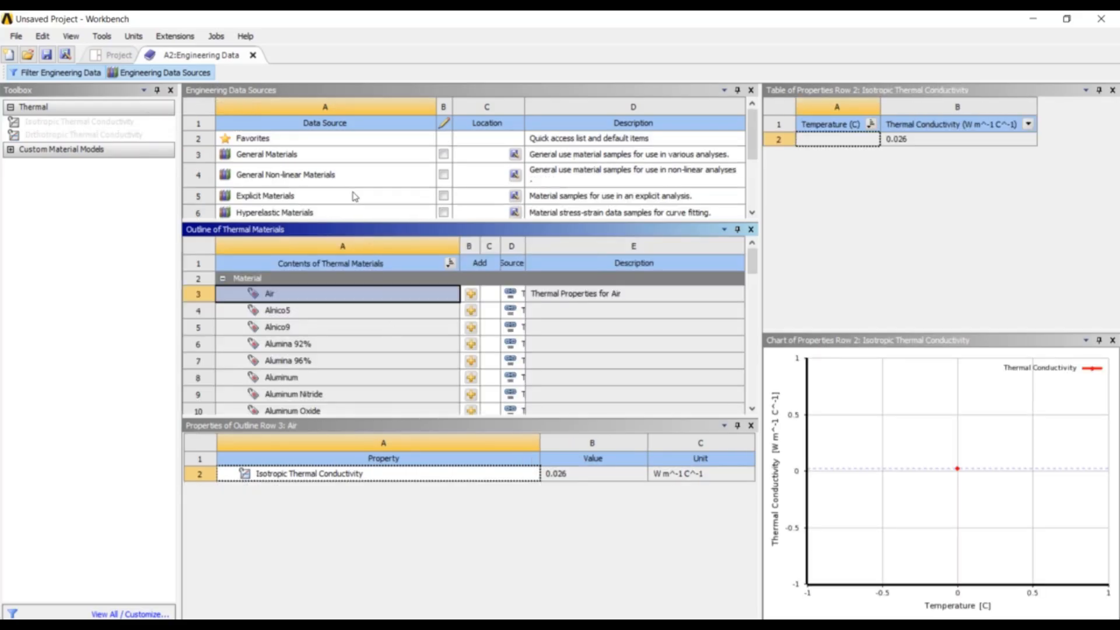
left_click(356, 155)
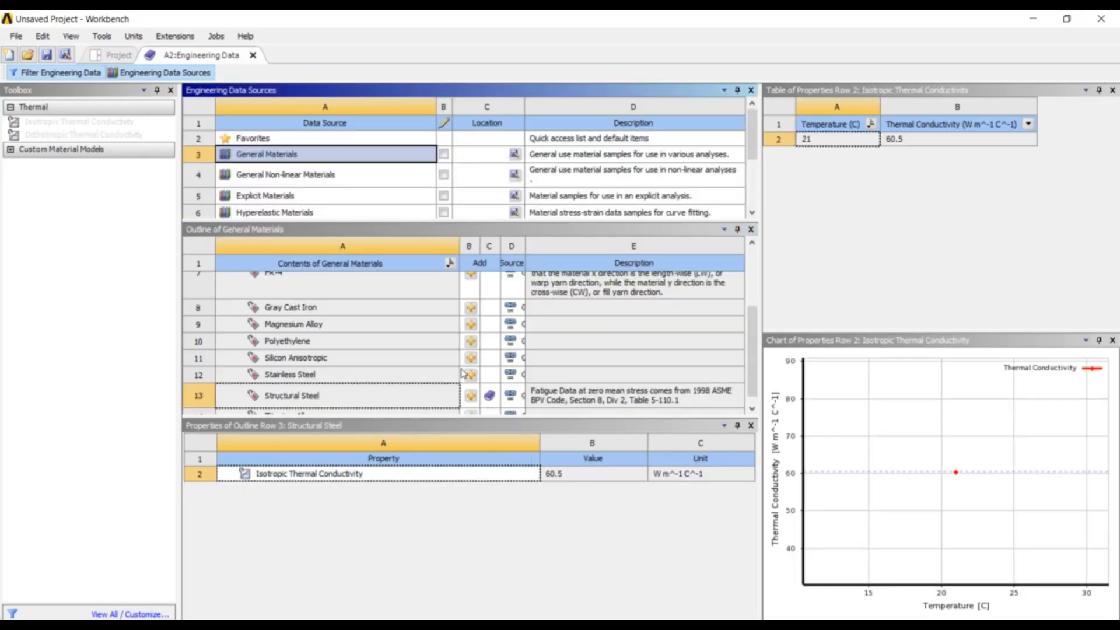
left_click(468, 307)
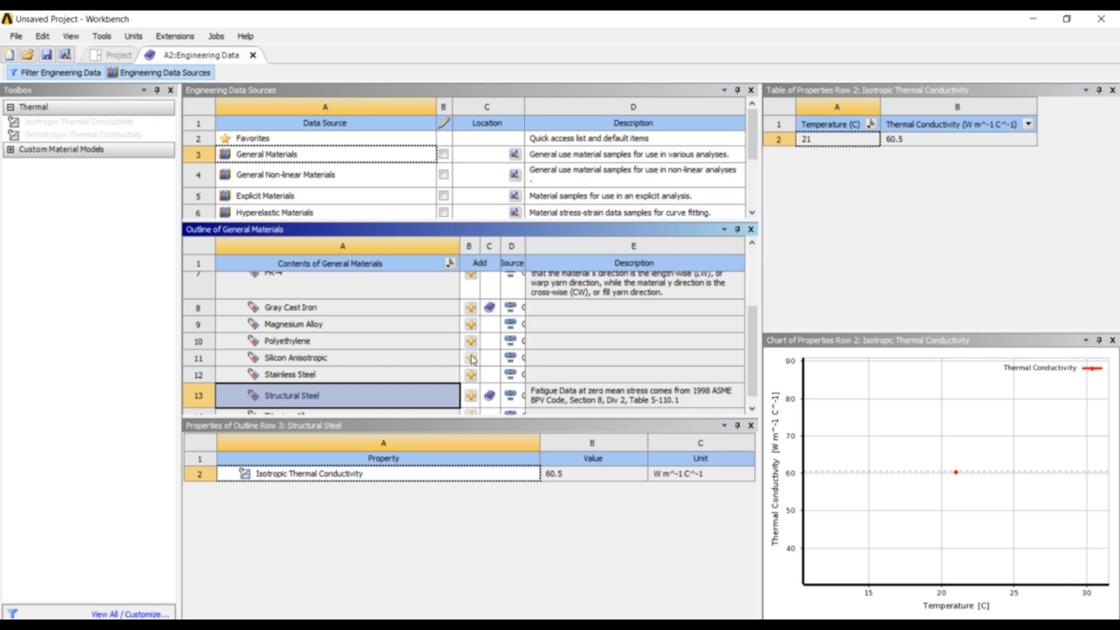
left_click(471, 342)
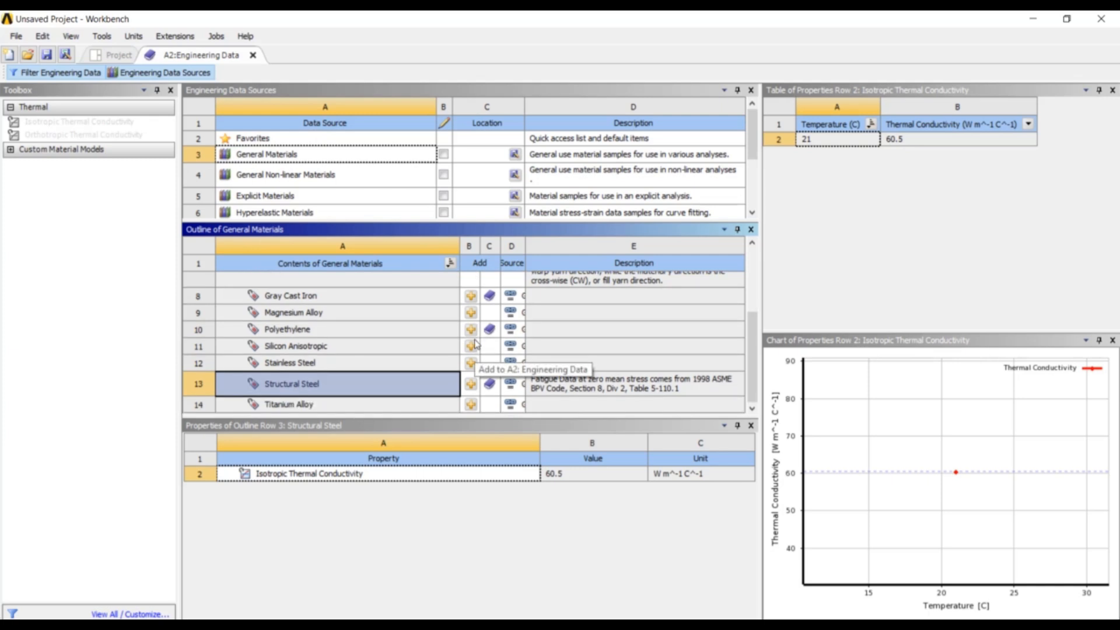
scroll(476, 344, "up", 3)
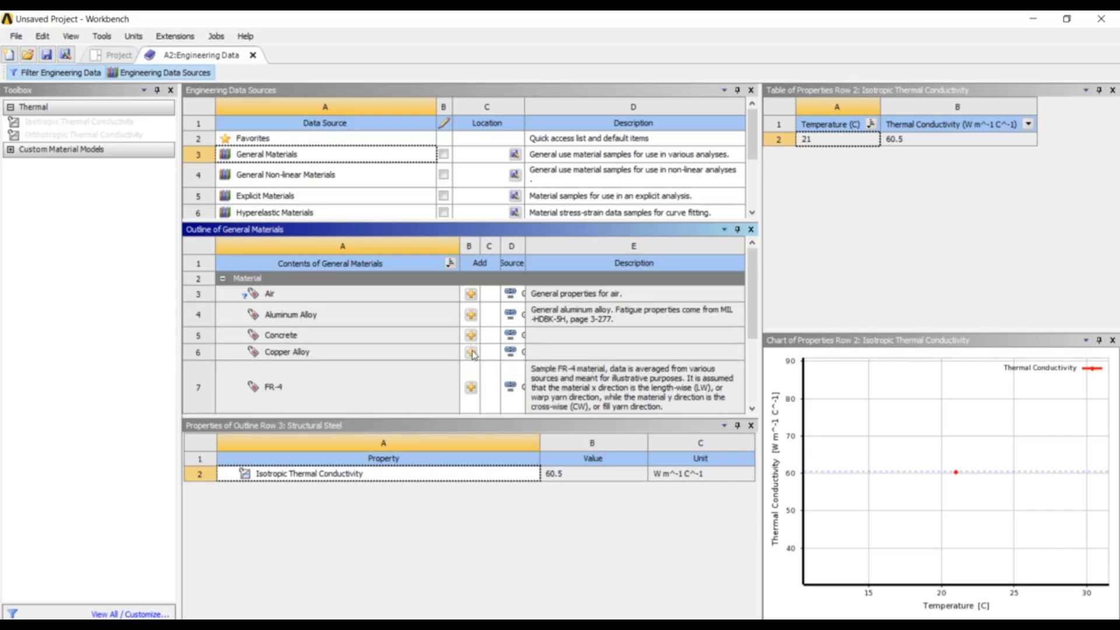
scroll(472, 353, "down", 3)
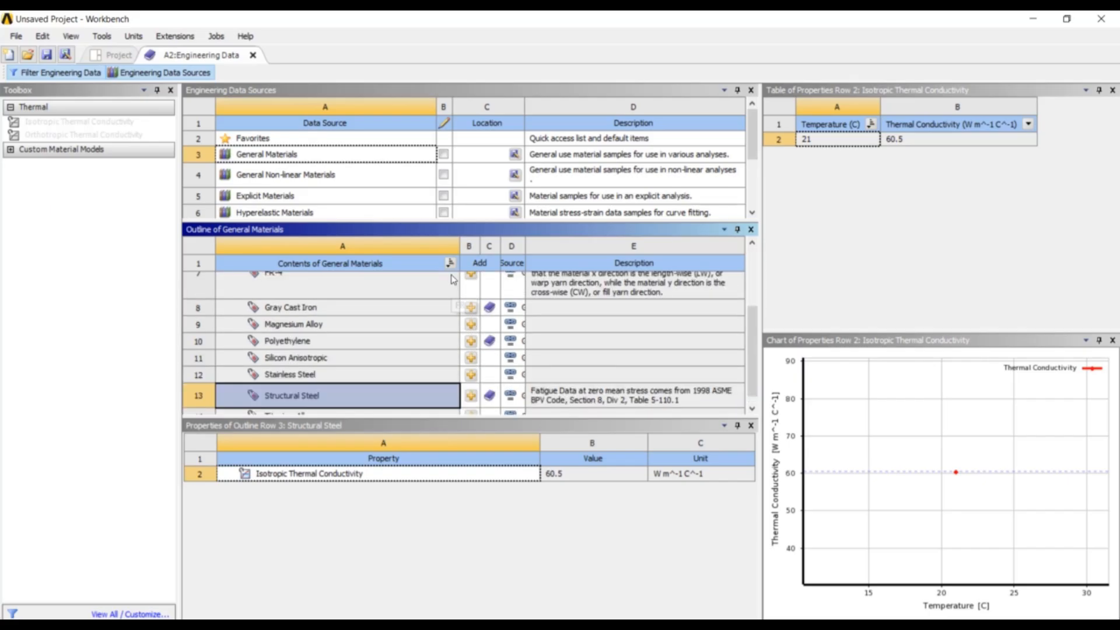
left_click(253, 55)
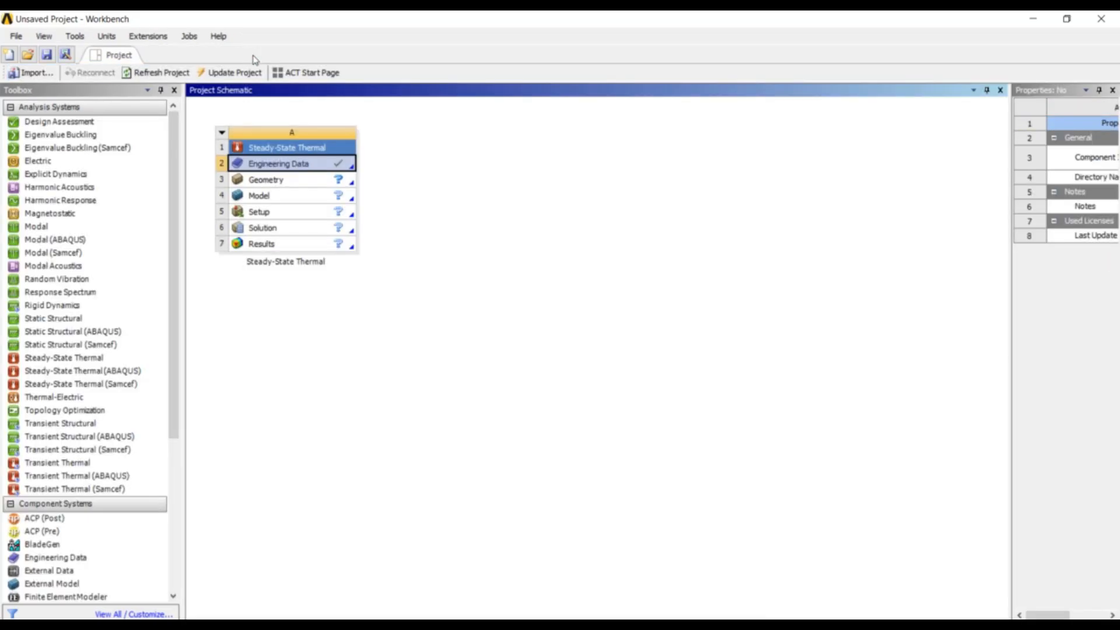
Step: Import Solenoid.stp as the geometry of the Steady-State Thermal system and open its model for editing
left_click(325, 187)
right_click(325, 187)
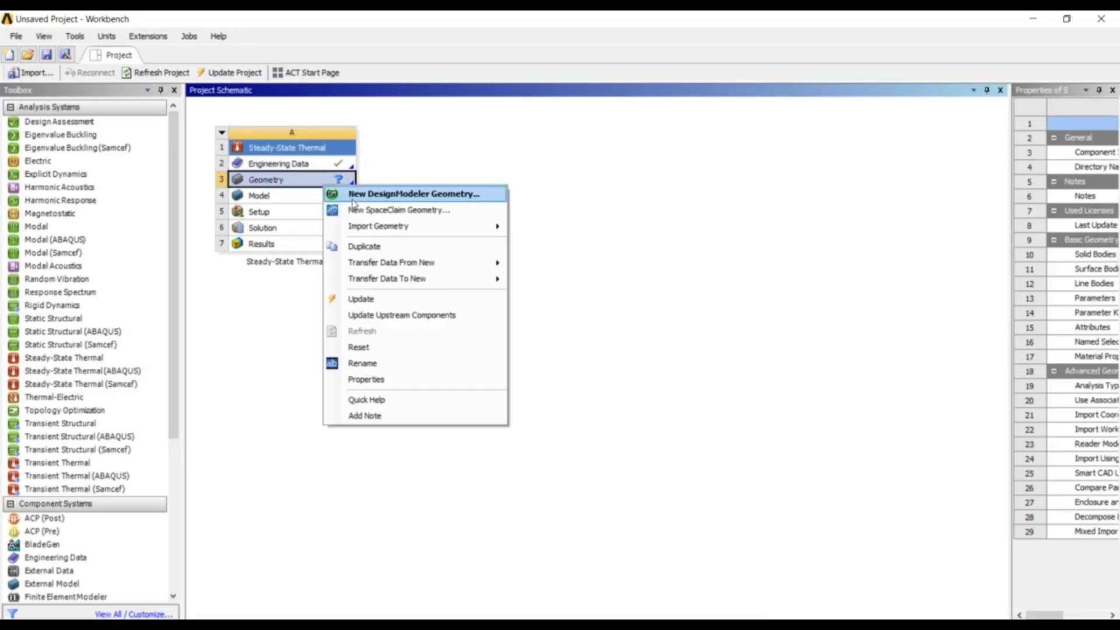
mouse_move(389, 229)
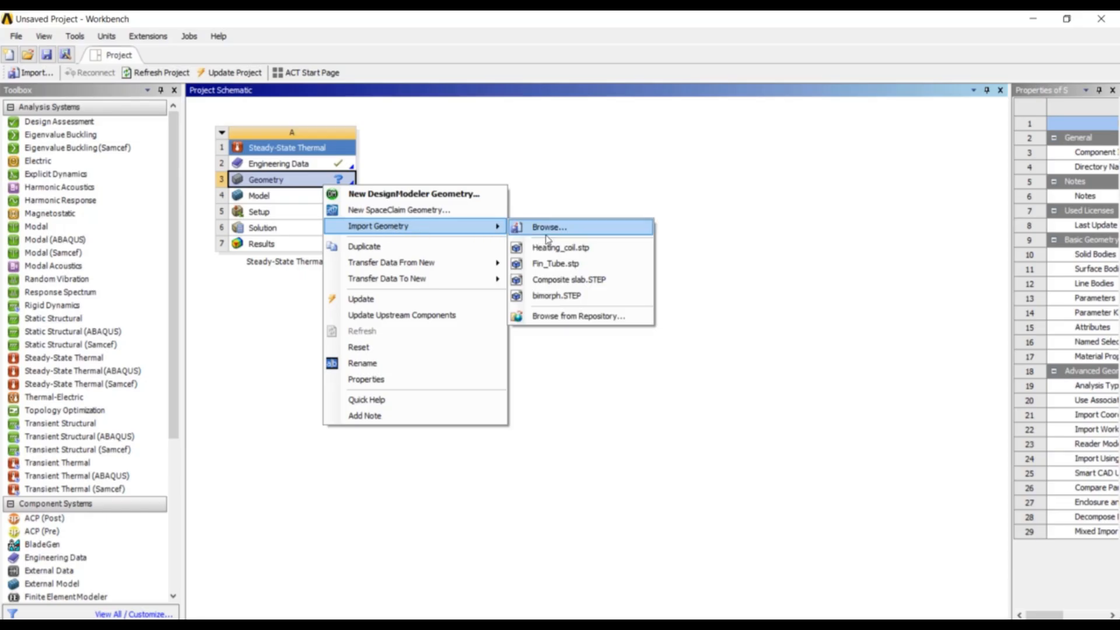
left_click(564, 229)
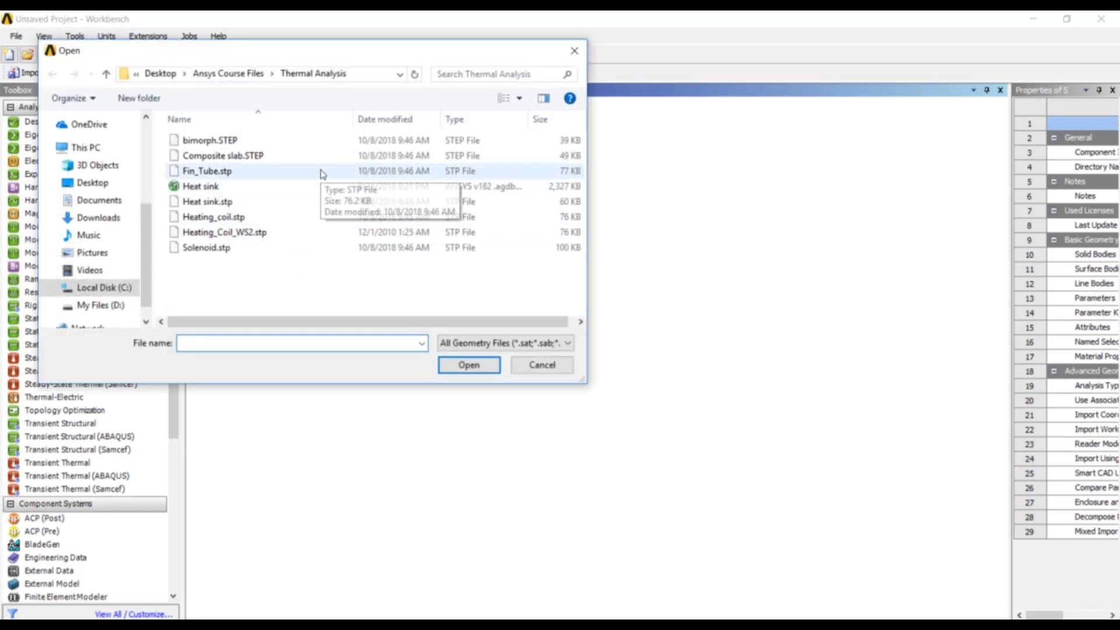
left_click(316, 251)
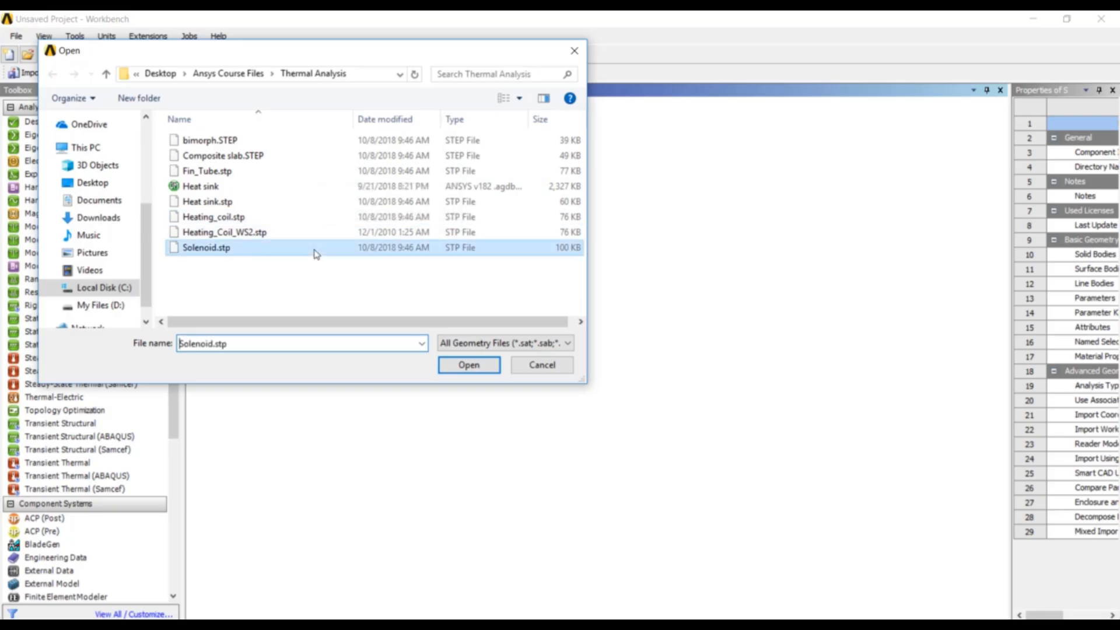
left_click(456, 362)
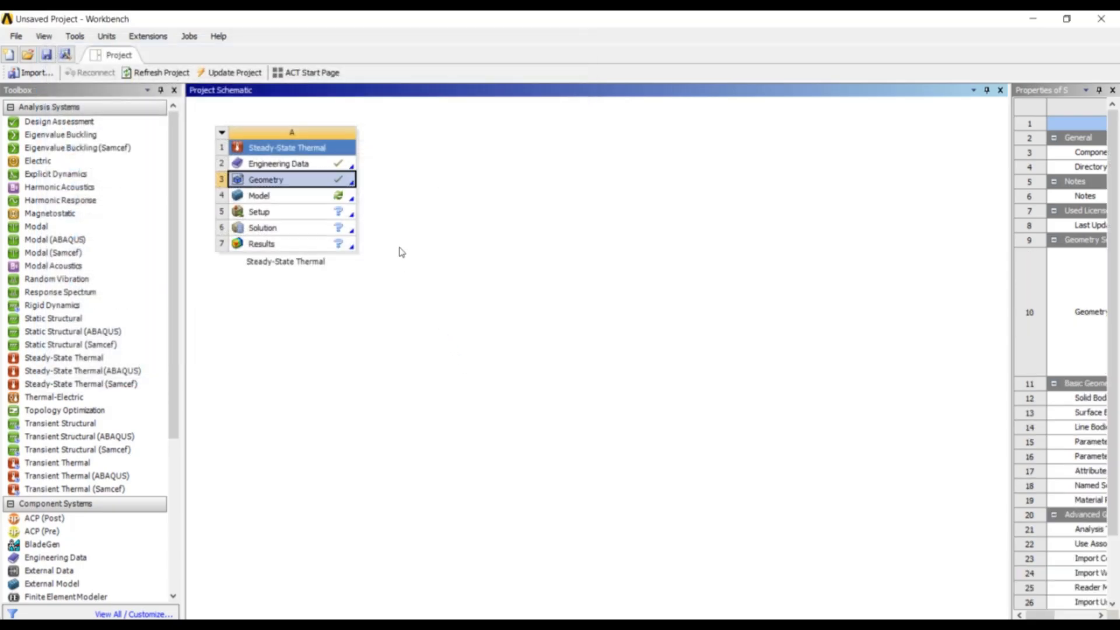
double_click(337, 197)
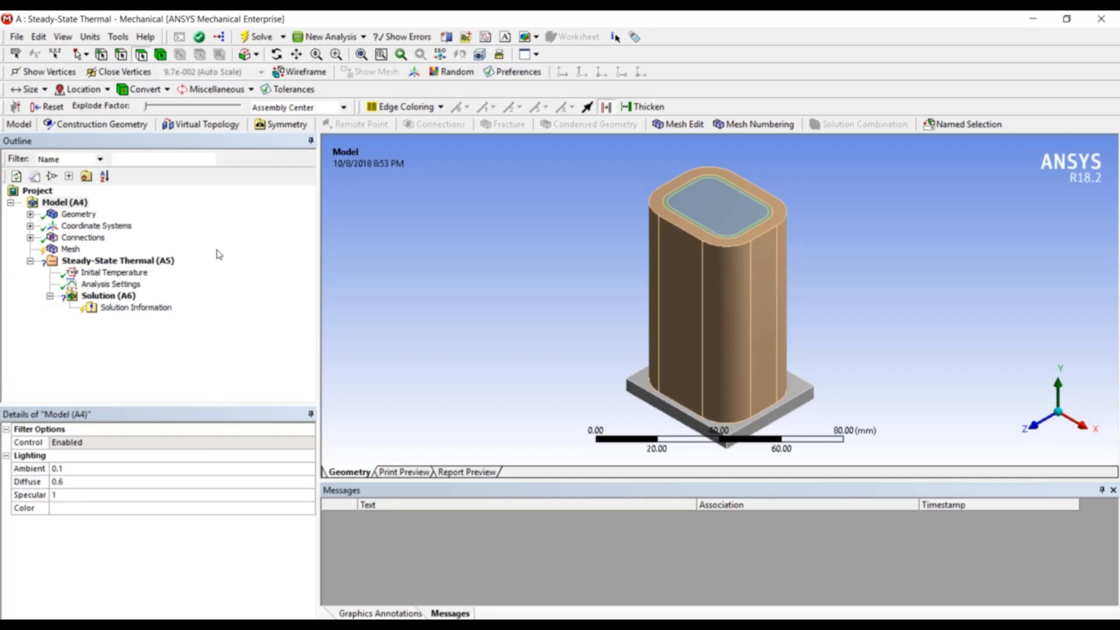
Step: Assign Gray Cast Iron to the Core body and Polyethylene to the Insulator body
left_click(30, 214)
left_click(92, 226)
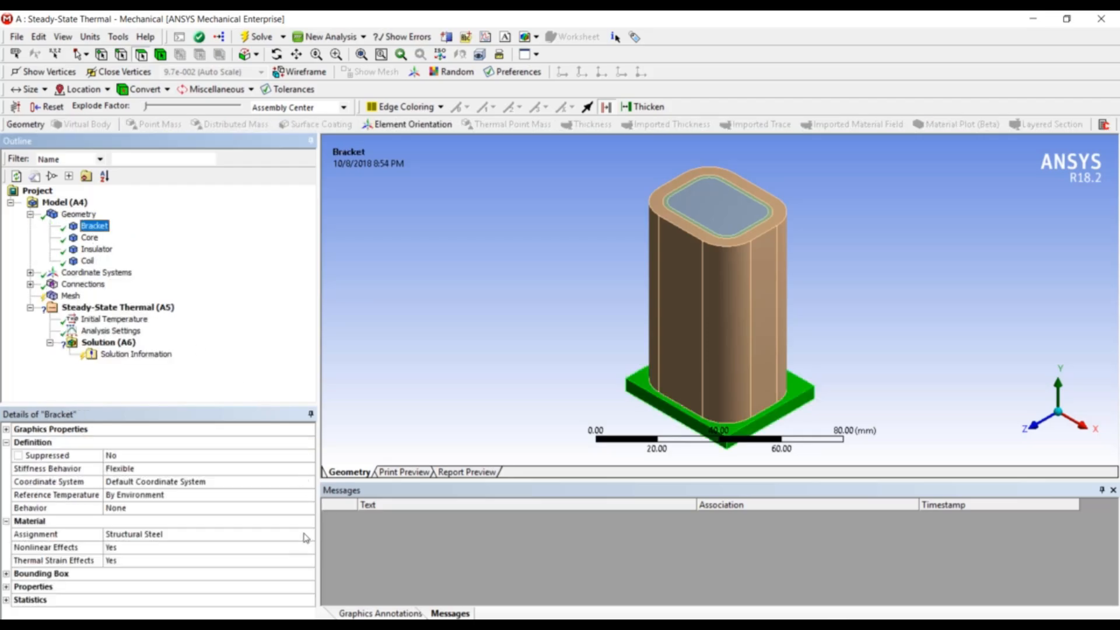
left_click(89, 238)
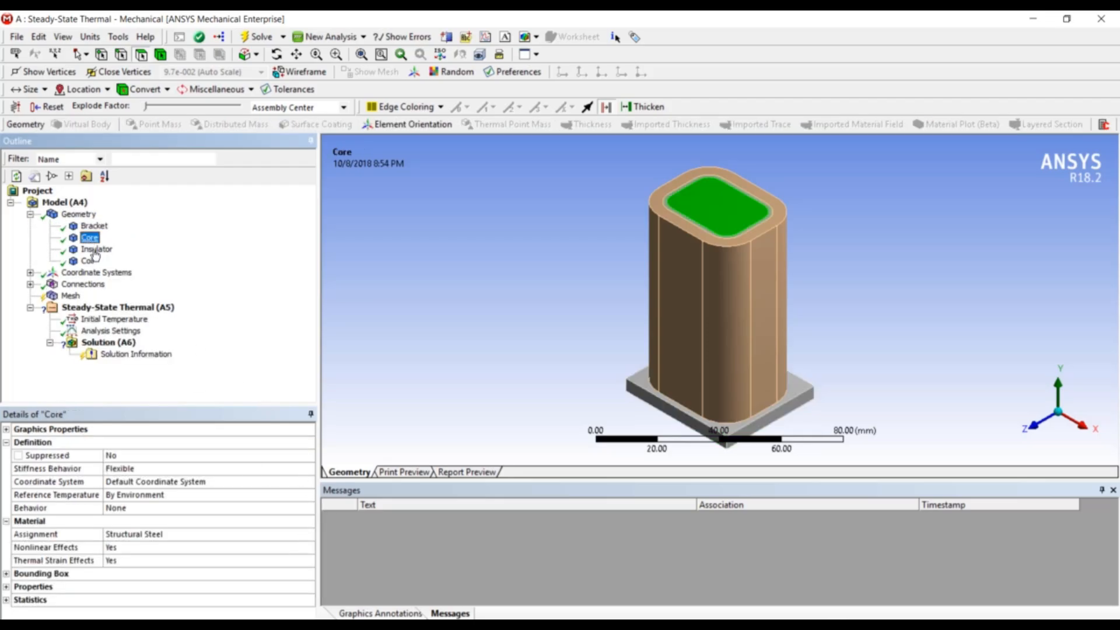
left_click(312, 533)
left_click(312, 534)
left_click(350, 597)
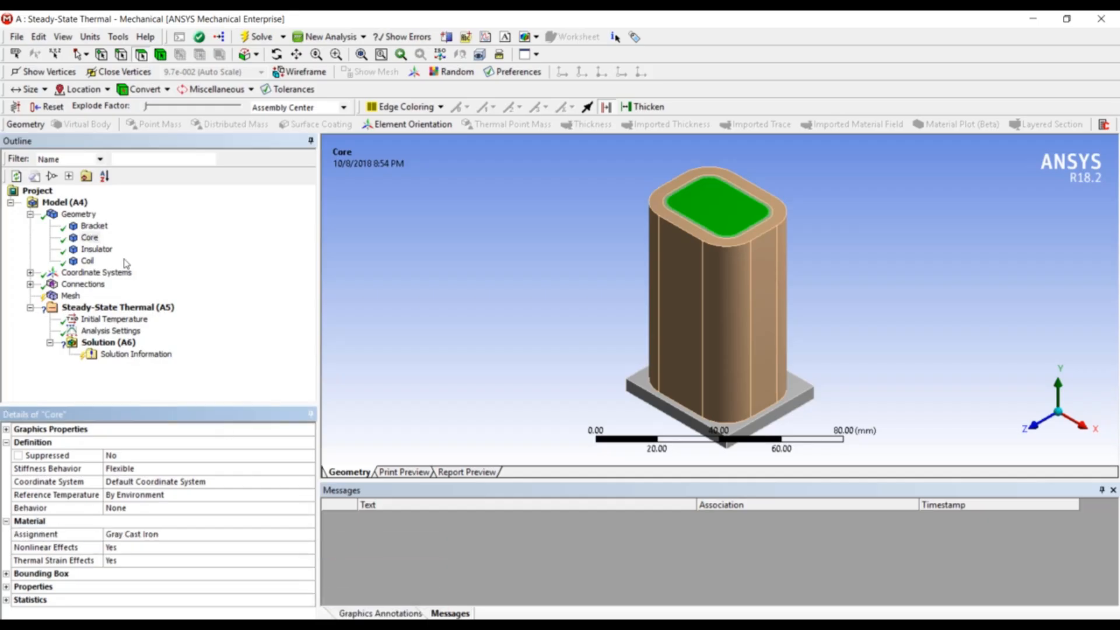
left_click(95, 249)
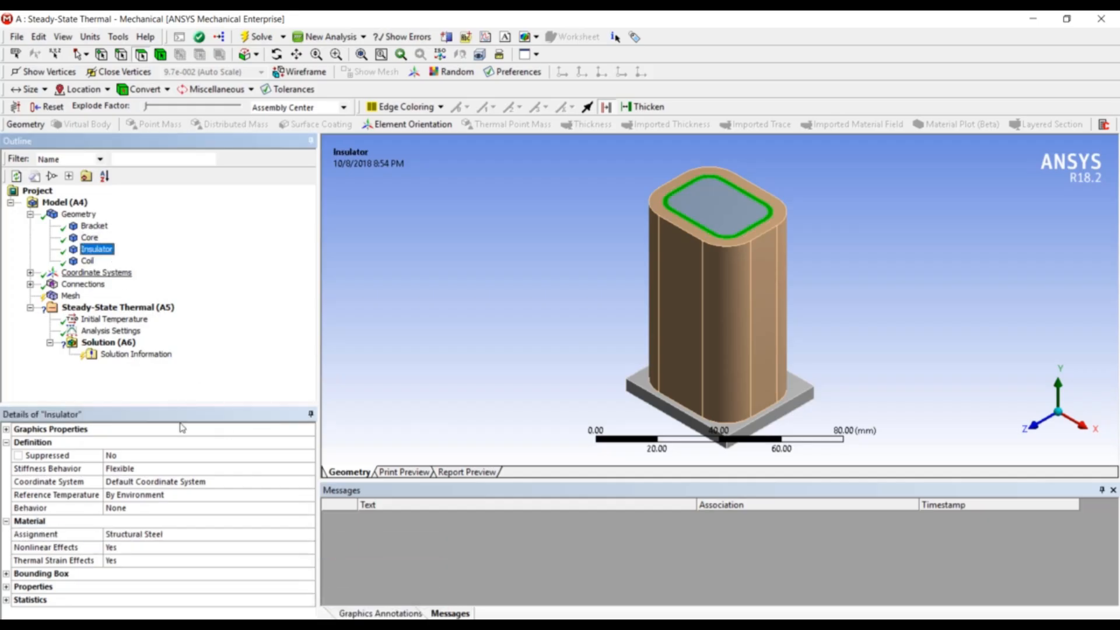
left_click(311, 535)
left_click(349, 608)
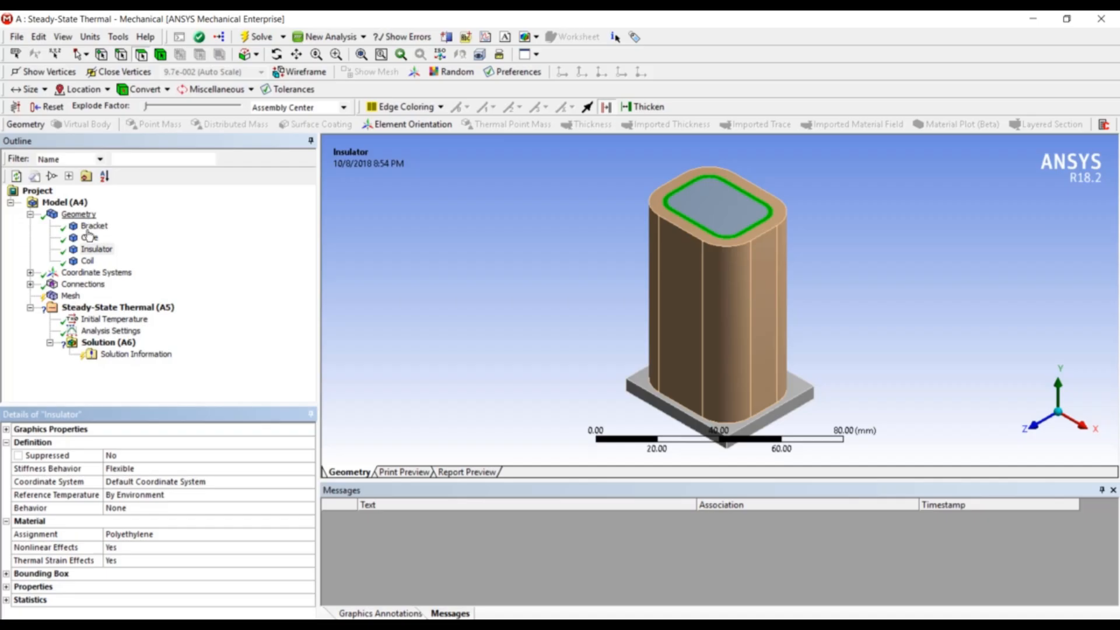
Step: Assign Copper Alloy to the Coil body and generate the mesh with default settings
left_click(88, 261)
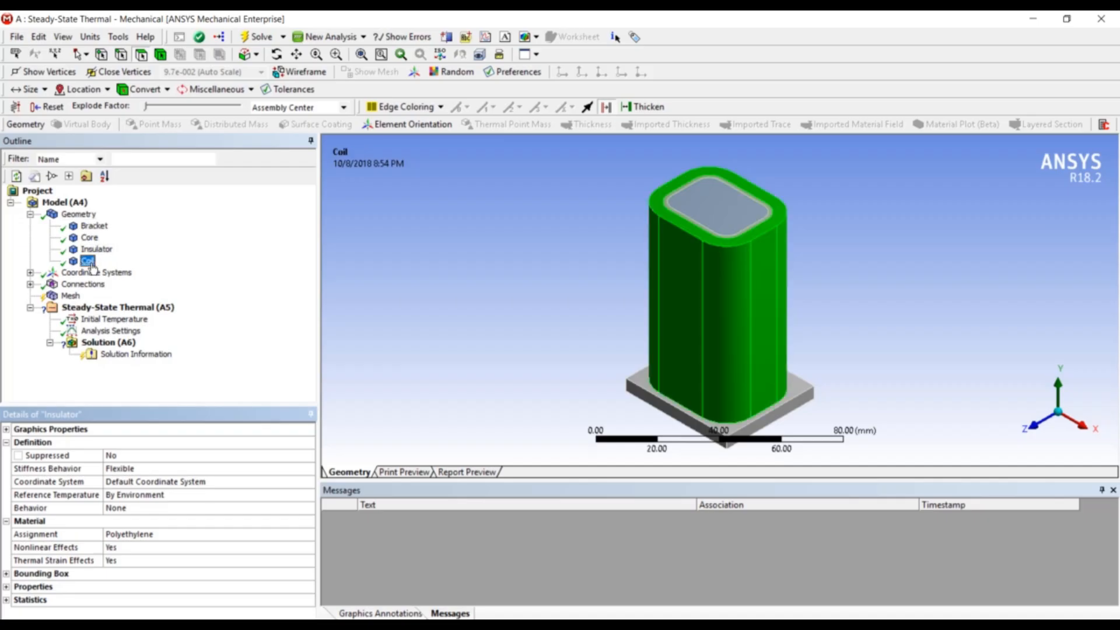
left_click(301, 535)
left_click(310, 534)
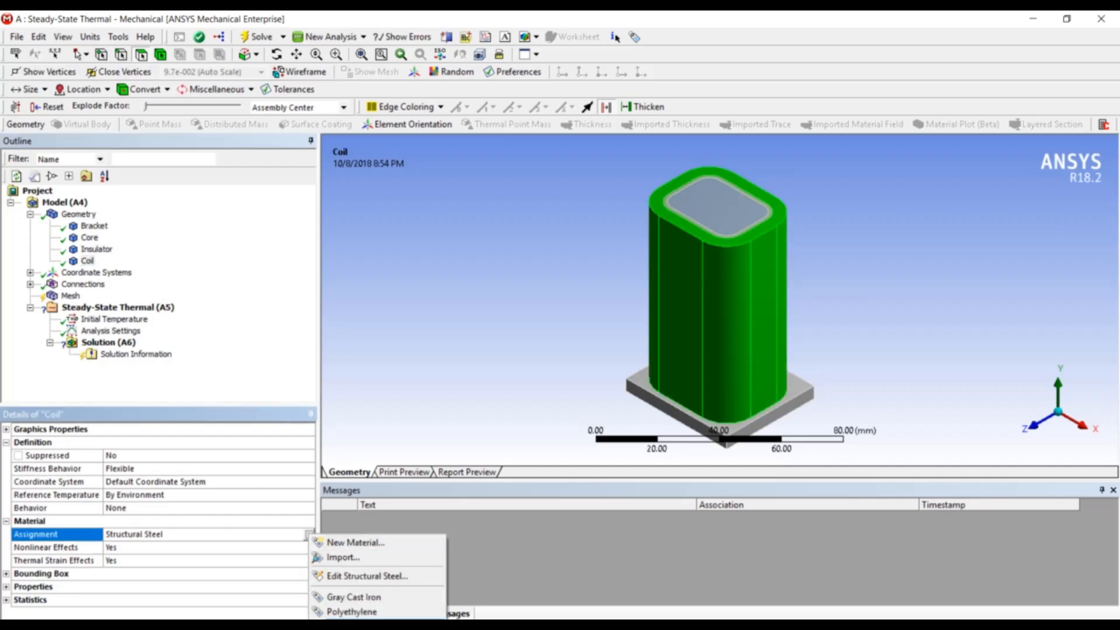
left_click(354, 625)
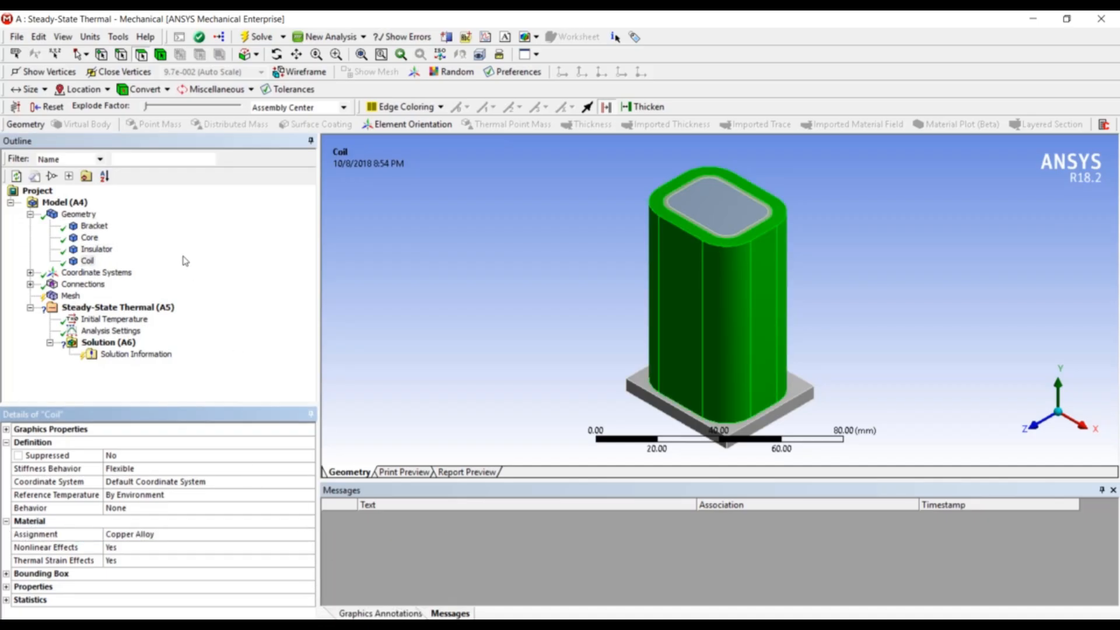
right_click(76, 294)
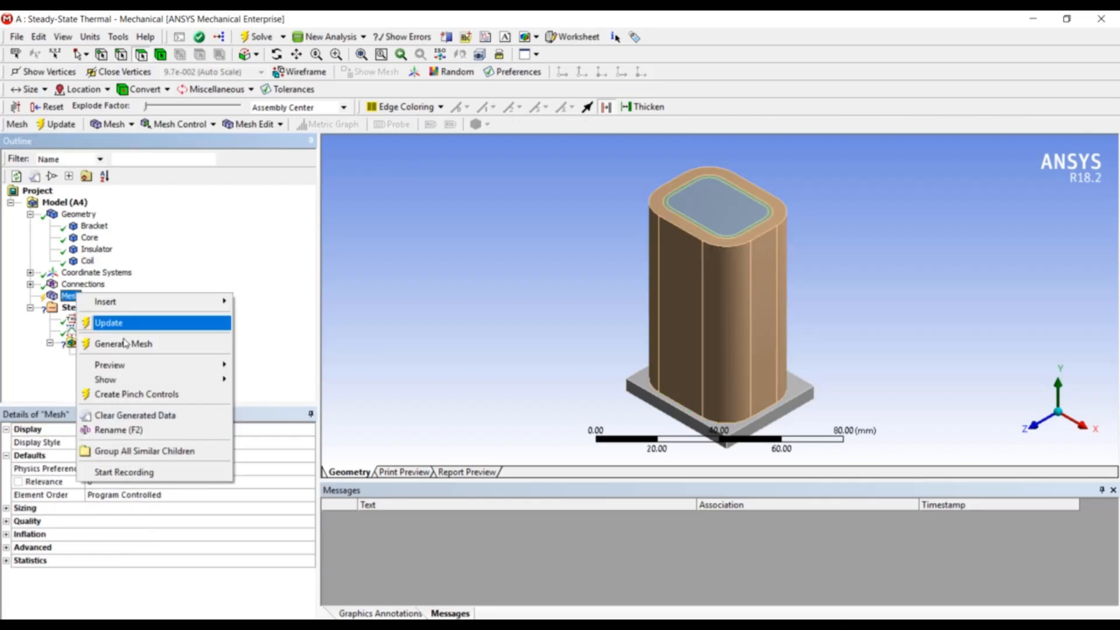
left_click(124, 343)
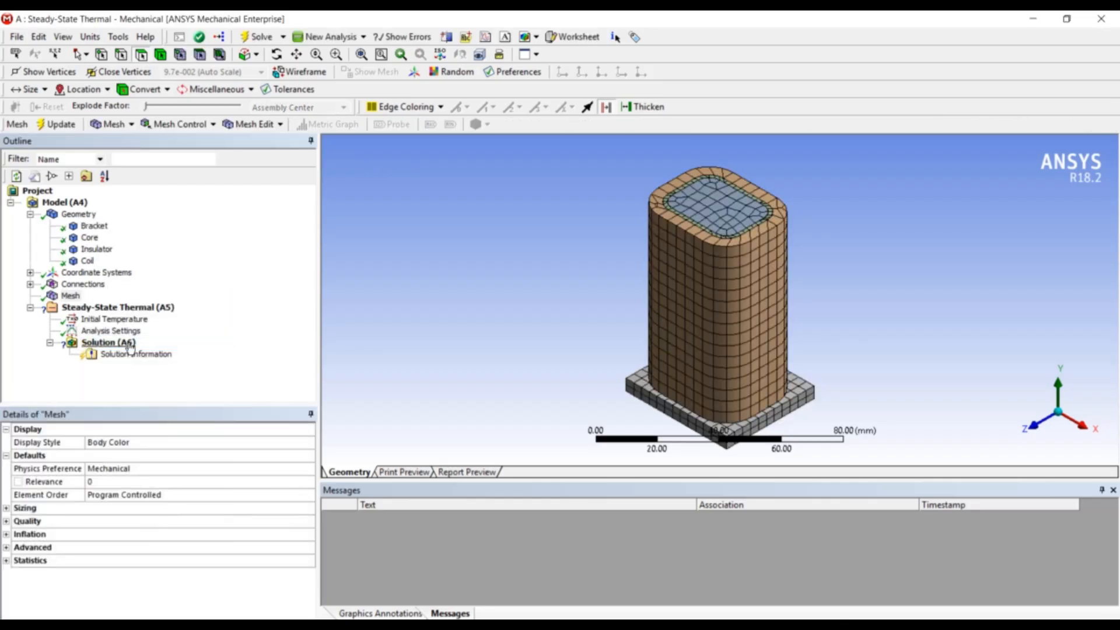
Step: Add an Internal Heat Generation load of 0.01 W/mm³ to the core body
left_click(158, 313)
right_click(158, 312)
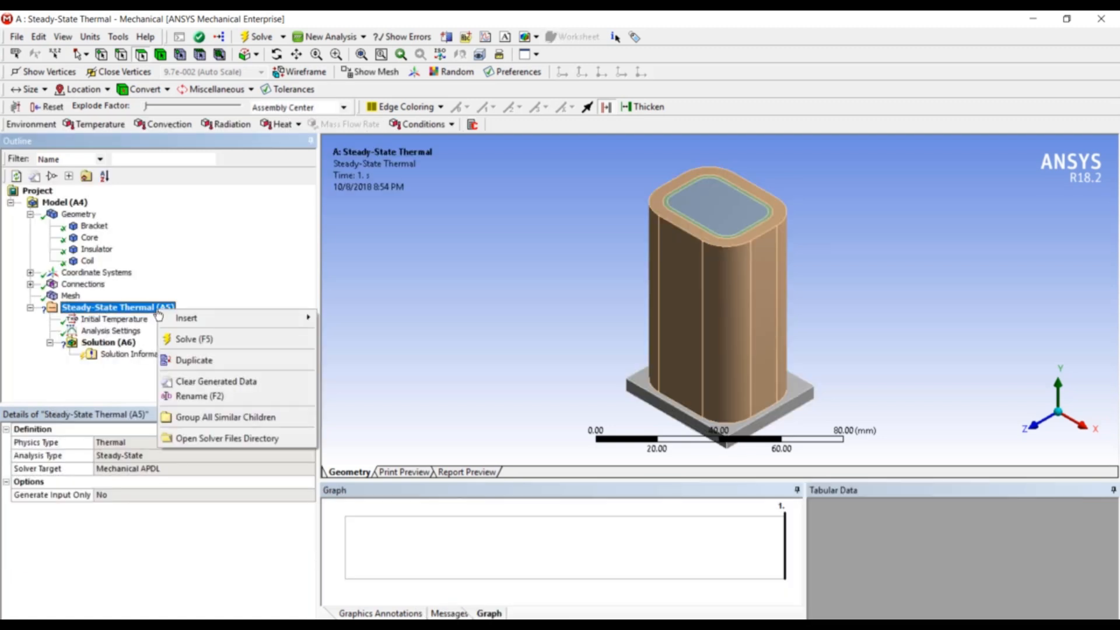
mouse_move(192, 318)
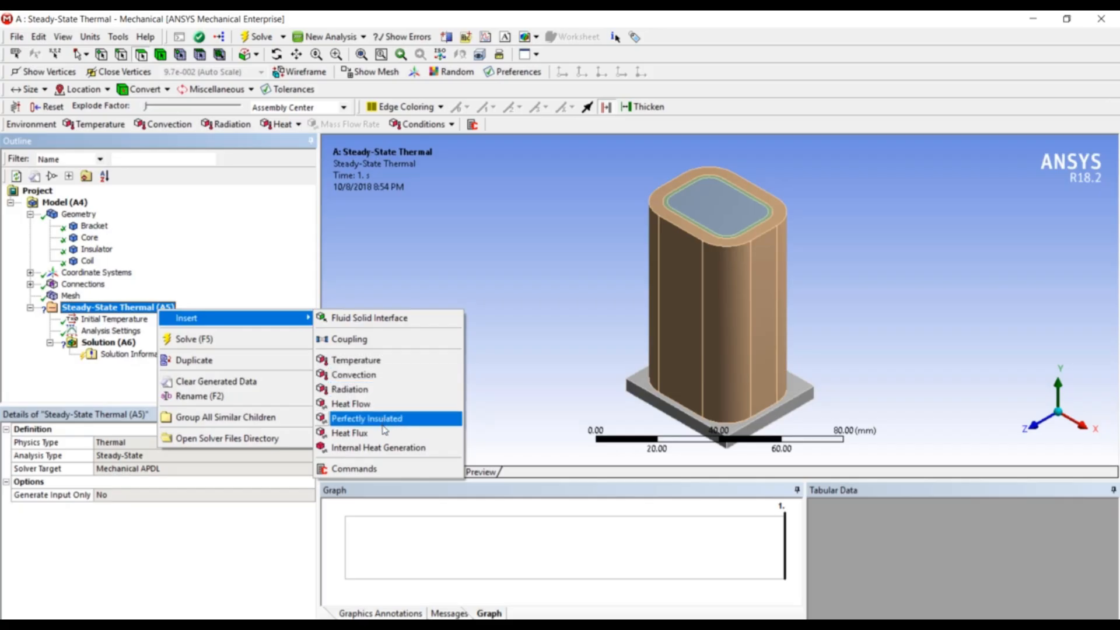
left_click(384, 449)
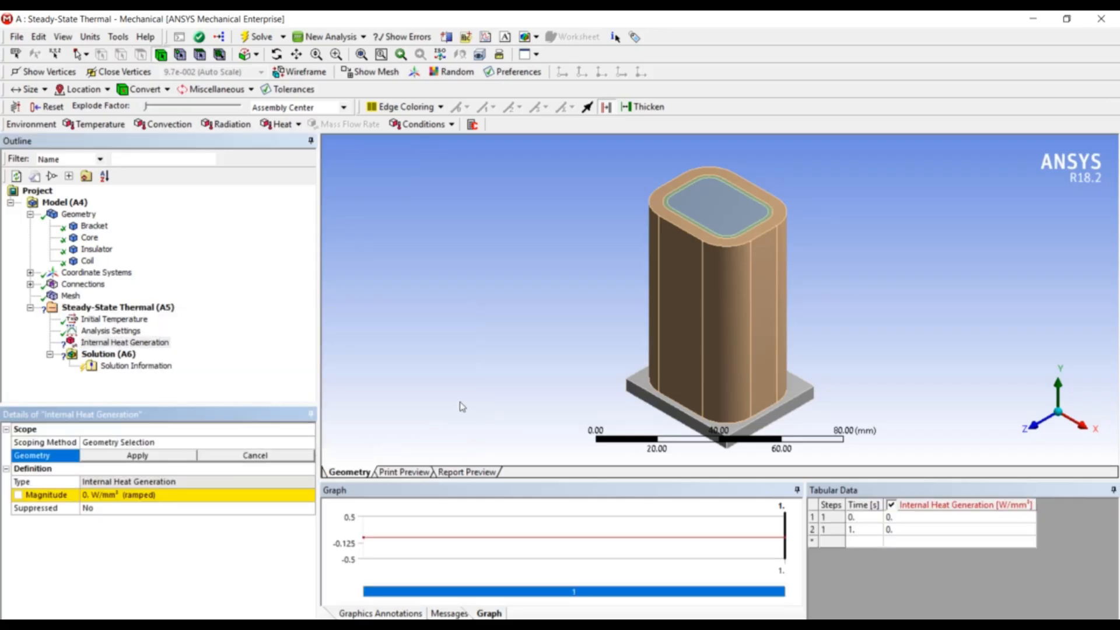
left_click(708, 211)
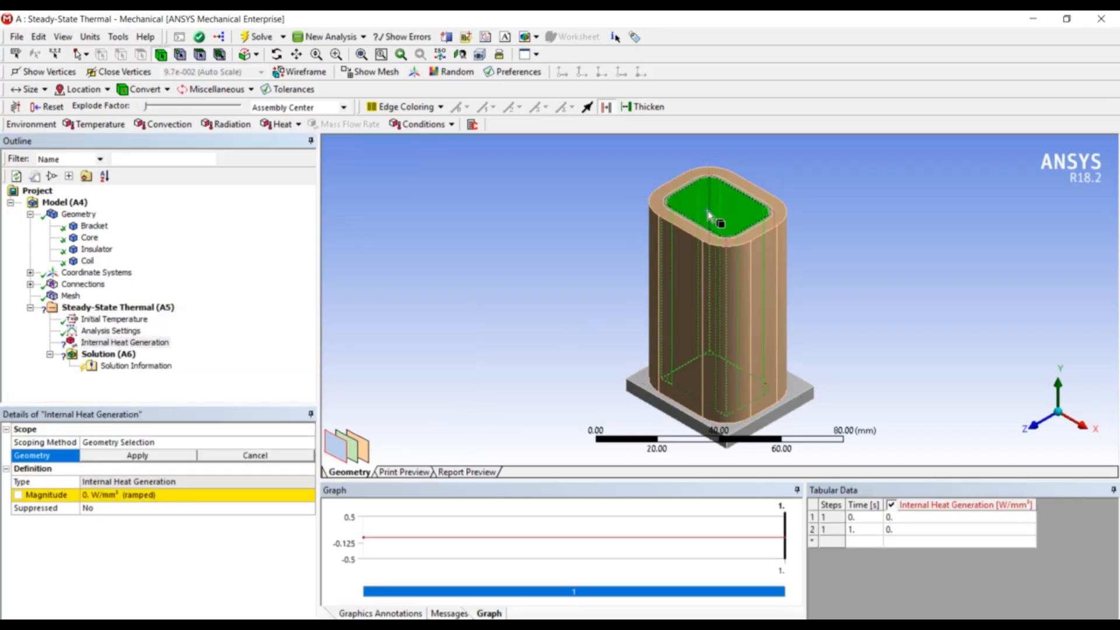
left_click(136, 457)
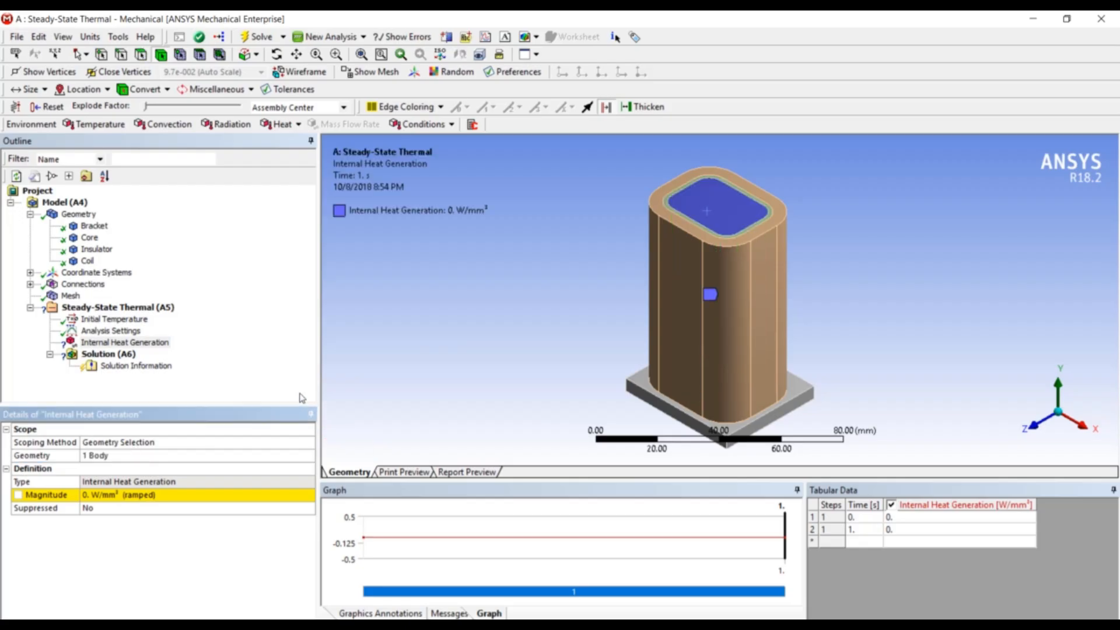
left_click(157, 493)
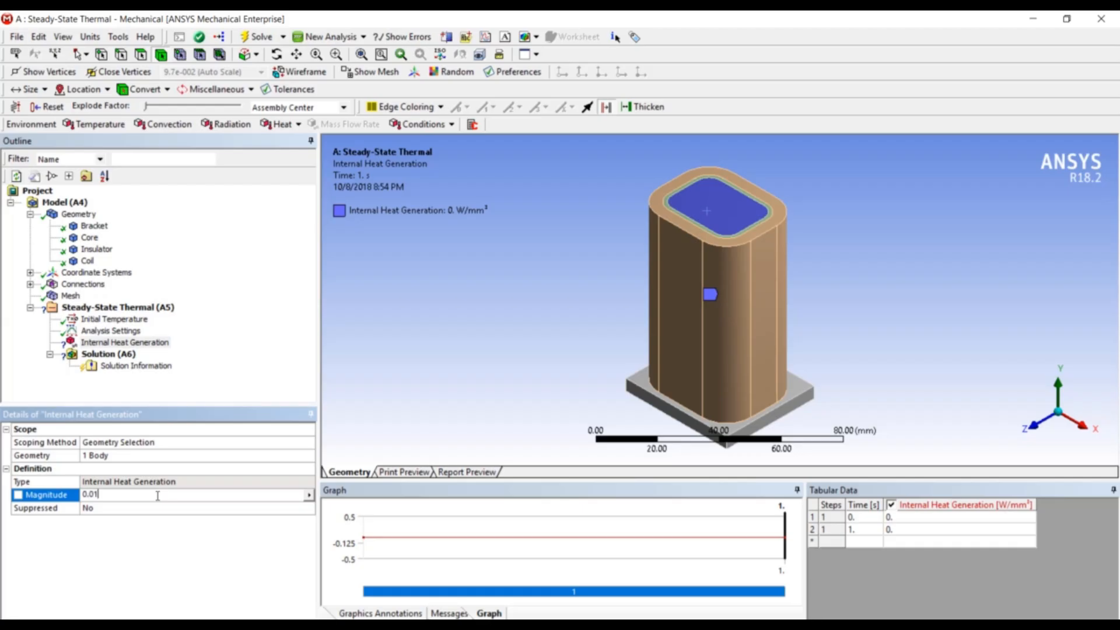
key("Return")
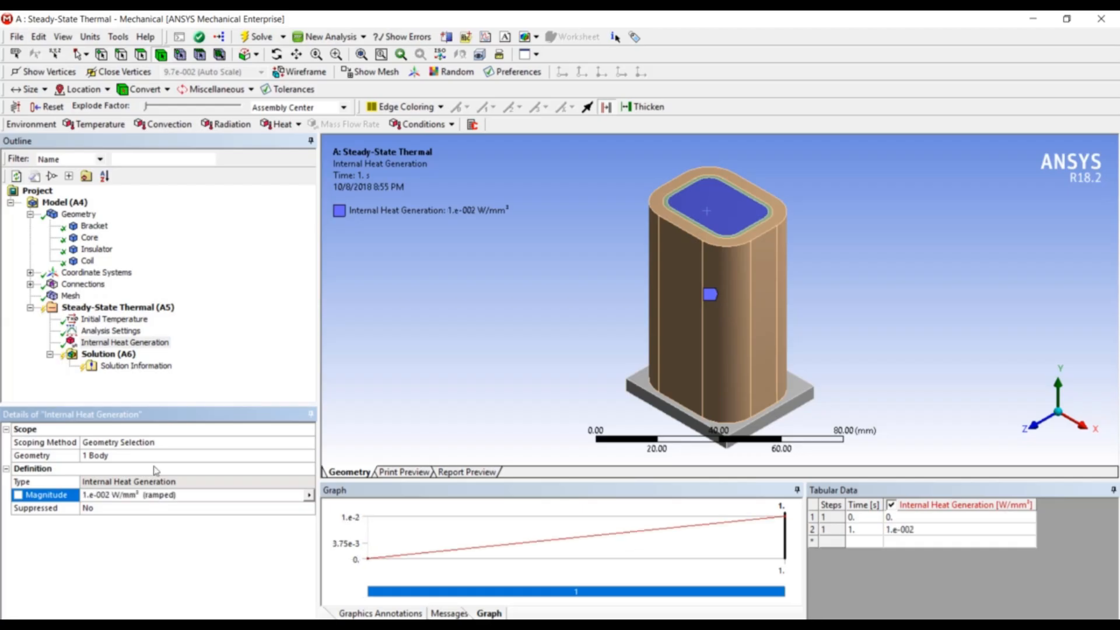
Step: Add a Temperature condition of 25 °C to the bracket's side face on the +X side
right_click(133, 311)
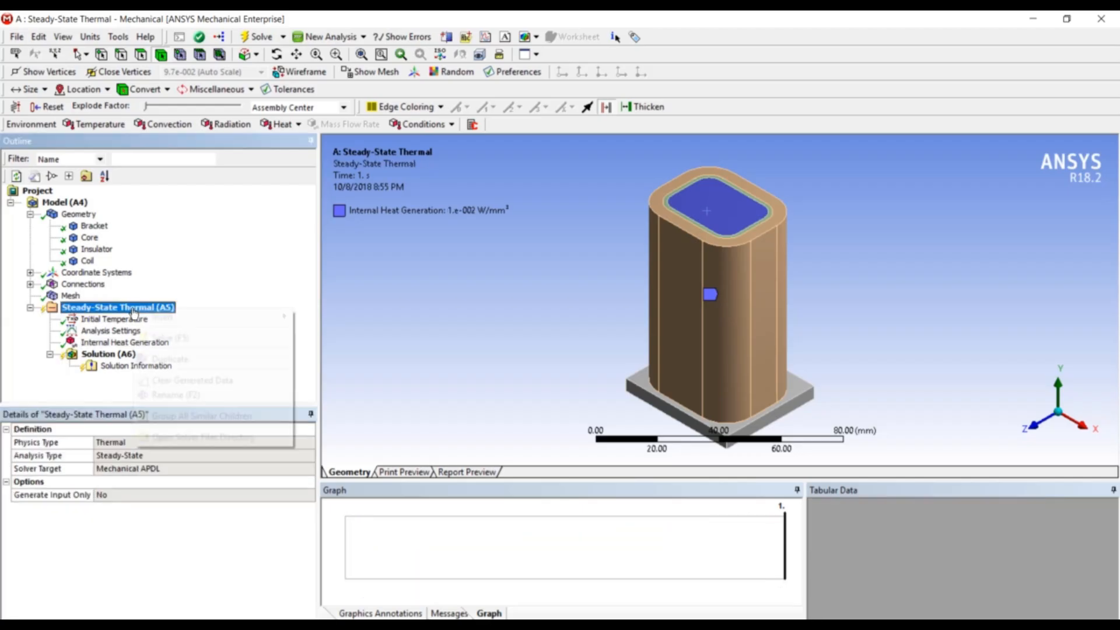
mouse_move(256, 318)
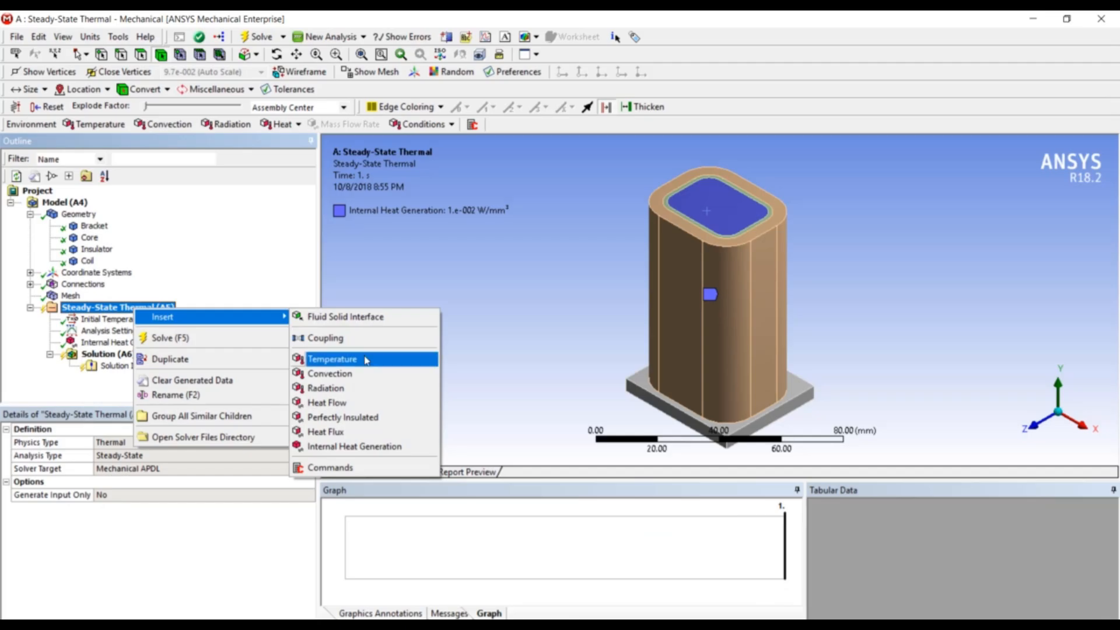
left_click(333, 359)
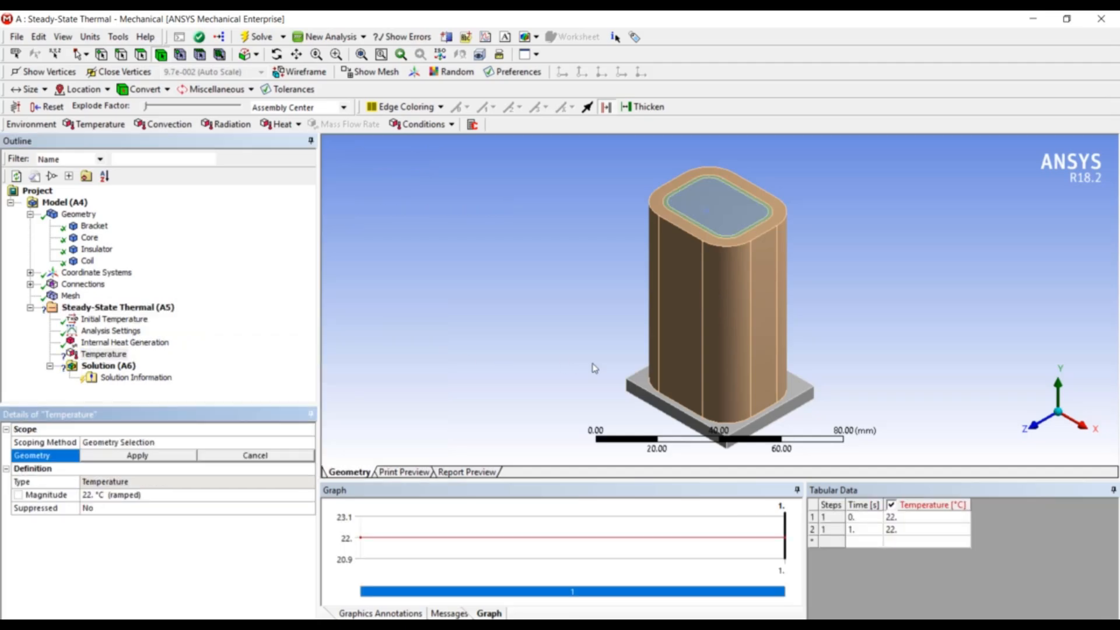
left_click(776, 412)
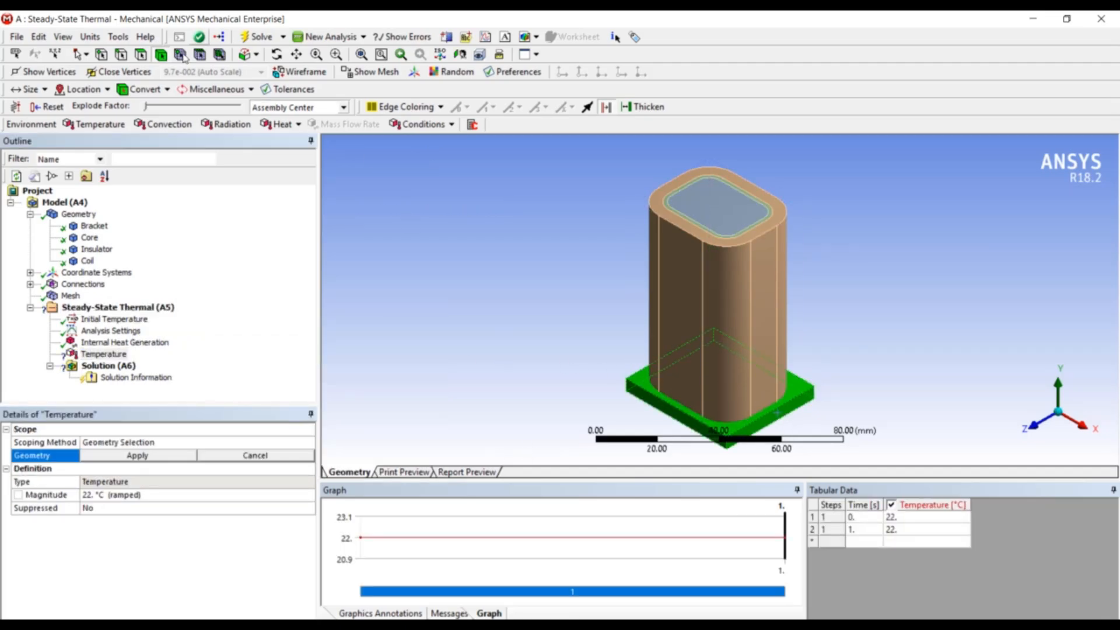
left_click(141, 54)
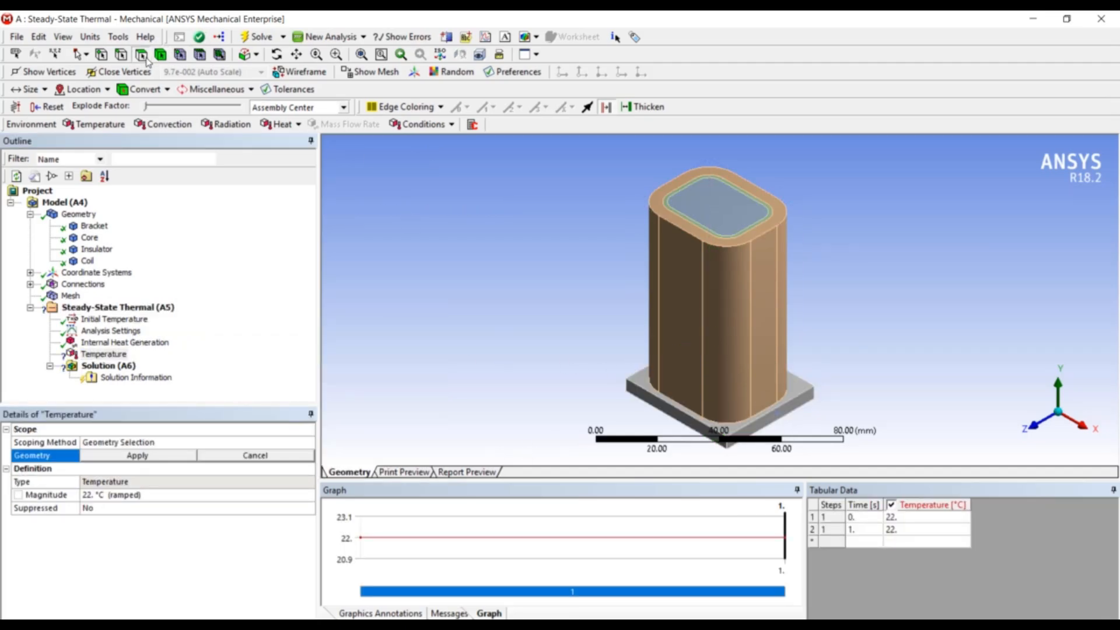
left_click(785, 412)
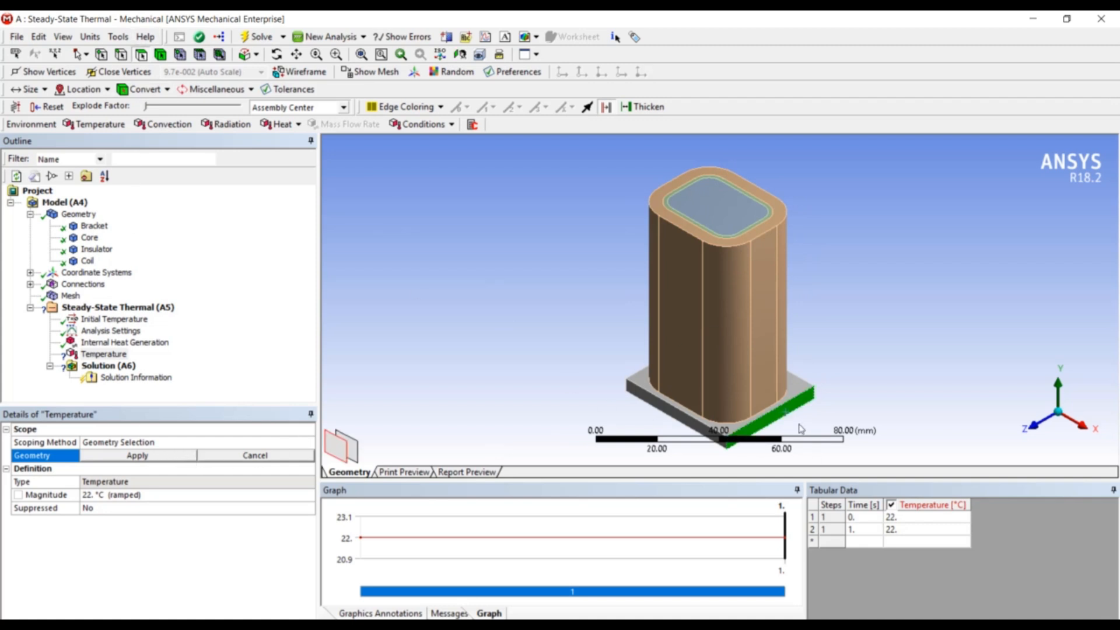
left_click(146, 458)
left_click(148, 495)
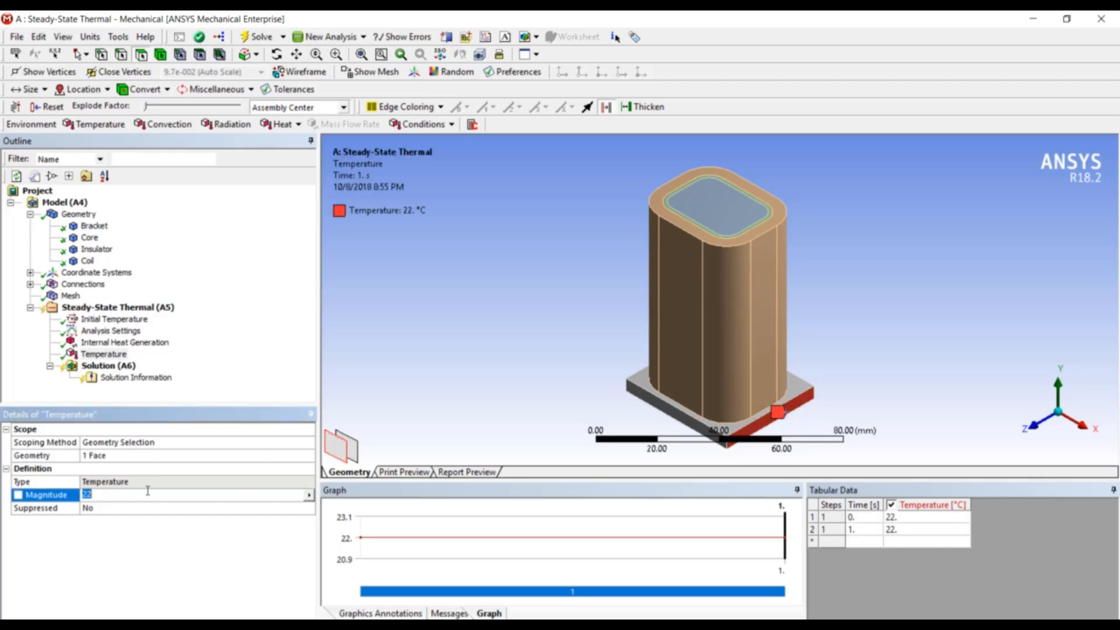
key("Return")
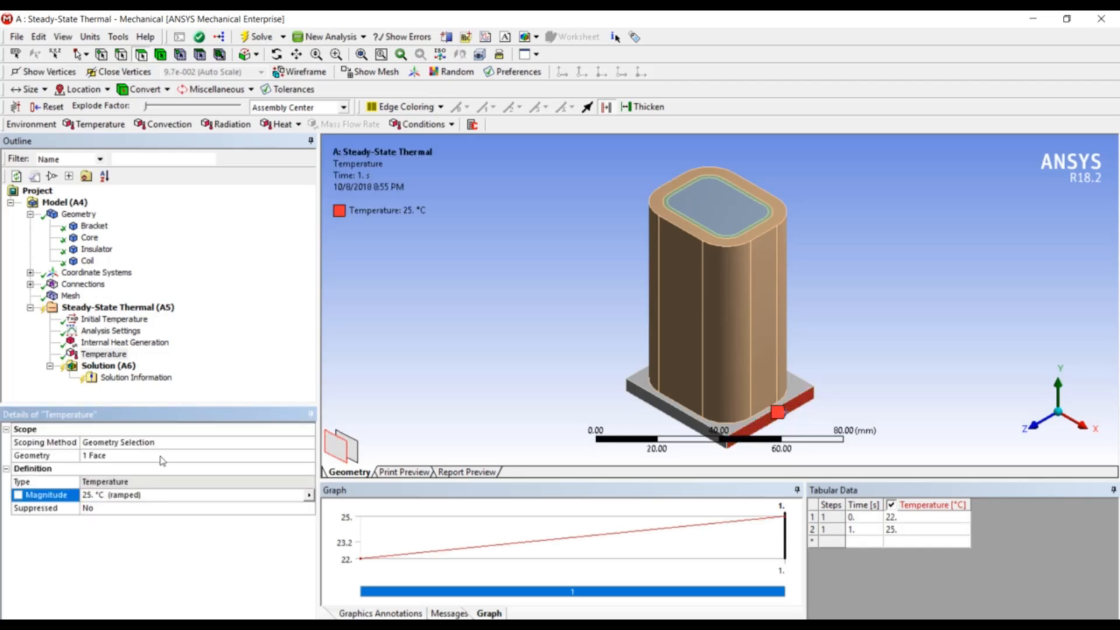
Step: Add a Convection condition scoped to the coil's eight outer side faces
right_click(151, 309)
mouse_move(182, 318)
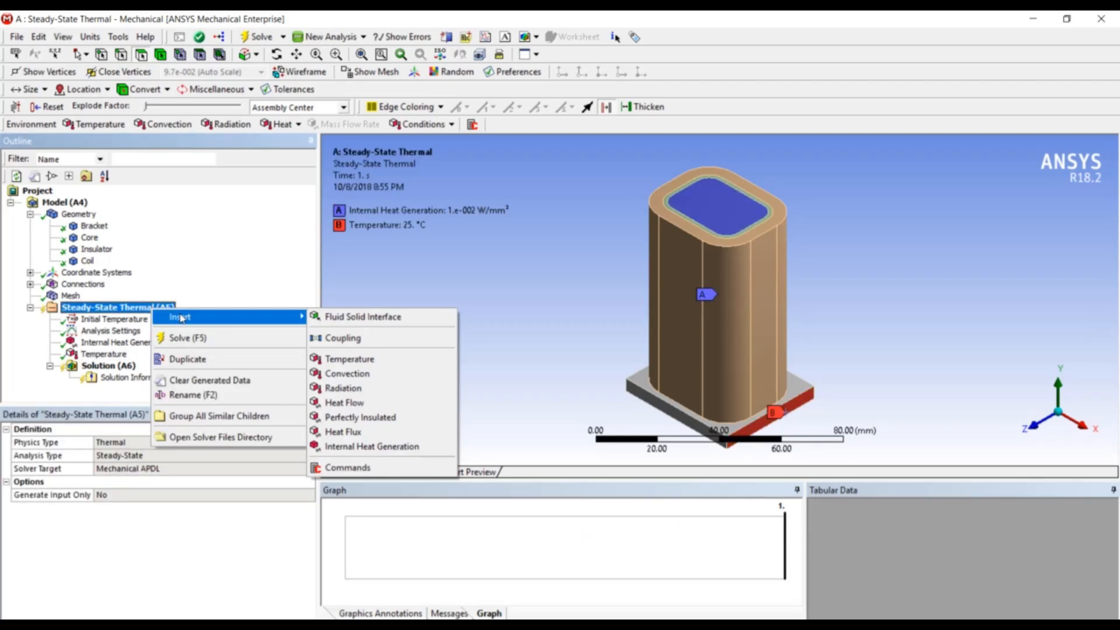
left_click(350, 373)
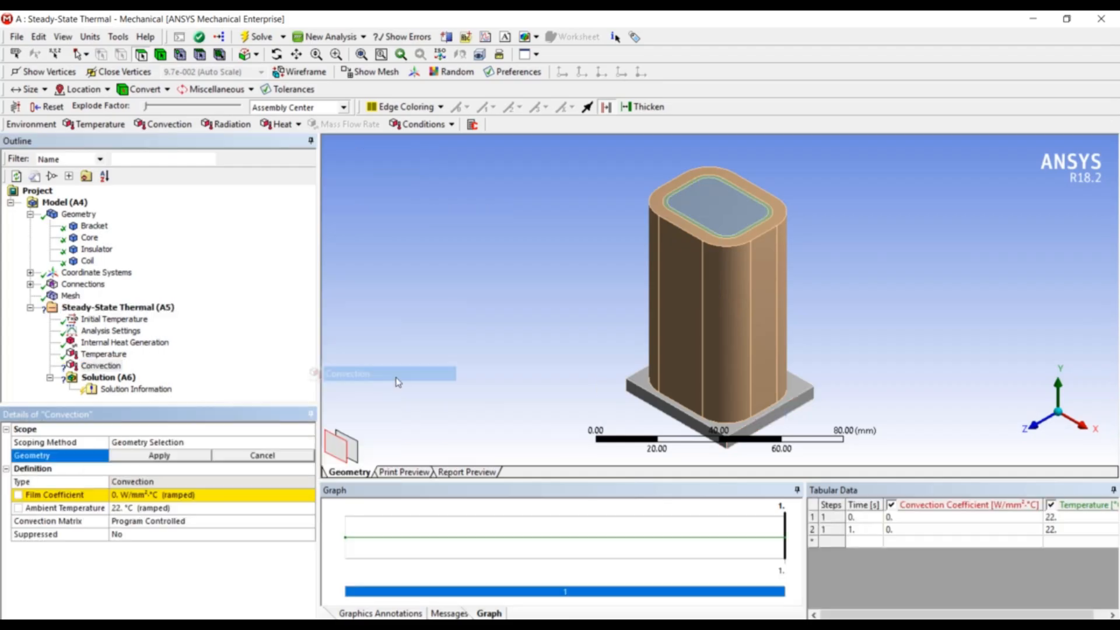
middle_click_drag(467, 345, 501, 325)
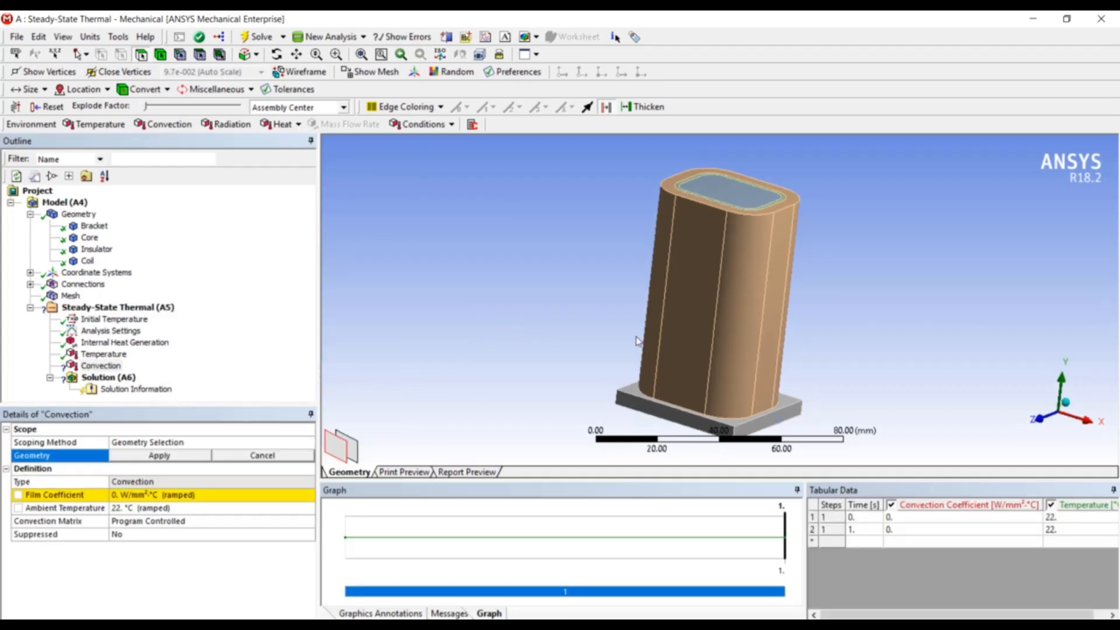
left_click(679, 341)
middle_click_drag(804, 327, 728, 281)
left_click(694, 216, "ctrl")
middle_click_drag(586, 257, 692, 187)
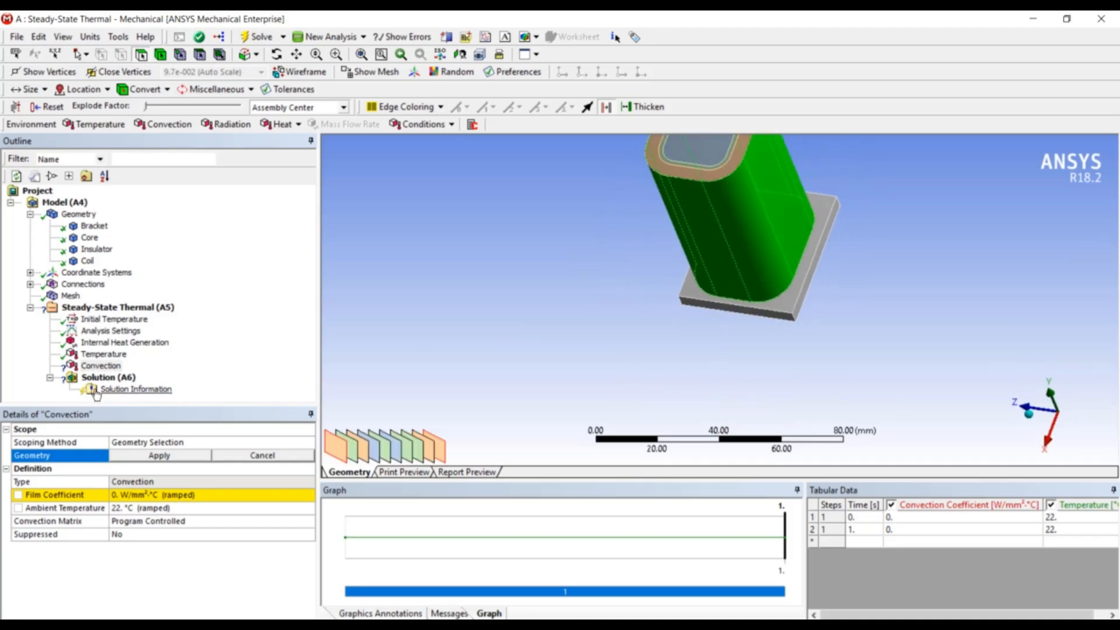
left_click(178, 456)
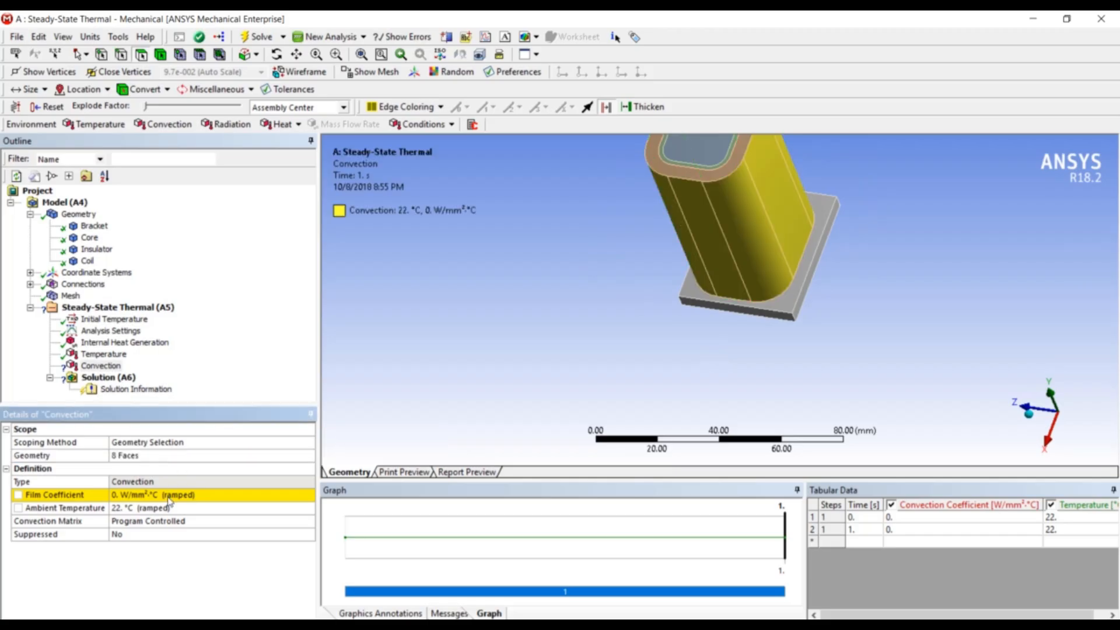
Step: Set the convection's film coefficient to 5e-5 W/mm²·°C and its ambient temperature to 25 °C
left_click(169, 497)
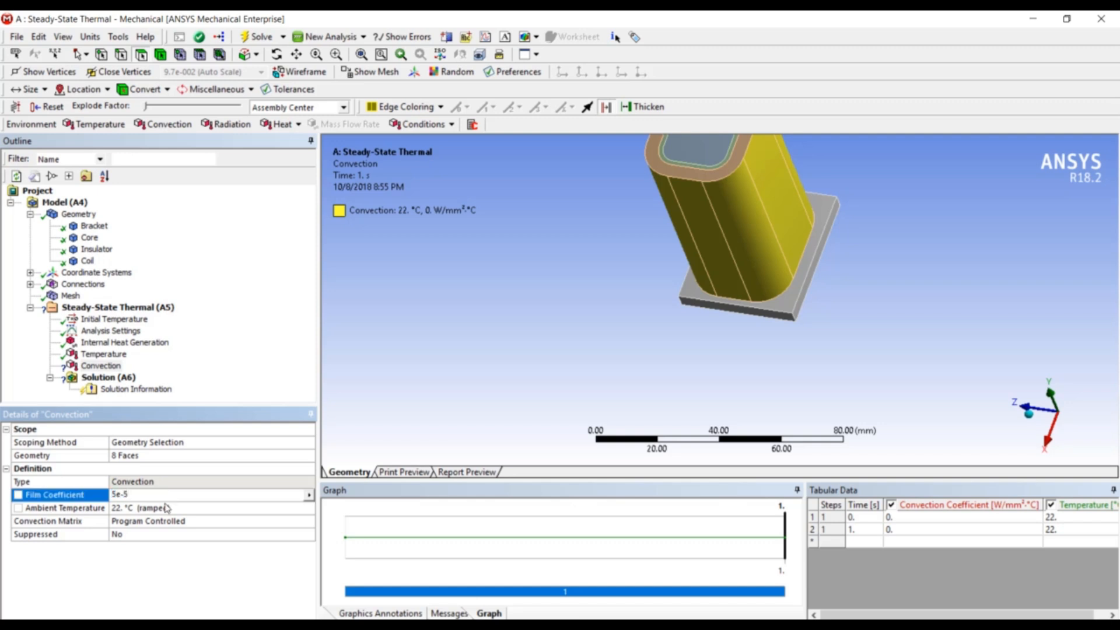
key("Return")
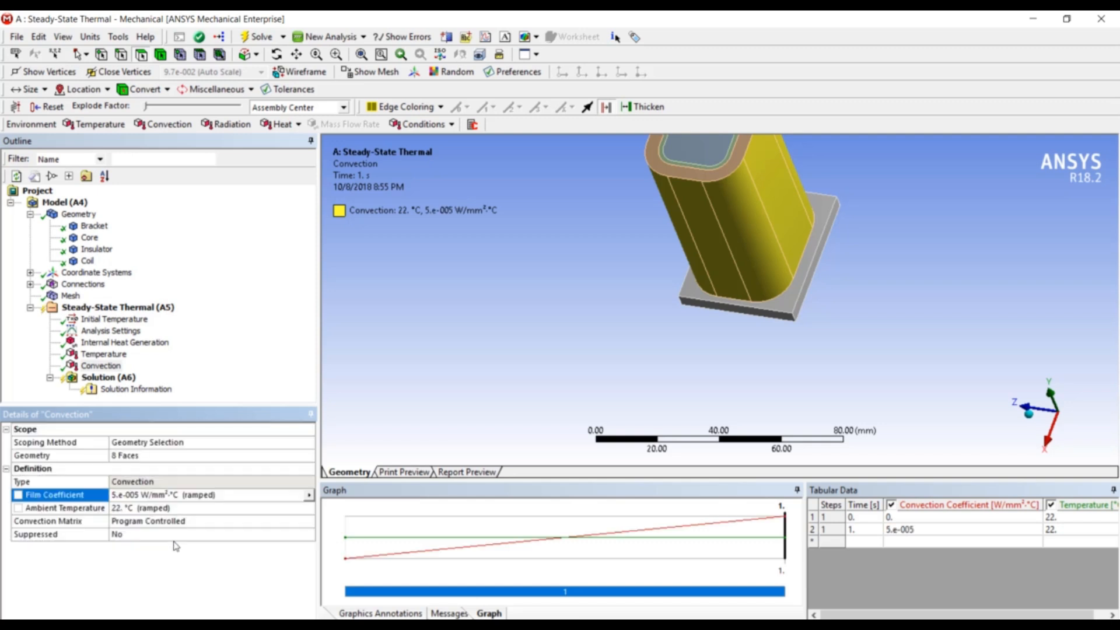
left_click(170, 509)
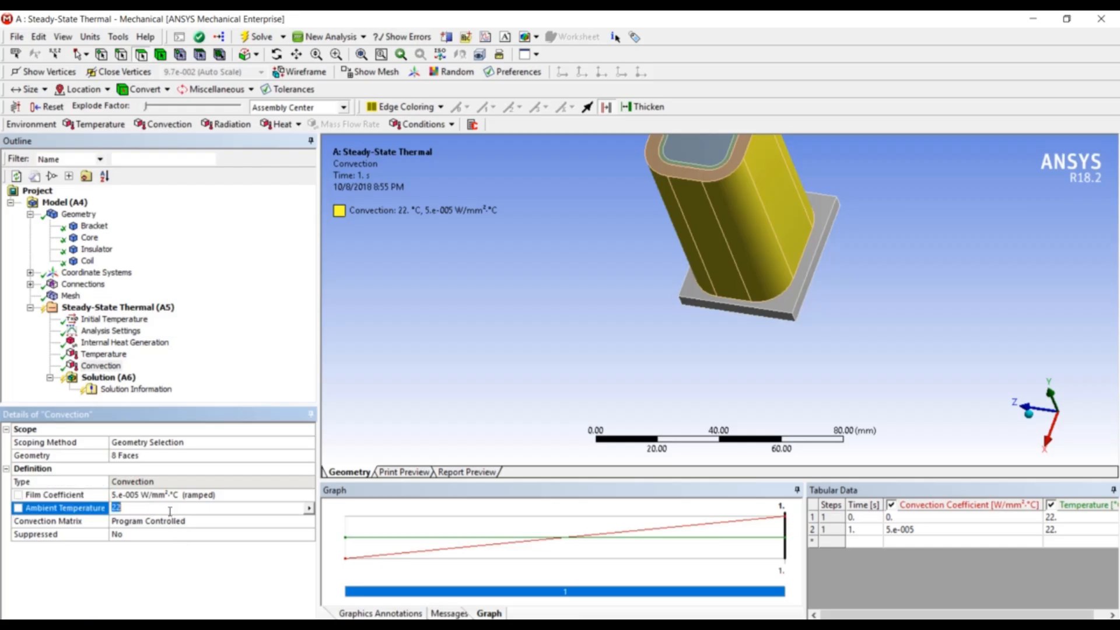
key("Return")
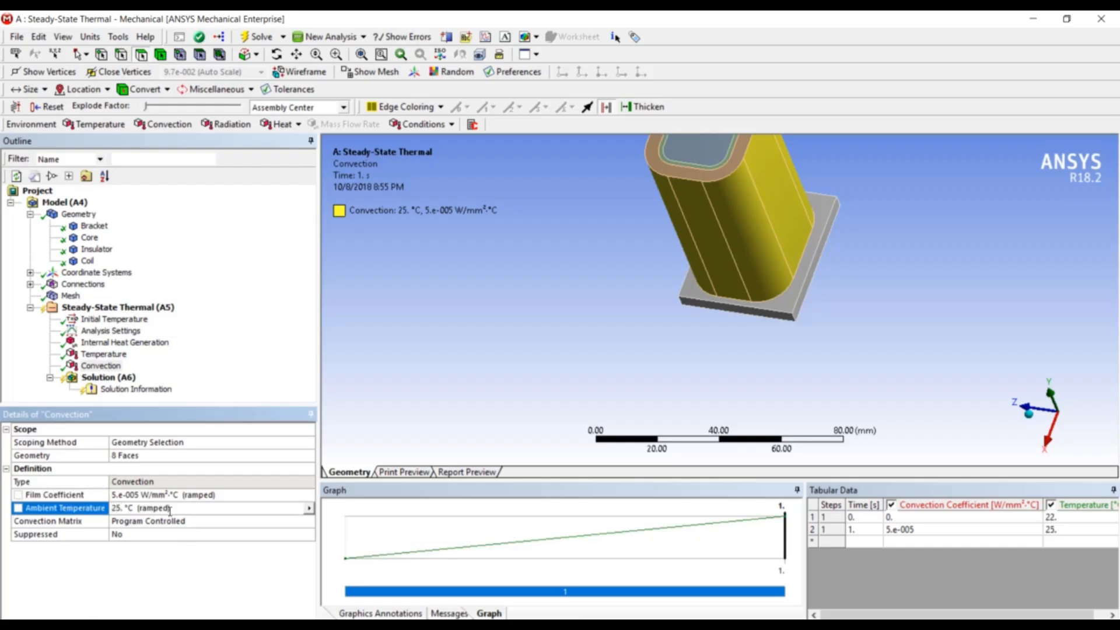
Step: Add a Perfectly Insulated condition scoped to three faces of the bracket
middle_click_drag(710, 238, 745, 201)
scroll(744, 201, "up", 1)
scroll(744, 201, "down", 5)
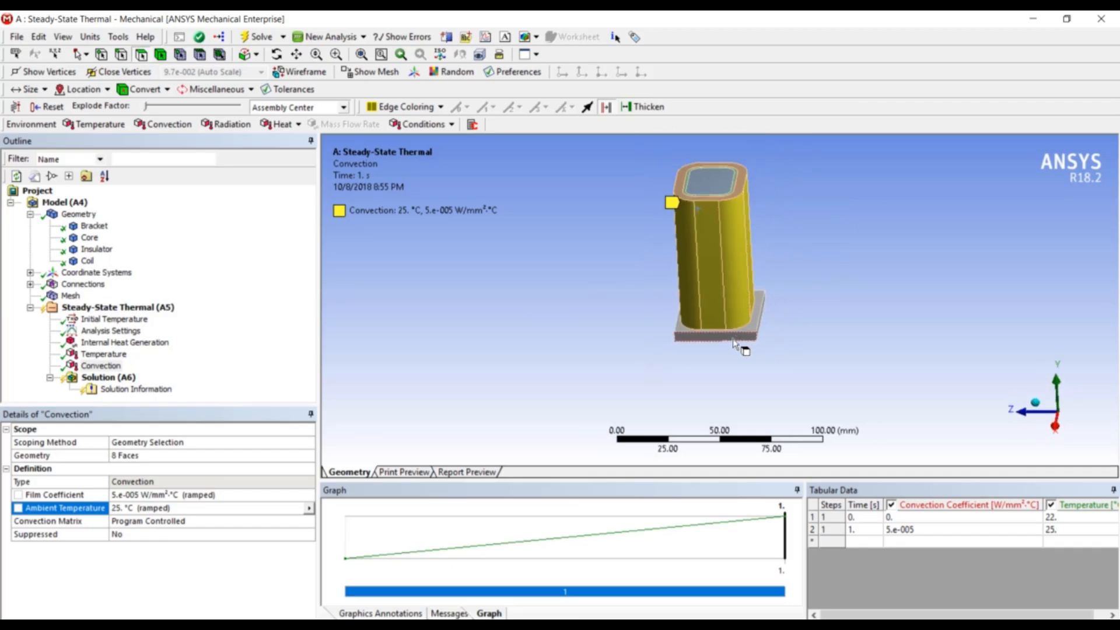
middle_click_drag(710, 340, 762, 328)
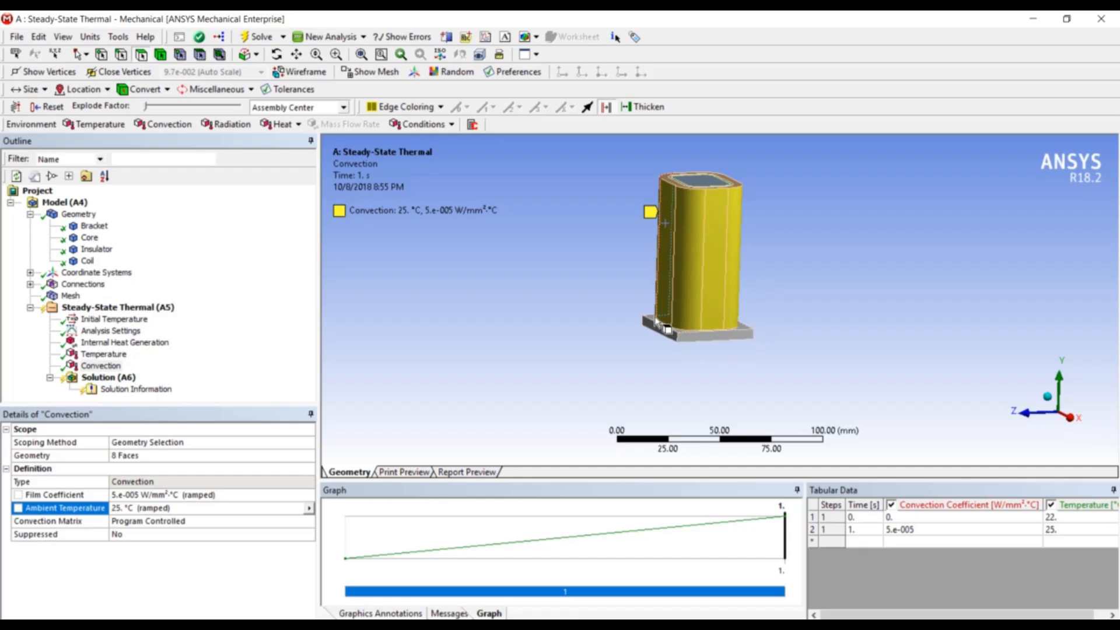
middle_click_drag(743, 343, 683, 363)
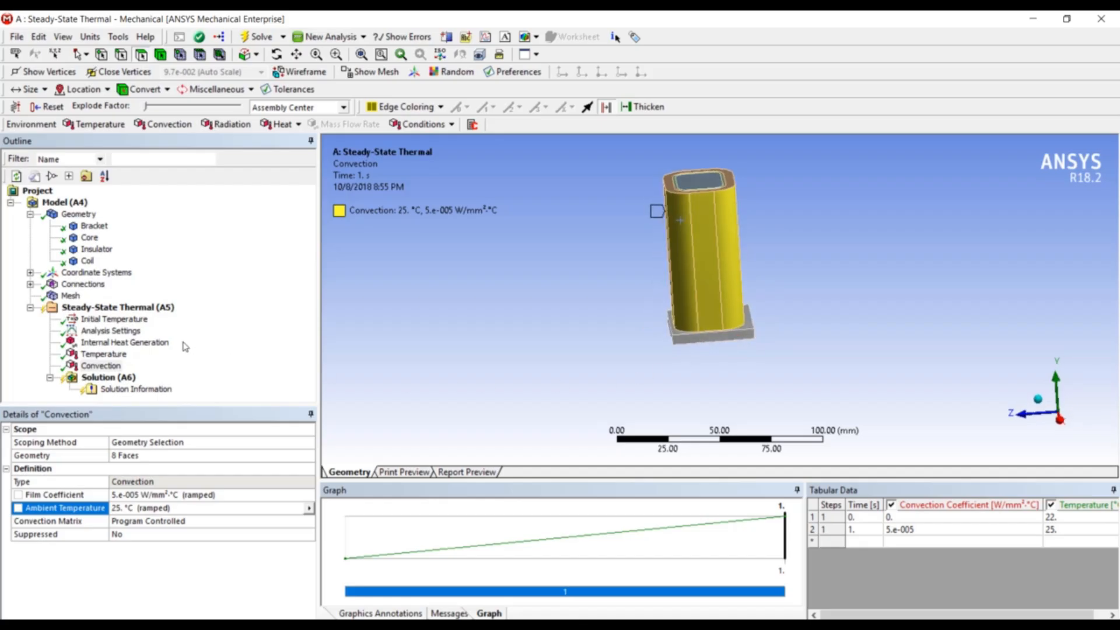
right_click(143, 314)
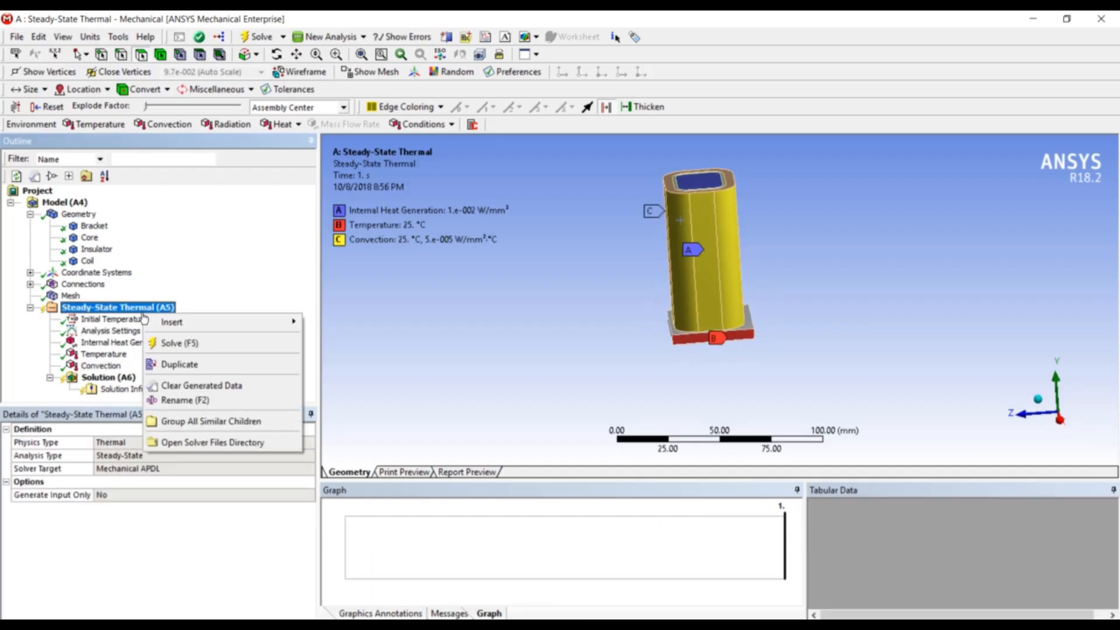
mouse_move(282, 324)
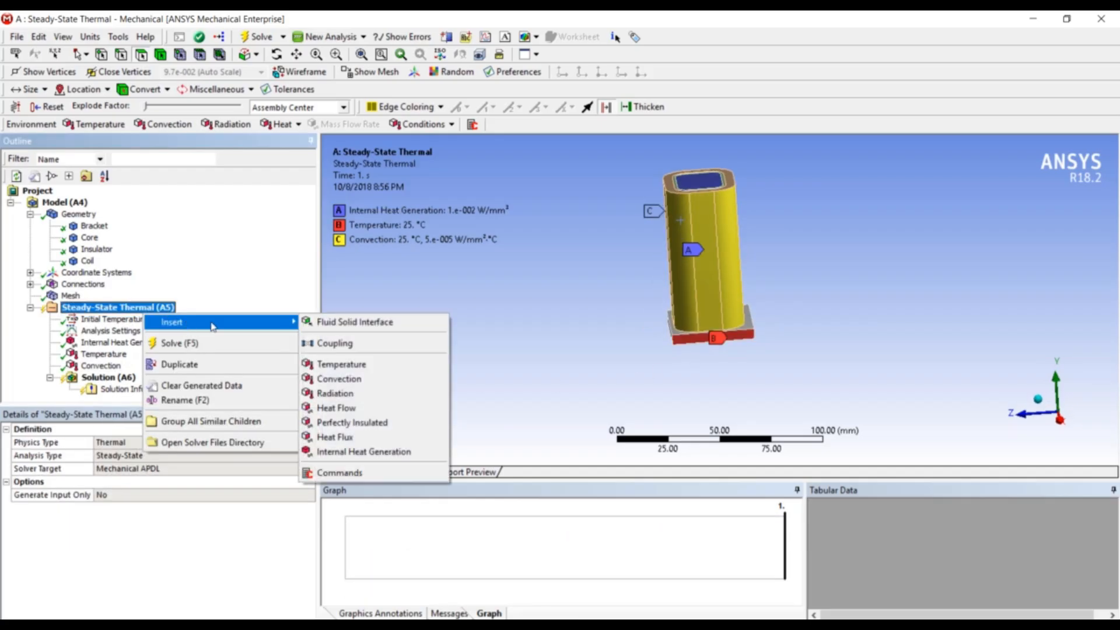
left_click(407, 422)
middle_click_drag(580, 380, 667, 378)
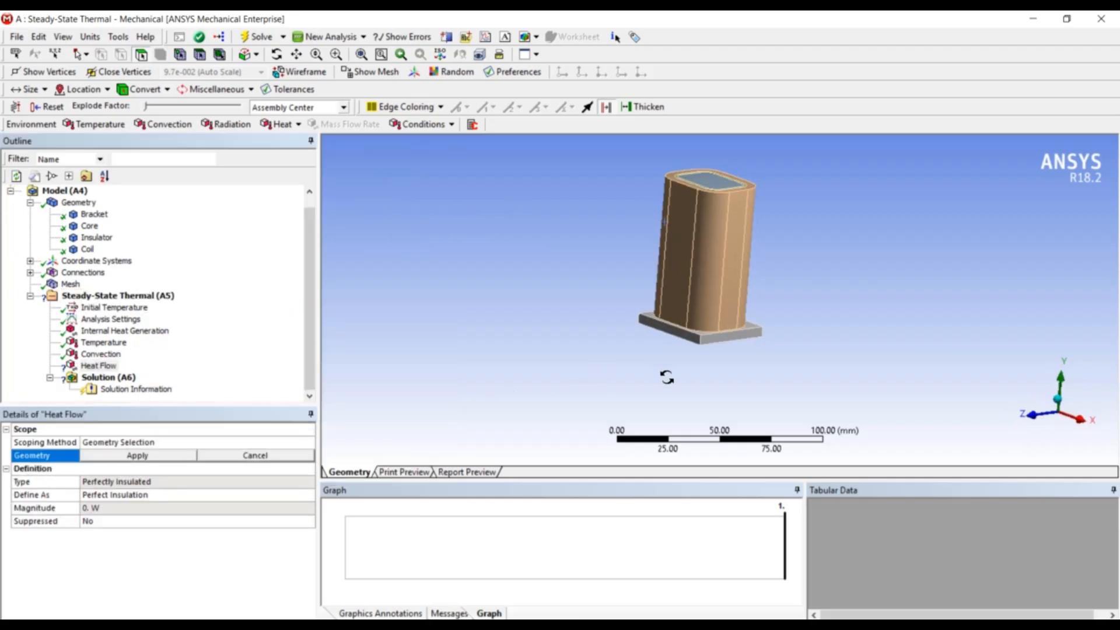
left_click(712, 338)
middle_click_drag(713, 339, 845, 375)
middle_click_drag(661, 326, 497, 364)
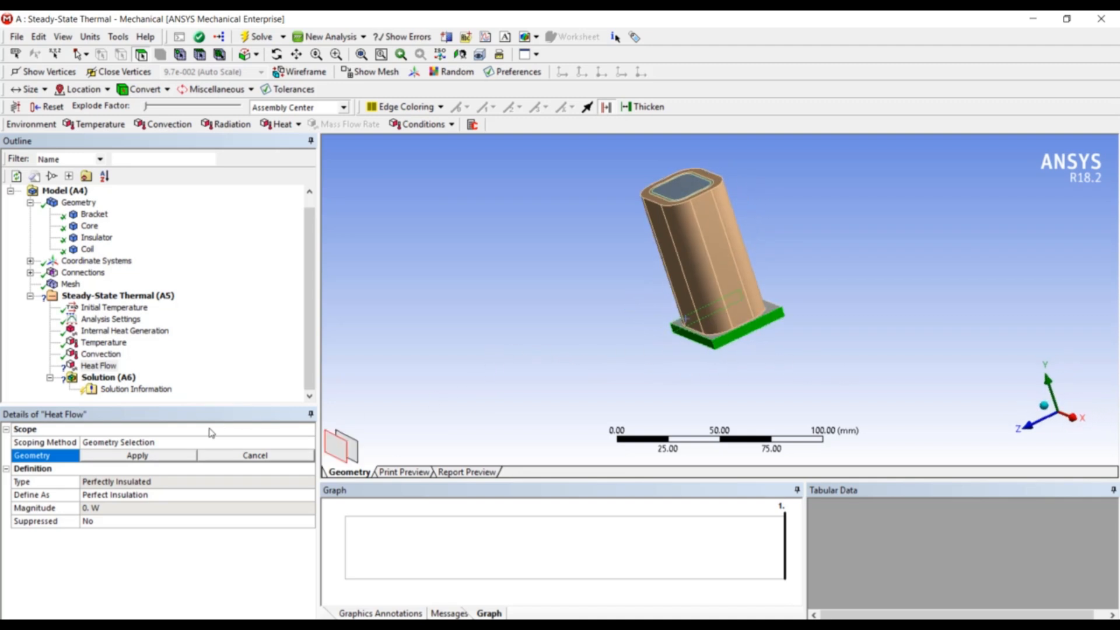
left_click(137, 456)
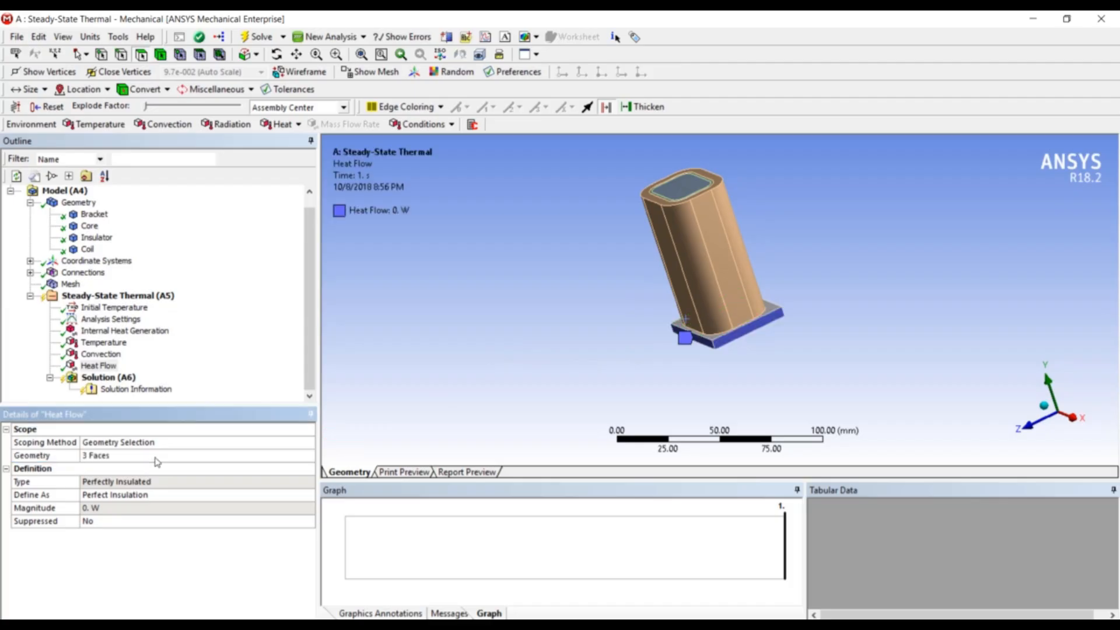
Step: Solve the steady-state thermal analysis and evaluate a Temperature result for all bodies, viewing its distribution around the model
right_click(142, 301)
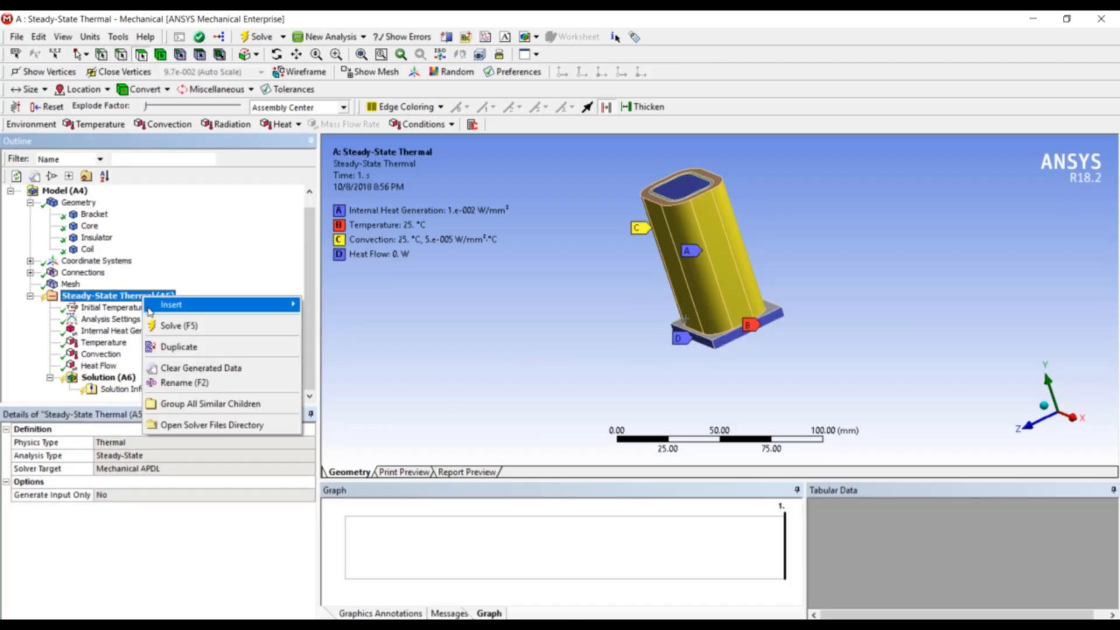
left_click(164, 328)
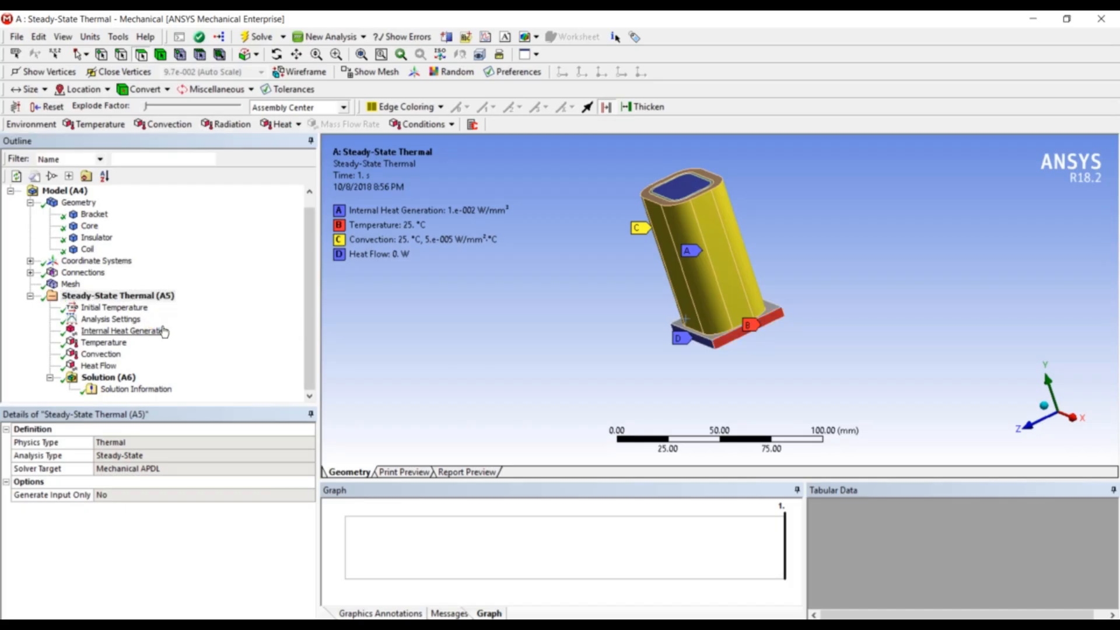
right_click(125, 380)
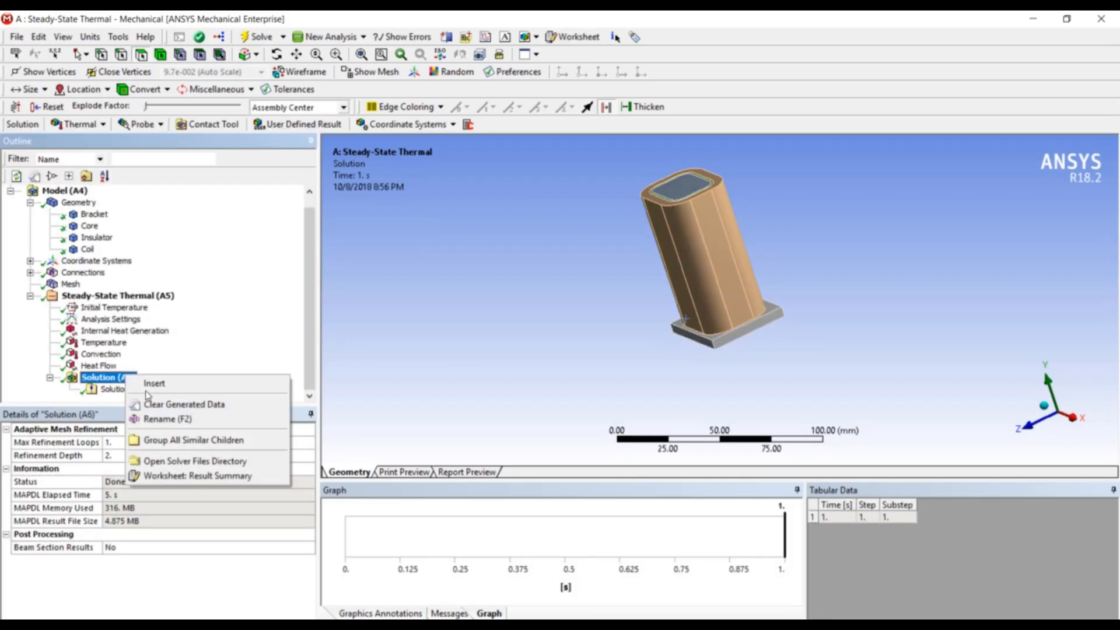
mouse_move(258, 385)
mouse_move(347, 384)
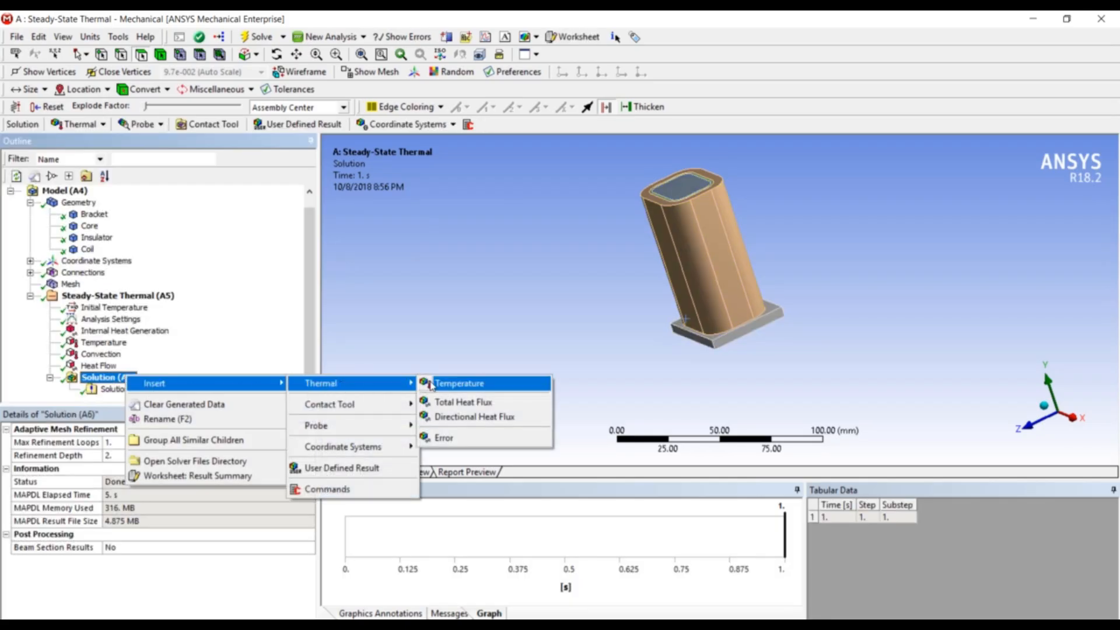
left_click(430, 383)
right_click(127, 392)
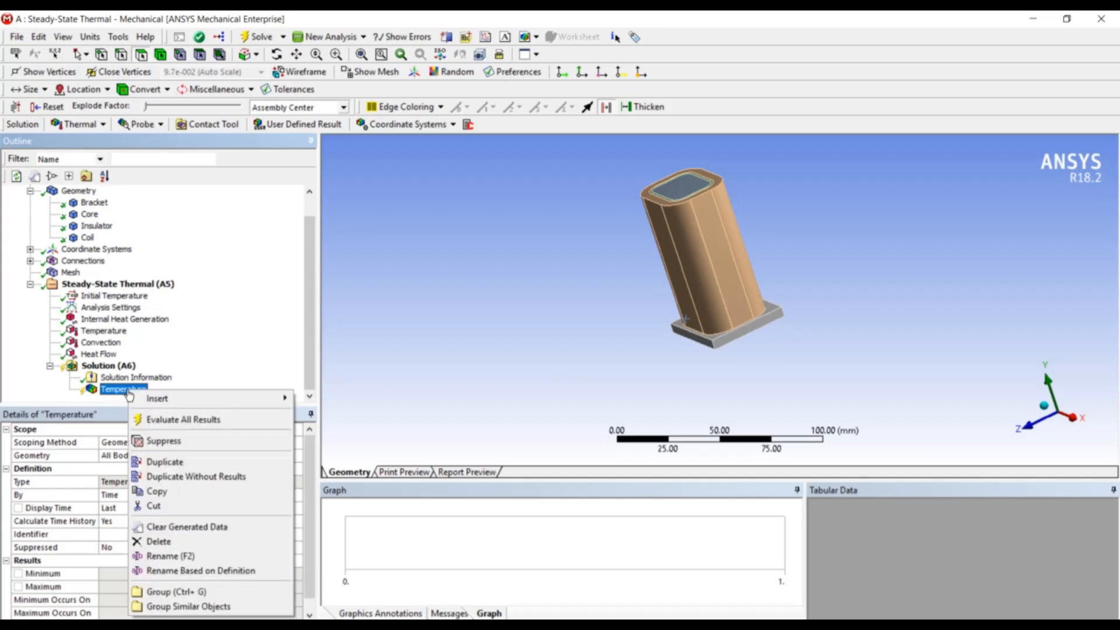
left_click(171, 419)
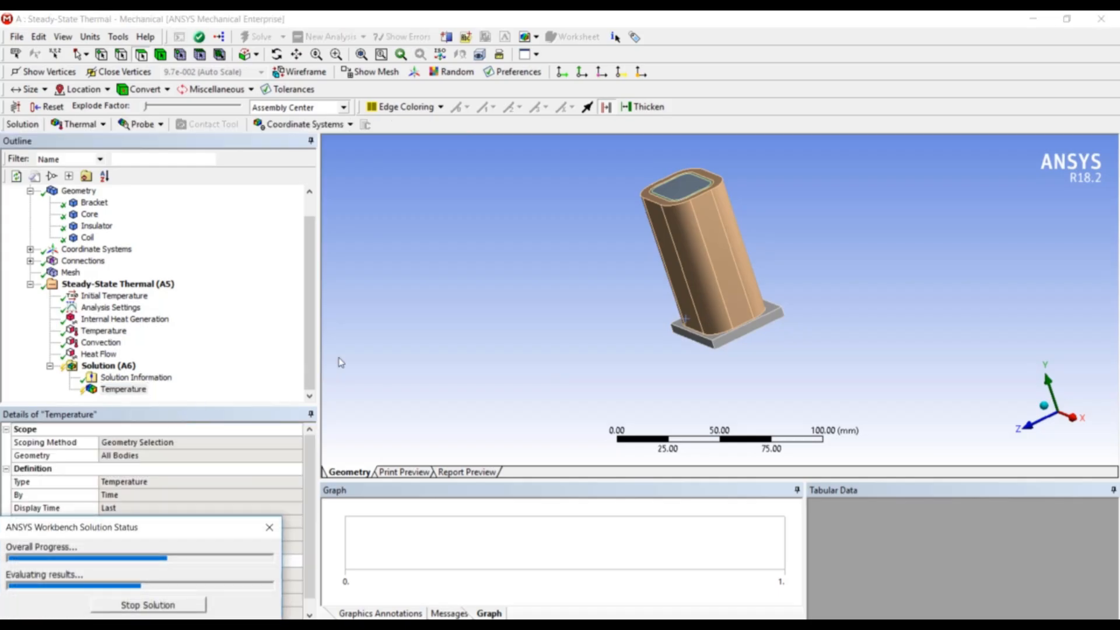
left_click_drag(550, 251, 622, 296)
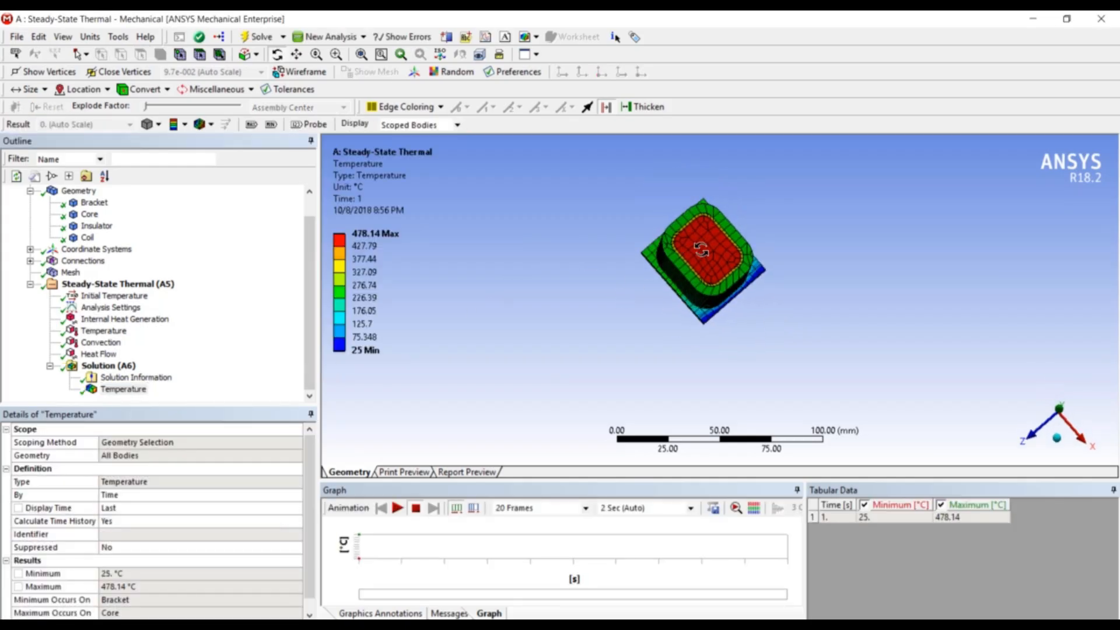
left_click_drag(700, 249, 693, 225)
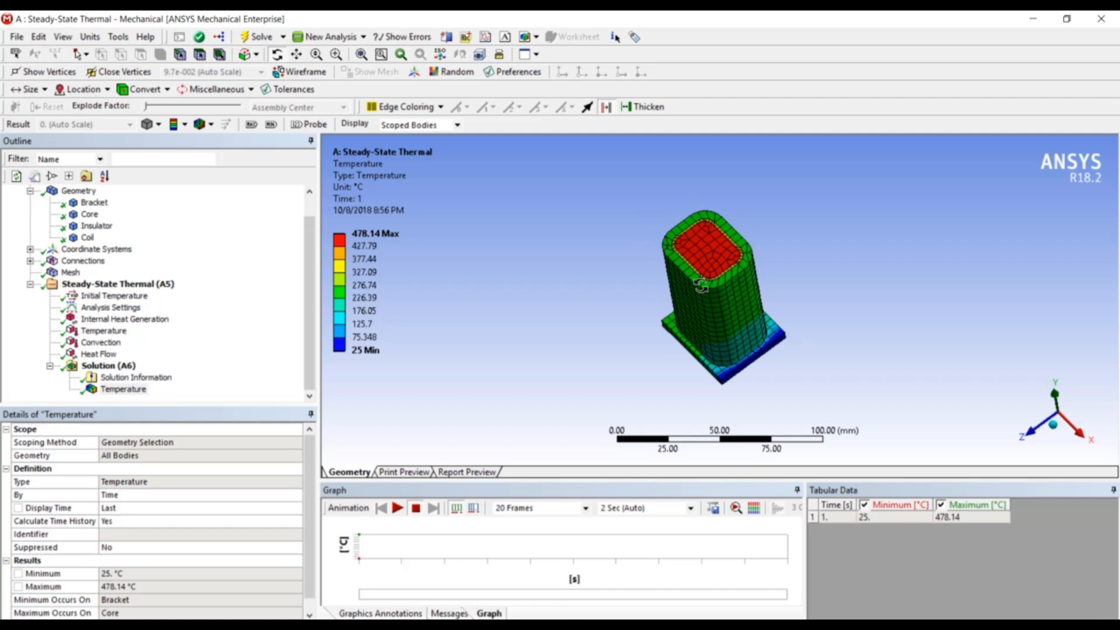
left_click_drag(640, 295, 625, 276)
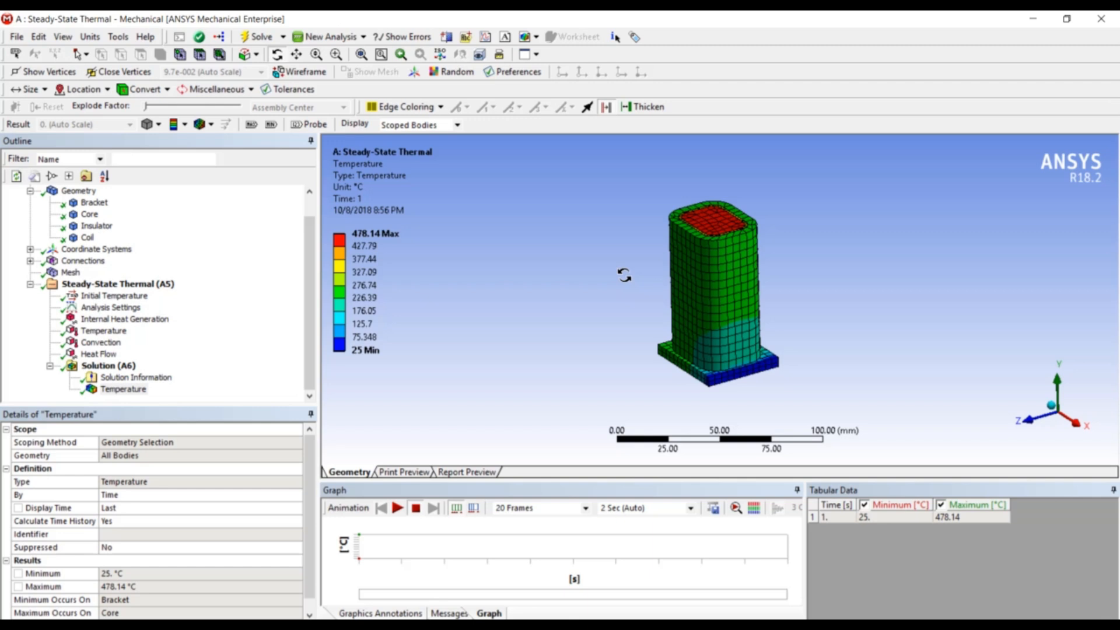
Step: Insert a Cartesian coordinate system whose origin is defined by Global Coordinates
left_click(114, 255)
right_click(115, 256)
mouse_move(201, 264)
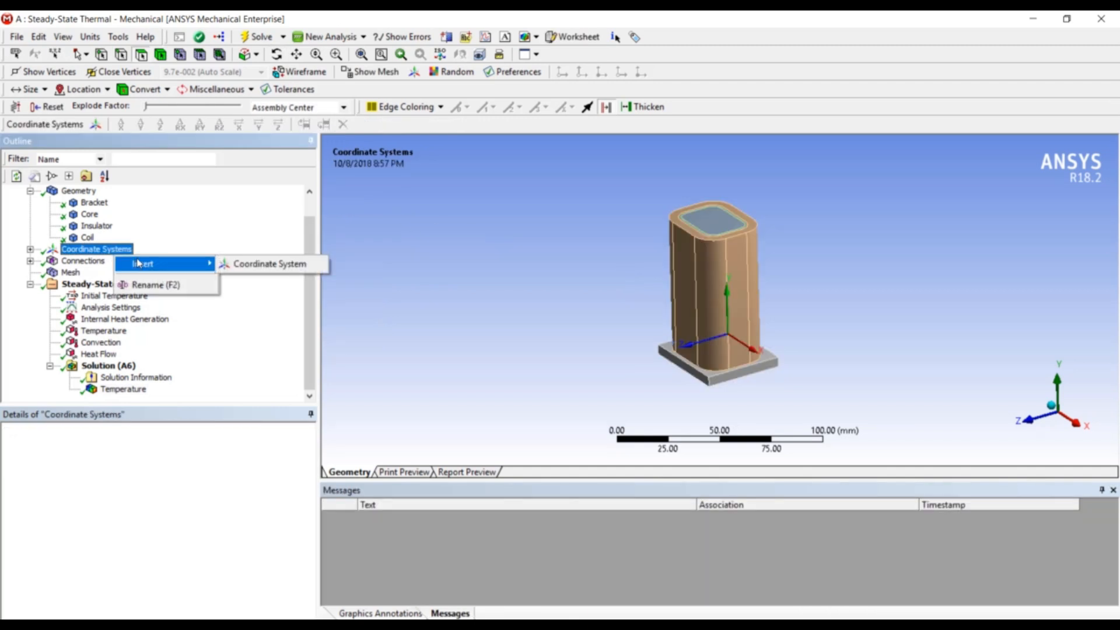
left_click(254, 265)
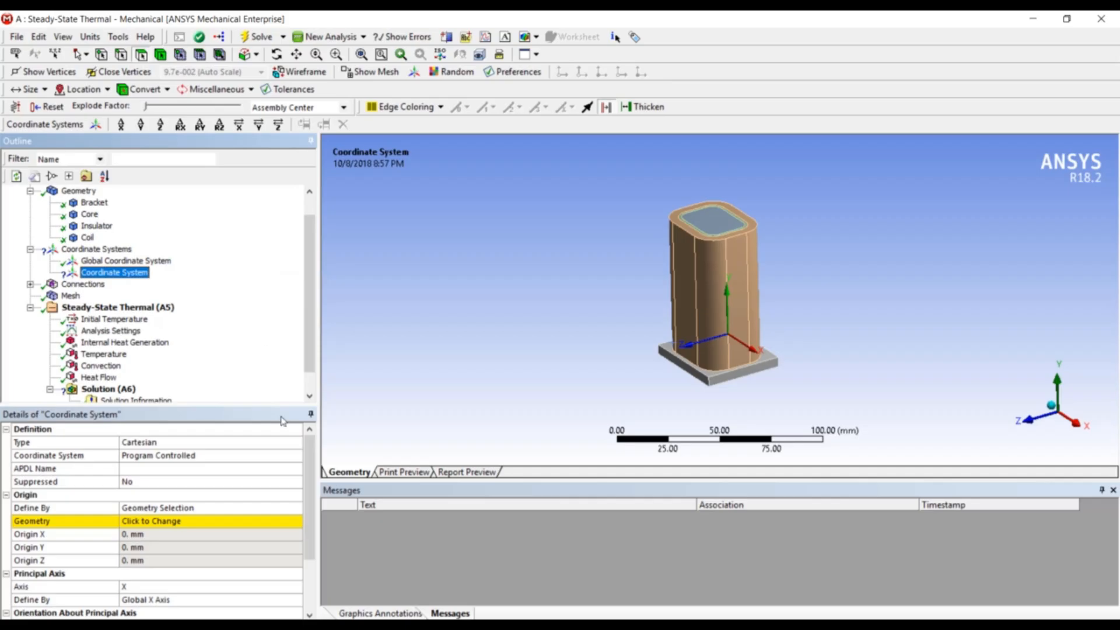
left_click(262, 509)
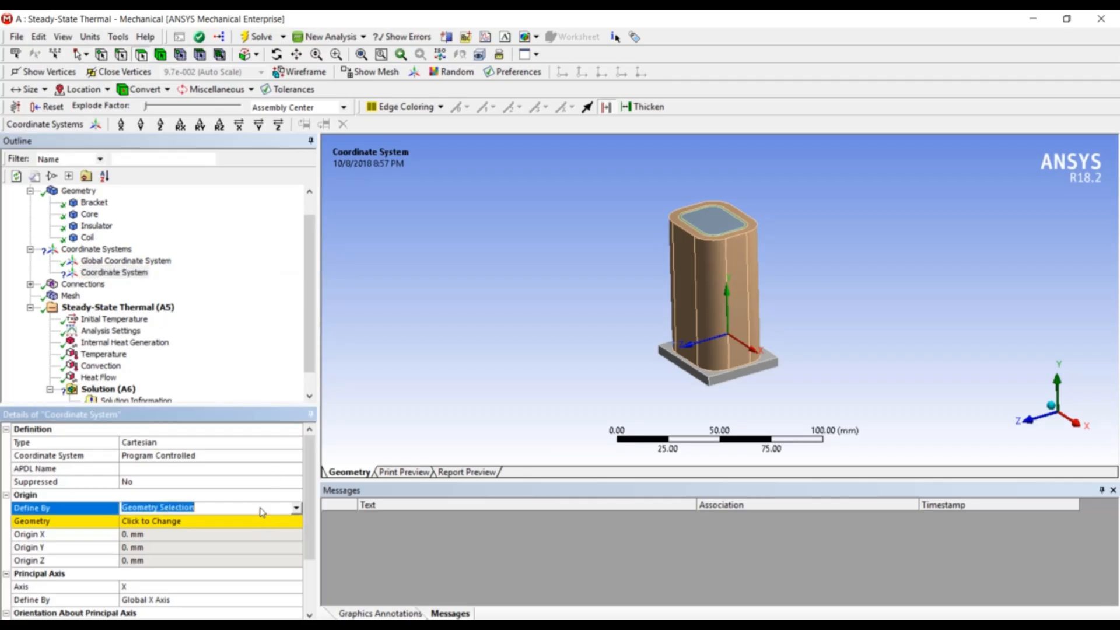
left_click(296, 508)
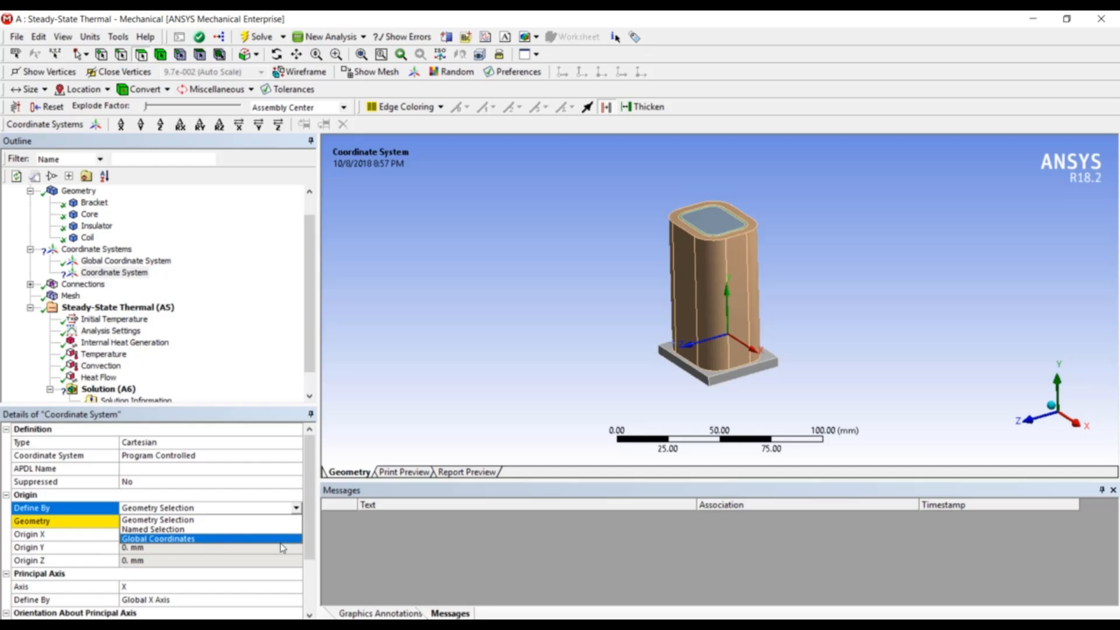
left_click(282, 538)
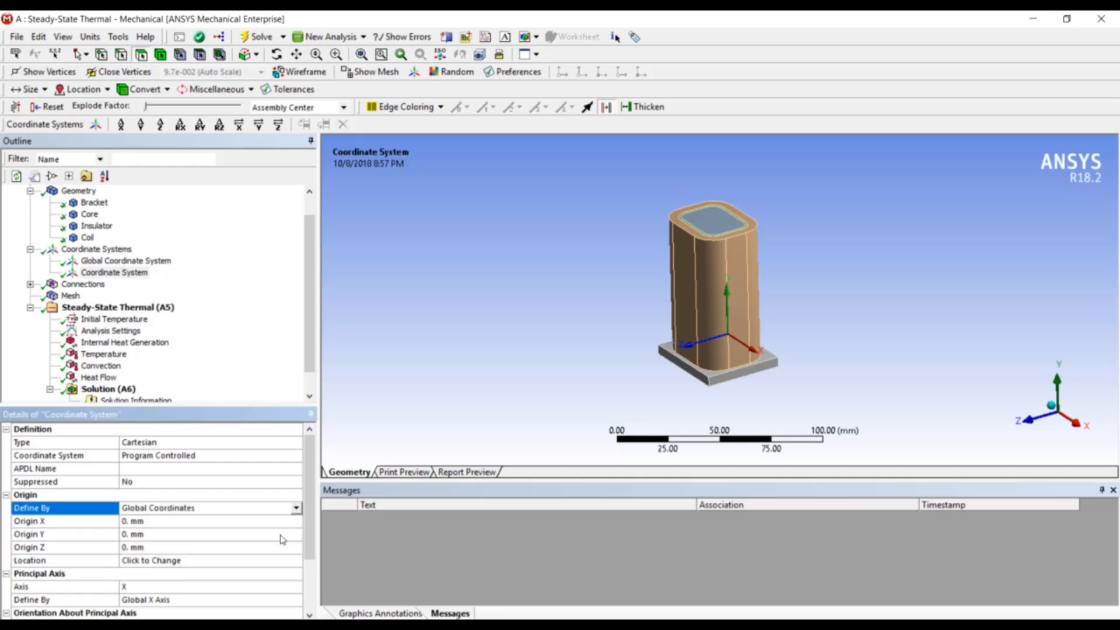
Step: Set the new coordinate system's origin to X 23 mm, Y 50 mm and Z 4 mm
left_click(160, 521)
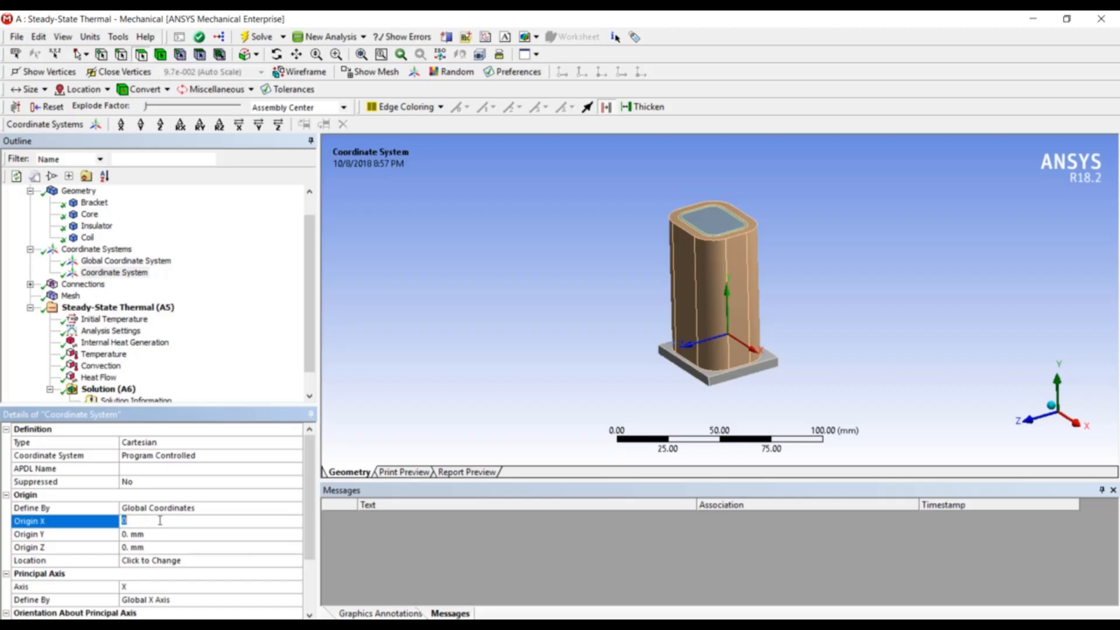
type("23")
left_click(163, 535)
type("50")
left_click(163, 547)
type("4")
middle_click_drag(641, 394, 635, 352)
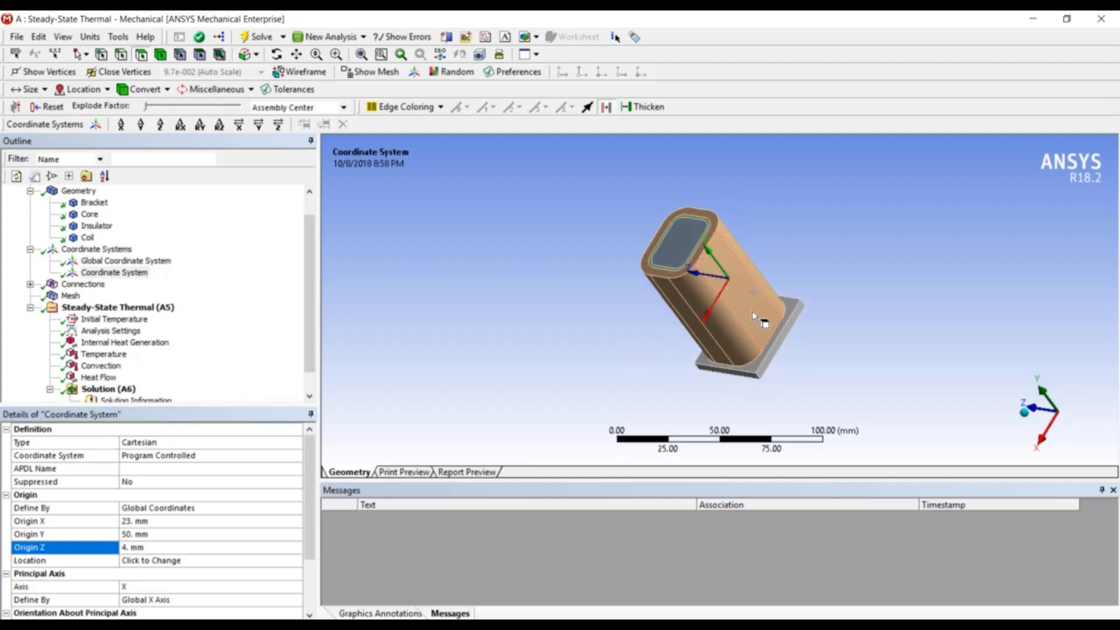
middle_click_drag(832, 258, 910, 237)
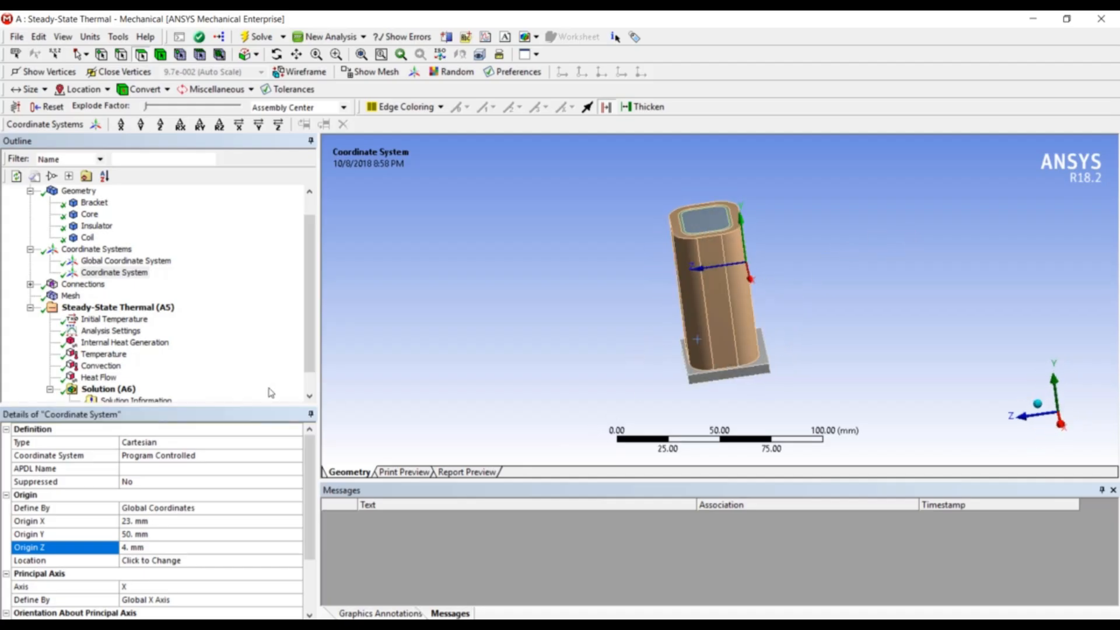
Step: Insert a second coordinate system defined by Global Coordinates, with its origin at X 23 mm, Y 50 mm and Z 38 mm
right_click(104, 252)
mouse_move(180, 256)
left_click(238, 257)
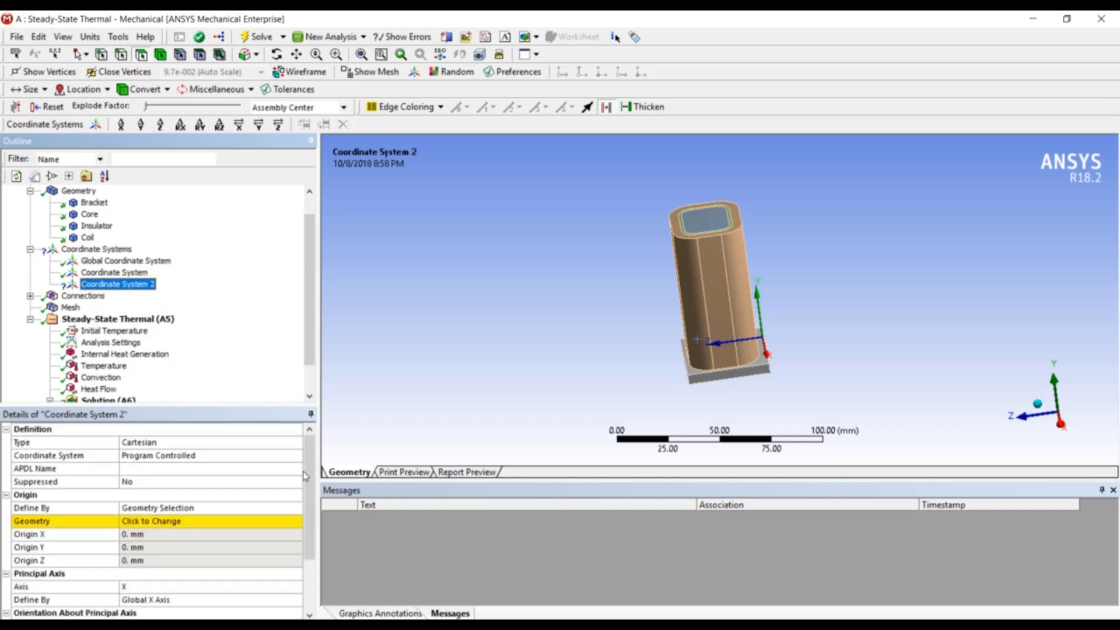
left_click(285, 509)
left_click(296, 508)
left_click(283, 535)
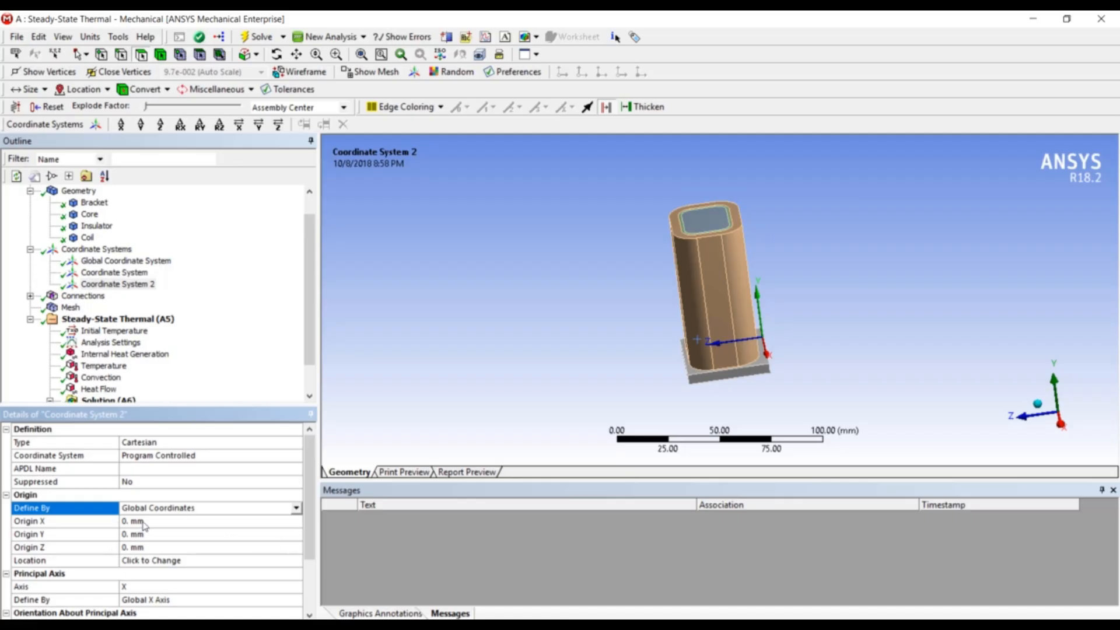
left_click(143, 521)
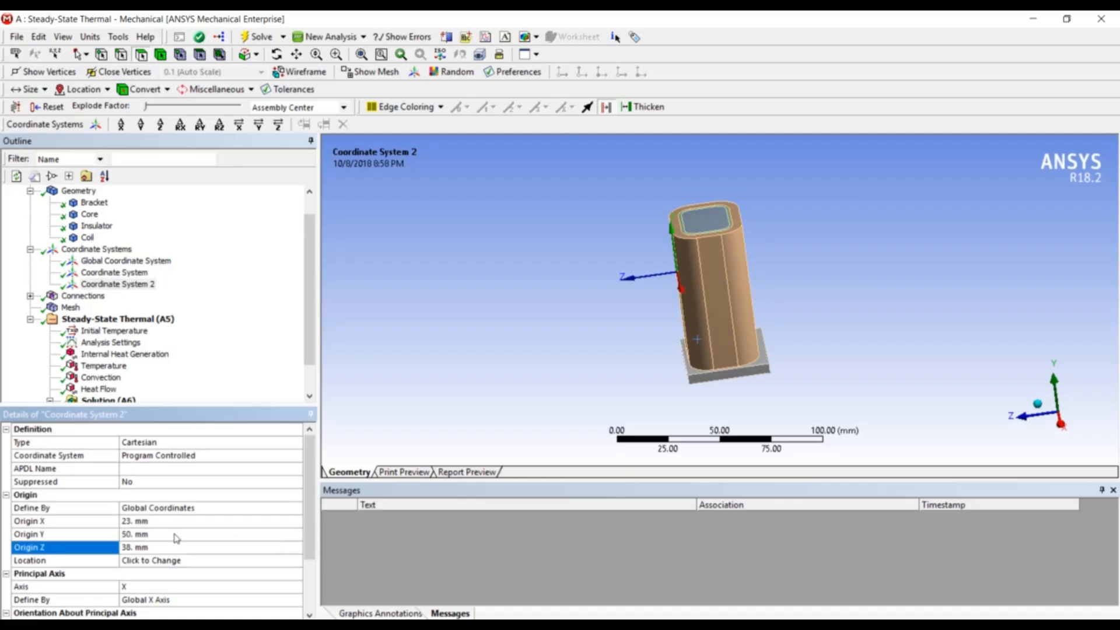
Step: Add Construction Geometry to the model and create a path in it
left_click(314, 331)
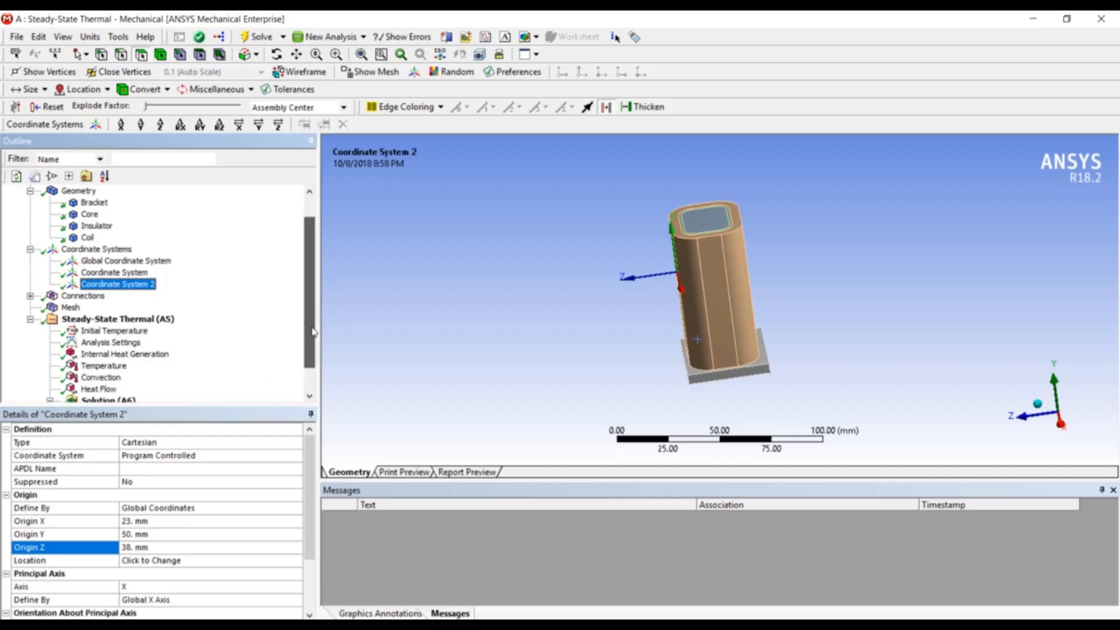
scroll(313, 331, "up", 2)
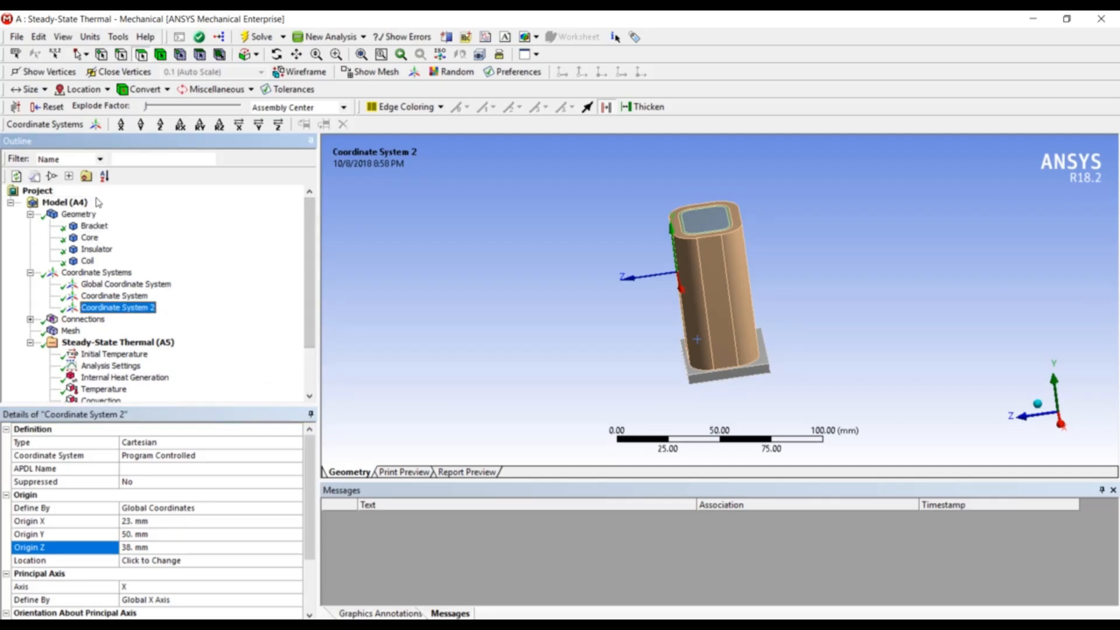
left_click(77, 204)
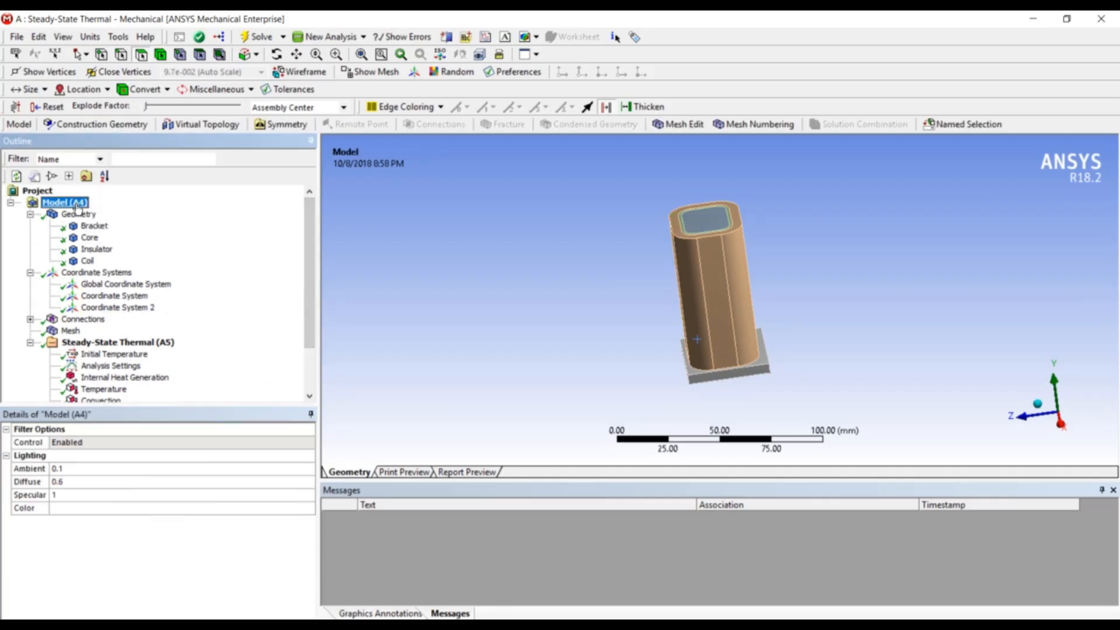
left_click(91, 126)
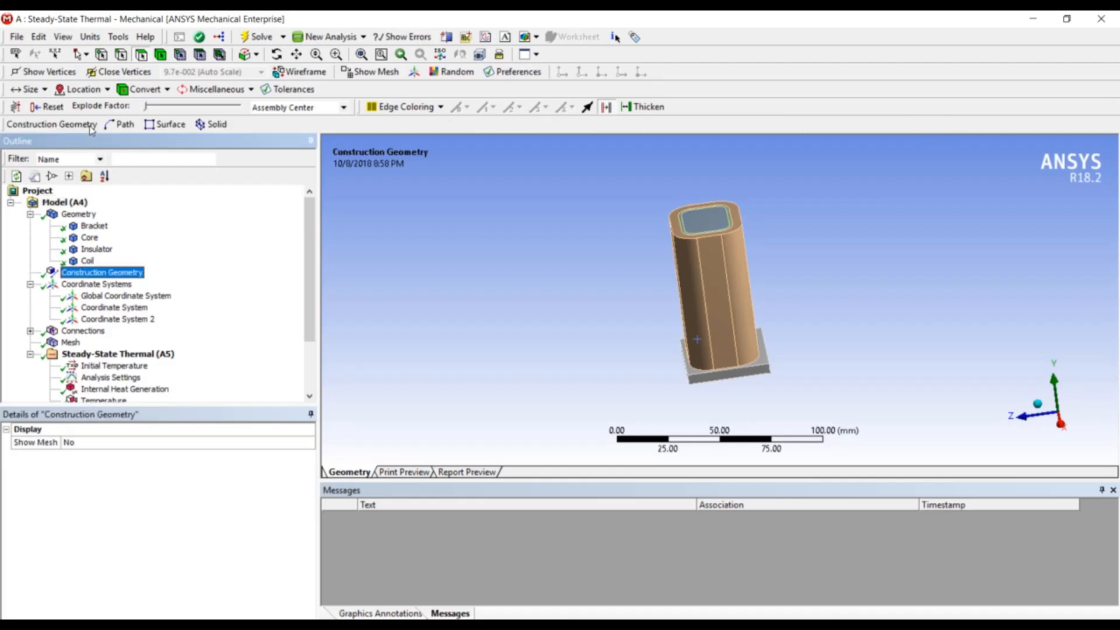
left_click(120, 125)
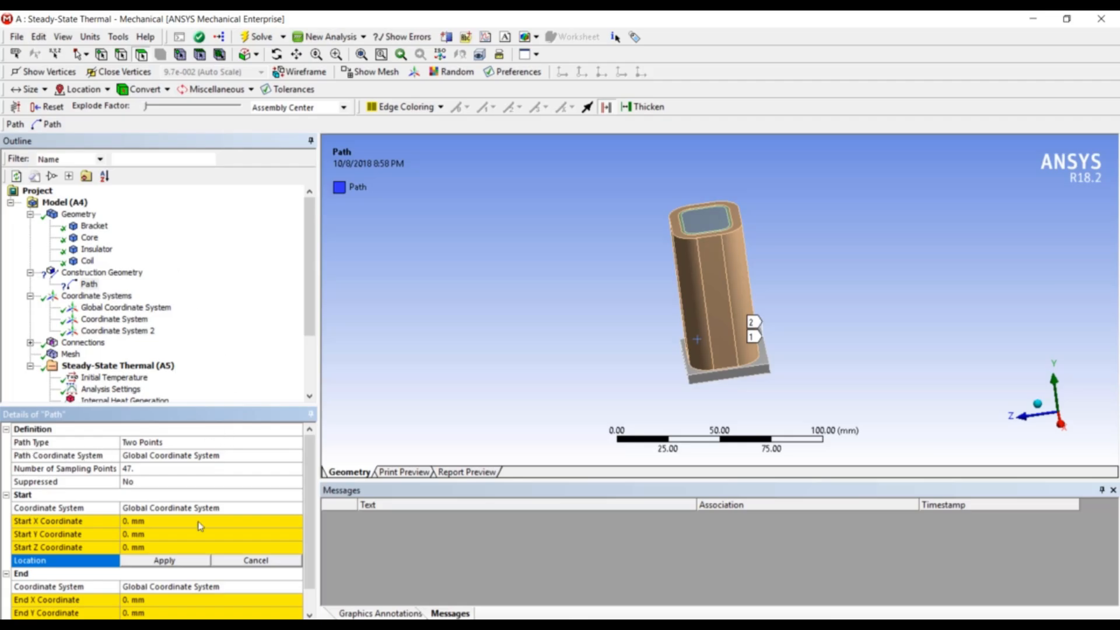
Step: Set the path's start to Coordinate System and its end to Coordinate System 2
scroll(204, 531, "down", 1)
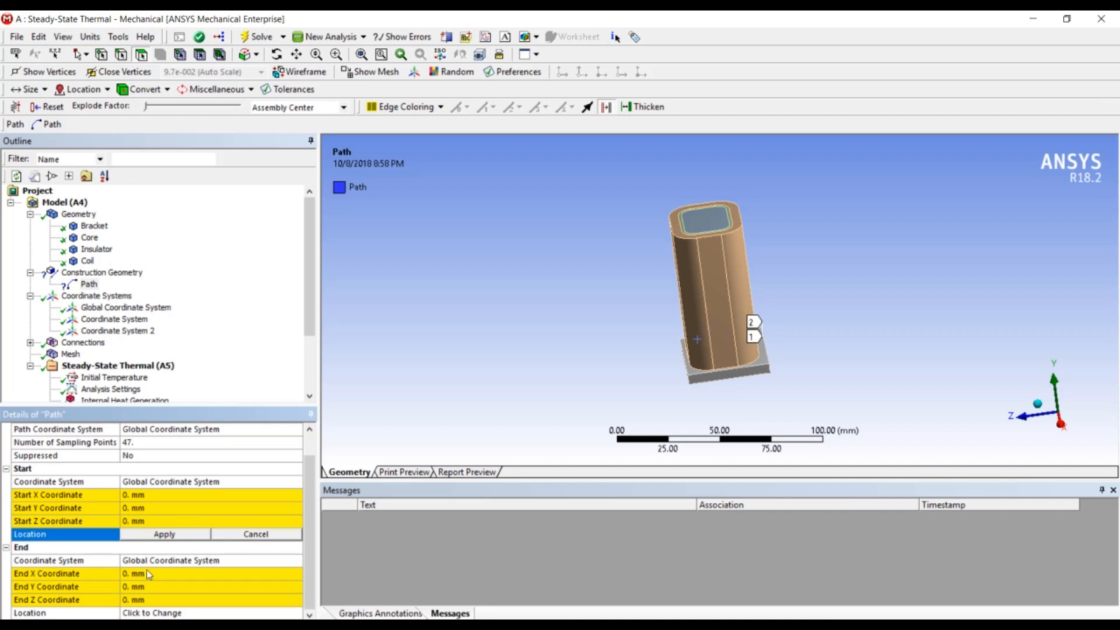
left_click(224, 487)
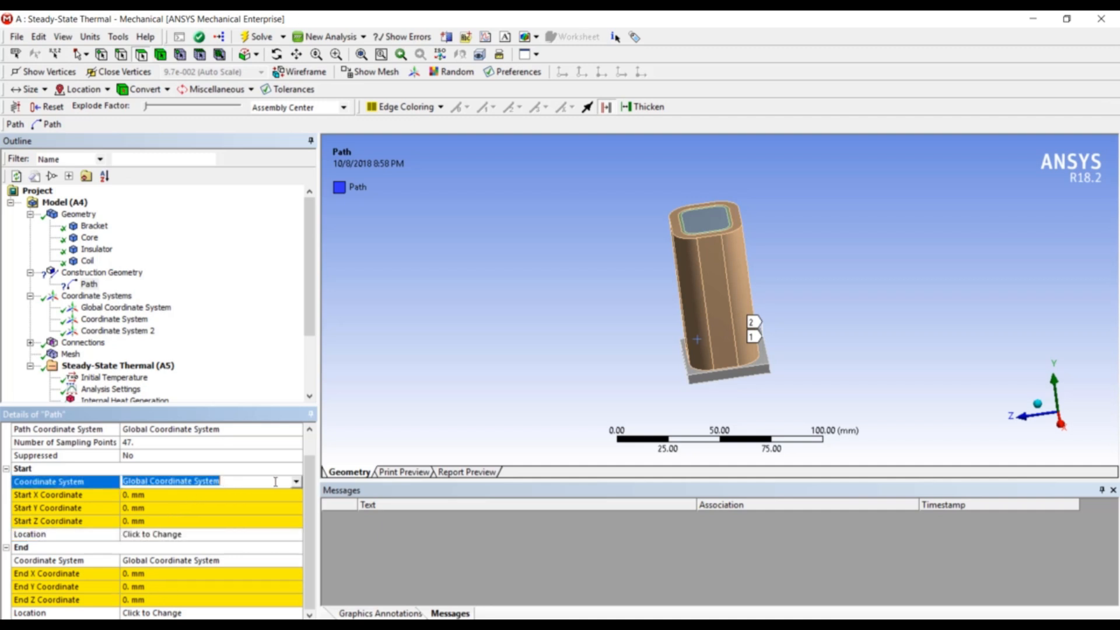
left_click(297, 483)
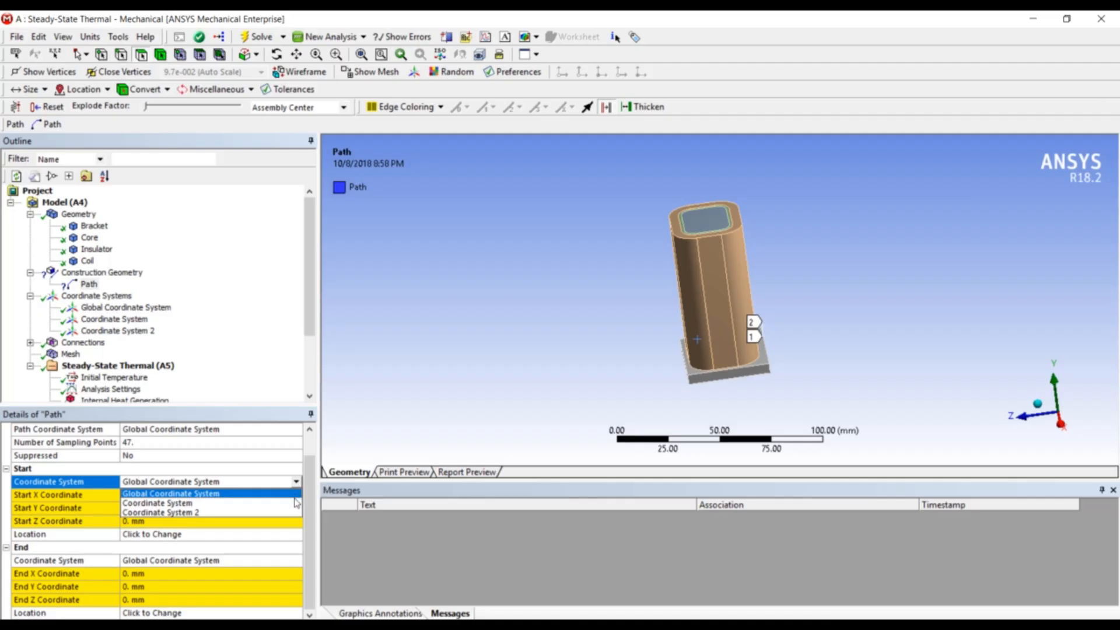
left_click(293, 505)
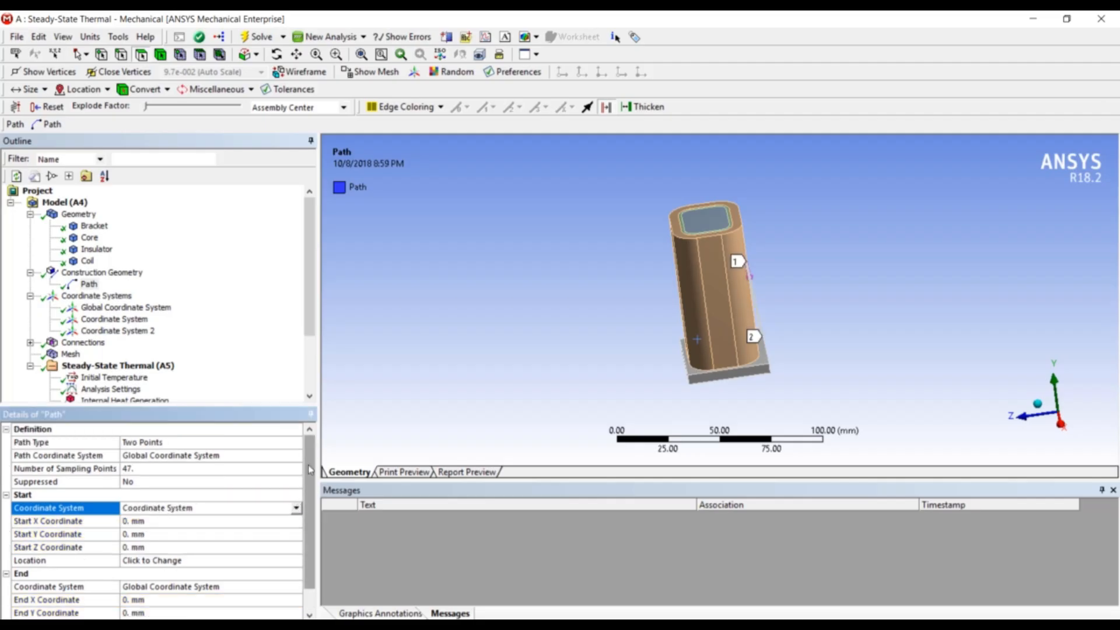
scroll(297, 560, "down", 1)
left_click(297, 562)
left_click(296, 562)
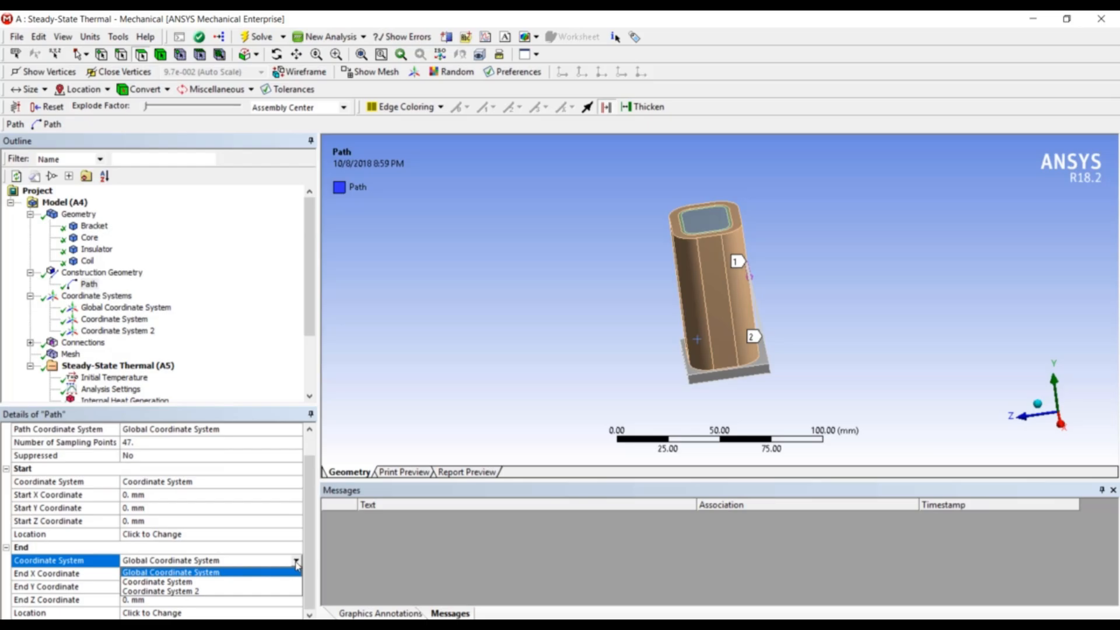
left_click(288, 594)
Step: Insert another thermal Temperature result under the solution
middle_click_drag(465, 328, 487, 321)
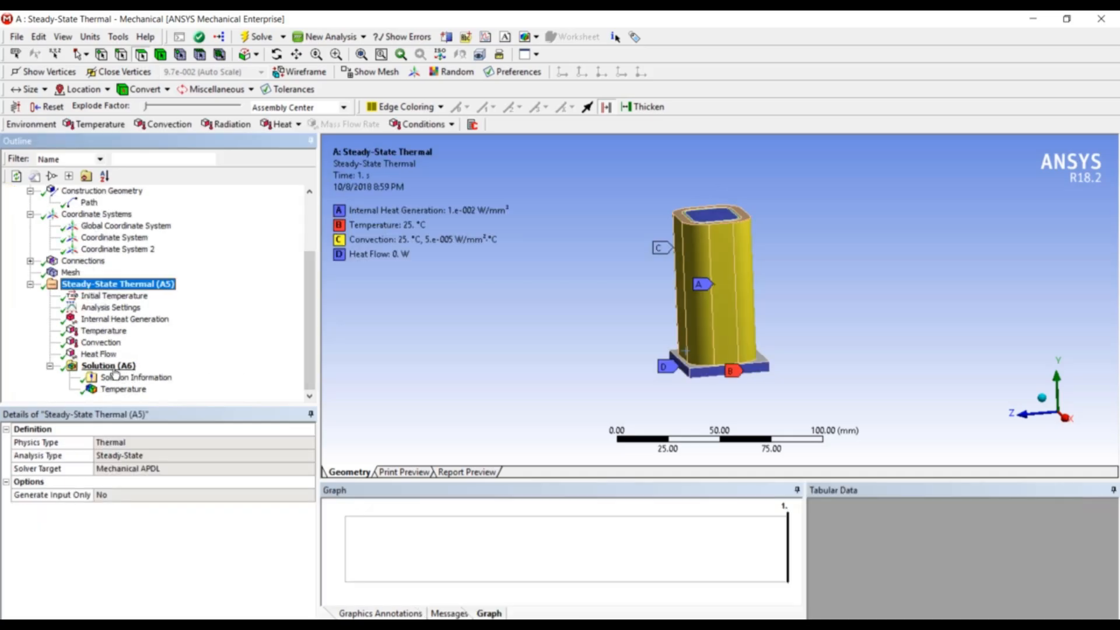
right_click(115, 368)
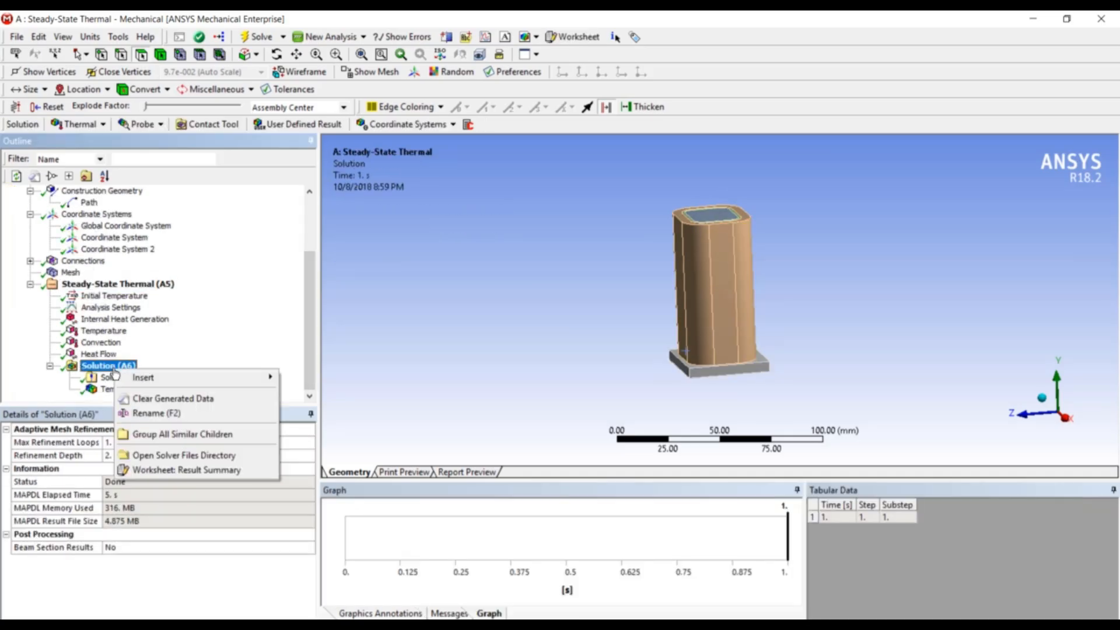
mouse_move(137, 380)
mouse_move(309, 378)
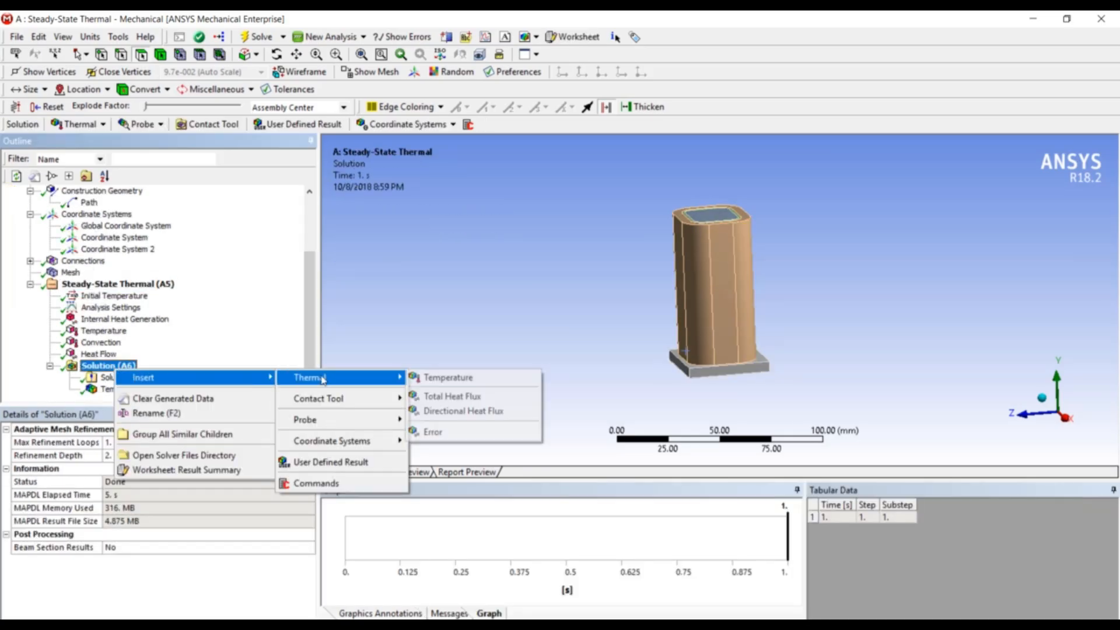
left_click(417, 380)
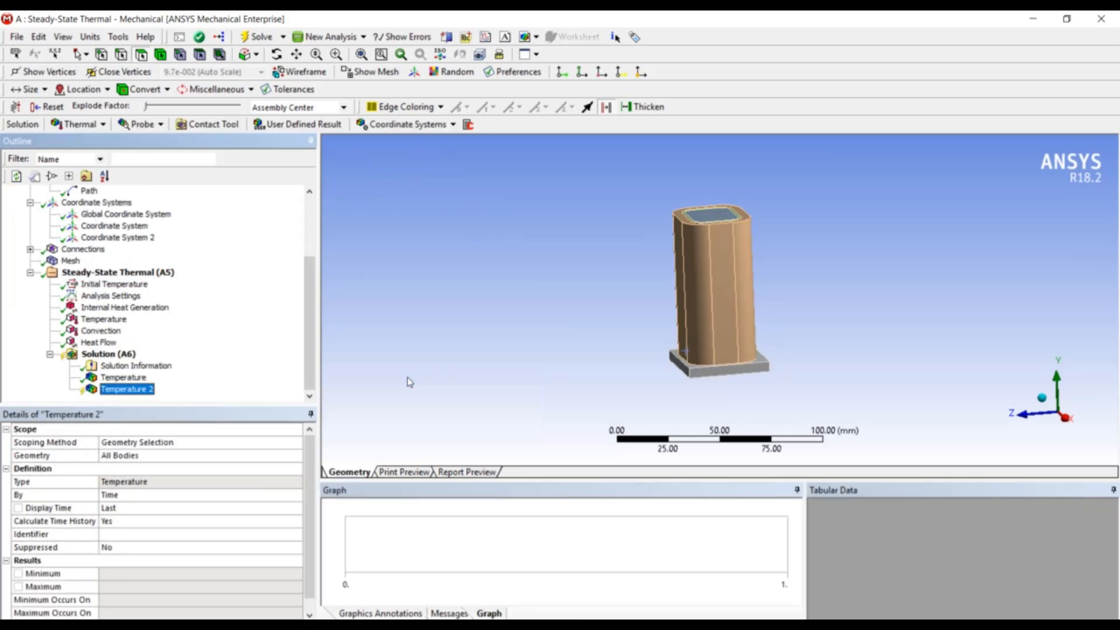
Step: Scope the new Temperature result by Path, using the path between the two coordinate systems
mouse_move(310, 464)
left_mouse_down()
mouse_move(311, 483)
mouse_move(310, 463)
left_mouse_up()
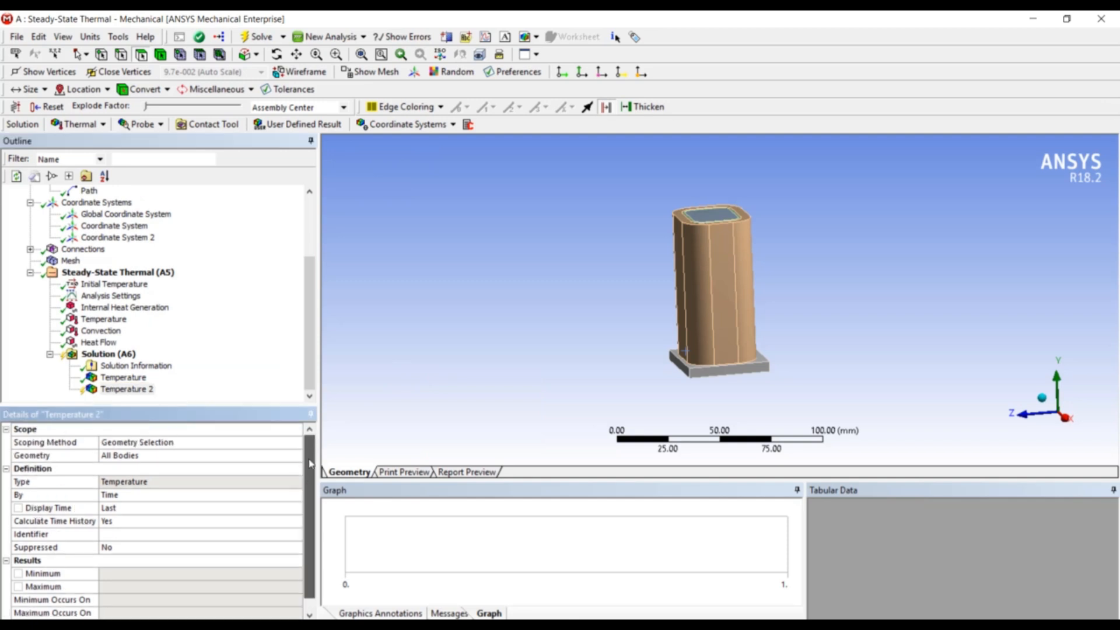
left_click(280, 443)
left_click(295, 443)
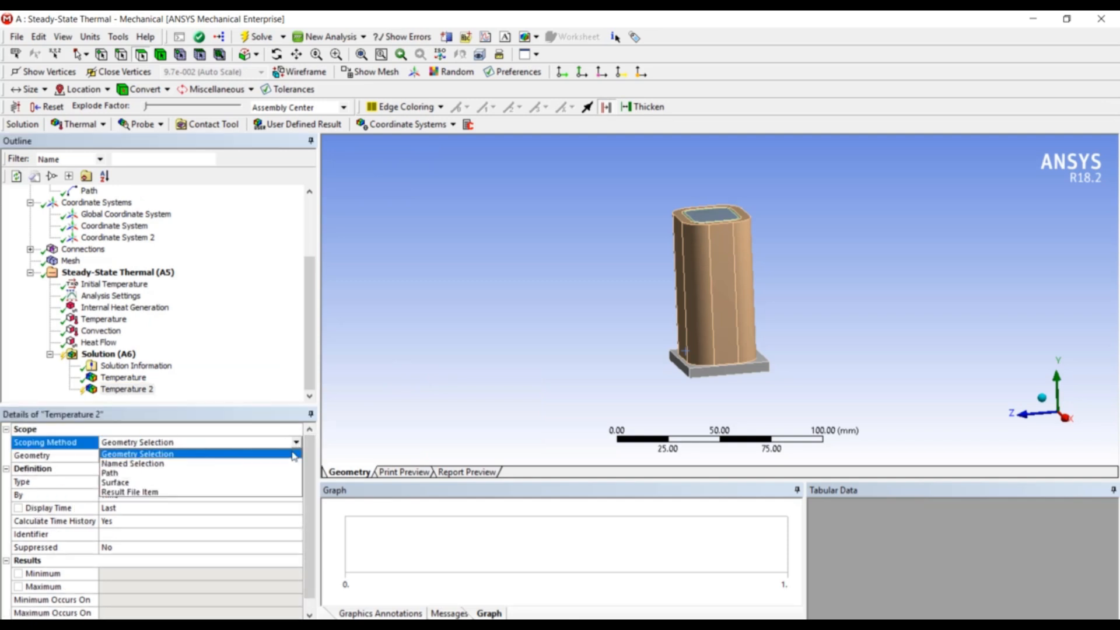
left_click(283, 479)
left_click(294, 459)
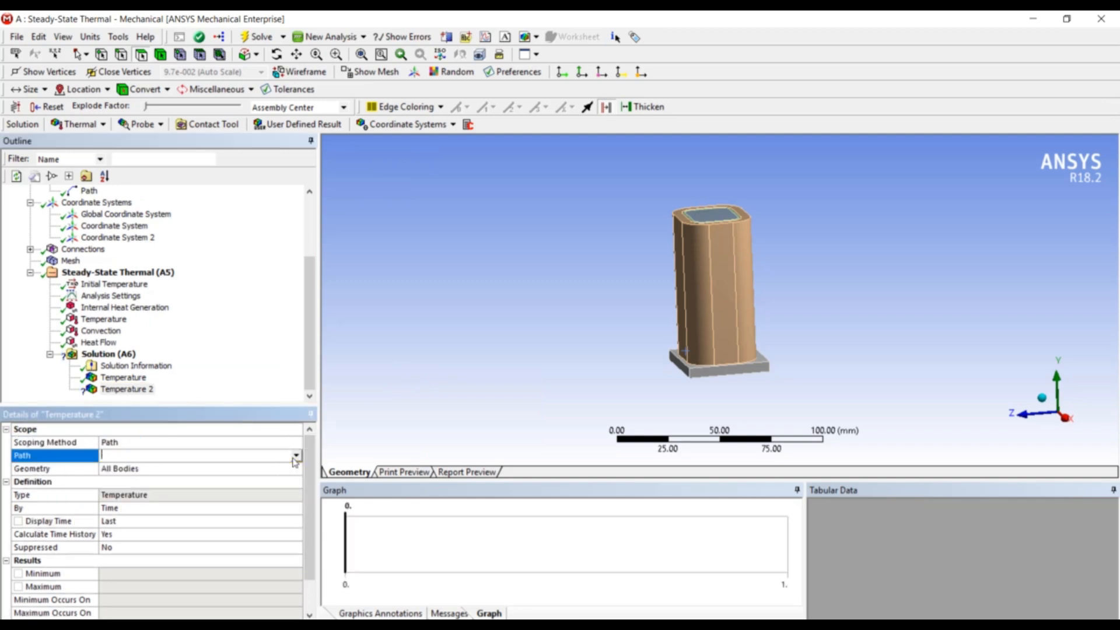
left_click(295, 458)
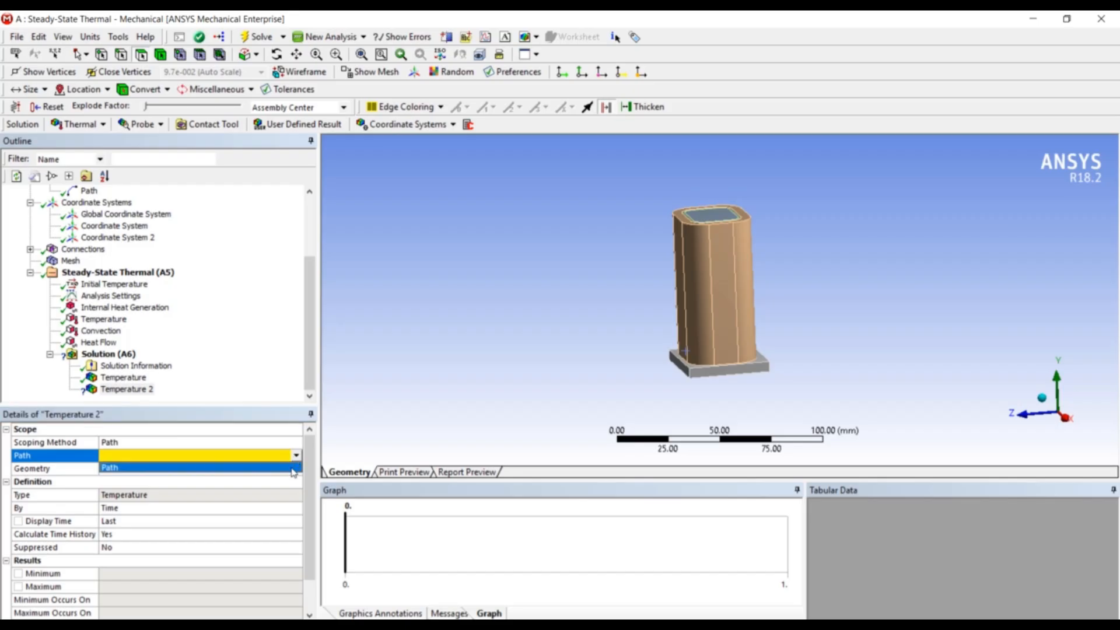
left_click(294, 470)
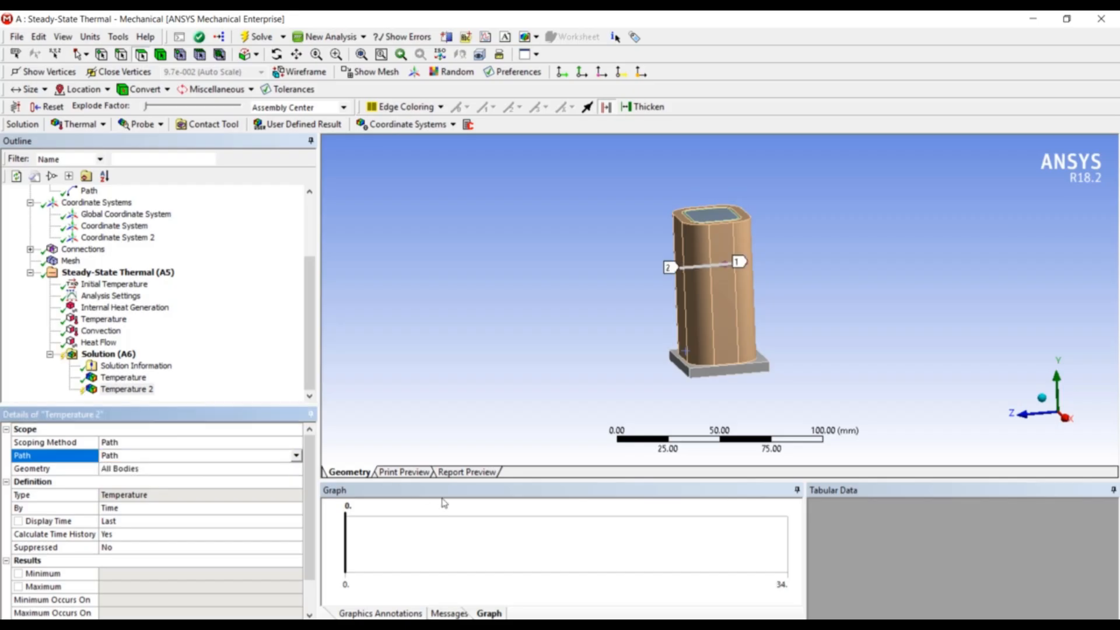
Step: Evaluate all results to plot the temperature along the path
left_click(126, 389)
right_click(126, 389)
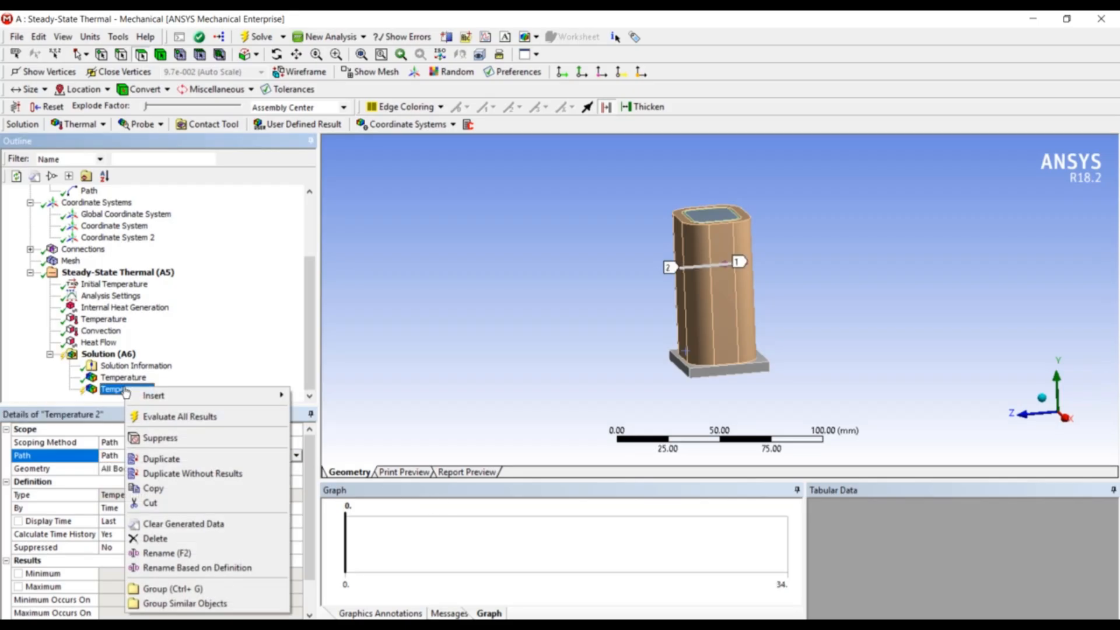
left_click(174, 418)
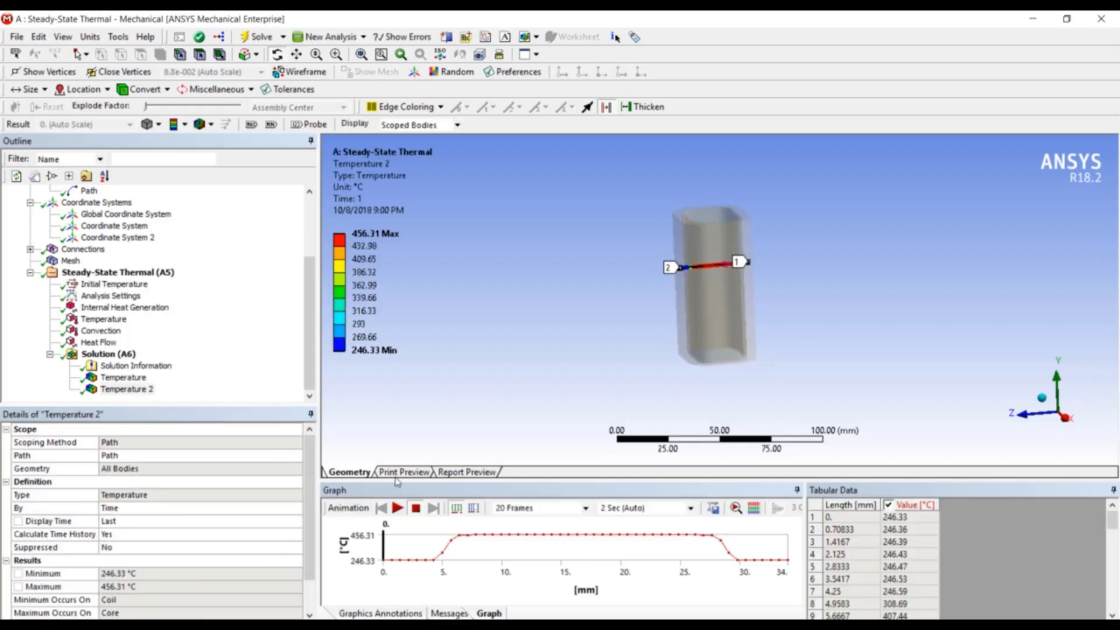